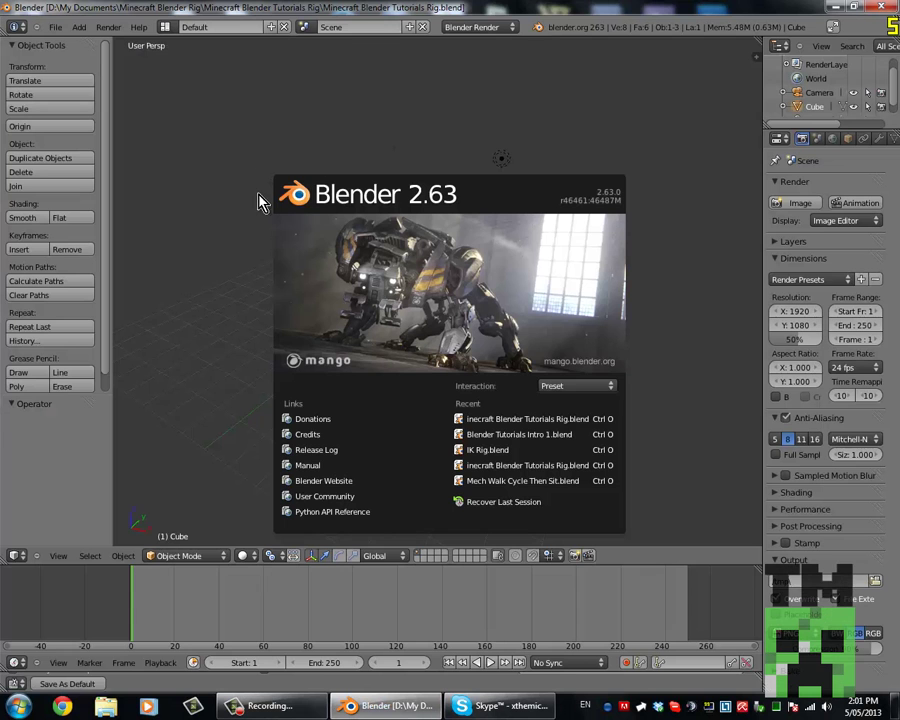
Dismiss the splash screen, delete the default camera and lamp, and hide the tool shelf.
{"action": "left_click", "coordinate": [200, 408]}
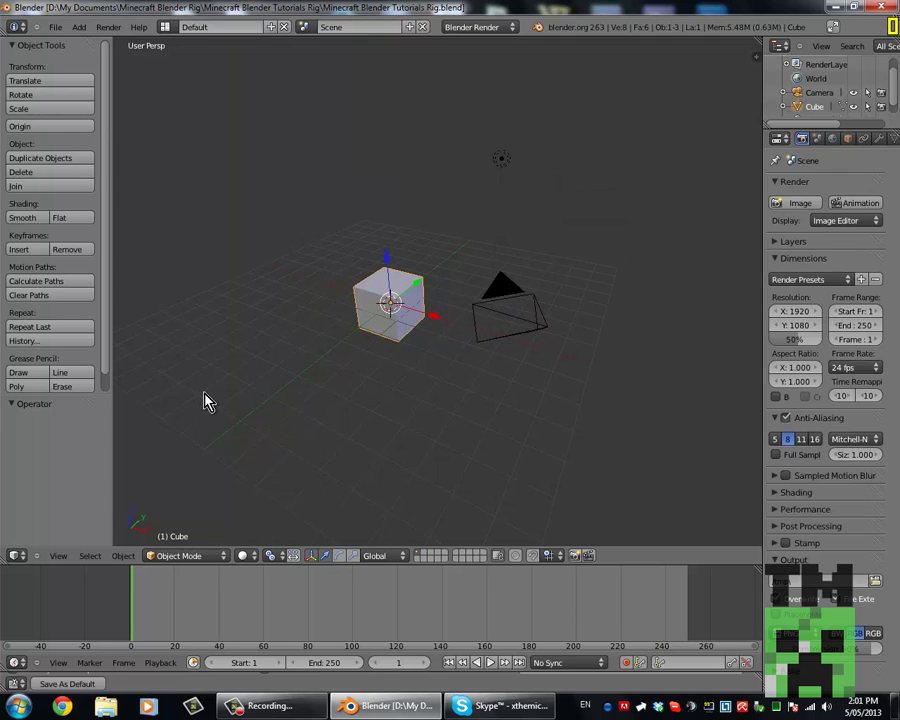
{"action": "middle_click_drag", "start_coordinate": [267, 383], "coordinate": [487, 367]}
{"action": "right_click", "coordinate": [487, 367]}
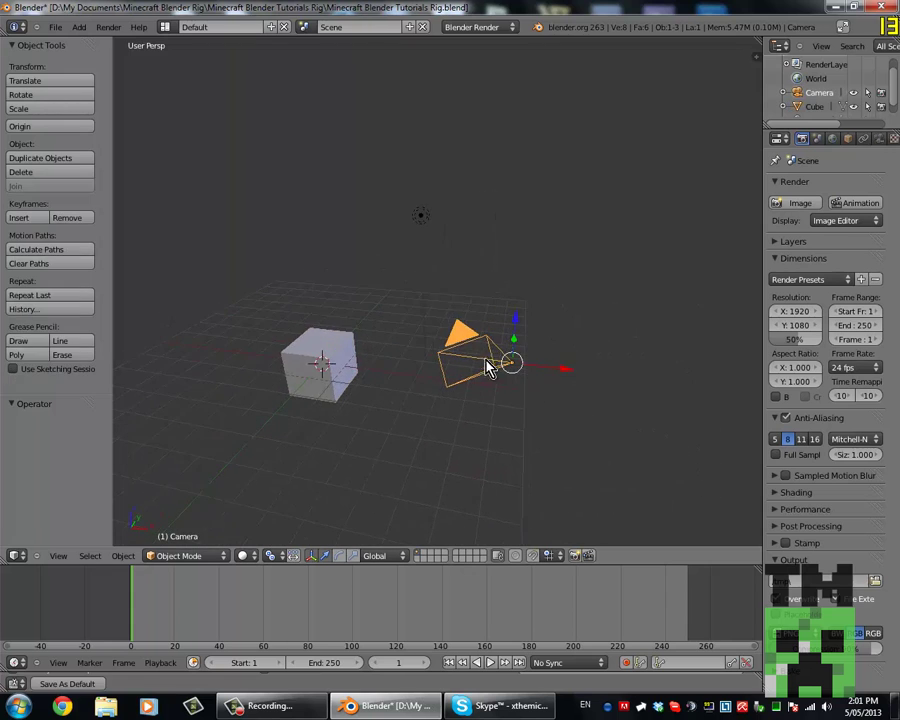
{"action": "right_click", "coordinate": [421, 229], "text": "shift"}
{"action": "key", "text": "b"}
{"action": "left_click_drag", "start_coordinate": [392, 157], "coordinate": [570, 436]}
{"action": "key", "text": "x"}
{"action": "left_click", "coordinate": [570, 432]}
{"action": "middle_click_drag", "start_coordinate": [472, 430], "coordinate": [545, 361]}
{"action": "middle_click_drag", "start_coordinate": [482, 374], "coordinate": [441, 345]}
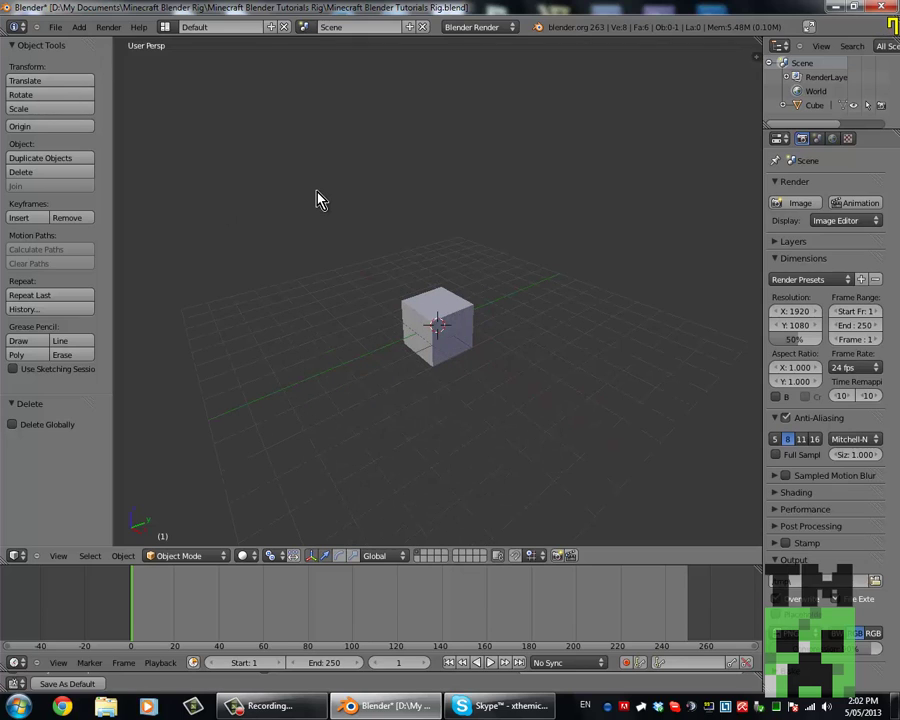
{"action": "key", "text": "t"}
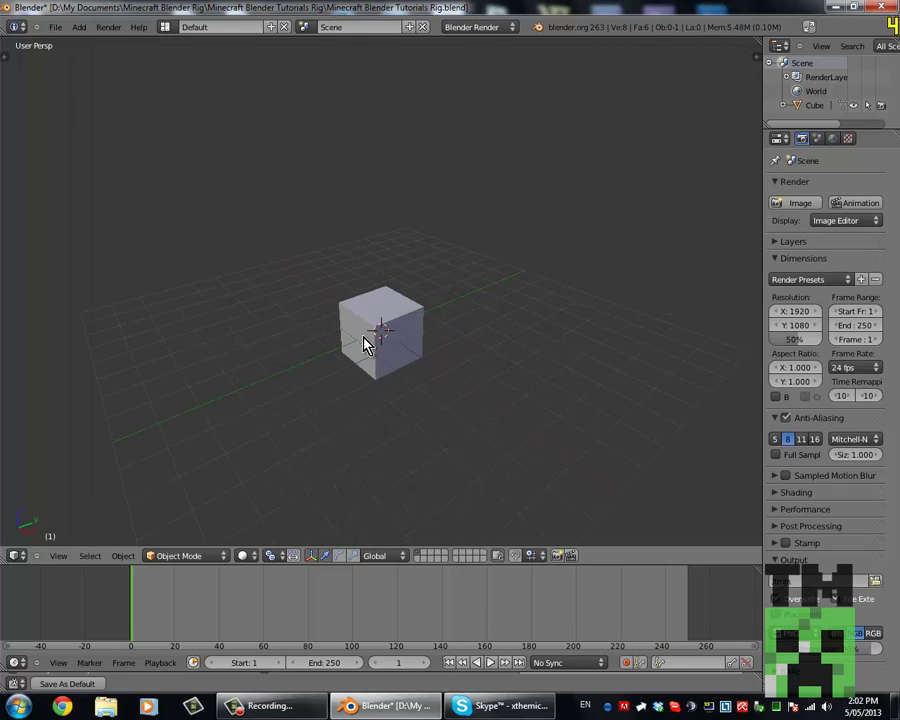
Switch the view to orthographic and scale the cube uniformly by 0.1.
{"action": "middle_click_drag", "start_coordinate": [365, 343], "coordinate": [343, 304]}
{"action": "scroll", "coordinate": [412, 324], "scroll_direction": "up", "scroll_amount": 3}
{"action": "right_click", "coordinate": [386, 187]}
{"action": "middle_click_drag", "start_coordinate": [418, 219], "coordinate": [451, 310], "text": "shift"}
{"action": "scroll", "coordinate": [432, 279], "scroll_direction": "up", "scroll_amount": 2}
{"action": "type", "text": "s"}
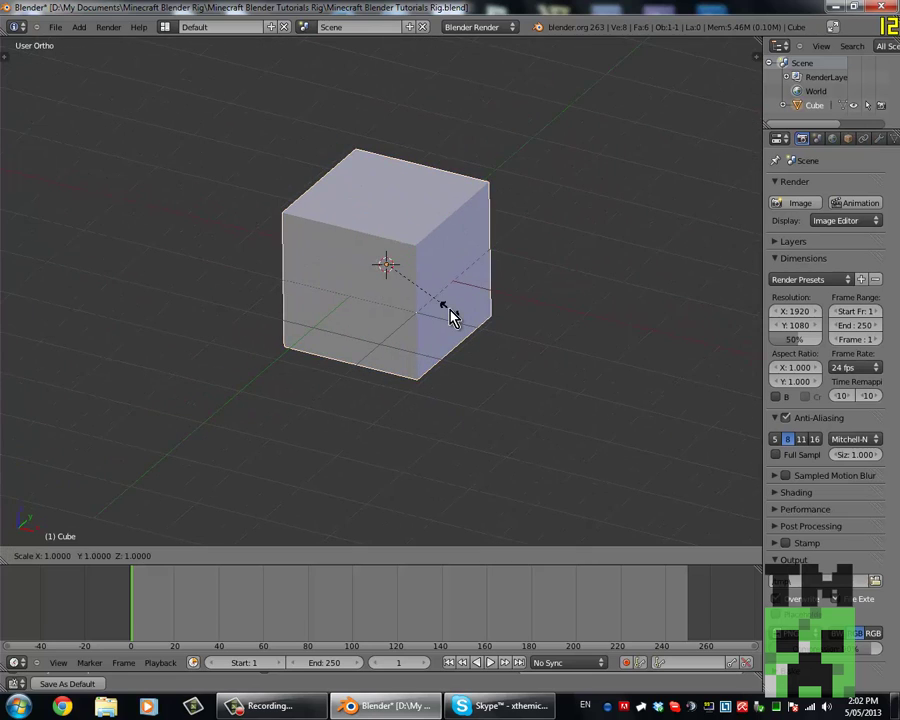
{"action": "type", "text": "0.1"}
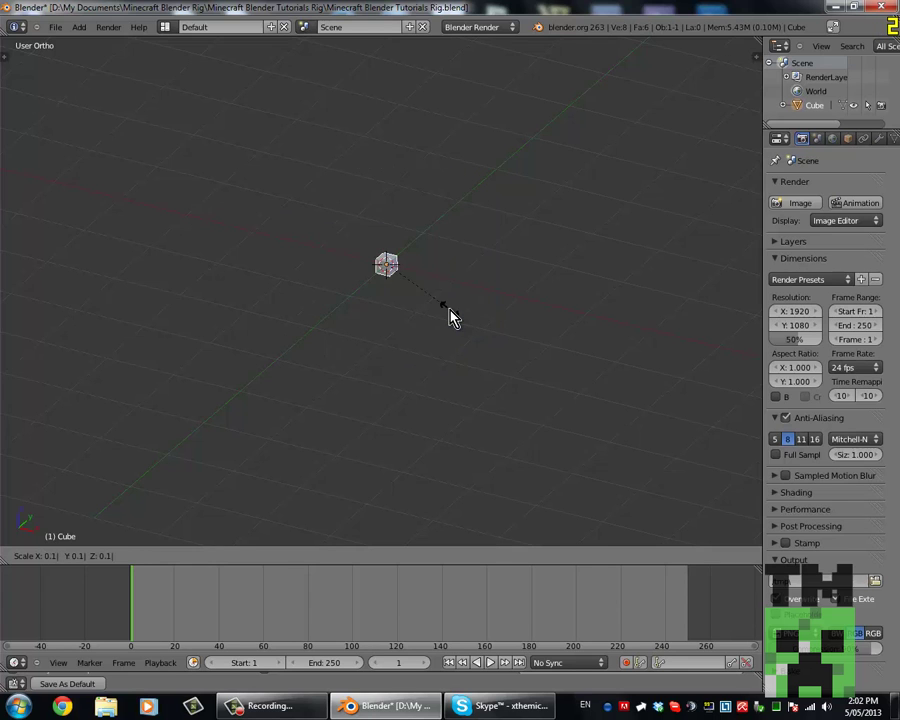
{"action": "key", "text": "Return"}
Turn on snapping in the 3D view.
{"action": "scroll", "coordinate": [355, 202], "scroll_direction": "up", "scroll_amount": 7}
{"action": "scroll", "coordinate": [465, 398], "scroll_direction": "up", "scroll_amount": 2}
{"action": "middle_click_drag", "start_coordinate": [446, 412], "coordinate": [365, 318], "text": "shift"}
{"action": "scroll", "coordinate": [447, 383], "scroll_direction": "up", "scroll_amount": 4}
{"action": "scroll", "coordinate": [345, 290], "scroll_direction": "down", "scroll_amount": 6}
{"action": "scroll", "coordinate": [345, 290], "scroll_direction": "up", "scroll_amount": 2}
{"action": "scroll", "coordinate": [398, 302], "scroll_direction": "down", "scroll_amount": 5}
{"action": "scroll", "coordinate": [392, 271], "scroll_direction": "down", "scroll_amount": 4}
{"action": "scroll", "coordinate": [382, 289], "scroll_direction": "up", "scroll_amount": 5}
{"action": "scroll", "coordinate": [383, 290], "scroll_direction": "down", "scroll_amount": 5}
{"action": "scroll", "coordinate": [394, 267], "scroll_direction": "up", "scroll_amount": 2}
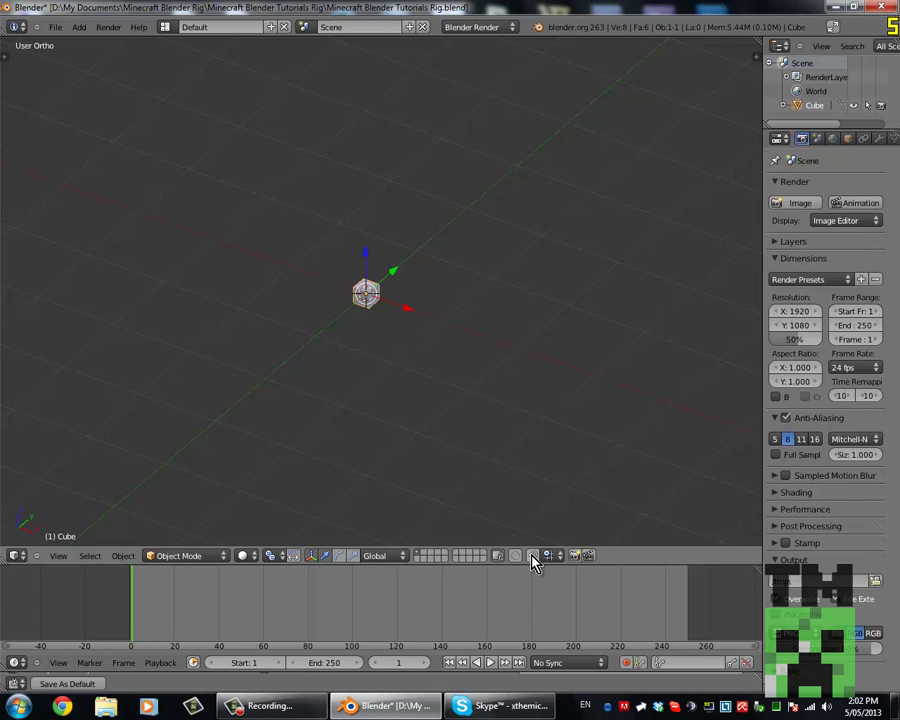
{"action": "scroll", "coordinate": [406, 348], "scroll_direction": "down", "scroll_amount": 2}
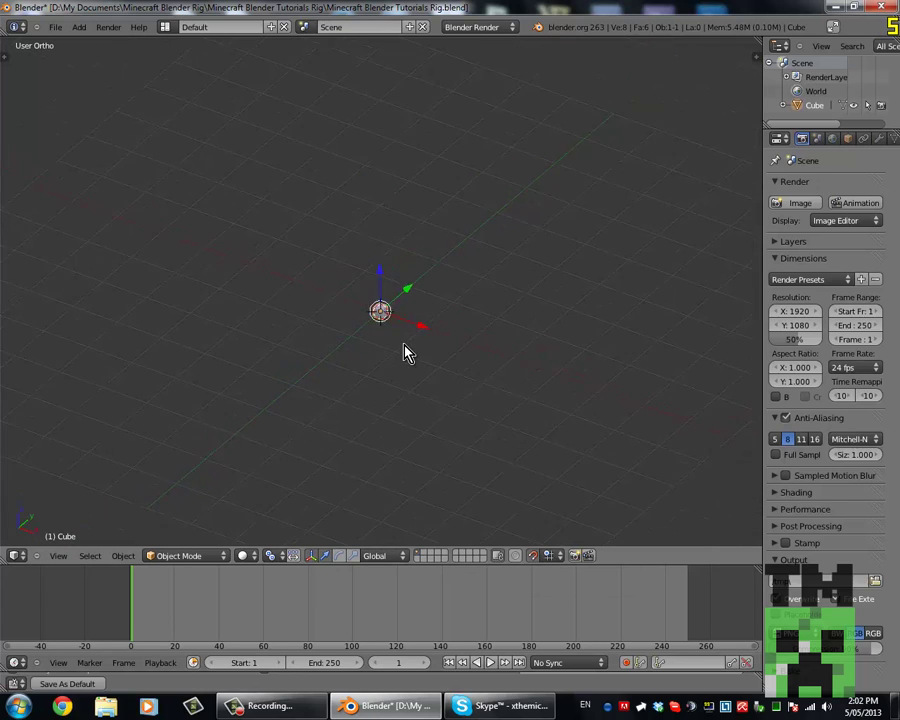
Try moving the cube along the X and Y axes with snapping on, and clear its location.
{"action": "key", "text": "g"}
{"action": "right_click", "coordinate": [415, 352]}
{"action": "scroll", "coordinate": [407, 336], "scroll_direction": "up", "scroll_amount": 1}
{"action": "key", "text": "g"}
{"action": "key", "text": "x"}
{"action": "left_click", "coordinate": [439, 345]}
{"action": "key", "text": "g"}
{"action": "key", "text": "y"}
{"action": "left_click", "coordinate": [459, 331]}
{"action": "key", "text": "g"}
{"action": "key", "text": "x"}
{"action": "left_click", "coordinate": [408, 328]}
{"action": "key", "text": "alt+g"}
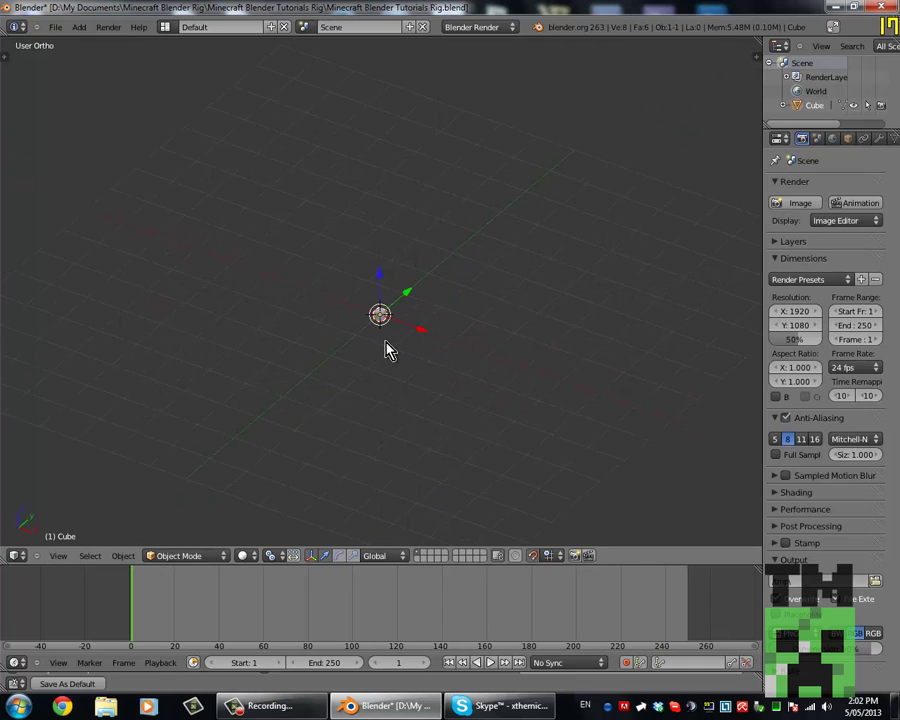
Split the 3D view vertically into two areas and change the new one to the UV/Image Editor.
{"action": "scroll", "coordinate": [386, 344], "scroll_direction": "up", "scroll_amount": 2}
{"action": "scroll", "coordinate": [382, 374], "scroll_direction": "down", "scroll_amount": 6}
{"action": "scroll", "coordinate": [384, 360], "scroll_direction": "up", "scroll_amount": 3}
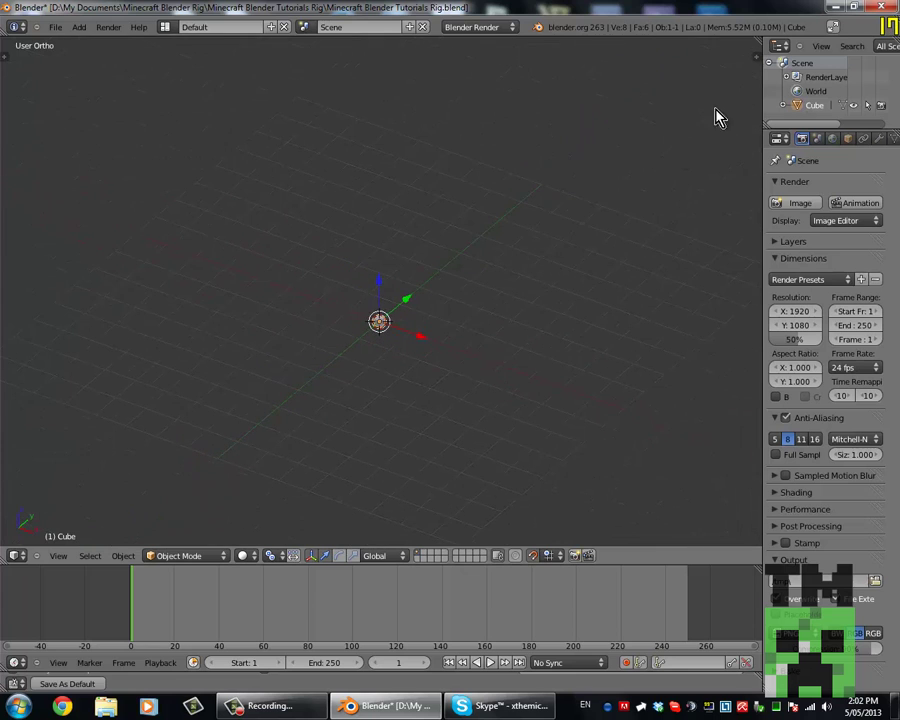
{"action": "left_click_drag", "start_coordinate": [759, 40], "coordinate": [456, 170]}
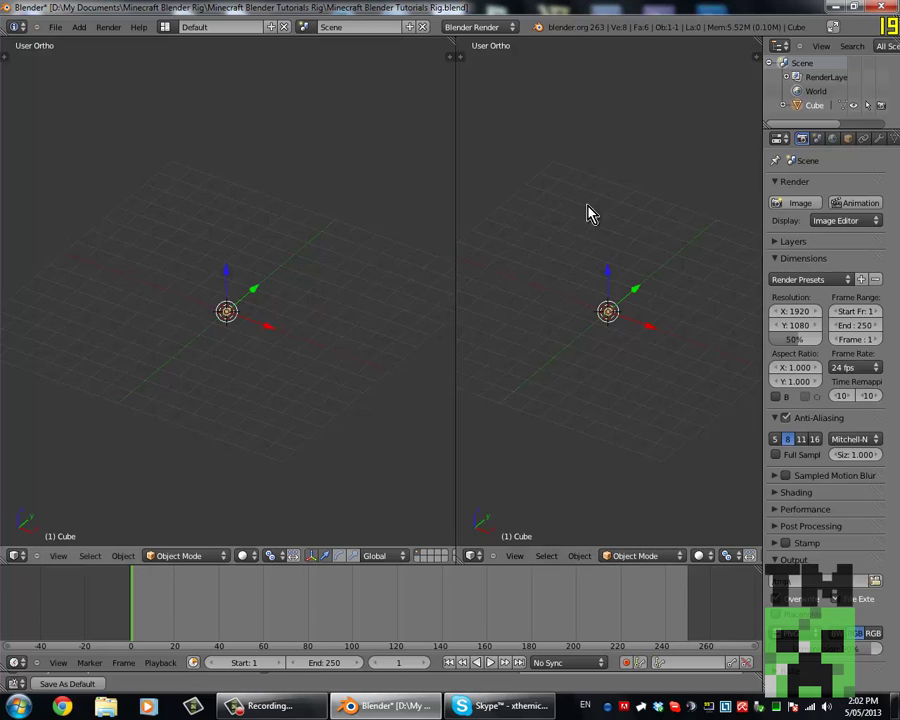
{"action": "left_click", "coordinate": [472, 558]}
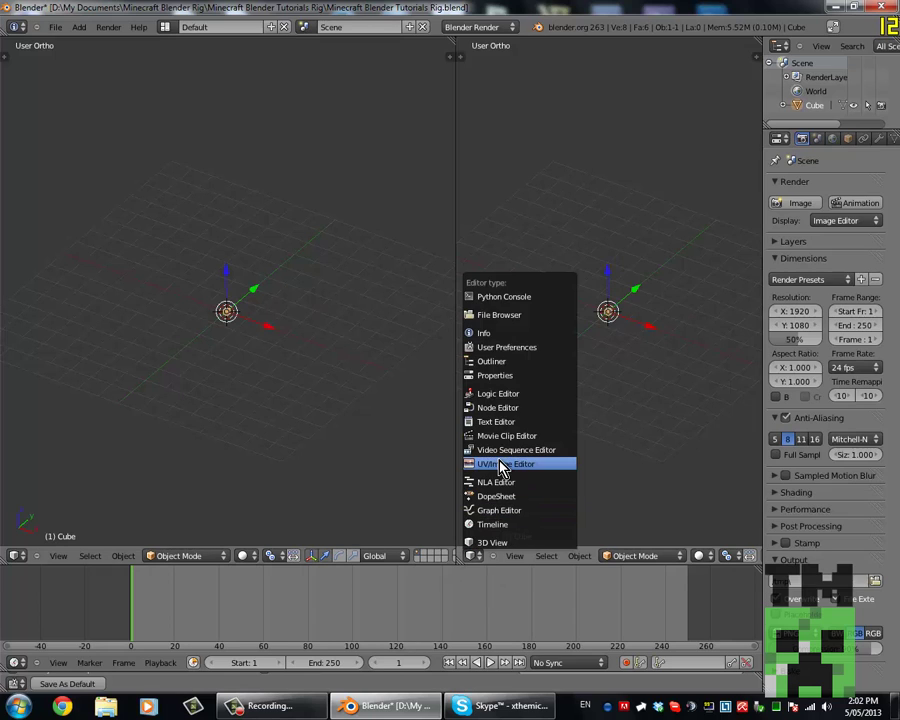
{"action": "left_click", "coordinate": [503, 466]}
Put the cube into Edit Mode.
{"action": "scroll", "coordinate": [224, 320], "scroll_direction": "up", "scroll_amount": 6}
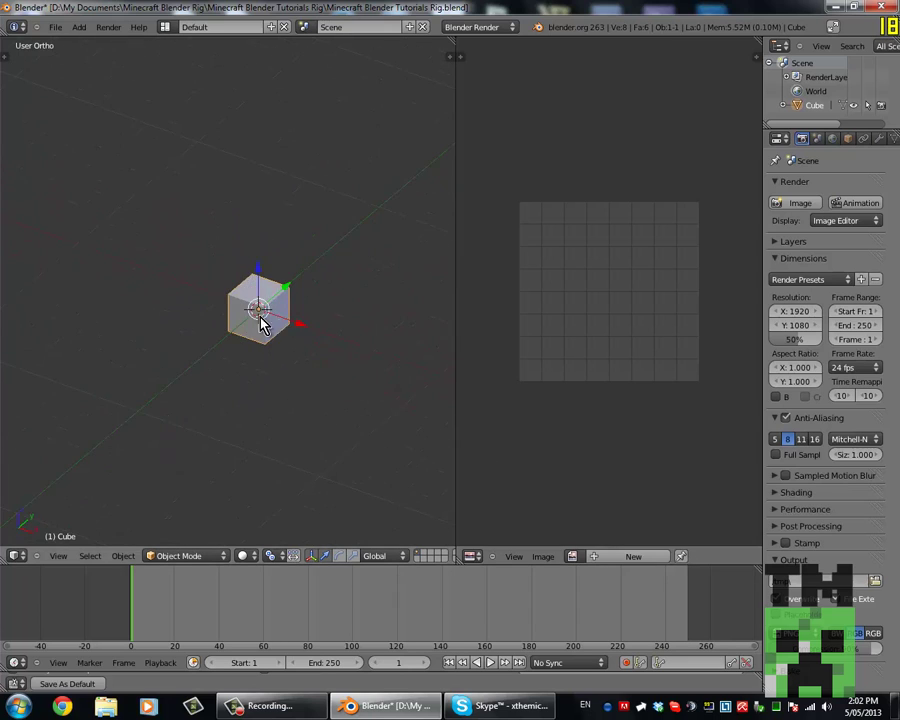
{"action": "scroll", "coordinate": [260, 320], "scroll_direction": "up", "scroll_amount": 3}
{"action": "key", "text": "Tab"}
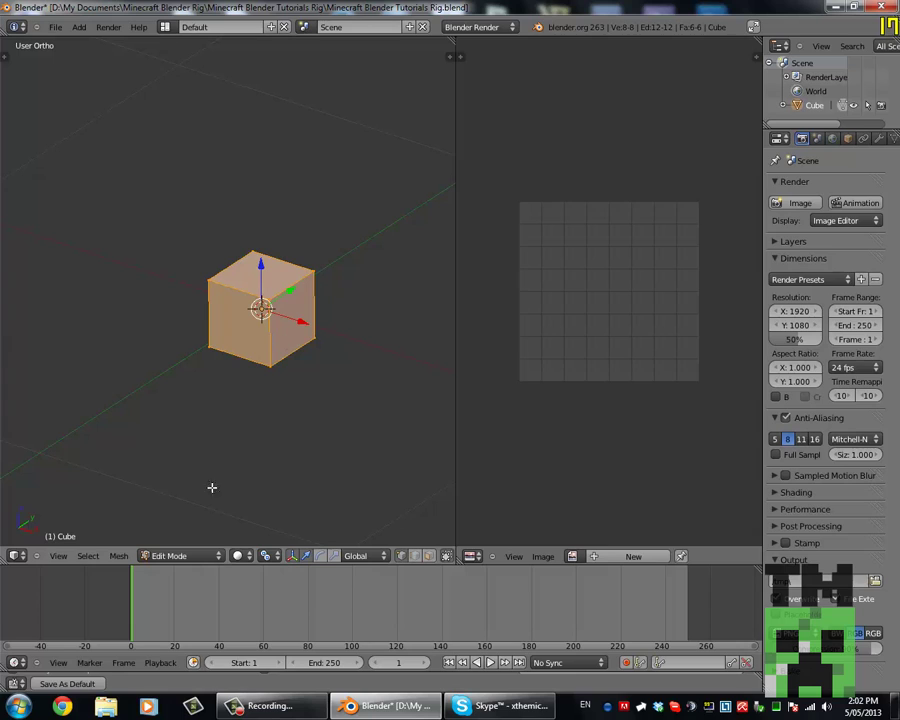
{"action": "left_click", "coordinate": [180, 556]}
{"action": "left_click", "coordinate": [181, 542]}
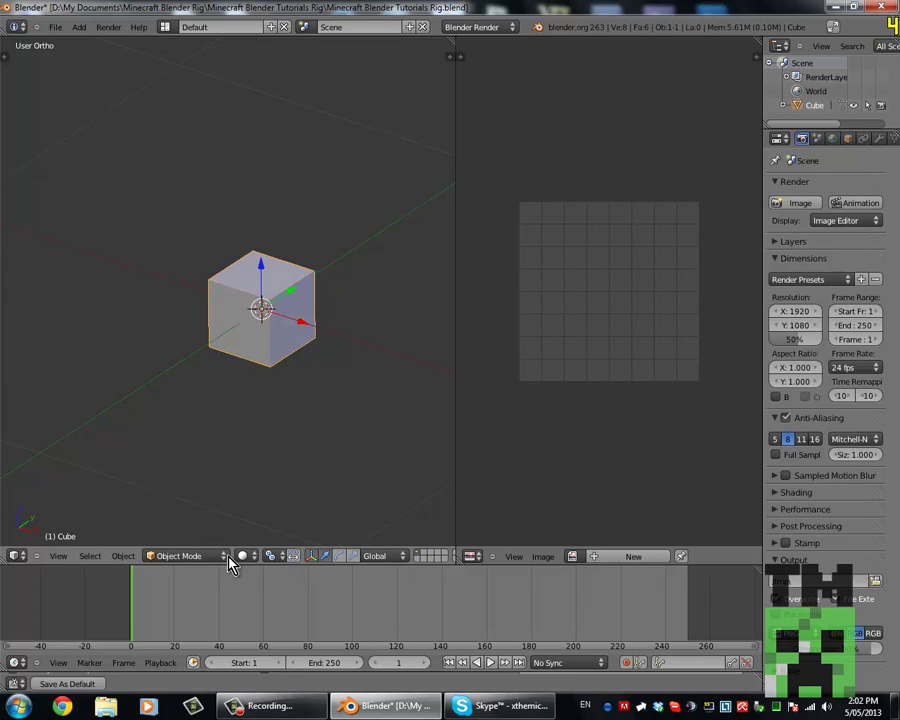
{"action": "left_click", "coordinate": [189, 557]}
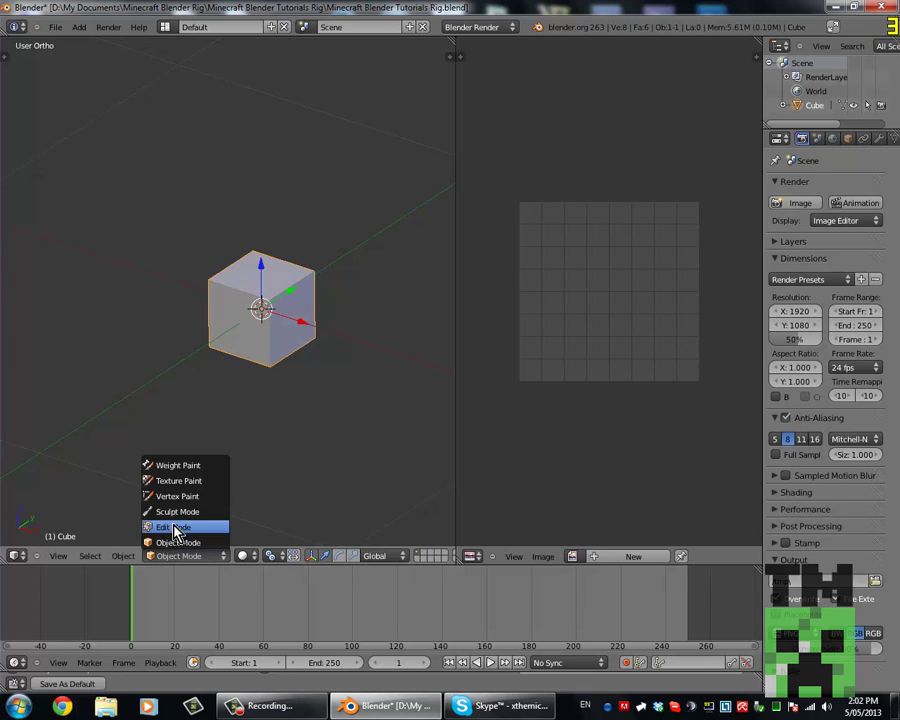
{"action": "left_click", "coordinate": [173, 525]}
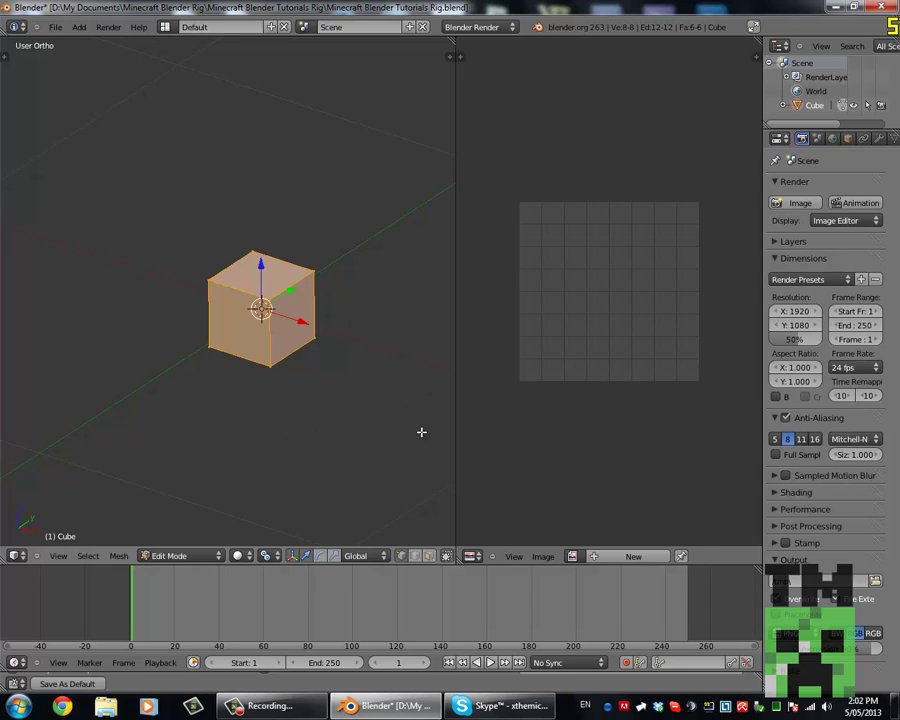
Open Steve.png from the Textures folder inside Minecraft Blender Rig as the UV image for the cube.
{"action": "left_click", "coordinate": [543, 556]}
{"action": "left_click", "coordinate": [553, 541]}
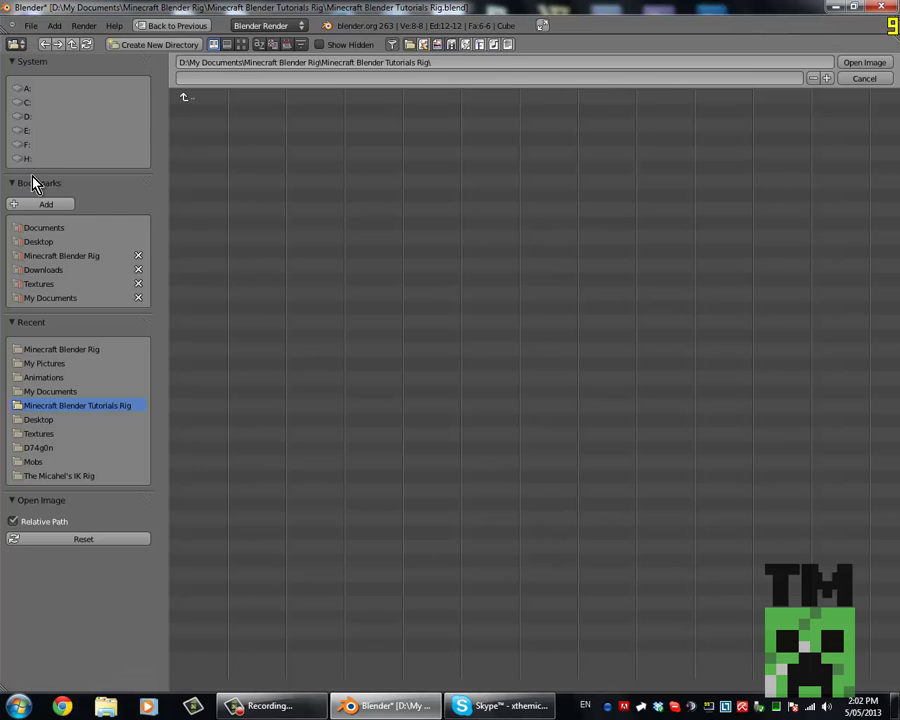
{"action": "left_click", "coordinate": [40, 257]}
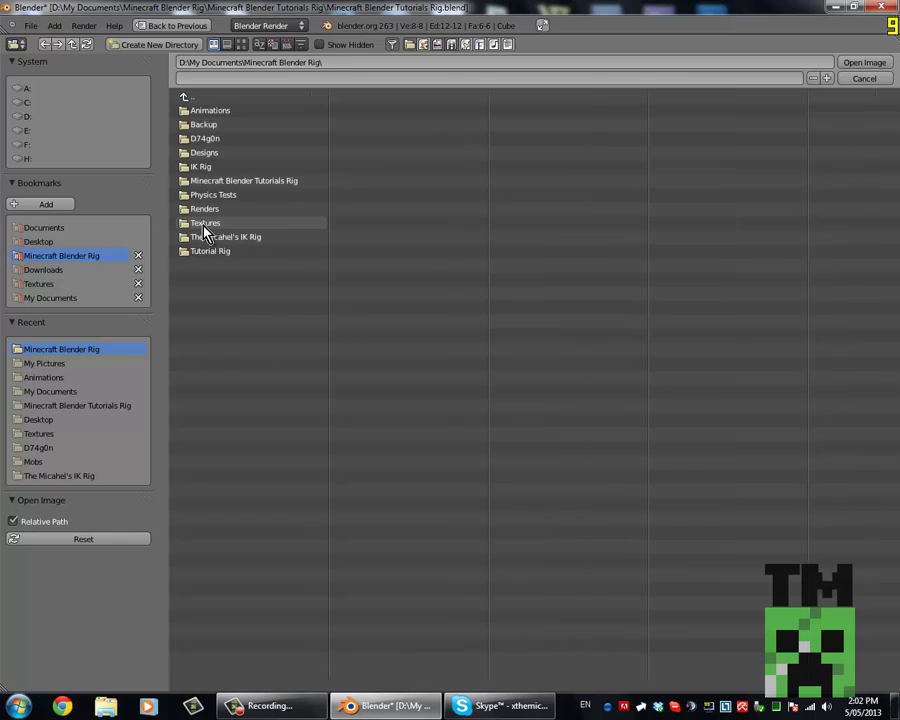
{"action": "left_click", "coordinate": [203, 222]}
{"action": "double_click", "coordinate": [207, 350]}
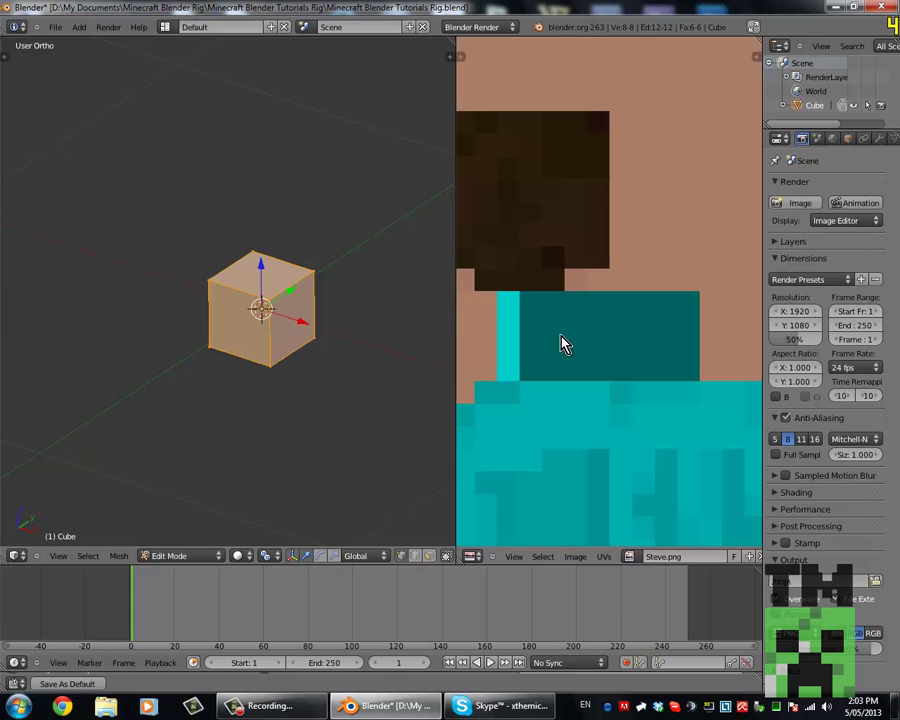
{"action": "scroll", "coordinate": [566, 340], "scroll_direction": "down", "scroll_amount": 4}
{"action": "middle_click_drag", "start_coordinate": [585, 321], "coordinate": [614, 287]}
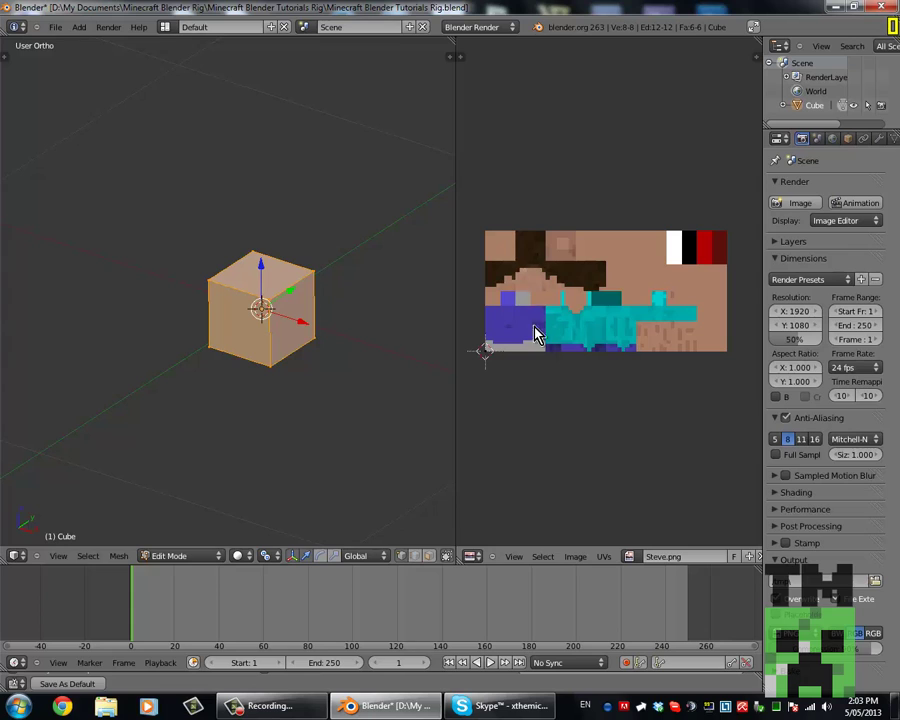
Enable the Textured Solid display option for the 3D view and hide its properties sidebar.
{"action": "key", "text": "n"}
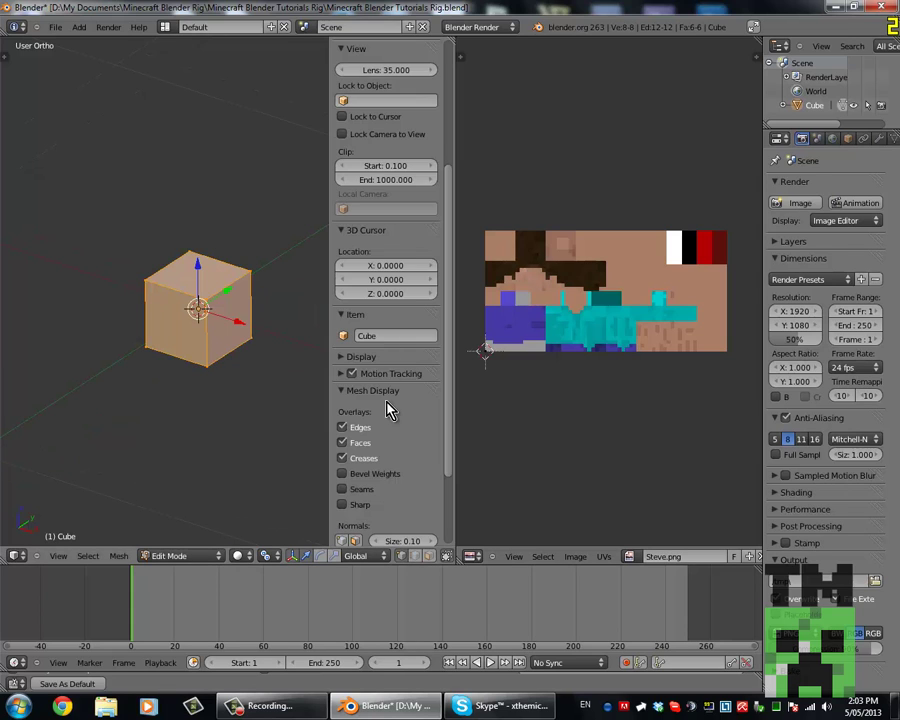
{"action": "scroll", "coordinate": [389, 410], "scroll_direction": "down", "scroll_amount": 4}
{"action": "left_click", "coordinate": [341, 250]}
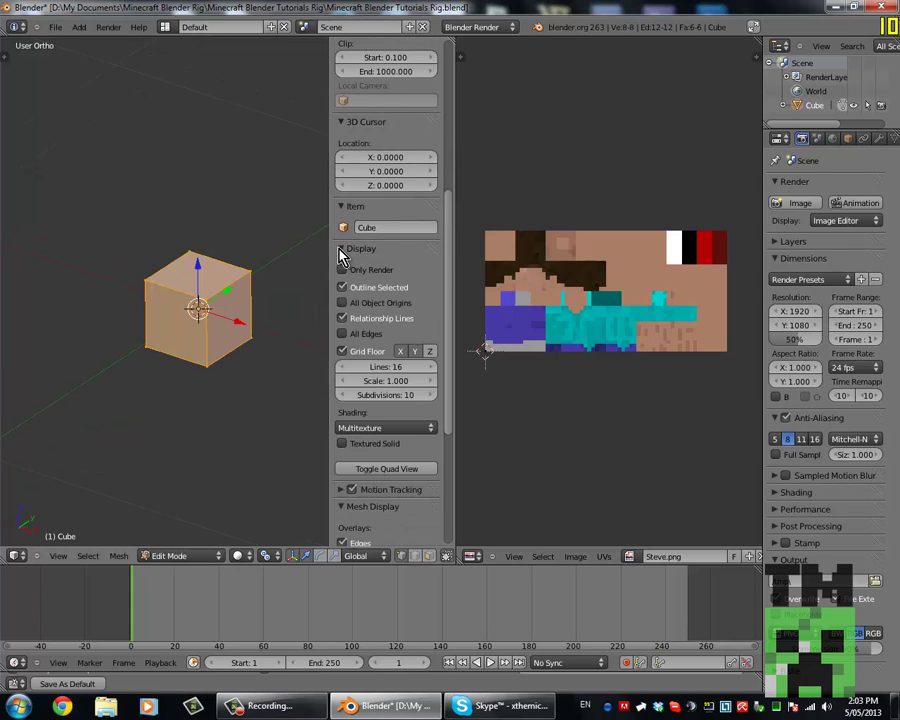
{"action": "left_click", "coordinate": [343, 444]}
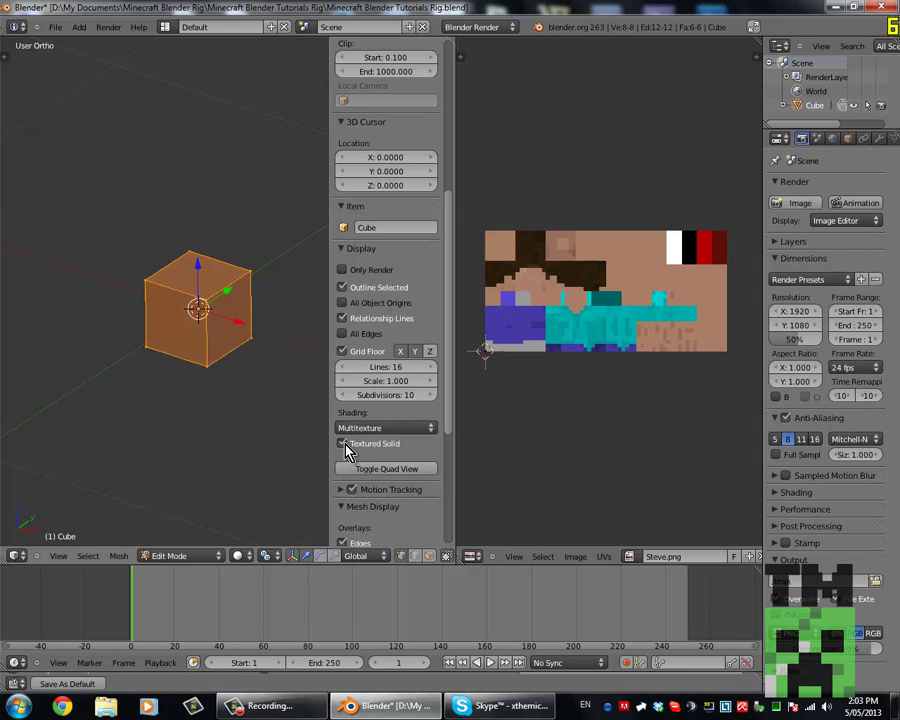
{"action": "key", "text": "n"}
{"action": "scroll", "coordinate": [260, 315], "scroll_direction": "up", "scroll_amount": 5}
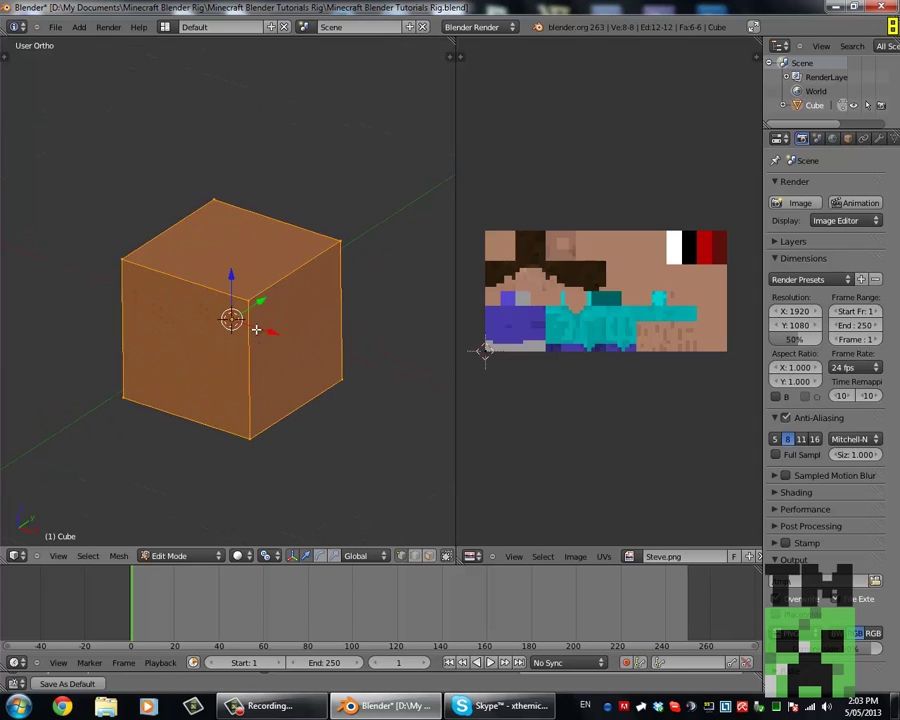
{"action": "scroll", "coordinate": [256, 329], "scroll_direction": "down", "scroll_amount": 3}
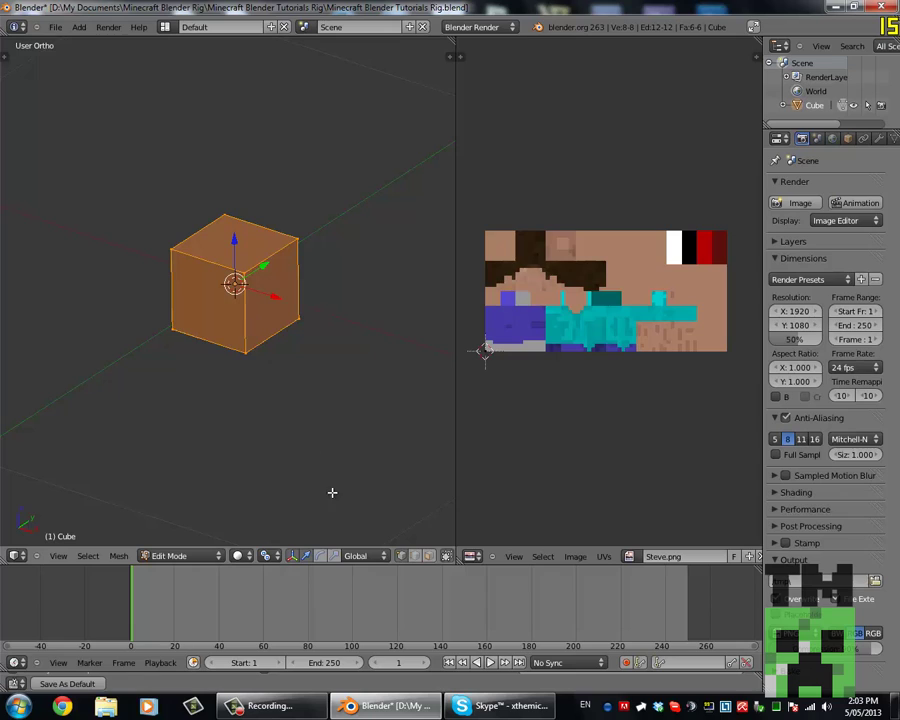
Switch to face selection, select the cube's front face and move its UV points from the origin to the lower-left corner of Steve's face.
{"action": "left_click", "coordinate": [430, 557]}
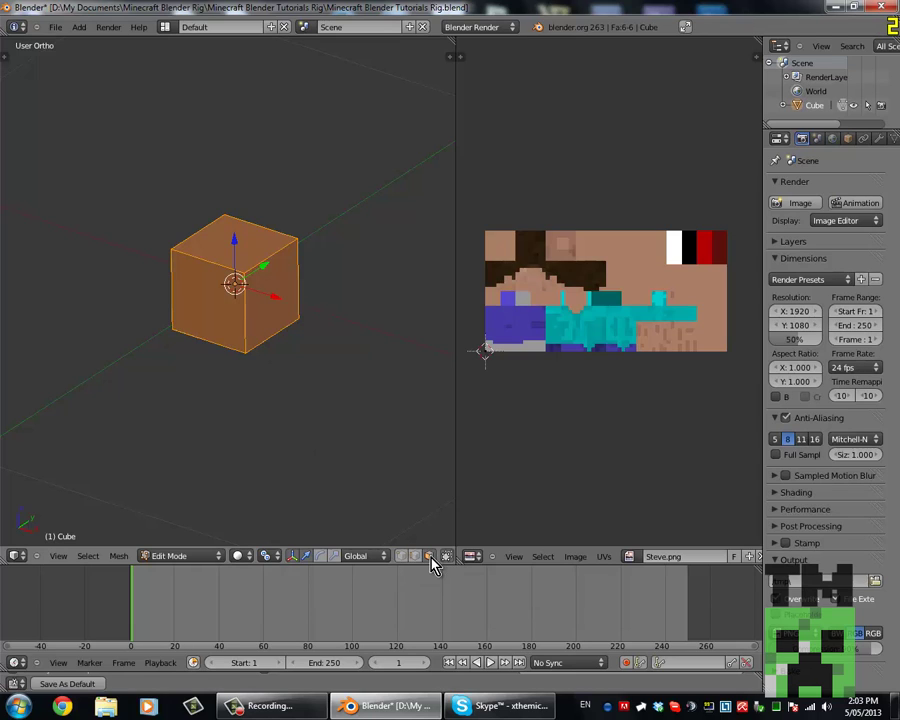
{"action": "right_click", "coordinate": [207, 309]}
{"action": "scroll", "coordinate": [480, 358], "scroll_direction": "up", "scroll_amount": 7}
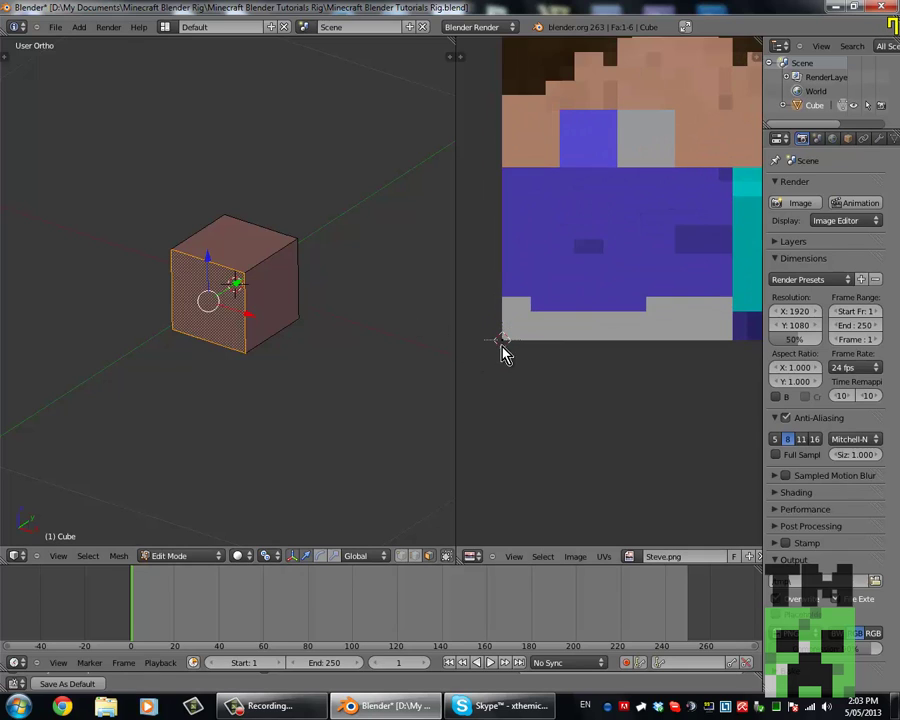
{"action": "scroll", "coordinate": [520, 330], "scroll_direction": "down", "scroll_amount": 3}
{"action": "scroll", "coordinate": [520, 320], "scroll_direction": "down", "scroll_amount": 1}
{"action": "key", "text": "b"}
{"action": "left_click_drag", "start_coordinate": [501, 316], "coordinate": [562, 382]}
{"action": "middle_click_drag", "start_coordinate": [525, 387], "coordinate": [499, 494]}
{"action": "key", "text": "g"}
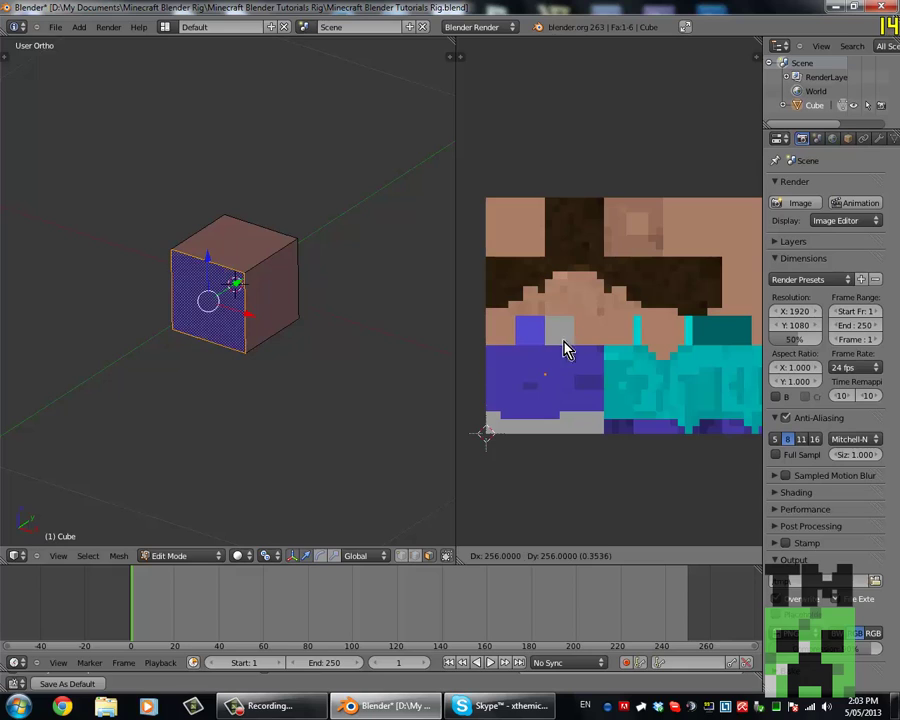
{"action": "left_click", "coordinate": [581, 296]}
{"action": "scroll", "coordinate": [580, 304], "scroll_direction": "down", "scroll_amount": 2}
{"action": "scroll", "coordinate": [565, 328], "scroll_direction": "up", "scroll_amount": 1}
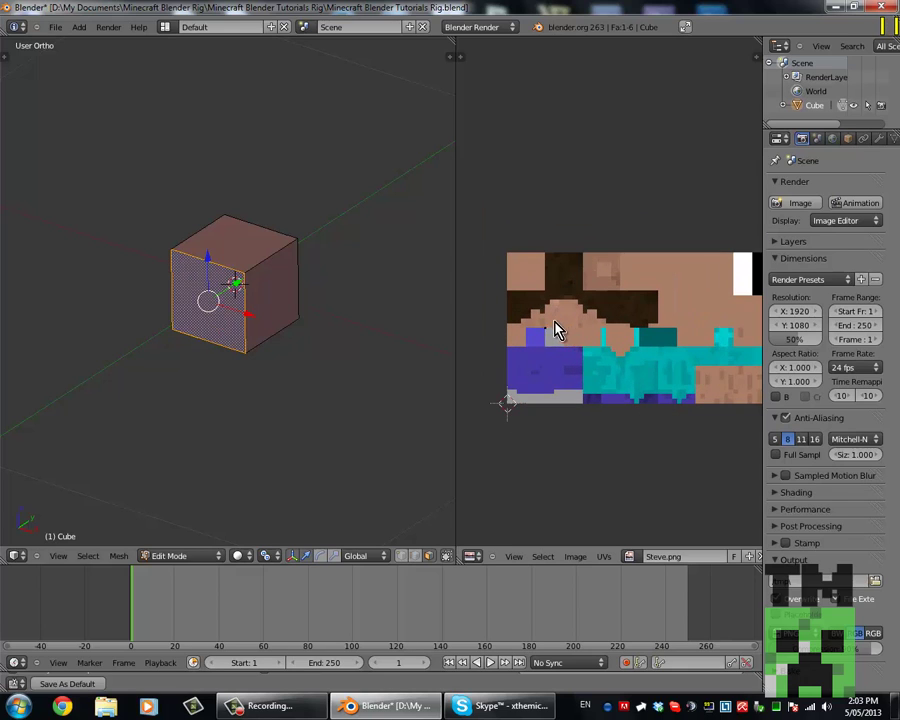
Move the front face's other UV points one by one onto the remaining corners of Steve's face in the texture.
{"action": "right_click", "coordinate": [549, 326]}
{"action": "key", "text": "g"}
{"action": "left_click", "coordinate": [589, 294]}
{"action": "right_click", "coordinate": [590, 334]}
{"action": "key", "text": "g"}
{"action": "left_click", "coordinate": [626, 332]}
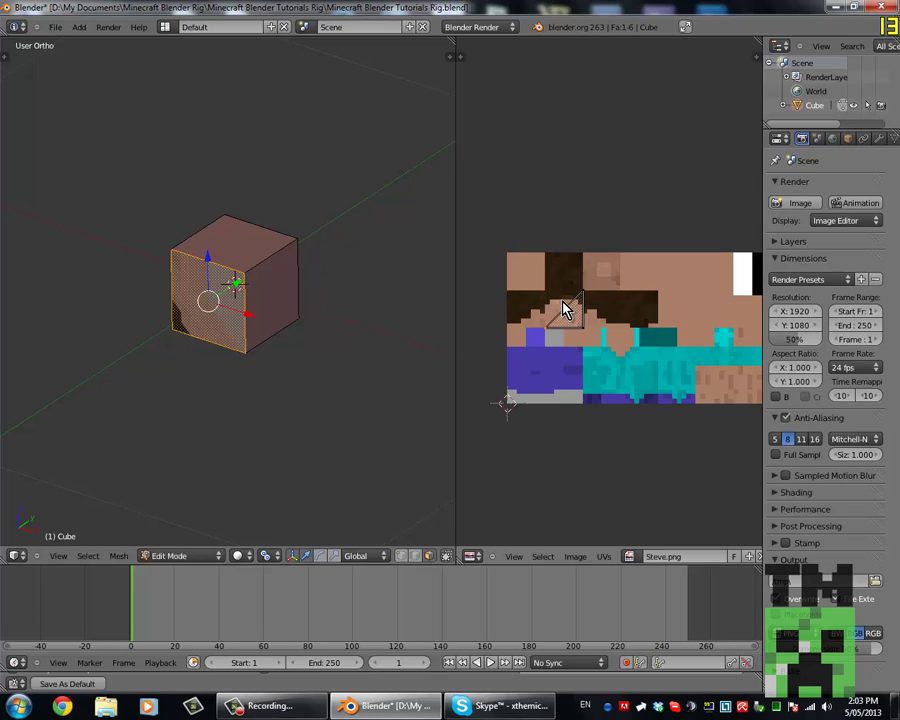
{"action": "right_click", "coordinate": [561, 306]}
{"action": "key", "text": "g"}
{"action": "left_click", "coordinate": [562, 272]}
{"action": "scroll", "coordinate": [561, 313], "scroll_direction": "up", "scroll_amount": 3}
{"action": "middle_click_drag", "start_coordinate": [590, 328], "coordinate": [635, 358]}
{"action": "key", "text": "r"}
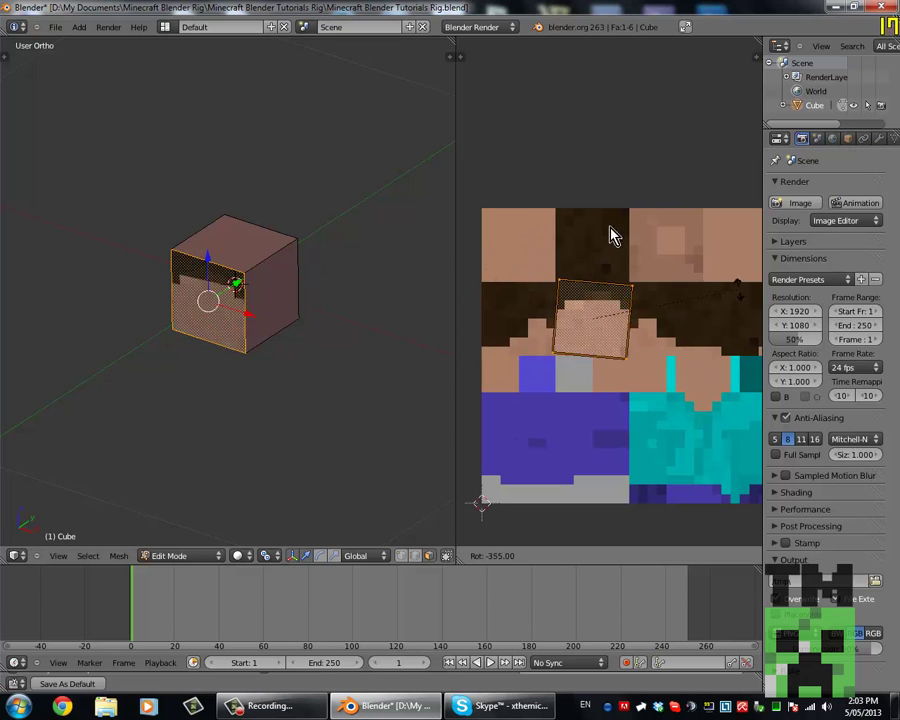
{"action": "right_click", "coordinate": [669, 249]}
{"action": "scroll", "coordinate": [622, 265], "scroll_direction": "down", "scroll_amount": 3}
Select the cube's adjacent side face, place its UV points on the head-side area right of Steve's face, and rotate them to fit.
{"action": "middle_click_drag", "start_coordinate": [278, 308], "coordinate": [227, 303]}
{"action": "right_click", "coordinate": [257, 323]}
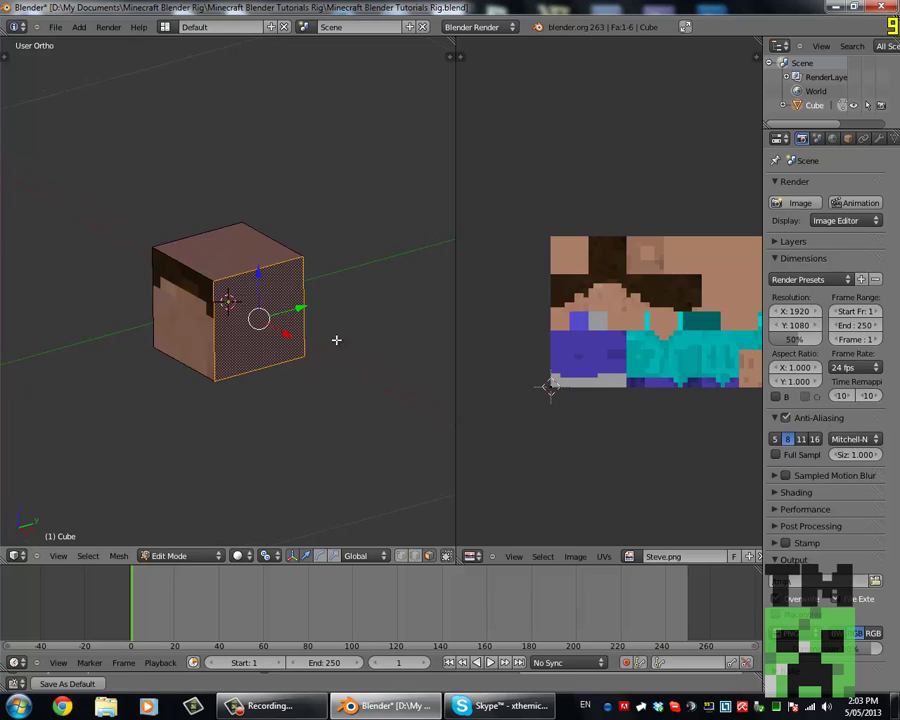
{"action": "key", "text": "g"}
{"action": "left_click", "coordinate": [676, 305]}
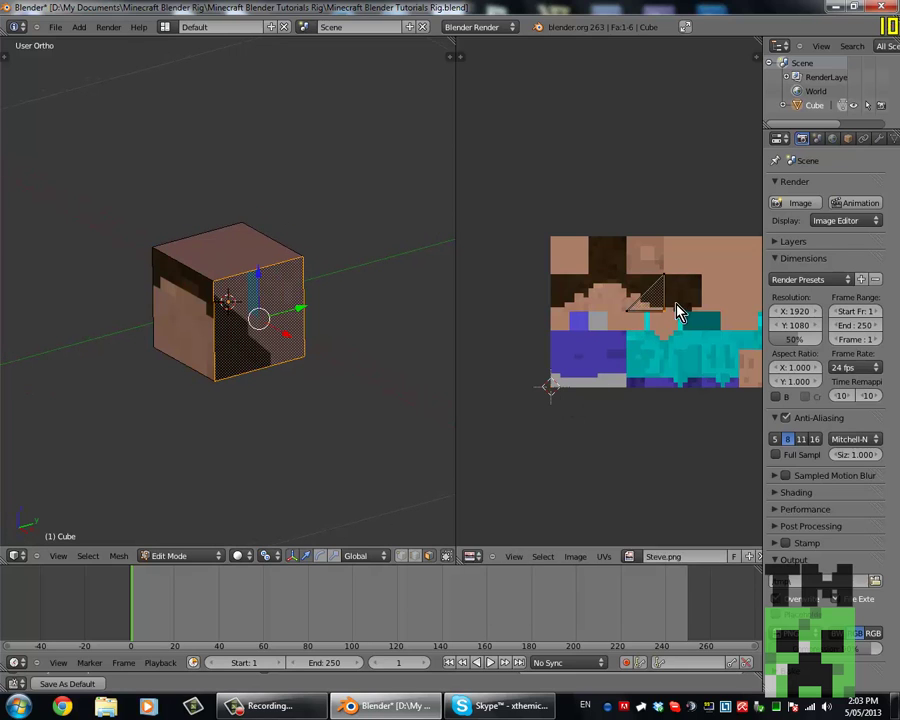
{"action": "key", "text": "r"}
{"action": "left_click", "coordinate": [605, 349]}
Select the cube's back face and place its UVs on the back-of-head area at the far end of the hair strip.
{"action": "middle_click_drag", "start_coordinate": [311, 328], "coordinate": [128, 325]}
{"action": "right_click", "coordinate": [335, 316]}
{"action": "middle_click_drag", "start_coordinate": [696, 323], "coordinate": [667, 325]}
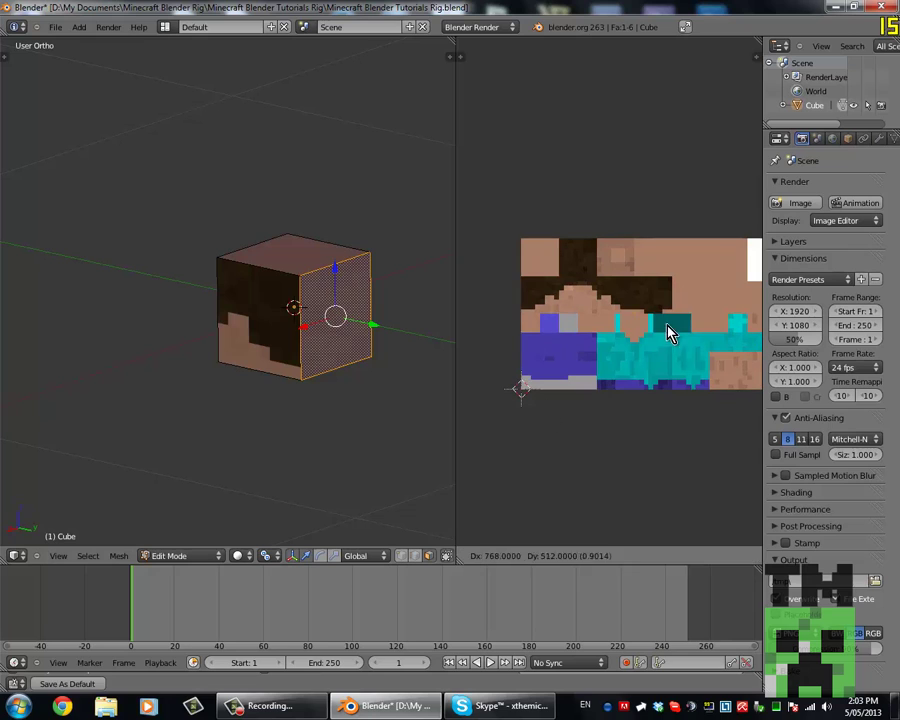
{"action": "left_click", "coordinate": [655, 306]}
{"action": "key", "text": "g"}
{"action": "left_click", "coordinate": [683, 292]}
Select the cube's remaining side face, place its UV points on the head-side area left of Steve's face, and rotate them to fit.
{"action": "middle_click_drag", "start_coordinate": [360, 320], "coordinate": [180, 322]}
{"action": "right_click", "coordinate": [408, 323]}
{"action": "key", "text": "g"}
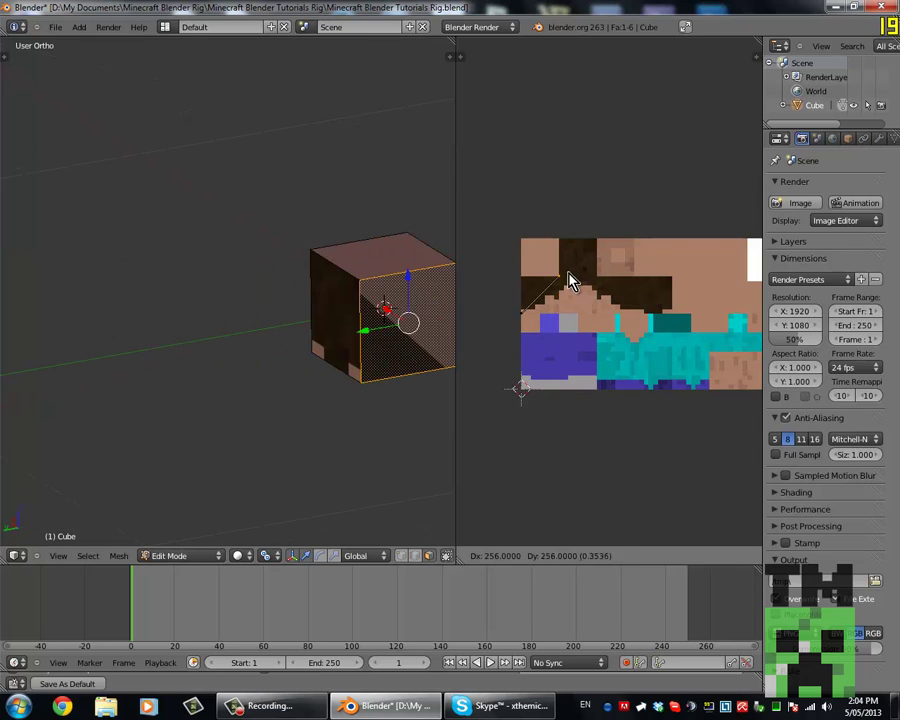
{"action": "left_click", "coordinate": [568, 280]}
{"action": "right_click", "coordinate": [524, 313]}
{"action": "key", "text": "g"}
{"action": "left_click", "coordinate": [596, 316]}
{"action": "right_click", "coordinate": [526, 318]}
{"action": "key", "text": "g"}
{"action": "left_click", "coordinate": [560, 318]}
{"action": "key", "text": "r"}
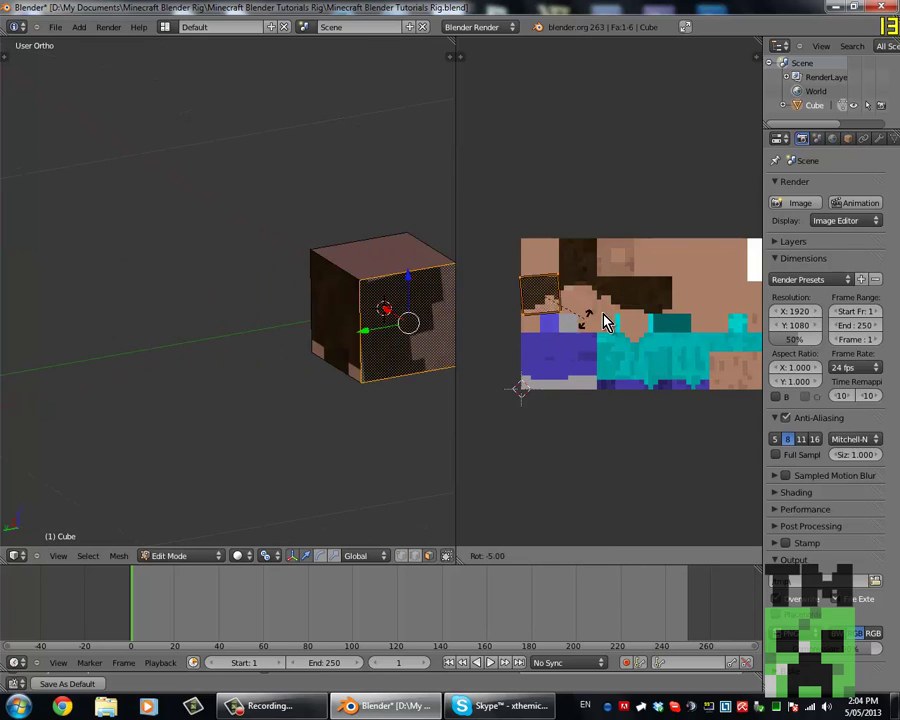
{"action": "left_click", "coordinate": [474, 393]}
{"action": "key", "text": "g"}
{"action": "left_click", "coordinate": [611, 352]}
Select the cube's top face and place and rotate its UVs on the dark hair square above Steve's face.
{"action": "middle_click_drag", "start_coordinate": [300, 332], "coordinate": [120, 336]}
{"action": "right_click", "coordinate": [284, 272]}
{"action": "key", "text": "g"}
{"action": "left_click", "coordinate": [590, 294]}
{"action": "key", "text": "g"}
{"action": "left_click", "coordinate": [573, 275]}
{"action": "key", "text": "r"}
{"action": "left_click", "coordinate": [581, 354]}
Select the cube's bottom face and move its UVs onto the skin-coloured square beside the hair-top square.
{"action": "right_click", "coordinate": [290, 361]}
{"action": "middle_click_drag", "start_coordinate": [330, 420], "coordinate": [295, 416]}
{"action": "key", "text": "g"}
{"action": "left_click", "coordinate": [606, 234]}
{"action": "scroll", "coordinate": [316, 336], "scroll_direction": "down", "scroll_amount": 2}
{"action": "scroll", "coordinate": [316, 336], "scroll_direction": "up", "scroll_amount": 3}
Leave Edit Mode and duplicate the textured cube 4 units up along the Z axis.
{"action": "key", "text": "Tab"}
{"action": "middle_click_drag", "start_coordinate": [298, 312], "coordinate": [307, 368]}
{"action": "scroll", "coordinate": [251, 387], "scroll_direction": "down", "scroll_amount": 3}
{"action": "scroll", "coordinate": [262, 333], "scroll_direction": "up", "scroll_amount": 4}
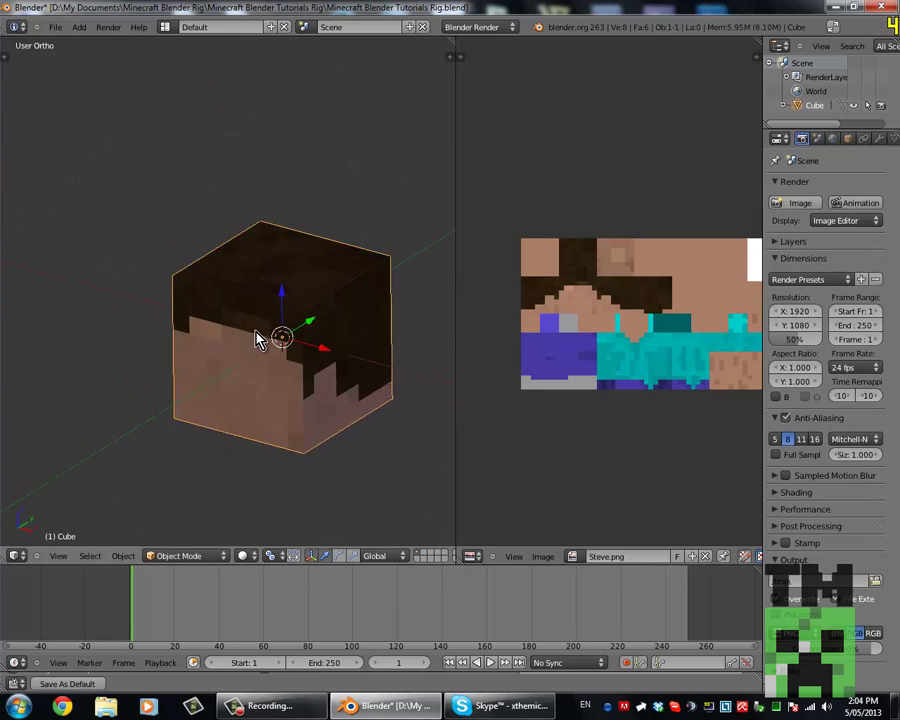
{"action": "scroll", "coordinate": [258, 332], "scroll_direction": "down", "scroll_amount": 7}
{"action": "scroll", "coordinate": [258, 330], "scroll_direction": "down", "scroll_amount": 3}
{"action": "middle_click_drag", "start_coordinate": [260, 330], "coordinate": [283, 390], "text": "shift"}
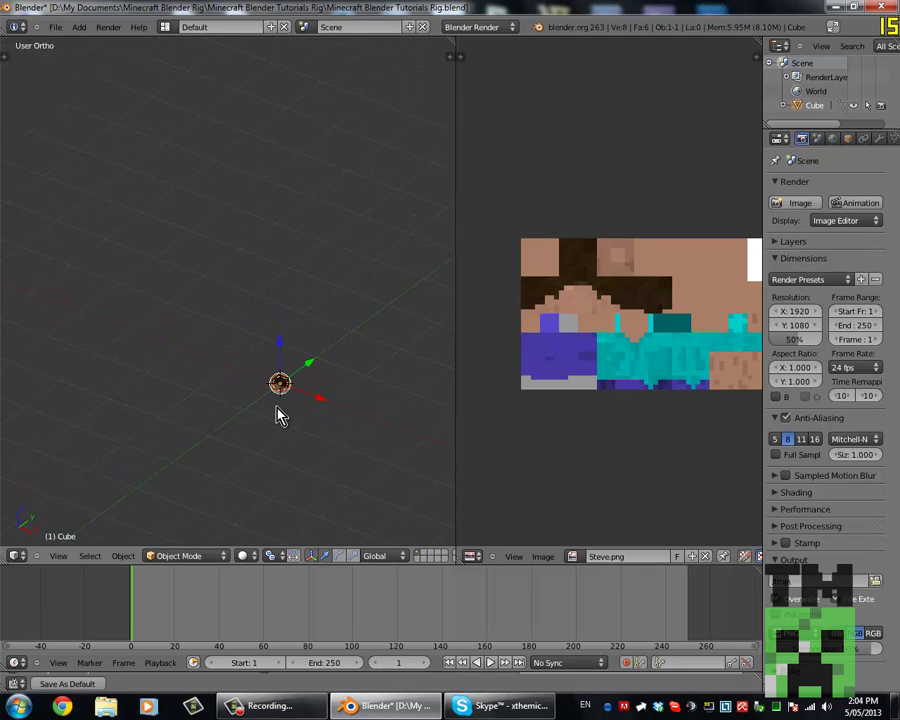
{"action": "key", "text": "shift+d"}
{"action": "key", "text": "z"}
{"action": "key", "text": "5"}
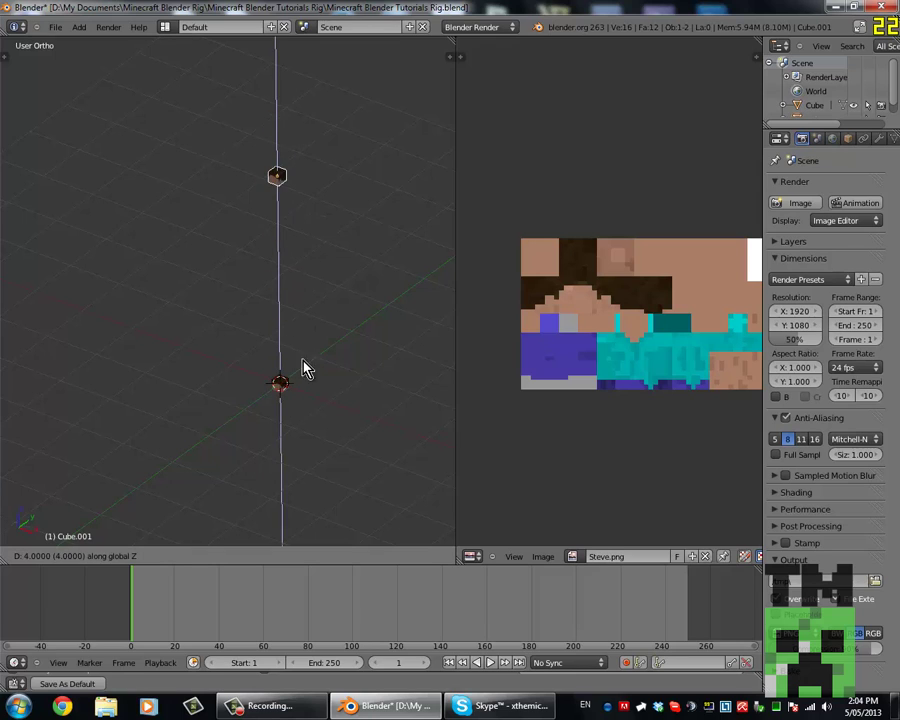
{"action": "key", "text": "Return"}
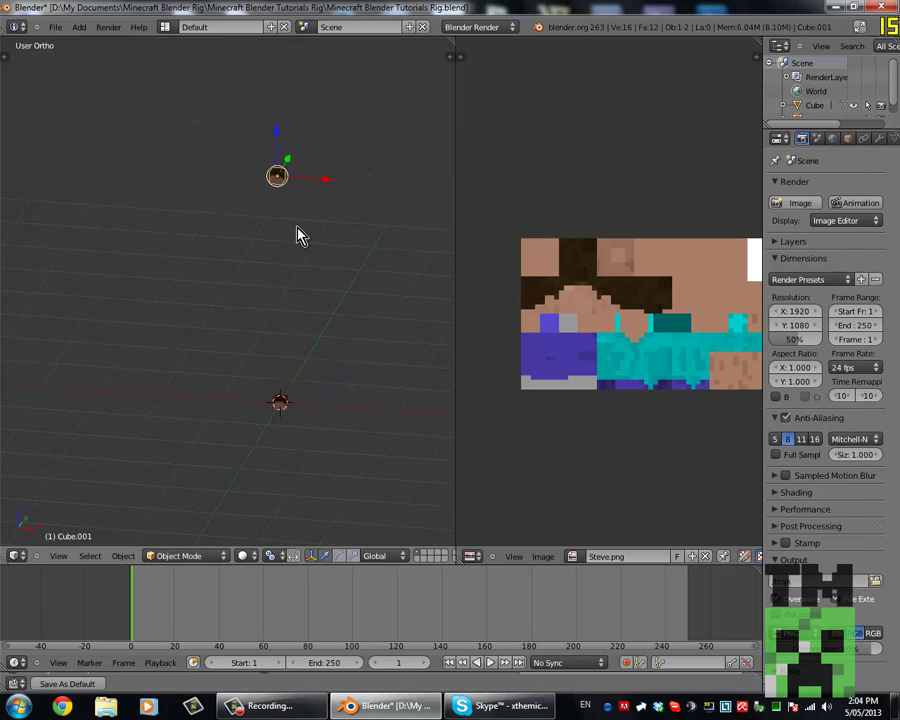
Scale the raised cube copy by 8 to form the head.
{"action": "middle_click_drag", "start_coordinate": [283, 247], "coordinate": [267, 260]}
{"action": "key", "text": "s"}
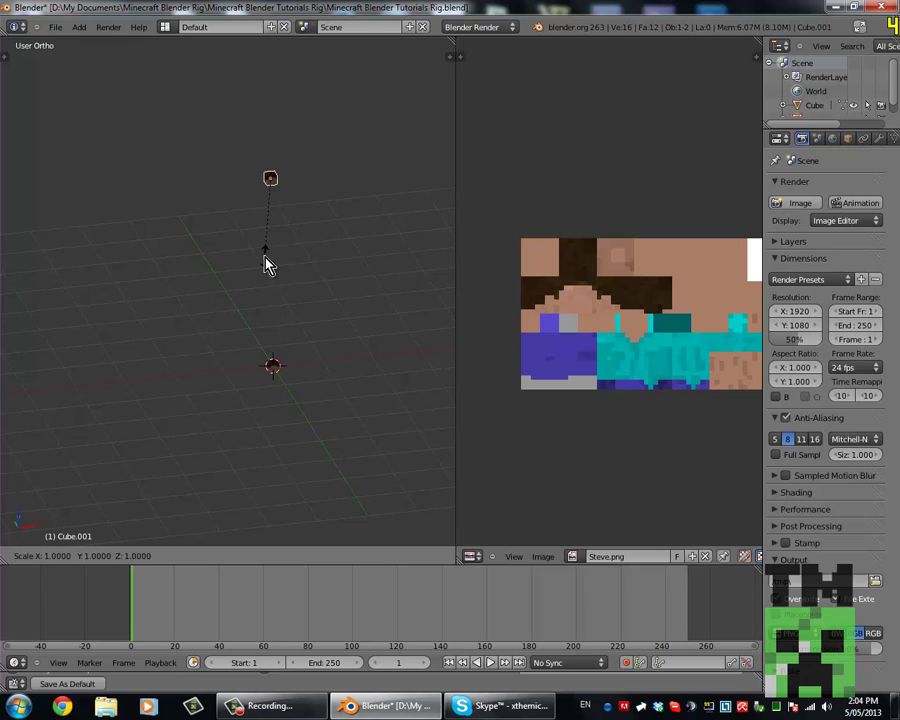
{"action": "key", "text": "8"}
{"action": "key", "text": "Return"}
{"action": "scroll", "coordinate": [250, 200], "scroll_direction": "up", "scroll_amount": 3}
{"action": "middle_click_drag", "start_coordinate": [256, 214], "coordinate": [309, 422]}
{"action": "scroll", "coordinate": [309, 422], "scroll_direction": "down", "scroll_amount": 2}
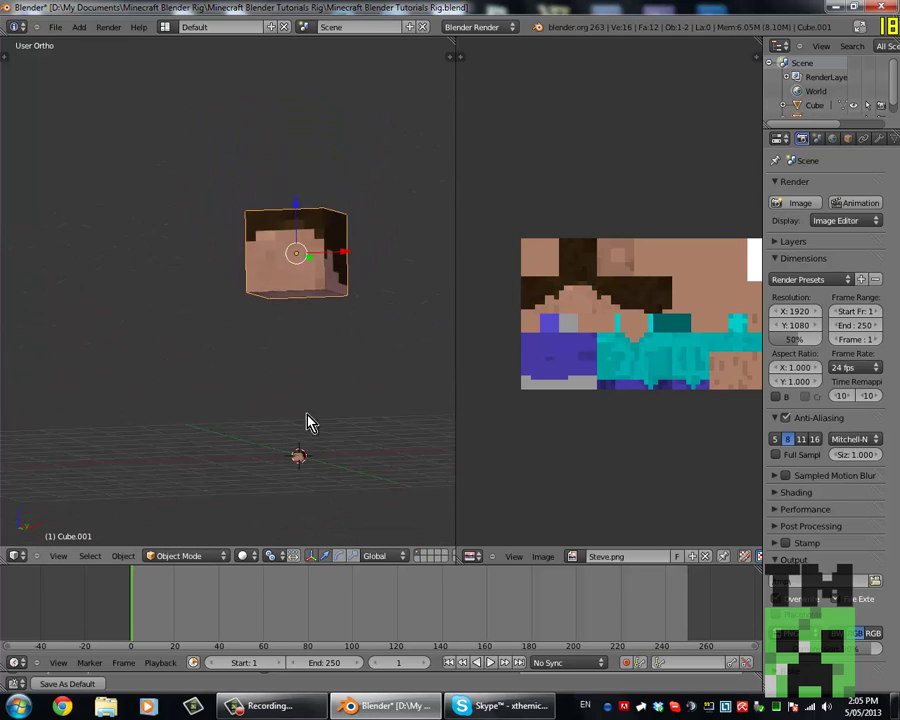
{"action": "middle_click_drag", "start_coordinate": [316, 362], "coordinate": [299, 456]}
Select the small cube at the origin and duplicate it up the Z axis, between the origin and the head.
{"action": "right_click", "coordinate": [307, 462]}
{"action": "scroll", "coordinate": [295, 462], "scroll_direction": "up", "scroll_amount": 2}
{"action": "scroll", "coordinate": [298, 488], "scroll_direction": "down", "scroll_amount": 4}
{"action": "key", "text": "shift+d"}
{"action": "key", "text": "z"}
{"action": "left_click", "coordinate": [303, 383]}
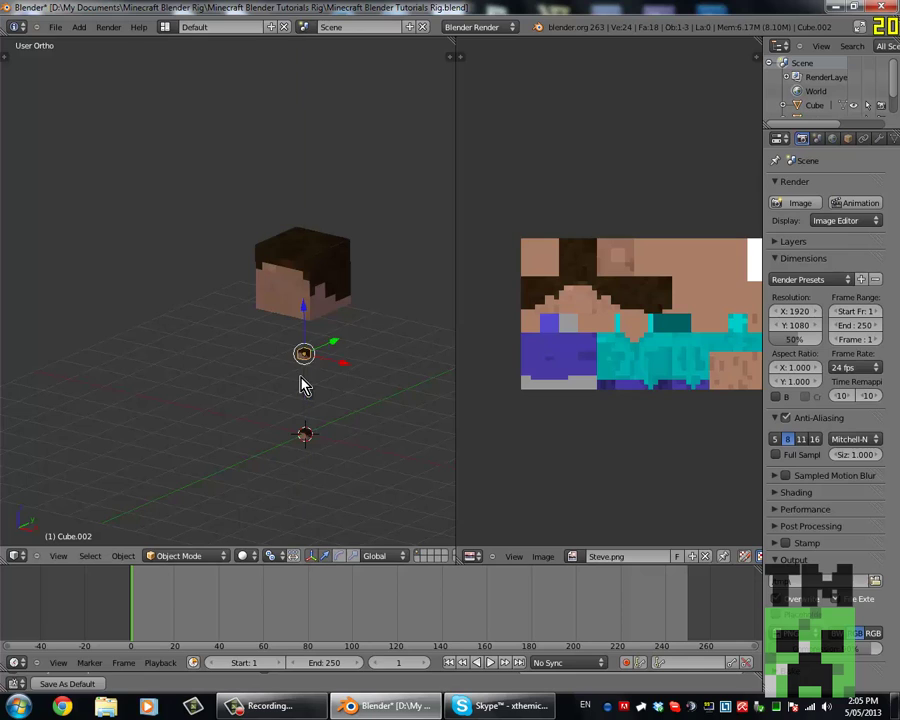
Scale the new cube by 8 along X and by 12 along Z to shape the torso.
{"action": "scroll", "coordinate": [316, 362], "scroll_direction": "up", "scroll_amount": 4}
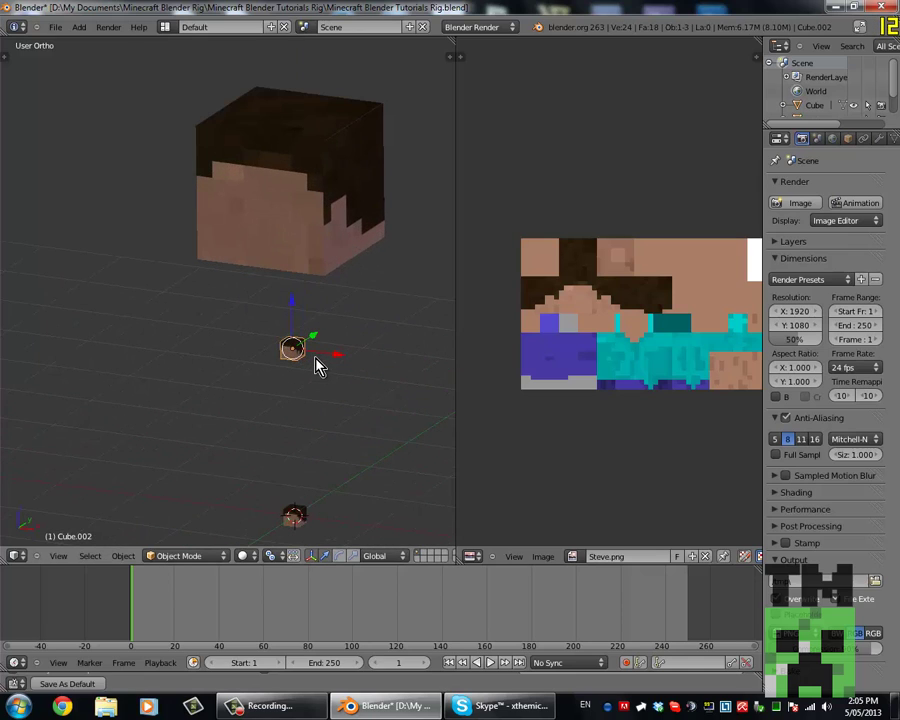
{"action": "key", "text": "s"}
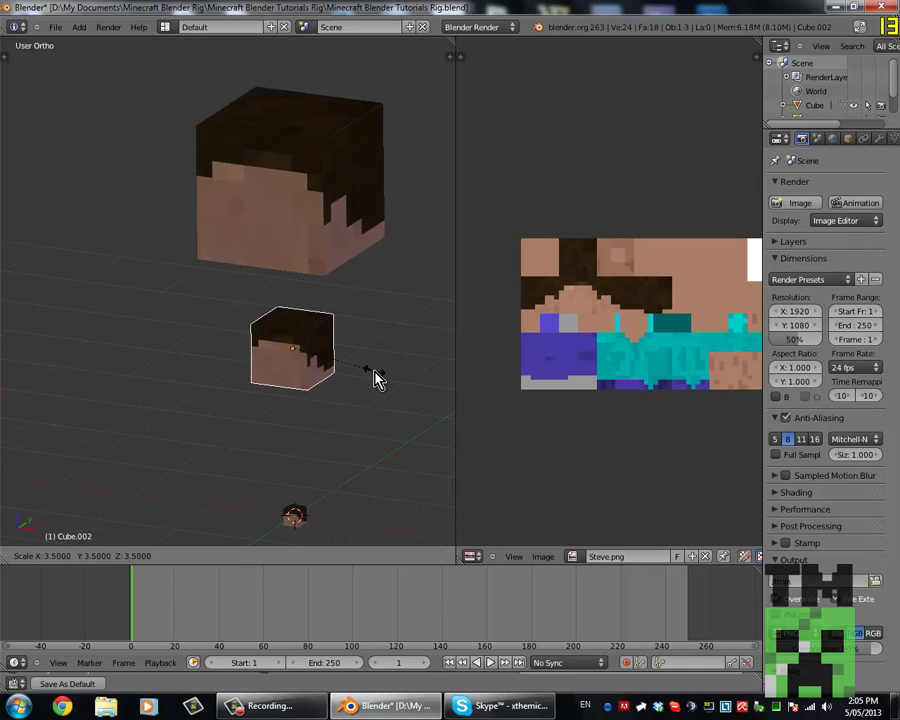
{"action": "key", "text": "8"}
{"action": "key", "text": "x"}
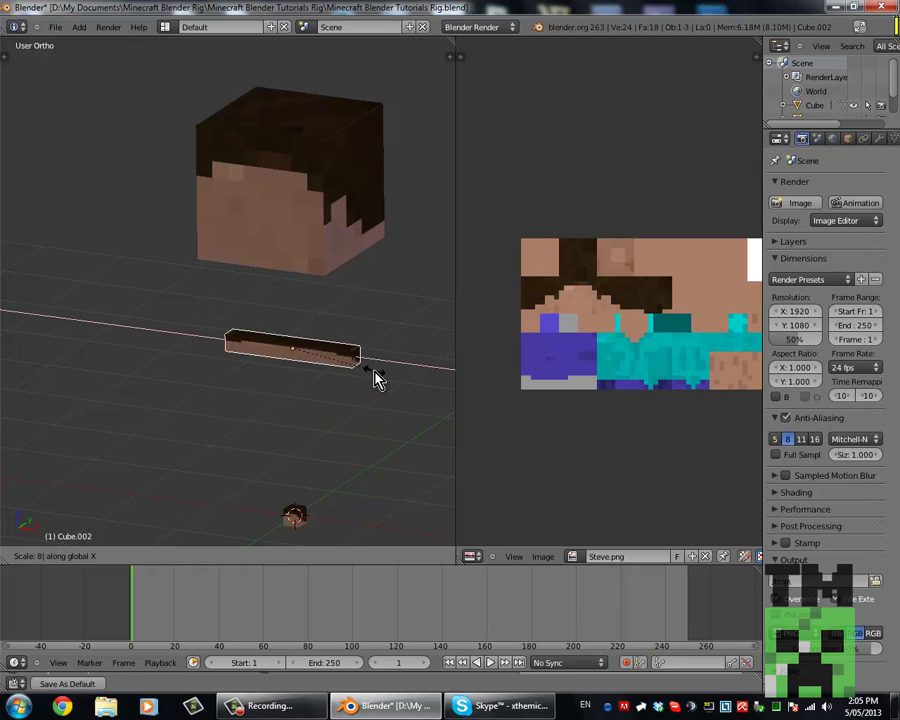
{"action": "key", "text": "Return"}
{"action": "key", "text": "s"}
{"action": "key", "text": "z"}
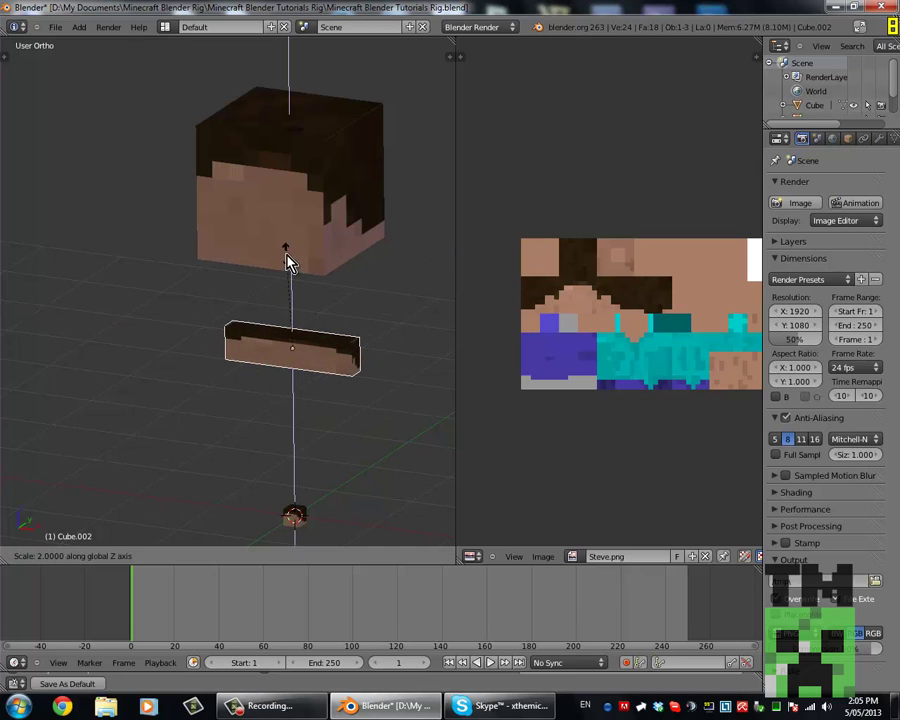
{"action": "key", "text": "1"}
{"action": "key", "text": "2"}
{"action": "key", "text": "Return"}
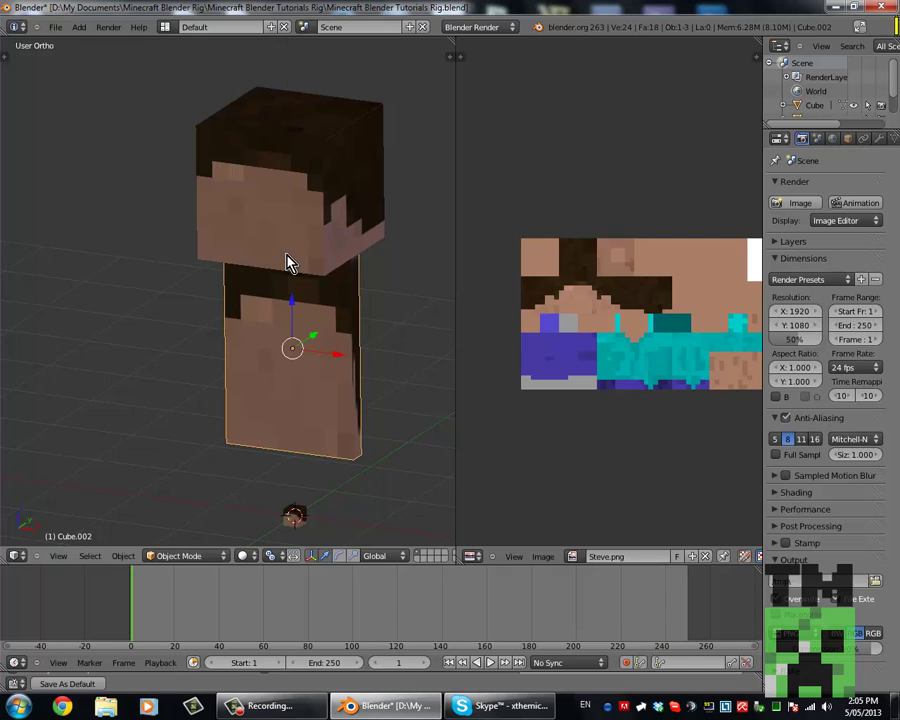
Scale the torso along Y to a depth of about half its width.
{"action": "middle_click_drag", "start_coordinate": [277, 276], "coordinate": [343, 314]}
{"action": "key", "text": "s"}
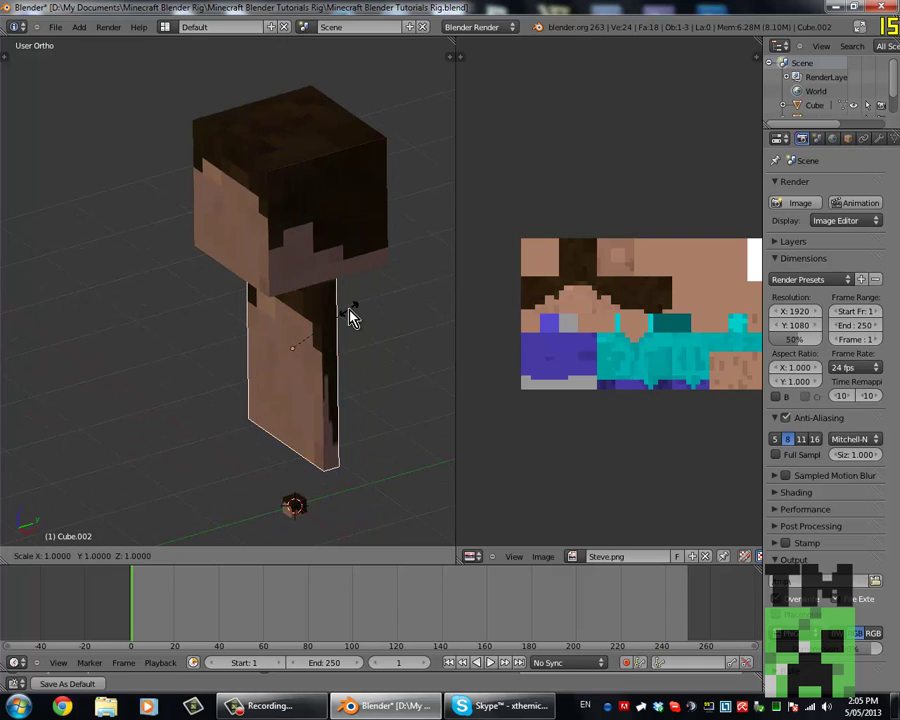
{"action": "key", "text": "1"}
{"action": "key", "text": "2"}
{"action": "key", "text": "y"}
{"action": "key", "text": "Return"}
Select all torso faces in Edit Mode and move their UV layout down onto the shirt area of the texture.
{"action": "middle_click_drag", "start_coordinate": [360, 470], "coordinate": [284, 295]}
{"action": "key", "text": "Tab"}
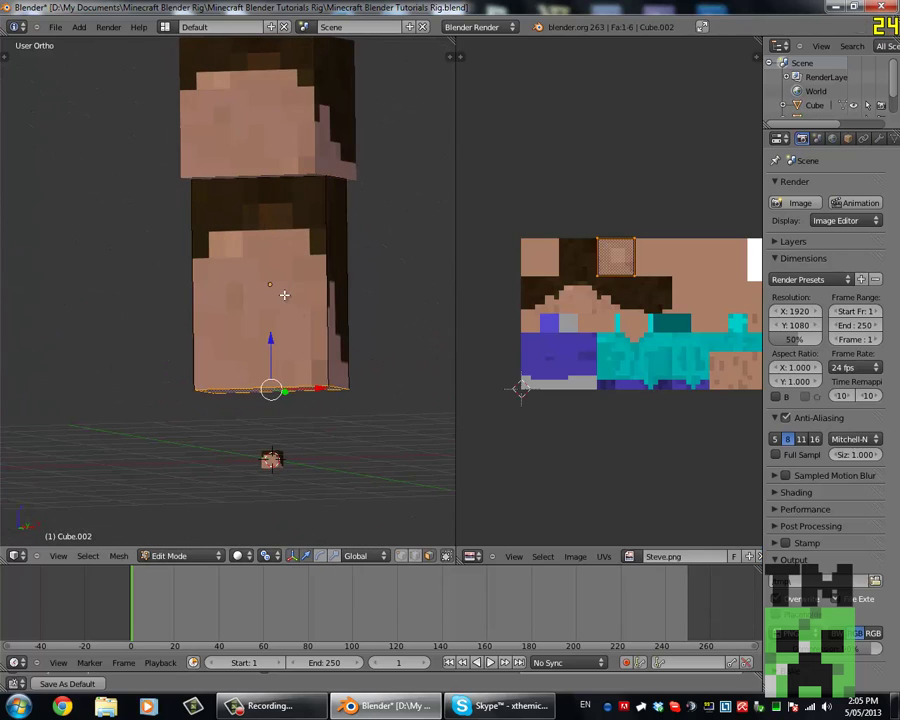
{"action": "key", "text": "Tab"}
{"action": "key", "text": "Tab"}
{"action": "key", "text": "a"}
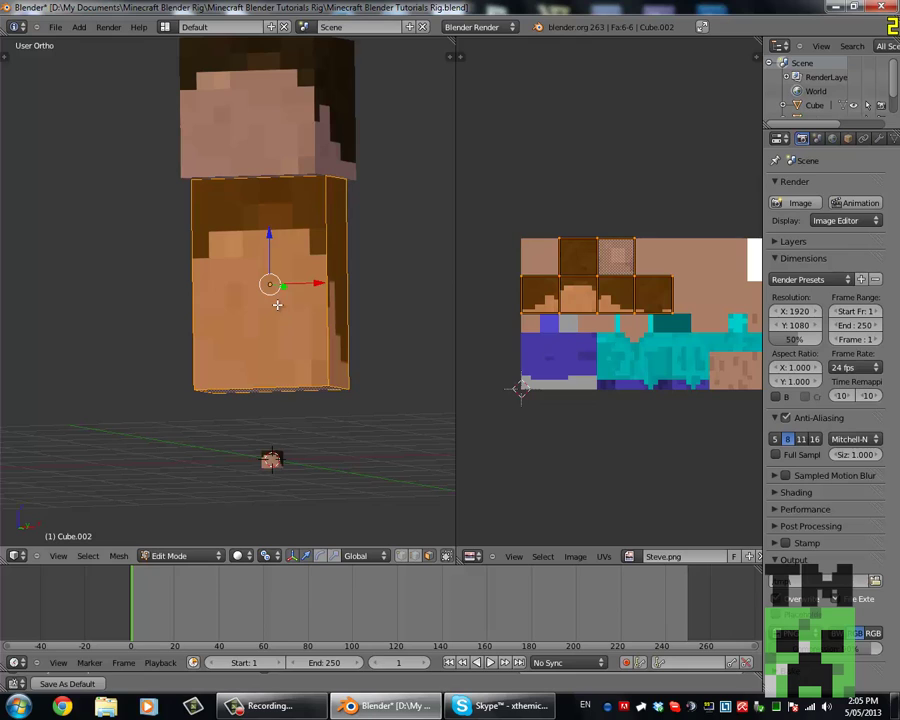
{"action": "key", "text": "g"}
{"action": "left_click", "coordinate": [624, 366]}
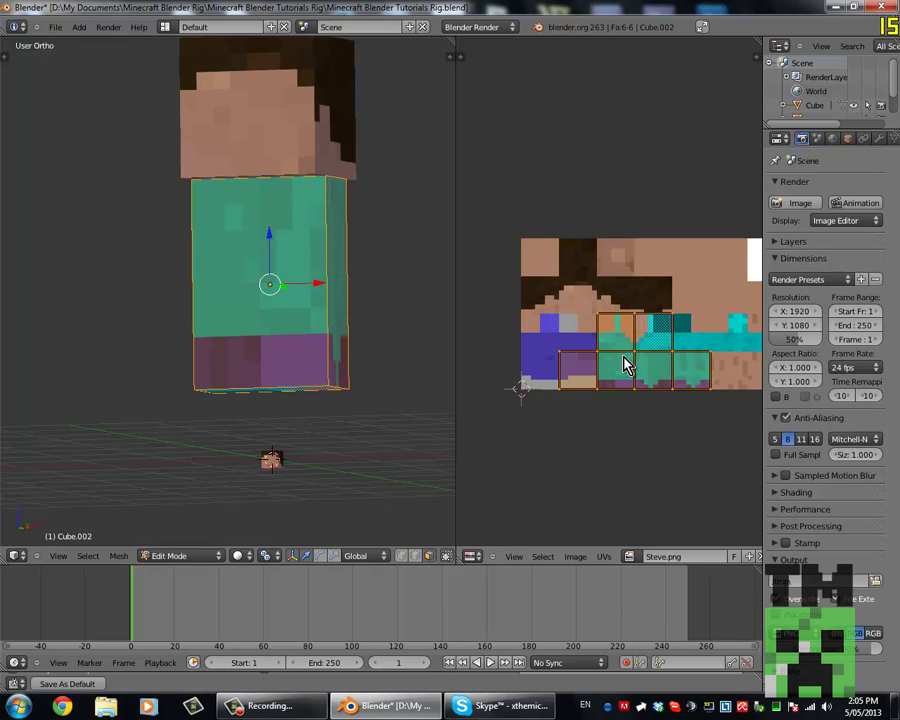
Shift the torso's UV layout 128 along X and raise its middle row of points to the upper edge of the shirt front.
{"action": "scroll", "coordinate": [624, 366], "scroll_direction": "up", "scroll_amount": 2}
{"action": "type", "text": "gx"}
{"action": "type", "text": "128"}
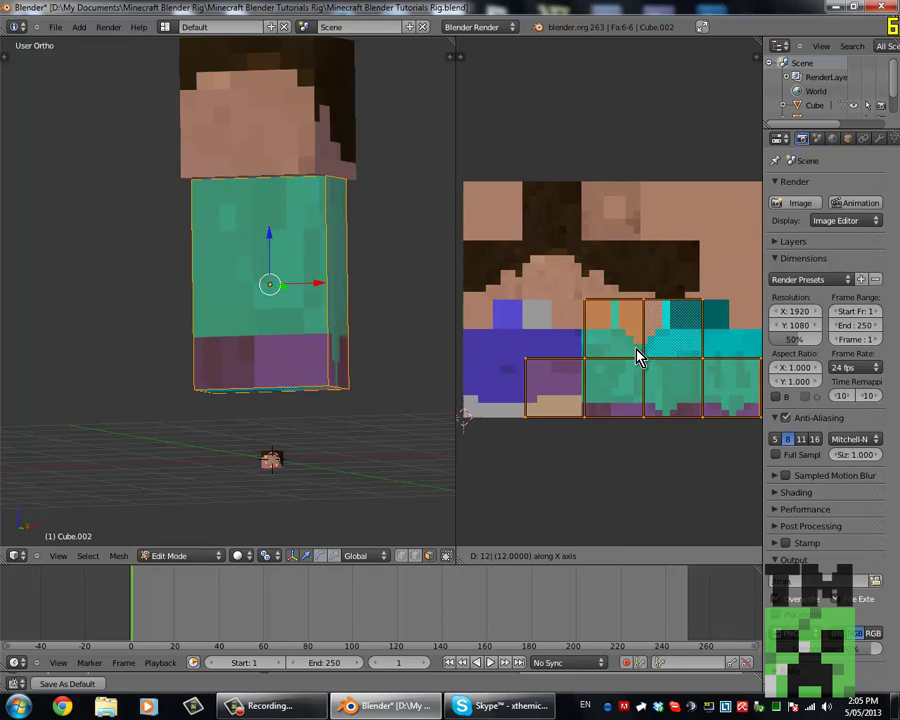
{"action": "key", "text": "Return"}
{"action": "scroll", "coordinate": [611, 362], "scroll_direction": "down", "scroll_amount": 2}
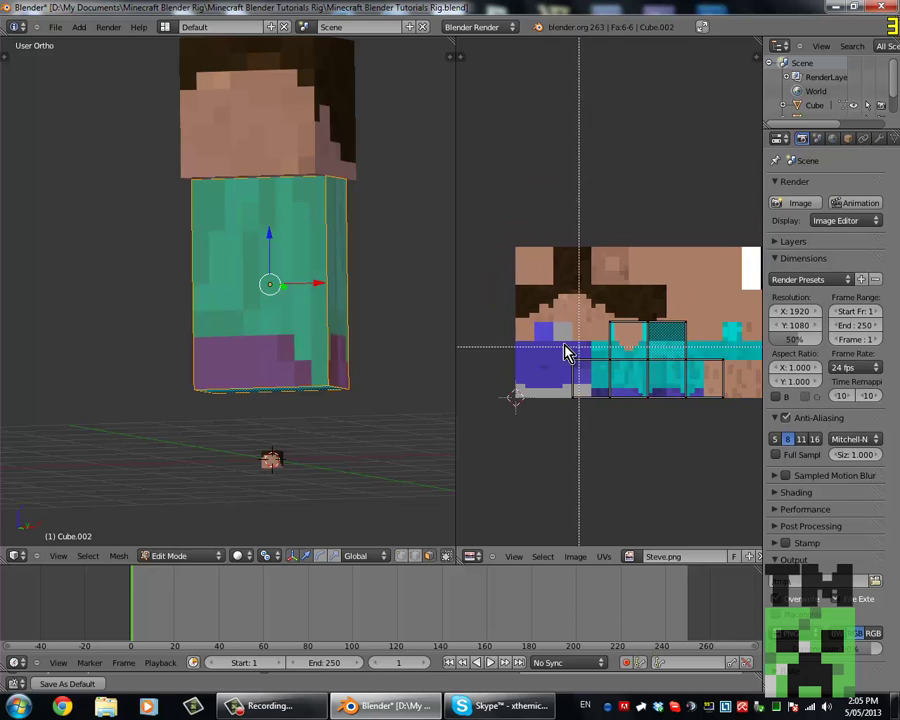
{"action": "scroll", "coordinate": [650, 362], "scroll_direction": "up", "scroll_amount": 2}
{"action": "key", "text": "g"}
{"action": "key", "text": "y"}
{"action": "left_click", "coordinate": [652, 344]}
Leave Edit Mode and move the torso by -1 along the Z axis.
{"action": "key", "text": "Tab"}
{"action": "middle_click_drag", "start_coordinate": [295, 217], "coordinate": [305, 293]}
{"action": "scroll", "coordinate": [240, 265], "scroll_direction": "down", "scroll_amount": 4}
{"action": "scroll", "coordinate": [292, 276], "scroll_direction": "up", "scroll_amount": 4}
{"action": "middle_click_drag", "start_coordinate": [298, 268], "coordinate": [366, 258], "text": "shift"}
{"action": "scroll", "coordinate": [300, 264], "scroll_direction": "down", "scroll_amount": 1}
{"action": "scroll", "coordinate": [255, 259], "scroll_direction": "up", "scroll_amount": 2}
{"action": "middle_click_drag", "start_coordinate": [313, 229], "coordinate": [209, 313]}
{"action": "scroll", "coordinate": [255, 259], "scroll_direction": "down", "scroll_amount": 4}
{"action": "type", "text": "gz-1"}
{"action": "key", "text": "Return"}
{"action": "scroll", "coordinate": [209, 311], "scroll_direction": "up", "scroll_amount": 5}
{"action": "mouse_move", "coordinate": [256, 283]}
{"action": "middle_mouse_down"}
{"action": "mouse_move", "coordinate": [236, 275]}
{"action": "mouse_move", "coordinate": [258, 272]}
{"action": "middle_mouse_up"}
{"action": "scroll", "coordinate": [243, 279], "scroll_direction": "down", "scroll_amount": 2}
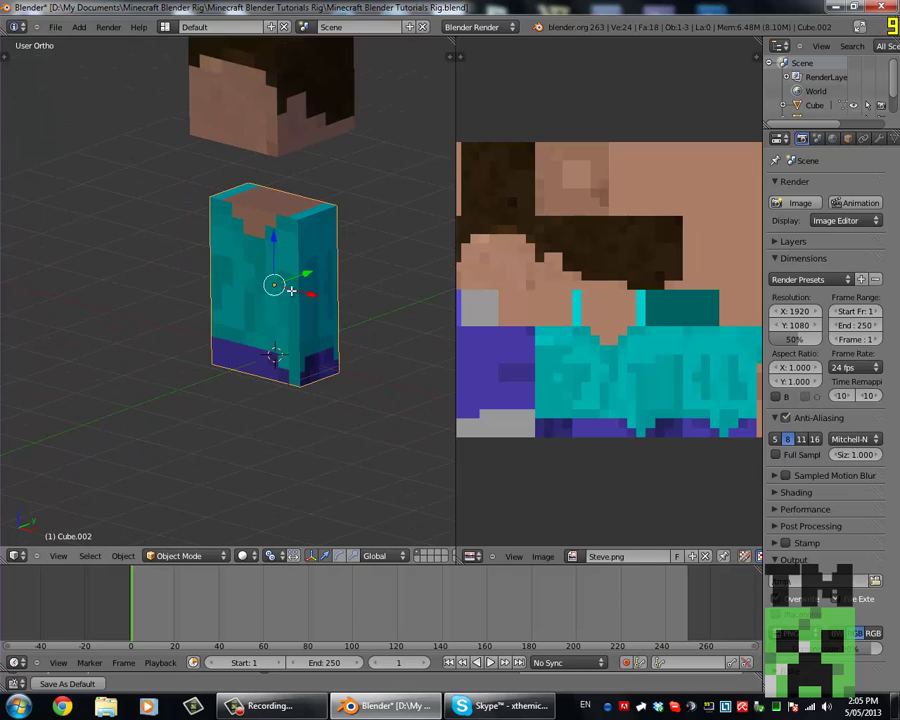
Select the torso's side face and narrow its UVs by moving their right edge -128 along X.
{"action": "key", "text": "Tab"}
{"action": "middle_click_drag", "start_coordinate": [314, 290], "coordinate": [294, 292]}
{"action": "right_click", "coordinate": [294, 292]}
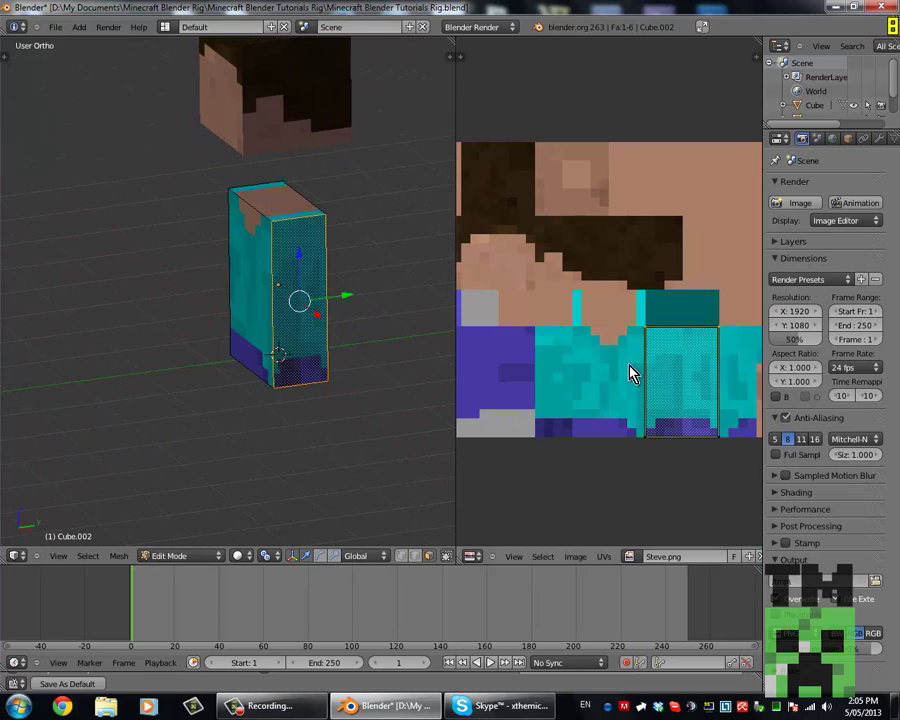
{"action": "middle_click_drag", "start_coordinate": [652, 360], "coordinate": [607, 374]}
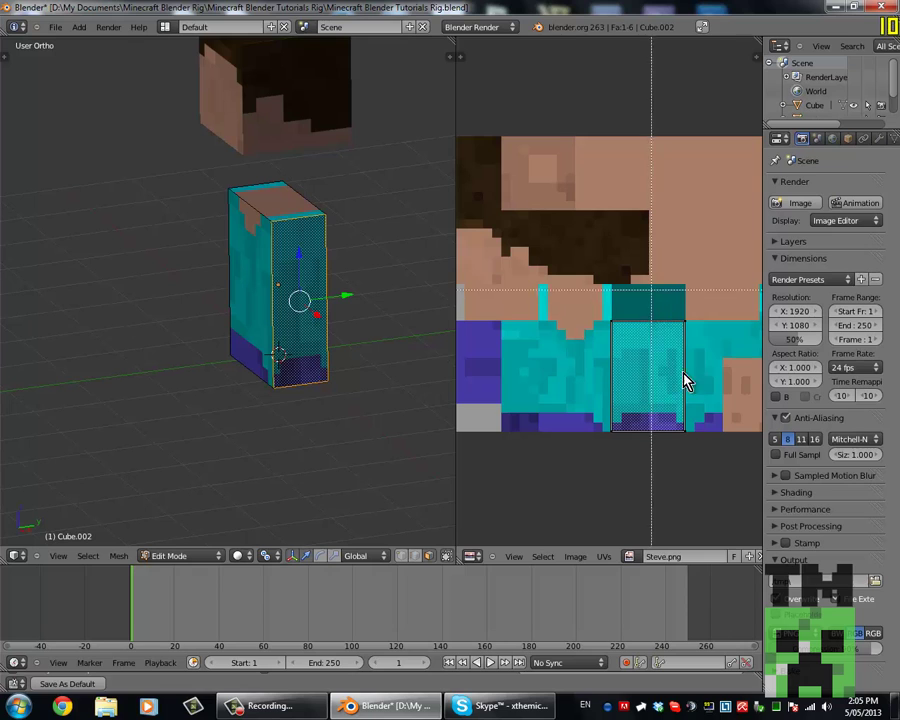
{"action": "type", "text": "gx-256"}
{"action": "key", "text": "BackSpace"}
{"action": "type", "text": "-128"}
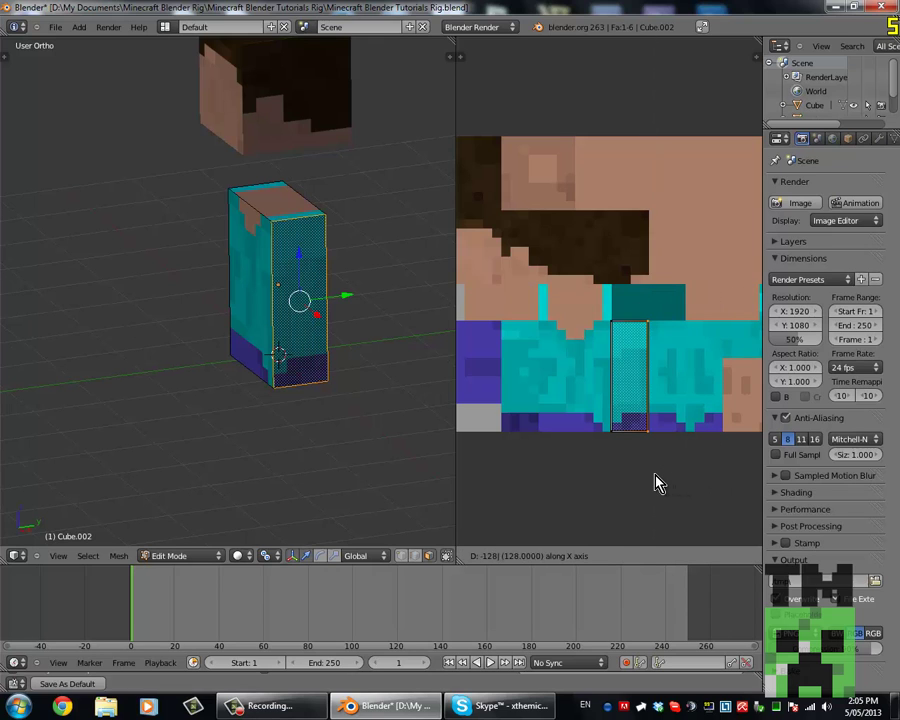
{"action": "key", "text": "Return"}
Select the torso's back face and move its UVs -128 along X onto the back of the shirt.
{"action": "middle_click_drag", "start_coordinate": [386, 310], "coordinate": [344, 297]}
{"action": "right_click", "coordinate": [344, 297]}
{"action": "middle_click_drag", "start_coordinate": [440, 321], "coordinate": [366, 321], "text": "shift"}
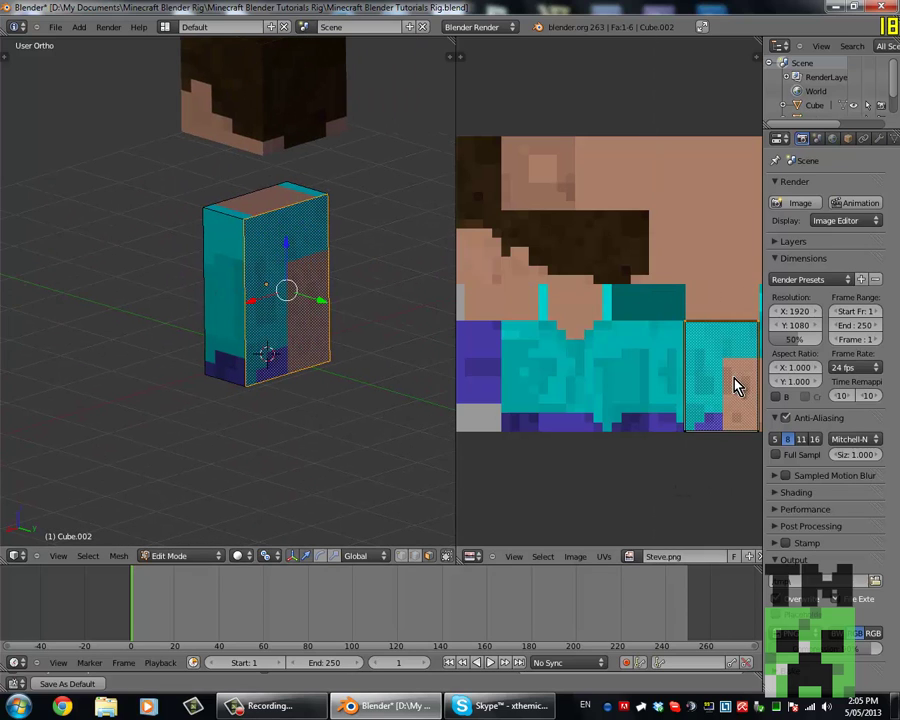
{"action": "type", "text": "gx128-"}
{"action": "key", "text": "Return"}
Select the torso's other side face, move its outer UV edge 128 along X, and leave all torso faces selected.
{"action": "middle_click_drag", "start_coordinate": [430, 300], "coordinate": [323, 291]}
{"action": "right_click", "coordinate": [323, 291]}
{"action": "type", "text": "gx128"}
{"action": "key", "text": "Return"}
{"action": "key", "text": "Tab"}
{"action": "middle_click_drag", "start_coordinate": [380, 200], "coordinate": [259, 186]}
{"action": "key", "text": "Tab"}
{"action": "key", "text": "a"}
{"action": "key", "text": "a"}
{"action": "key", "text": "Tab"}
Move the torso up along Z in front view until its top meets the underside of the head.
{"action": "scroll", "coordinate": [327, 297], "scroll_direction": "down", "scroll_amount": 3}
{"action": "middle_click_drag", "start_coordinate": [330, 240], "coordinate": [316, 332]}
{"action": "key", "text": "KP_1"}
{"action": "key", "text": "g"}
{"action": "key", "text": "z"}
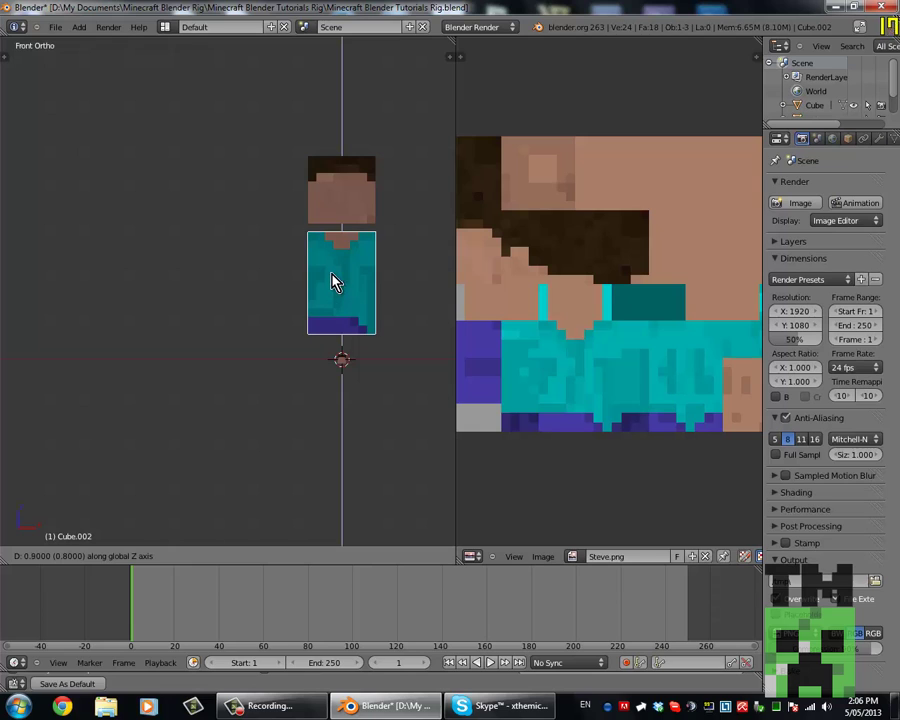
{"action": "left_click", "coordinate": [332, 268]}
{"action": "scroll", "coordinate": [273, 303], "scroll_direction": "up", "scroll_amount": 1}
{"action": "middle_click_drag", "start_coordinate": [317, 282], "coordinate": [255, 305], "text": "shift"}
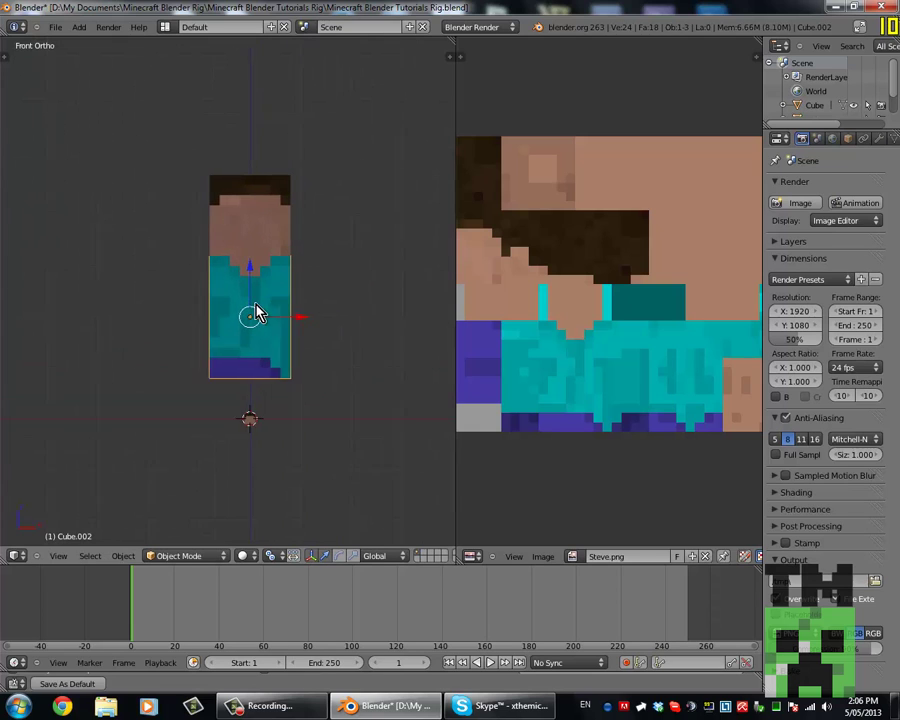
Duplicate the torso along the X axis and place the copy flush against the torso's side.
{"action": "scroll", "coordinate": [250, 305], "scroll_direction": "up", "scroll_amount": 5}
{"action": "scroll", "coordinate": [248, 265], "scroll_direction": "down", "scroll_amount": 3}
{"action": "middle_click_drag", "start_coordinate": [225, 202], "coordinate": [195, 257], "text": "shift"}
{"action": "key", "text": "shift+d"}
{"action": "key", "text": "x"}
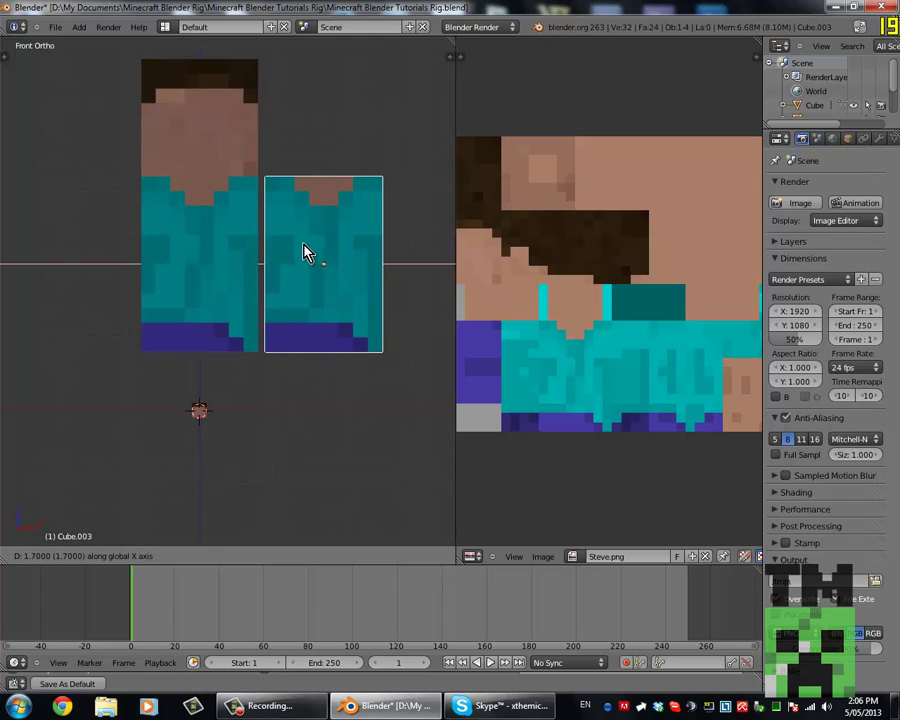
{"action": "left_click", "coordinate": [297, 253]}
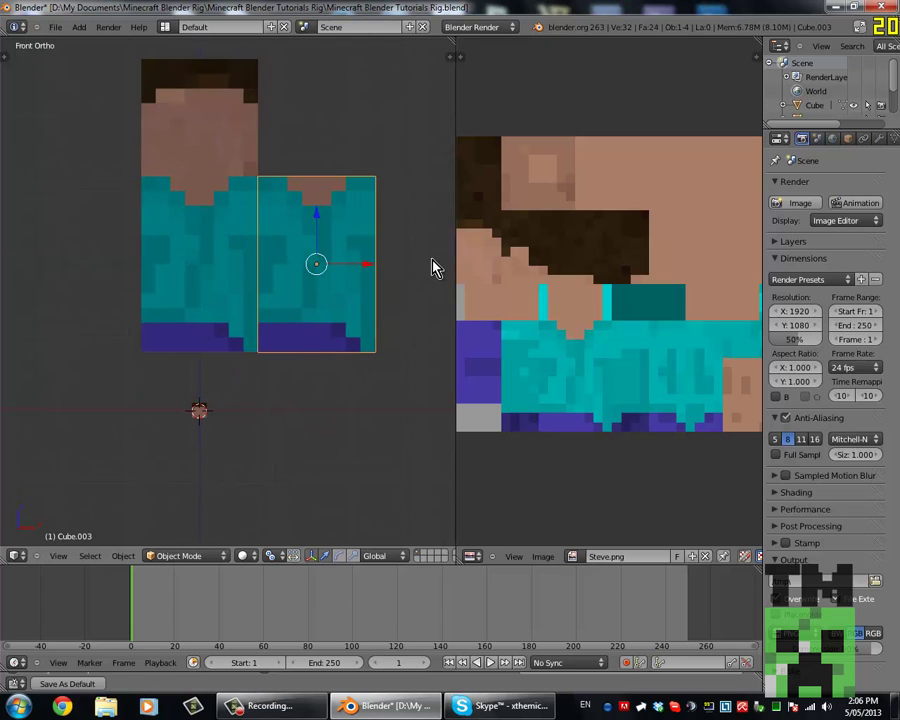
Scale the copy to half its width along X and move it back along X against the torso as an arm.
{"action": "key", "text": "s"}
{"action": "type", "text": "x"}
{"action": "type", "text": "5"}
{"action": "key", "text": "Return"}
{"action": "key", "text": "g"}
{"action": "key", "text": "x"}
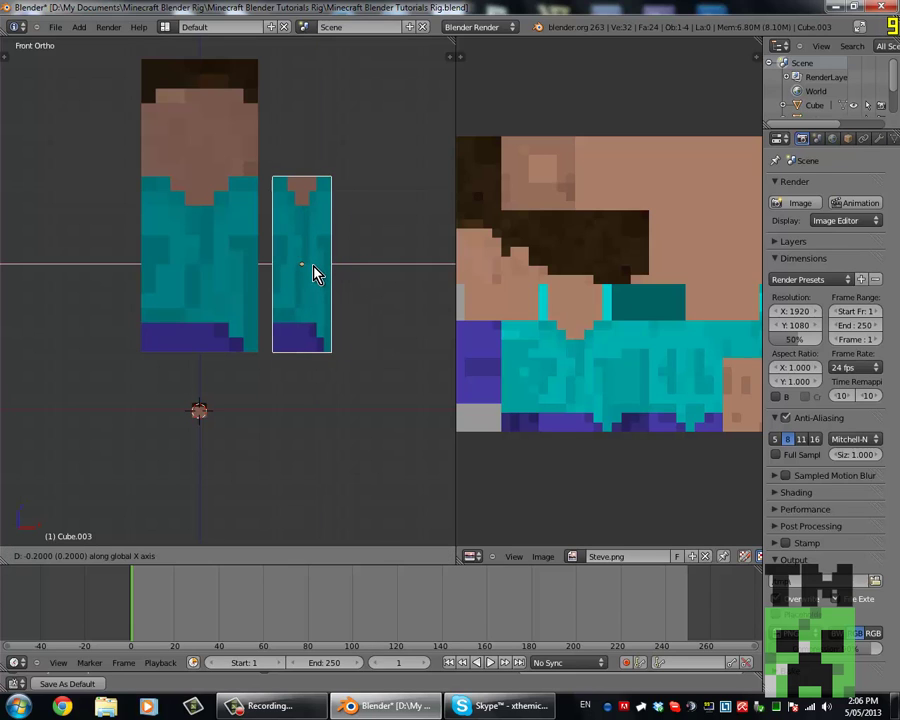
{"action": "left_click", "coordinate": [306, 270]}
Move the arm's whole UV layout onto the sleeve and arm area of the Steve.png texture.
{"action": "key", "text": "Tab"}
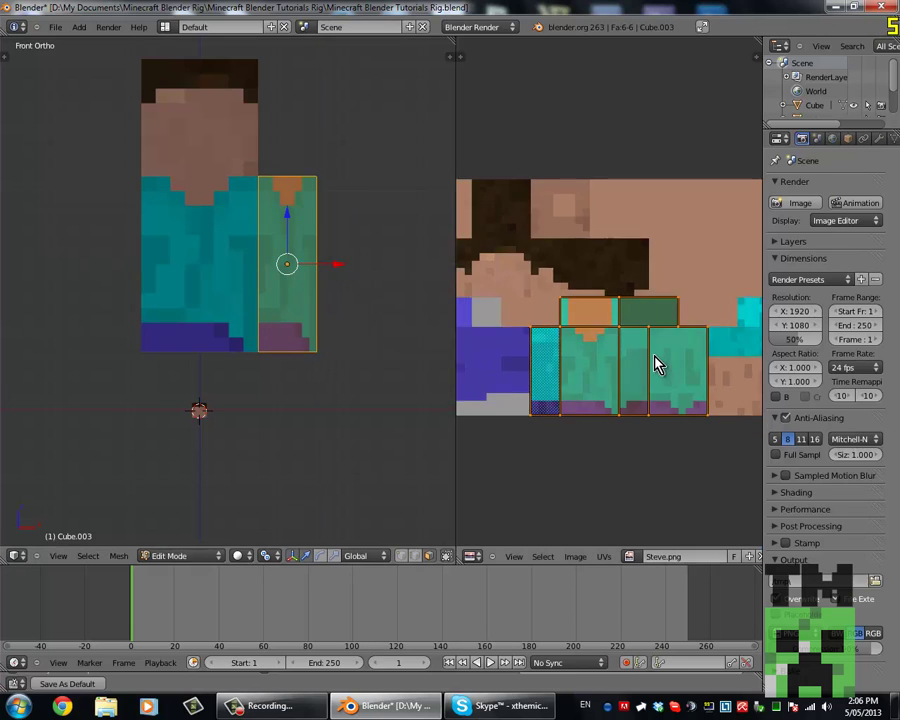
{"action": "scroll", "coordinate": [652, 364], "scroll_direction": "down", "scroll_amount": 3}
{"action": "key", "text": "g"}
{"action": "left_click", "coordinate": [712, 368]}
{"action": "middle_click_drag", "start_coordinate": [712, 368], "coordinate": [690, 357]}
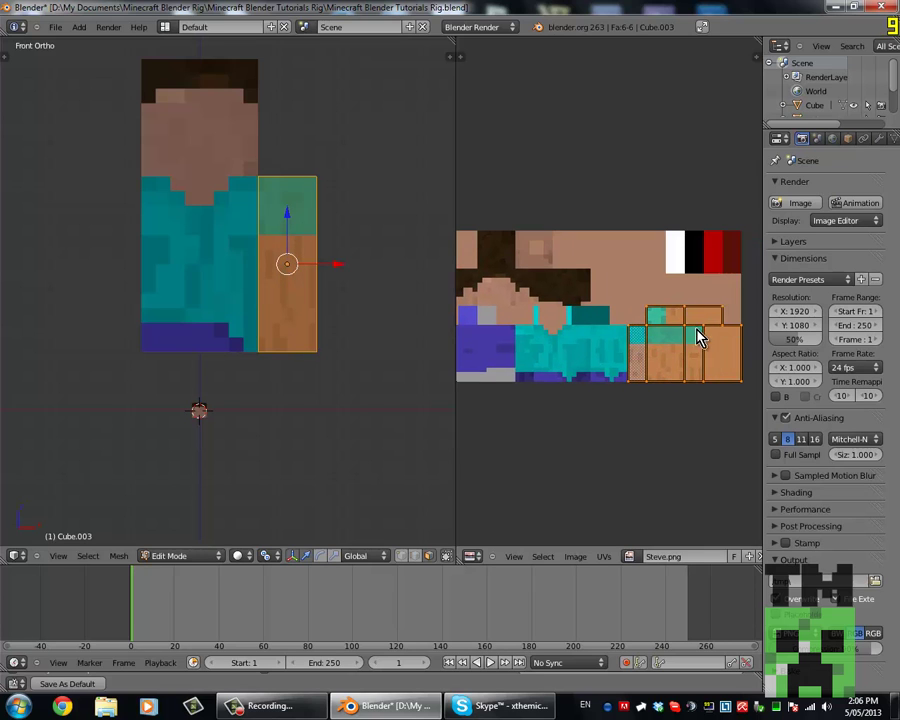
{"action": "middle_click_drag", "start_coordinate": [329, 193], "coordinate": [354, 214]}
{"action": "middle_click_drag", "start_coordinate": [305, 283], "coordinate": [281, 272]}
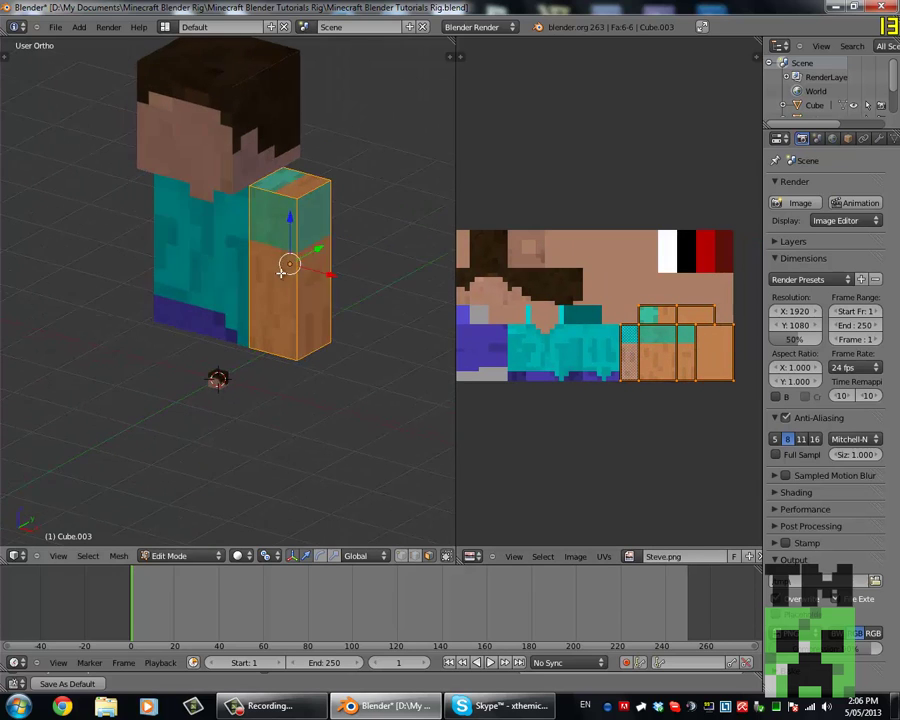
Move the arm object along X away from the torso to leave a gap between them.
{"action": "key", "text": "Tab"}
{"action": "key", "text": "g"}
{"action": "key", "text": "x"}
{"action": "left_click", "coordinate": [362, 301]}
Narrow the UVs of the arm's front face by moving their outer edge -128 along X.
{"action": "middle_click_drag", "start_coordinate": [343, 293], "coordinate": [295, 281], "text": "shift"}
{"action": "key", "text": "Tab"}
{"action": "scroll", "coordinate": [286, 289], "scroll_direction": "up", "scroll_amount": 3}
{"action": "right_click", "coordinate": [279, 291]}
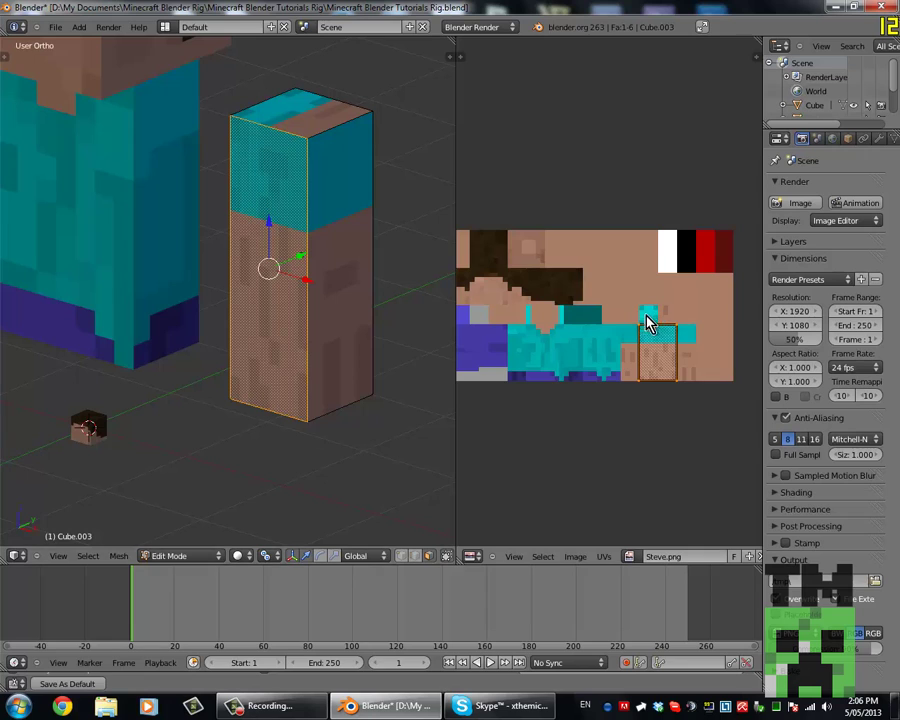
{"action": "scroll", "coordinate": [663, 388], "scroll_direction": "up", "scroll_amount": 1}
{"action": "type", "text": "gx-128"}
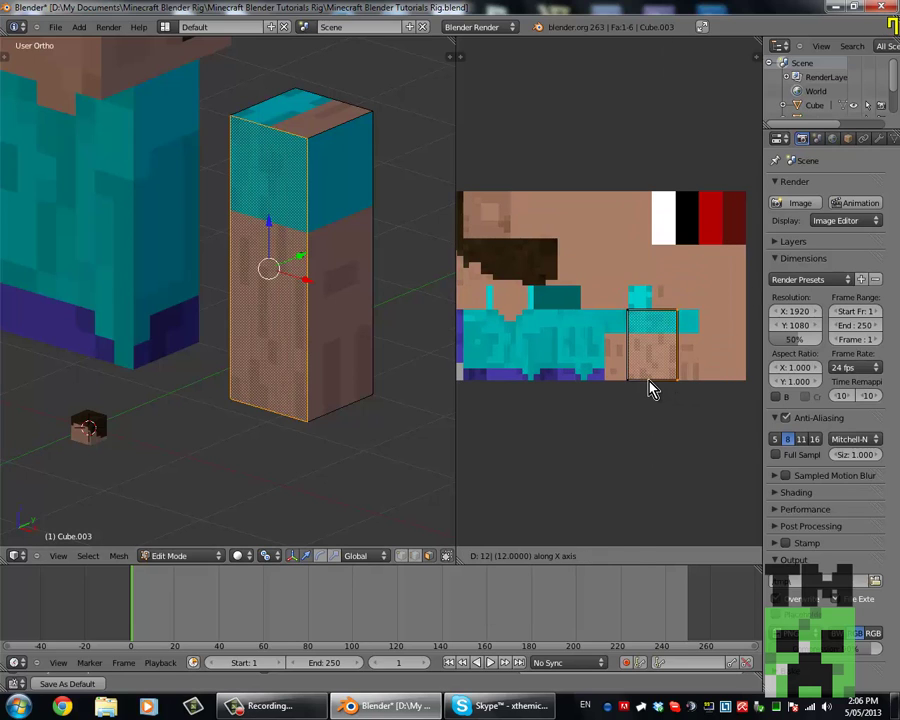
{"action": "key", "text": "Return"}
Shift the UVs of the arm's outer side face -128 along X.
{"action": "right_click", "coordinate": [366, 285]}
{"action": "type", "text": "gx-256"}
{"action": "key", "text": "BackSpace"}
{"action": "type", "text": "-128"}
{"action": "key", "text": "Return"}
Shift the UVs of the arm's back face -128 along X and narrow them by moving the far edge another -128.
{"action": "middle_click_drag", "start_coordinate": [440, 262], "coordinate": [336, 258]}
{"action": "right_click", "coordinate": [432, 258]}
{"action": "middle_click_drag", "start_coordinate": [703, 330], "coordinate": [667, 323]}
{"action": "type", "text": "gx128-"}
{"action": "key", "text": "Return"}
{"action": "key", "text": "a"}
{"action": "key", "text": "b"}
{"action": "left_click_drag", "start_coordinate": [667, 281], "coordinate": [723, 469]}
{"action": "type", "text": "gx-128"}
{"action": "key", "text": "Return"}
Narrow the UVs of the arm's top face by moving their far edge -128 along X.
{"action": "right_click", "coordinate": [357, 110]}
{"action": "key", "text": "a"}
{"action": "key", "text": "b"}
{"action": "left_click_drag", "start_coordinate": [621, 265], "coordinate": [655, 330]}
{"action": "type", "text": "gx-128"}
{"action": "key", "text": "Return"}
Move the UVs of the arm's bottom face along X so they sit directly beside the top face's UVs.
{"action": "middle_click_drag", "start_coordinate": [95, 305], "coordinate": [388, 253]}
{"action": "right_click", "coordinate": [326, 270]}
{"action": "middle_click_drag", "start_coordinate": [370, 340], "coordinate": [374, 391]}
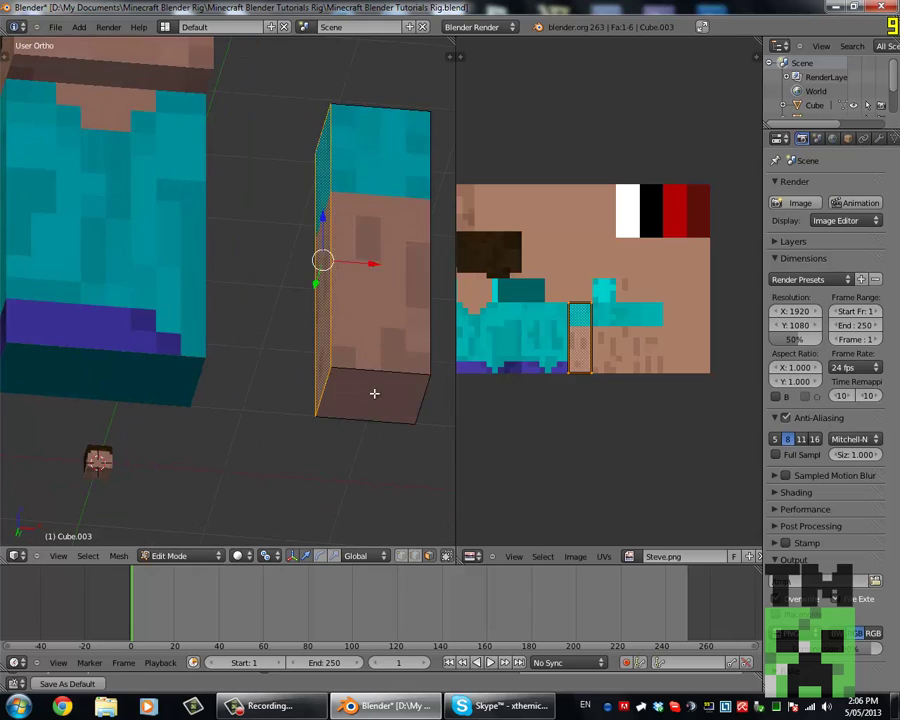
{"action": "right_click", "coordinate": [372, 391]}
{"action": "key", "text": "g"}
{"action": "key", "text": "x"}
{"action": "left_click", "coordinate": [656, 352]}
{"action": "key", "text": "Tab"}
Try rotating the arm about its central origin to test the pivot.
{"action": "scroll", "coordinate": [400, 260], "scroll_direction": "down", "scroll_amount": 5}
{"action": "middle_click_drag", "start_coordinate": [408, 215], "coordinate": [311, 261]}
{"action": "scroll", "coordinate": [372, 229], "scroll_direction": "up", "scroll_amount": 1}
{"action": "scroll", "coordinate": [360, 245], "scroll_direction": "down", "scroll_amount": 1}
{"action": "scroll", "coordinate": [319, 300], "scroll_direction": "up", "scroll_amount": 4}
{"action": "key", "text": "KP_1"}
{"action": "scroll", "coordinate": [319, 300], "scroll_direction": "down", "scroll_amount": 6}
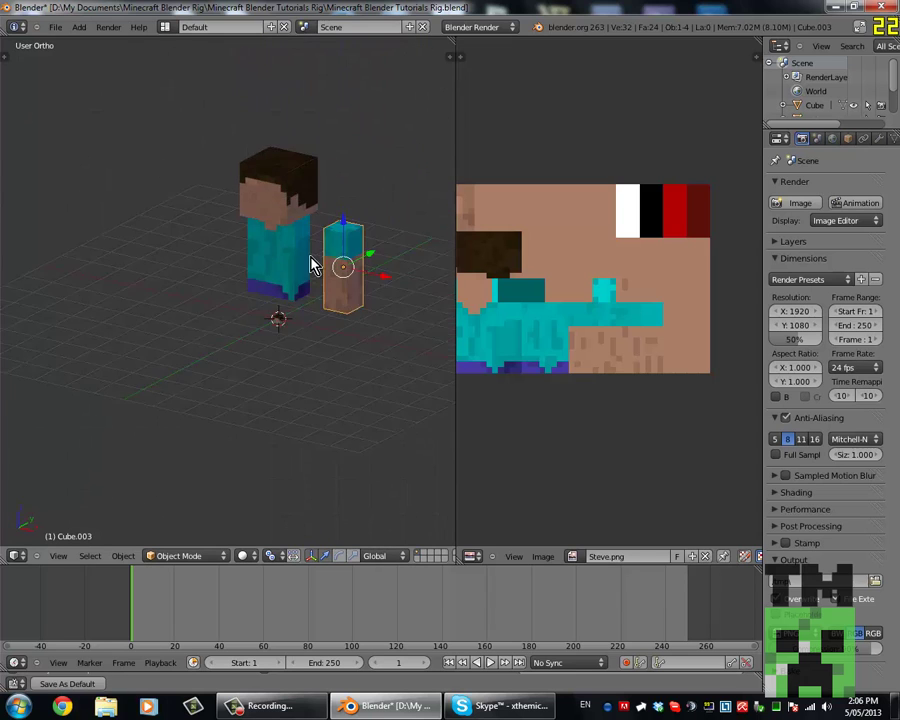
{"action": "scroll", "coordinate": [364, 245], "scroll_direction": "up", "scroll_amount": 6}
{"action": "key", "text": "r"}
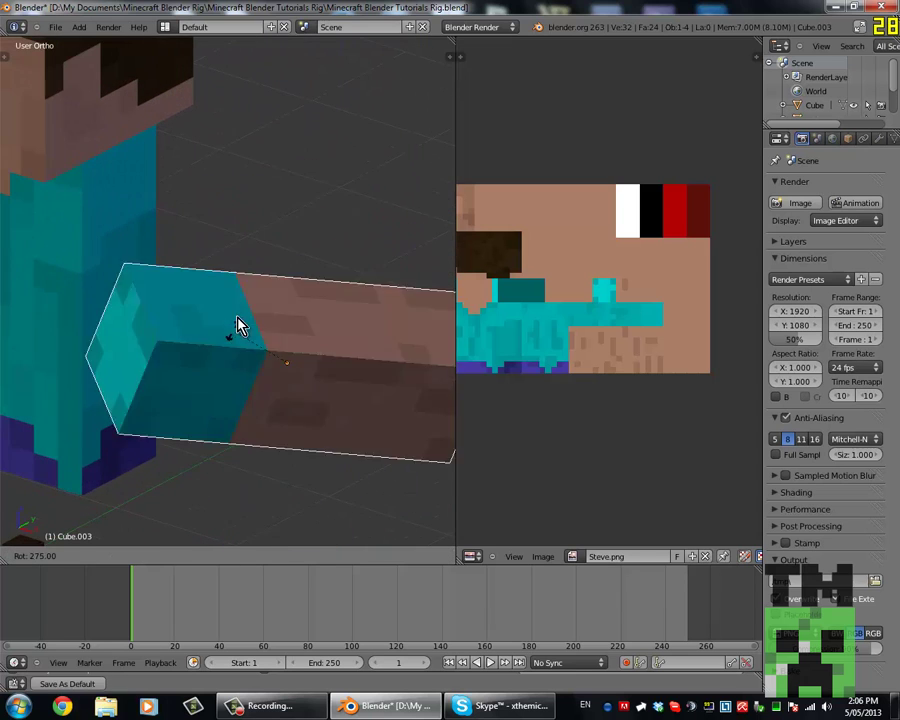
{"action": "right_click", "coordinate": [279, 372]}
Offset the arm's whole mesh in front view so its origin lies on the inner edge at mid-sleeve height.
{"action": "scroll", "coordinate": [279, 380], "scroll_direction": "up", "scroll_amount": 4}
{"action": "middle_click_drag", "start_coordinate": [279, 380], "coordinate": [287, 356]}
{"action": "scroll", "coordinate": [287, 355], "scroll_direction": "down", "scroll_amount": 5}
{"action": "scroll", "coordinate": [292, 340], "scroll_direction": "up", "scroll_amount": 2}
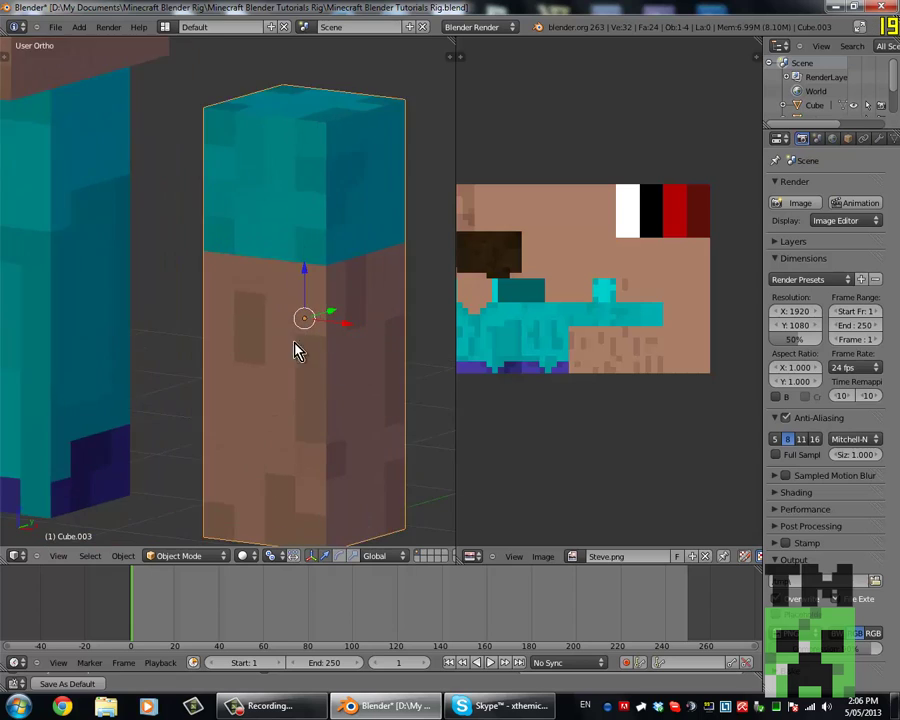
{"action": "scroll", "coordinate": [305, 342], "scroll_direction": "down", "scroll_amount": 3}
{"action": "key", "text": "KP_1"}
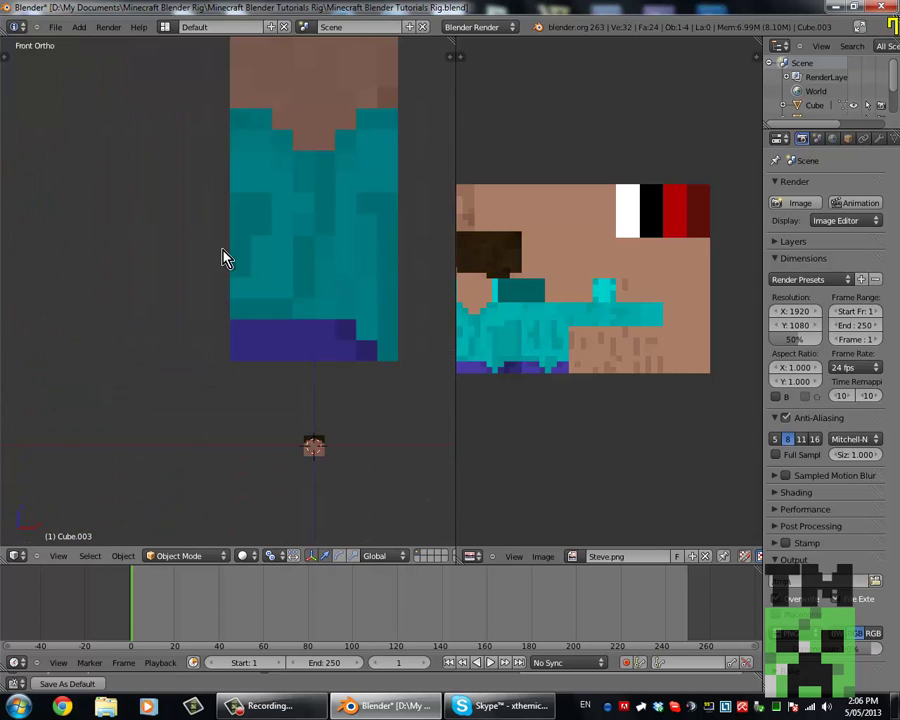
{"action": "middle_click_drag", "start_coordinate": [223, 251], "coordinate": [55, 298], "text": "shift"}
{"action": "scroll", "coordinate": [267, 239], "scroll_direction": "up", "scroll_amount": 1}
{"action": "middle_click_drag", "start_coordinate": [309, 199], "coordinate": [242, 215], "text": "shift"}
{"action": "key", "text": "Tab"}
{"action": "key", "text": "Tab"}
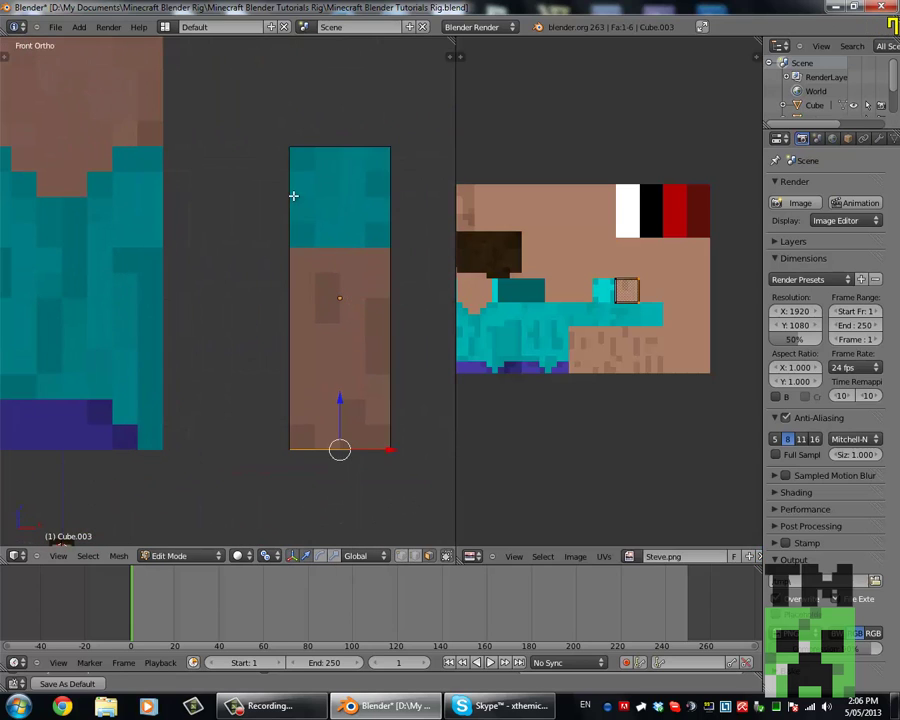
{"action": "key", "text": "Tab"}
{"action": "key", "text": "a"}
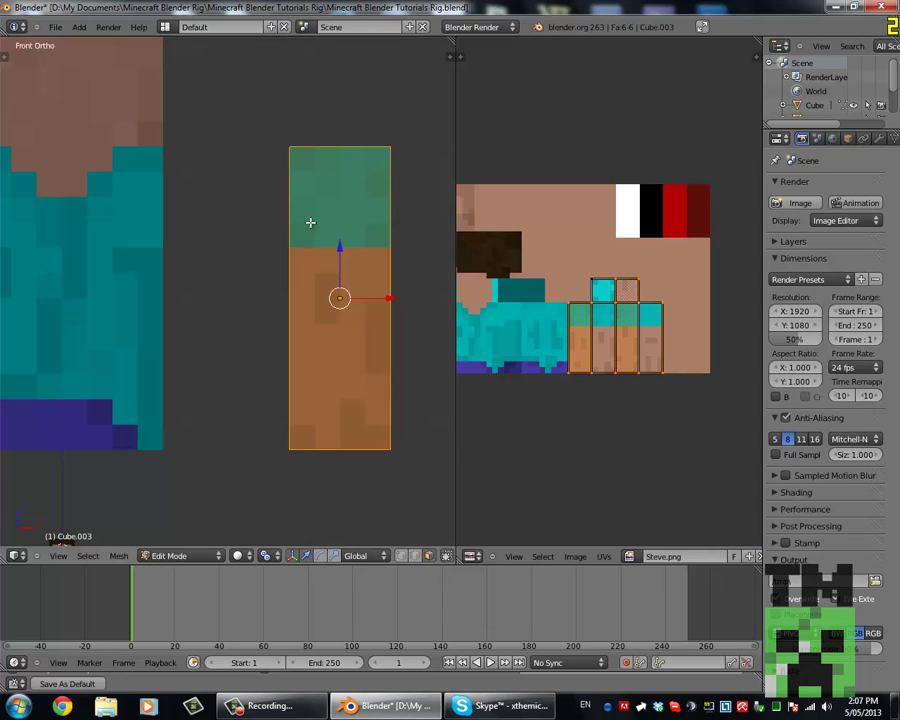
{"action": "key", "text": "g"}
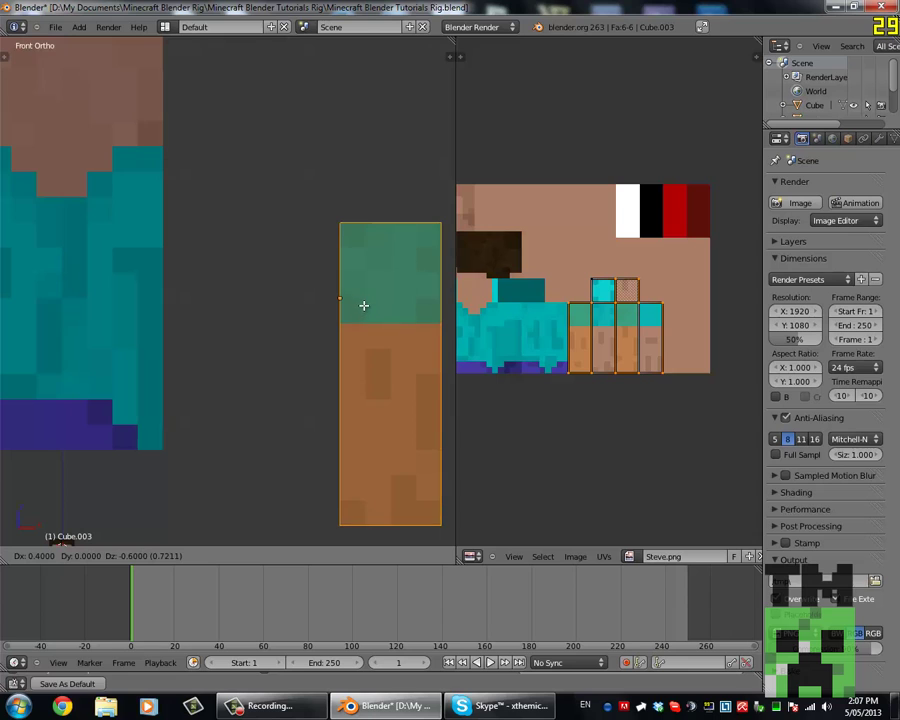
{"action": "left_click", "coordinate": [362, 326]}
{"action": "scroll", "coordinate": [345, 304], "scroll_direction": "up", "scroll_amount": 6}
{"action": "key", "text": "Tab"}
Move the arm back against the torso with its top level with the shoulder.
{"action": "scroll", "coordinate": [345, 304], "scroll_direction": "down", "scroll_amount": 7}
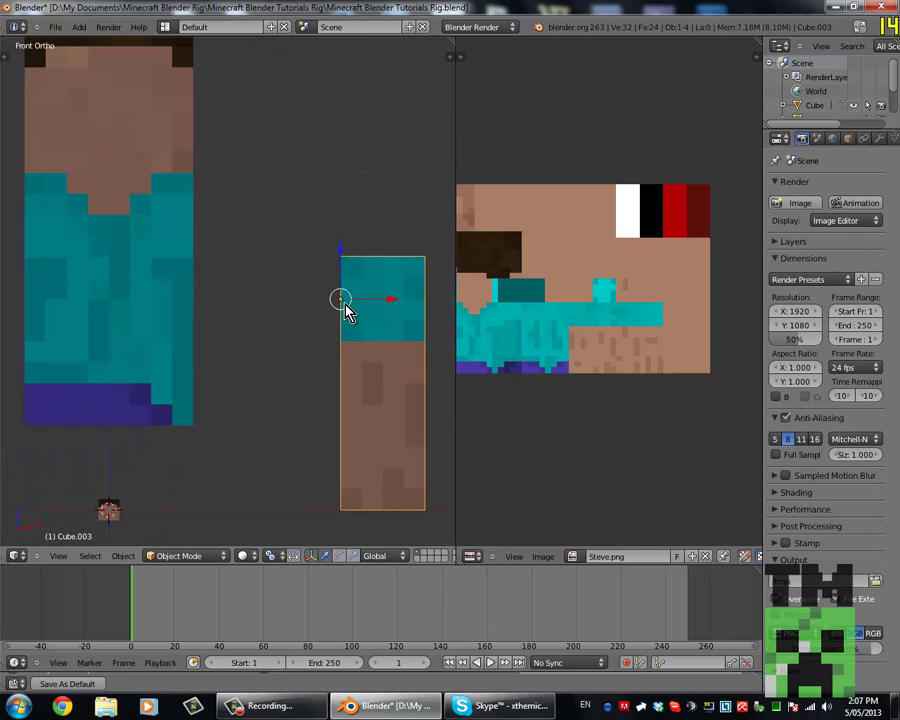
{"action": "middle_click_drag", "start_coordinate": [346, 306], "coordinate": [369, 305], "text": "shift"}
{"action": "key", "text": "g"}
{"action": "left_click", "coordinate": [221, 224]}
Rotate the arm to horizontal about its shoulder origin and check its alignment with the torso in right view.
{"action": "middle_click_drag", "start_coordinate": [297, 212], "coordinate": [291, 267]}
{"action": "key", "text": "r"}
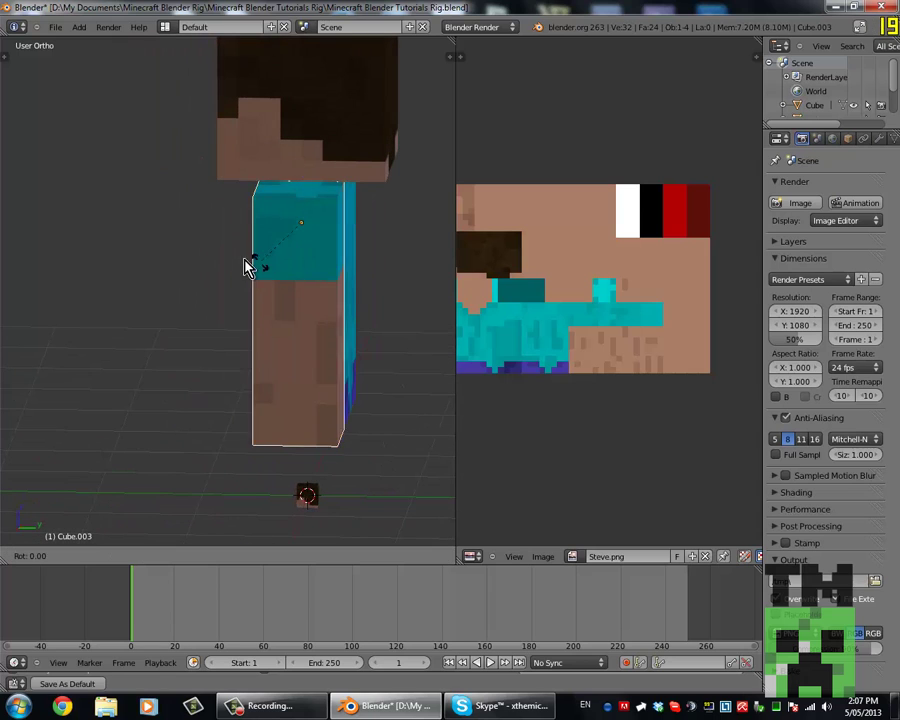
{"action": "left_click", "coordinate": [225, 149]}
{"action": "scroll", "coordinate": [355, 257], "scroll_direction": "up", "scroll_amount": 5}
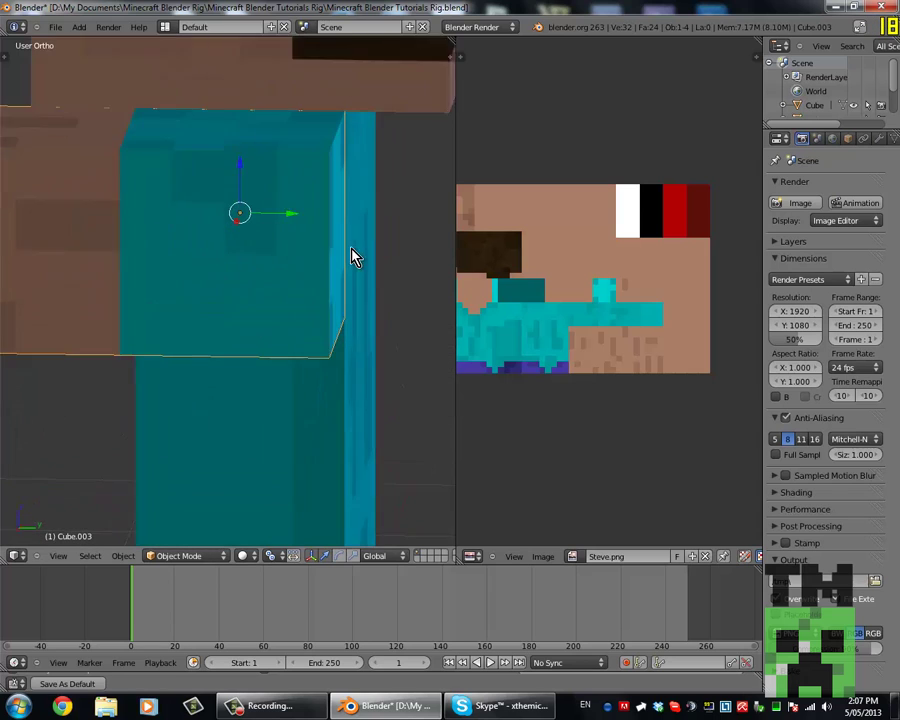
{"action": "scroll", "coordinate": [355, 257], "scroll_direction": "up", "scroll_amount": 3}
{"action": "key", "text": "KP_3"}
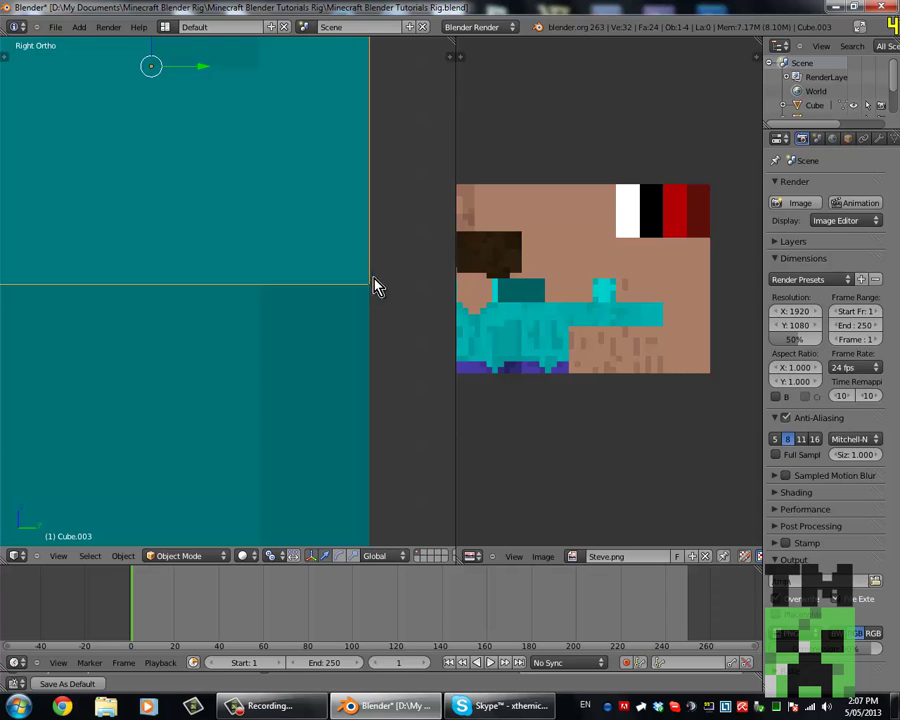
{"action": "scroll", "coordinate": [366, 290], "scroll_direction": "down", "scroll_amount": 5}
{"action": "scroll", "coordinate": [318, 372], "scroll_direction": "down", "scroll_amount": 3}
{"action": "middle_click_drag", "start_coordinate": [333, 390], "coordinate": [398, 426]}
{"action": "middle_click_drag", "start_coordinate": [328, 388], "coordinate": [283, 301], "text": "shift"}
{"action": "scroll", "coordinate": [283, 301], "scroll_direction": "up", "scroll_amount": 2}
{"action": "scroll", "coordinate": [283, 303], "scroll_direction": "down", "scroll_amount": 5}
{"action": "scroll", "coordinate": [295, 338], "scroll_direction": "up", "scroll_amount": 2}
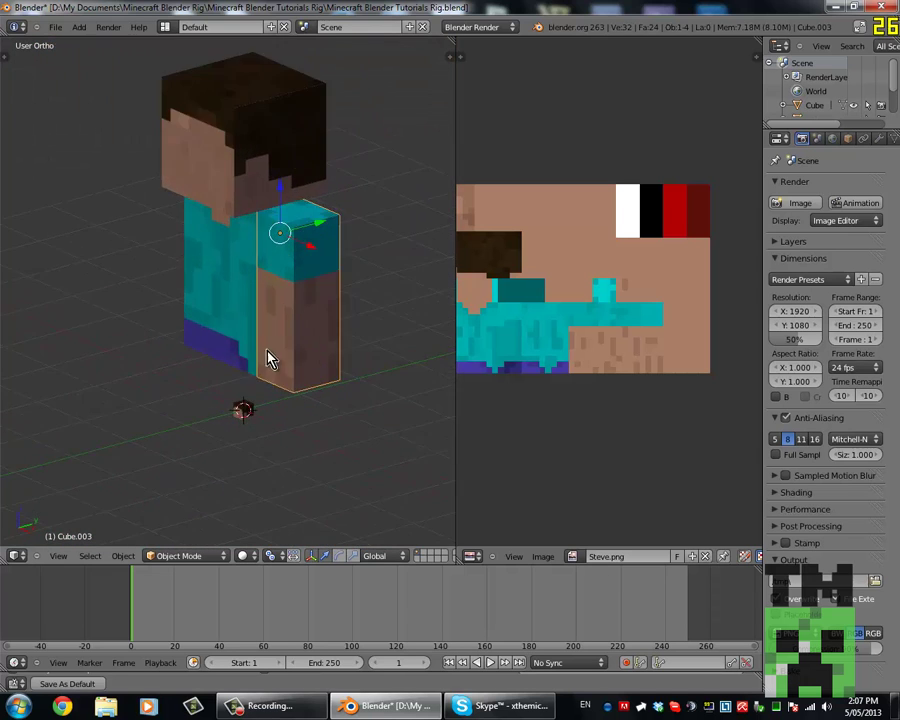
Duplicate the arm in front view and place the copy's origin at the torso's lower edge for a leg.
{"action": "middle_click_drag", "start_coordinate": [270, 358], "coordinate": [323, 355]}
{"action": "key", "text": "KP_1"}
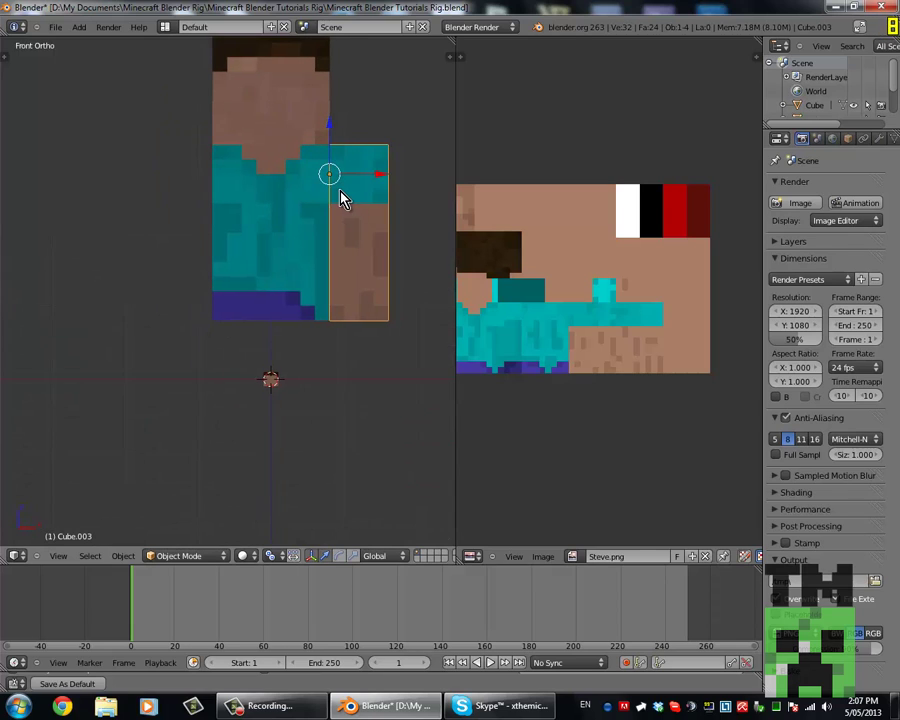
{"action": "key", "text": "shift+d"}
{"action": "left_click", "coordinate": [310, 335]}
{"action": "key", "text": "g"}
{"action": "left_click", "coordinate": [311, 316]}
Offset the leg's mesh so its top meets the torso's underside with the origin centred on the top edge.
{"action": "key", "text": "Tab"}
{"action": "key", "text": "g"}
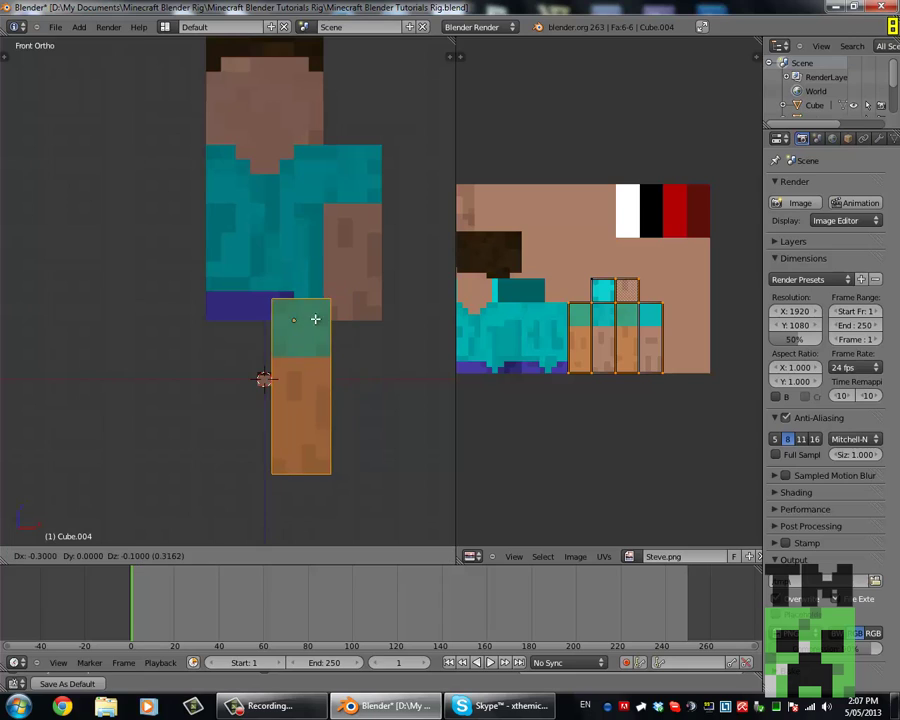
{"action": "left_click", "coordinate": [316, 335]}
Move the leg's whole UV layout along X onto the trouser and shoe area of the Steve.png texture.
{"action": "scroll", "coordinate": [613, 350], "scroll_direction": "down", "scroll_amount": 1}
{"action": "scroll", "coordinate": [611, 344], "scroll_direction": "down", "scroll_amount": 2}
{"action": "key", "text": "a"}
{"action": "middle_click_drag", "start_coordinate": [668, 341], "coordinate": [730, 336]}
{"action": "key", "text": "g"}
{"action": "key", "text": "x"}
{"action": "left_click", "coordinate": [529, 350]}
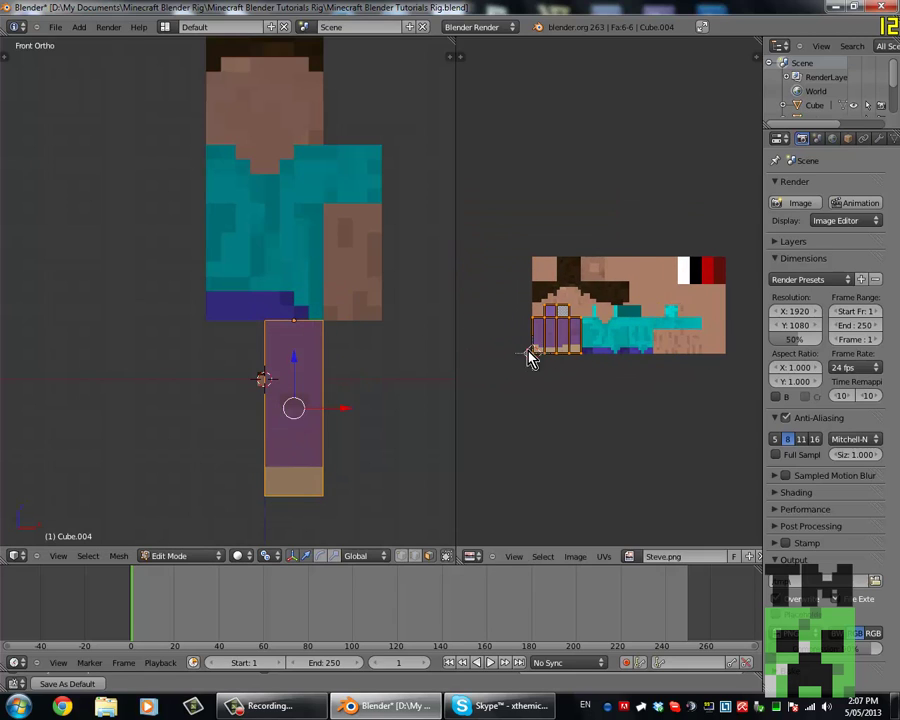
{"action": "key", "text": "Tab"}
{"action": "middle_click_drag", "start_coordinate": [314, 374], "coordinate": [255, 145]}
{"action": "right_click", "coordinate": [255, 145]}
{"action": "middle_click_drag", "start_coordinate": [300, 175], "coordinate": [277, 238]}
{"action": "right_click", "coordinate": [228, 264]}
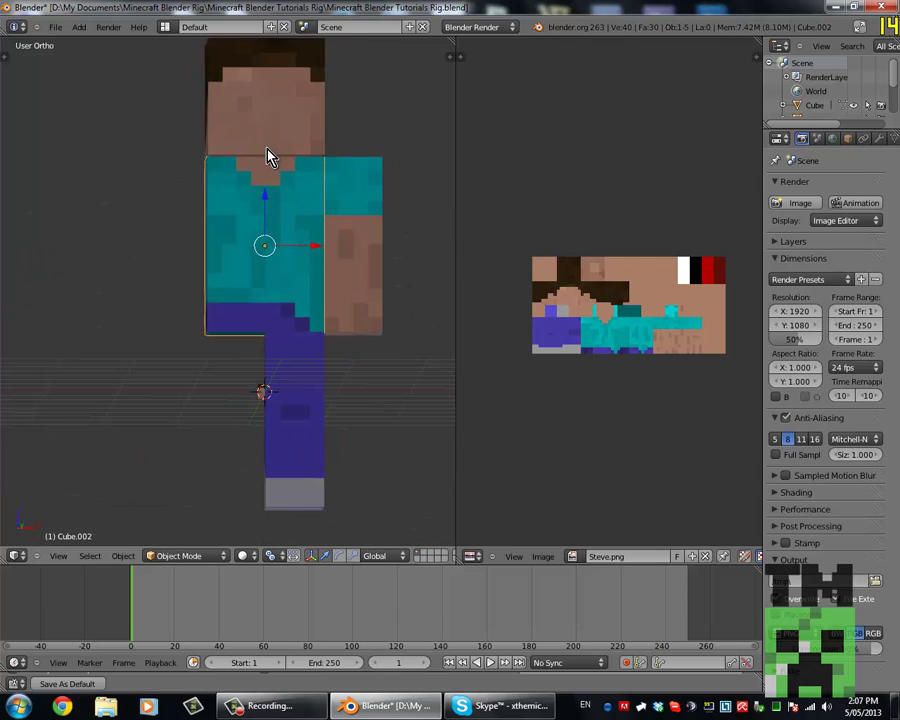
{"action": "key", "text": "KP_1"}
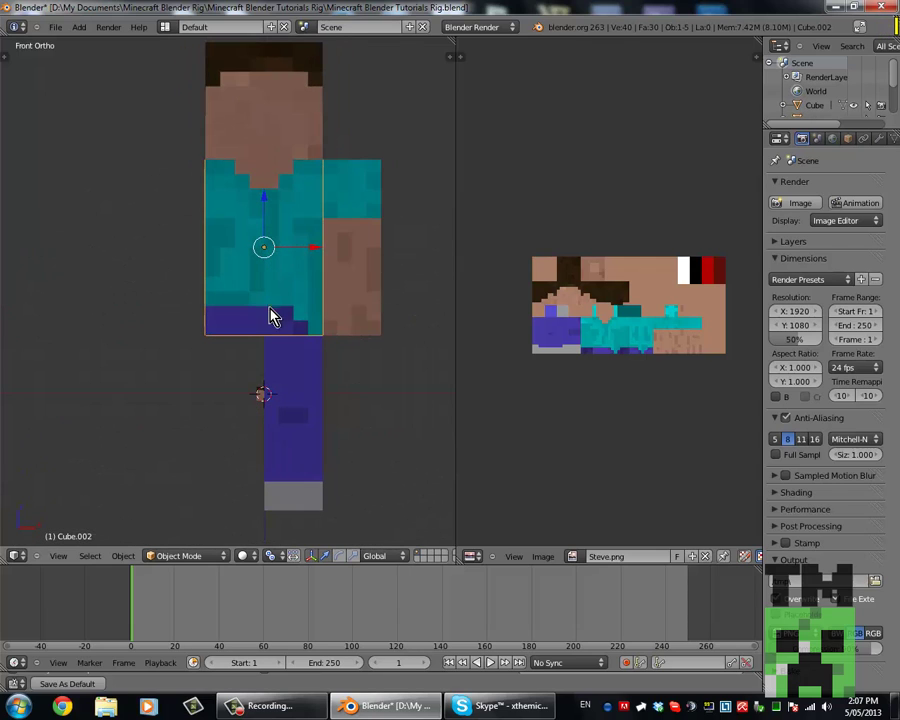
Duplicate the arm along X and place the copy against the opposite side of the torso.
{"action": "right_click", "coordinate": [370, 204]}
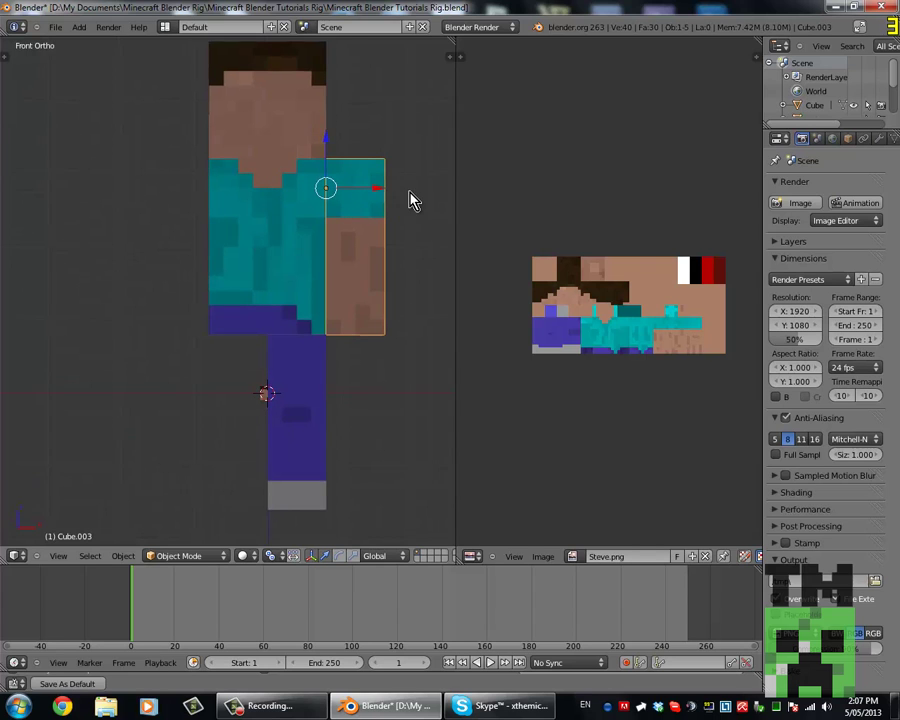
{"action": "scroll", "coordinate": [410, 197], "scroll_direction": "up", "scroll_amount": 2, "text": "ctrl"}
{"action": "key", "text": "shift+d"}
{"action": "key", "text": "x"}
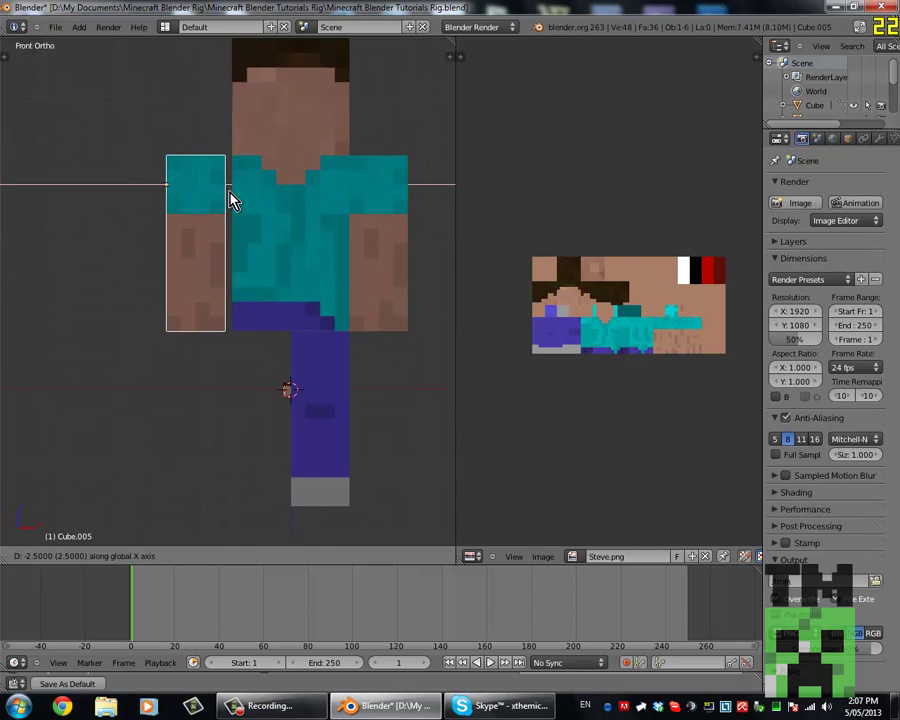
{"action": "left_click", "coordinate": [234, 199]}
Move the copied arm's mesh -1 along X in Edit Mode.
{"action": "middle_click_drag", "start_coordinate": [234, 199], "coordinate": [388, 298]}
{"action": "scroll", "coordinate": [384, 301], "scroll_direction": "up", "scroll_amount": 3}
{"action": "right_click", "coordinate": [376, 299]}
{"action": "scroll", "coordinate": [376, 299], "scroll_direction": "down", "scroll_amount": 4}
{"action": "scroll", "coordinate": [388, 298], "scroll_direction": "up", "scroll_amount": 2}
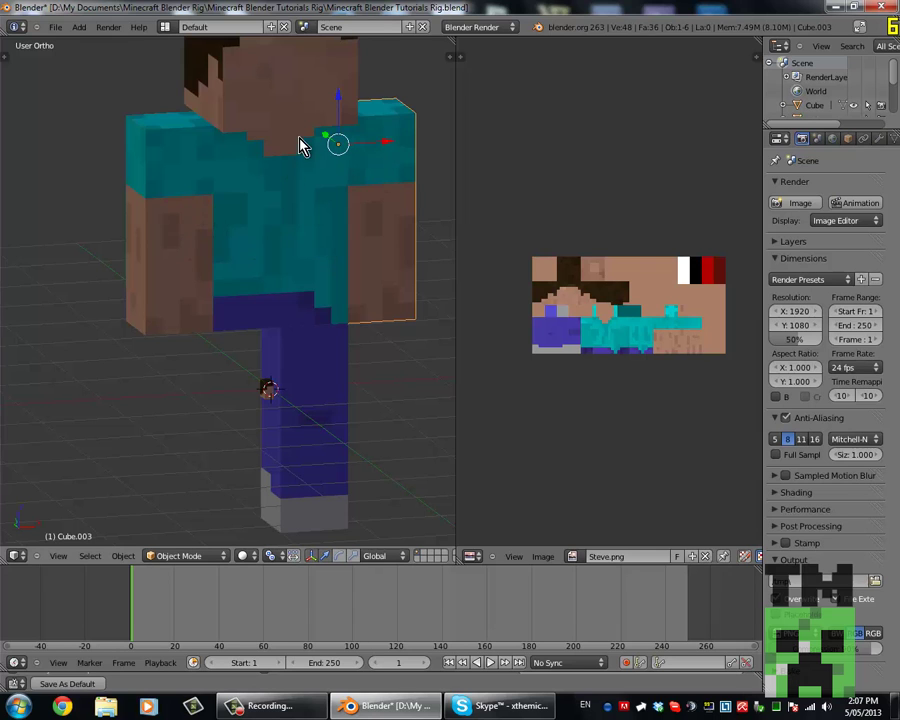
{"action": "right_click", "coordinate": [193, 232]}
{"action": "scroll", "coordinate": [241, 201], "scroll_direction": "down", "scroll_amount": 3}
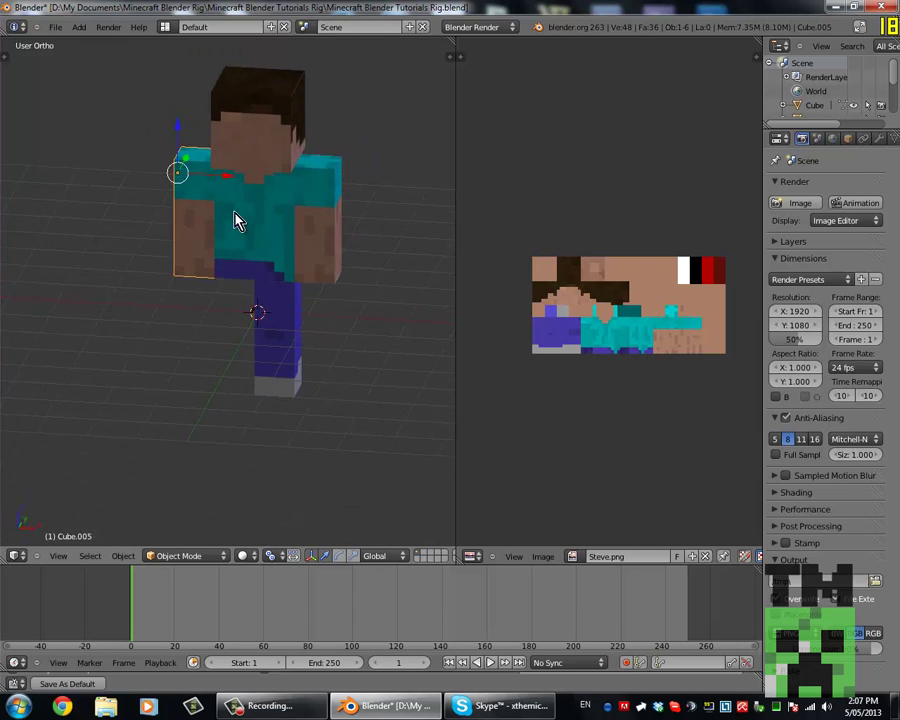
{"action": "middle_click_drag", "start_coordinate": [235, 221], "coordinate": [313, 232], "text": "shift"}
{"action": "scroll", "coordinate": [277, 231], "scroll_direction": "up", "scroll_amount": 3}
{"action": "key", "text": "Tab"}
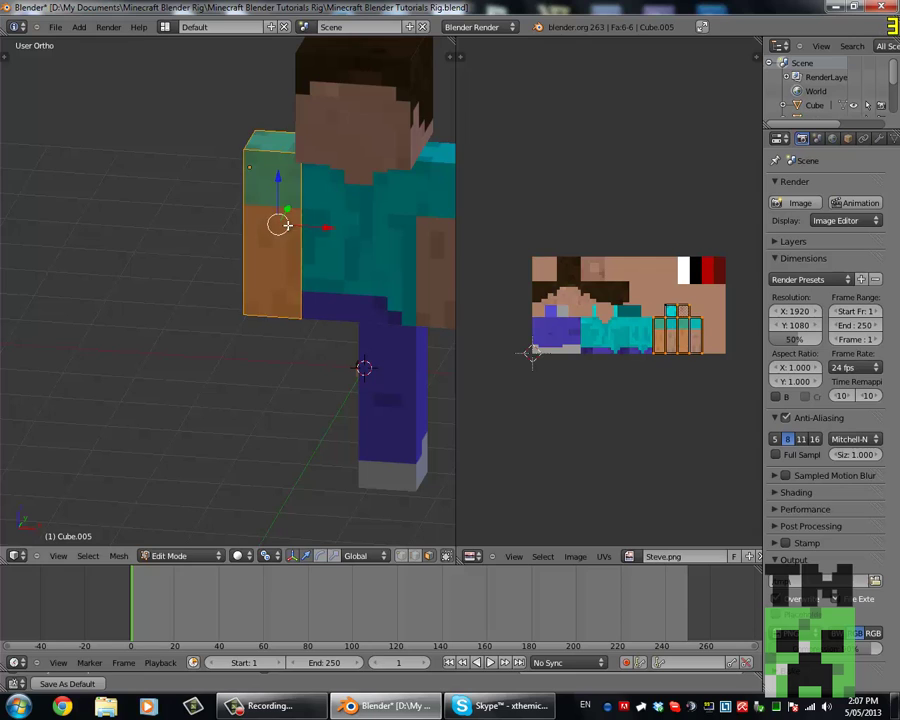
{"action": "type", "text": "gx-1"}
{"action": "key", "text": "Return"}
Shift the copied arm's mesh back along X until its inner edge lines up with the origin.
{"action": "key", "text": "KP_1"}
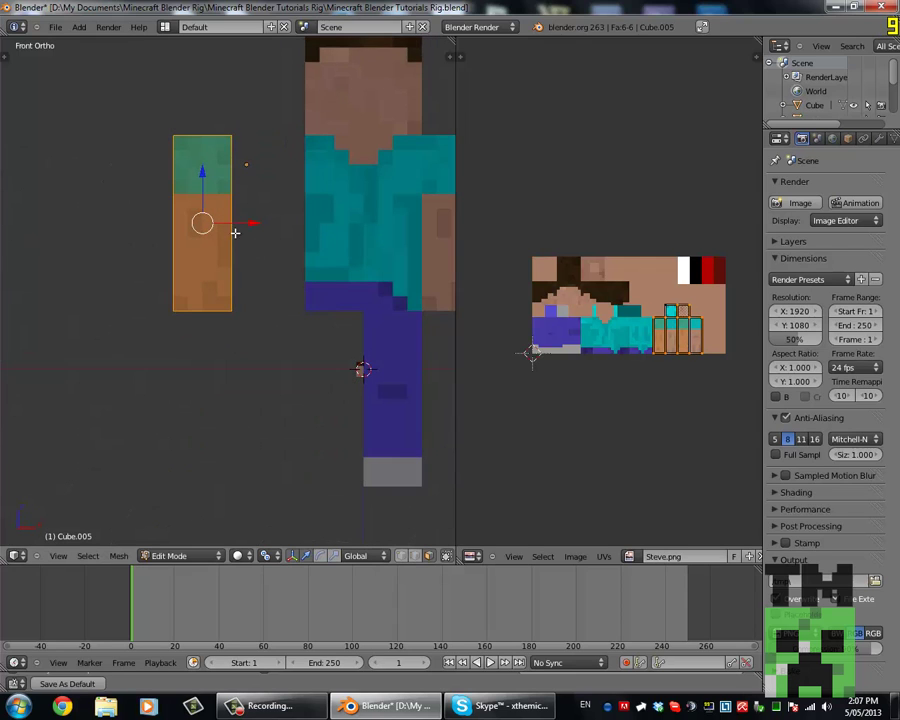
{"action": "scroll", "coordinate": [249, 235], "scroll_direction": "up", "scroll_amount": 1}
{"action": "key", "text": "g"}
{"action": "key", "text": "x"}
{"action": "left_click", "coordinate": [264, 238]}
{"action": "key", "text": "Tab"}
Move the copied arm object farther from the torso along X, snapping to the grid increments.
{"action": "key", "text": "g"}
{"action": "key", "text": "x"}
{"action": "left_click", "coordinate": [210, 238], "text": "ctrl"}
{"action": "scroll", "coordinate": [268, 218], "scroll_direction": "down", "scroll_amount": 3}
Move the original arm outward along X in front view, away from its side of the torso.
{"action": "middle_click_drag", "start_coordinate": [232, 230], "coordinate": [277, 240]}
{"action": "scroll", "coordinate": [277, 236], "scroll_direction": "up", "scroll_amount": 1}
{"action": "middle_click_drag", "start_coordinate": [400, 241], "coordinate": [297, 226], "text": "shift"}
{"action": "right_click", "coordinate": [304, 228]}
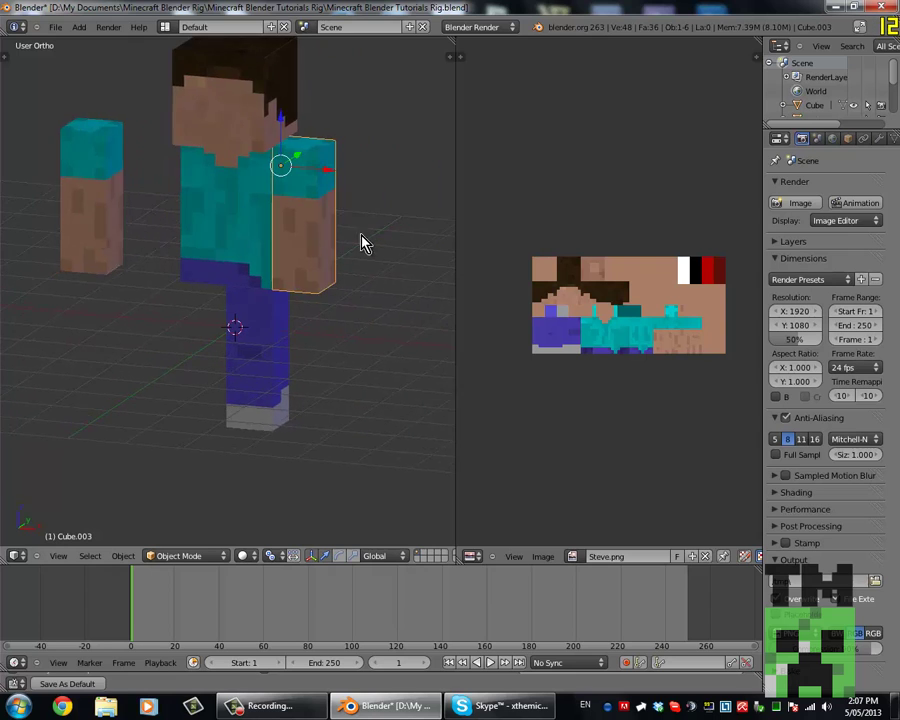
{"action": "key", "text": "KP_1"}
{"action": "key", "text": "g"}
{"action": "key", "text": "x"}
{"action": "left_click", "coordinate": [420, 234], "text": "ctrl"}
Mirror the UVs of the copied arm's front face by moving their right edge along X past the left edge.
{"action": "middle_click_drag", "start_coordinate": [230, 208], "coordinate": [327, 228]}
{"action": "key", "text": "Tab"}
{"action": "key", "text": "Tab"}
{"action": "right_click", "coordinate": [198, 207]}
{"action": "key", "text": "Tab"}
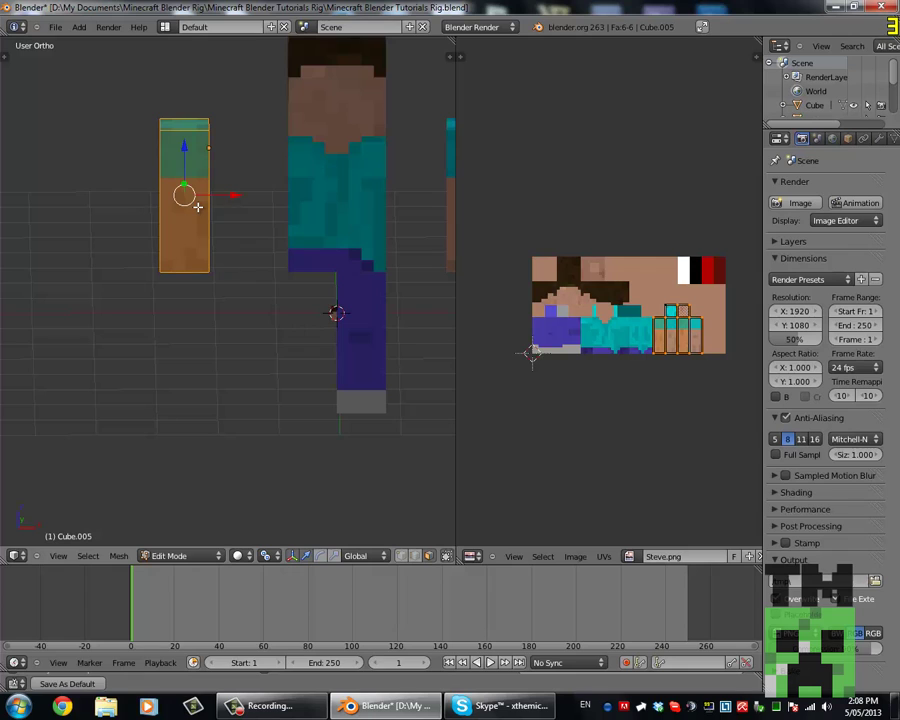
{"action": "right_click", "coordinate": [195, 205]}
{"action": "scroll", "coordinate": [730, 356], "scroll_direction": "up", "scroll_amount": 4}
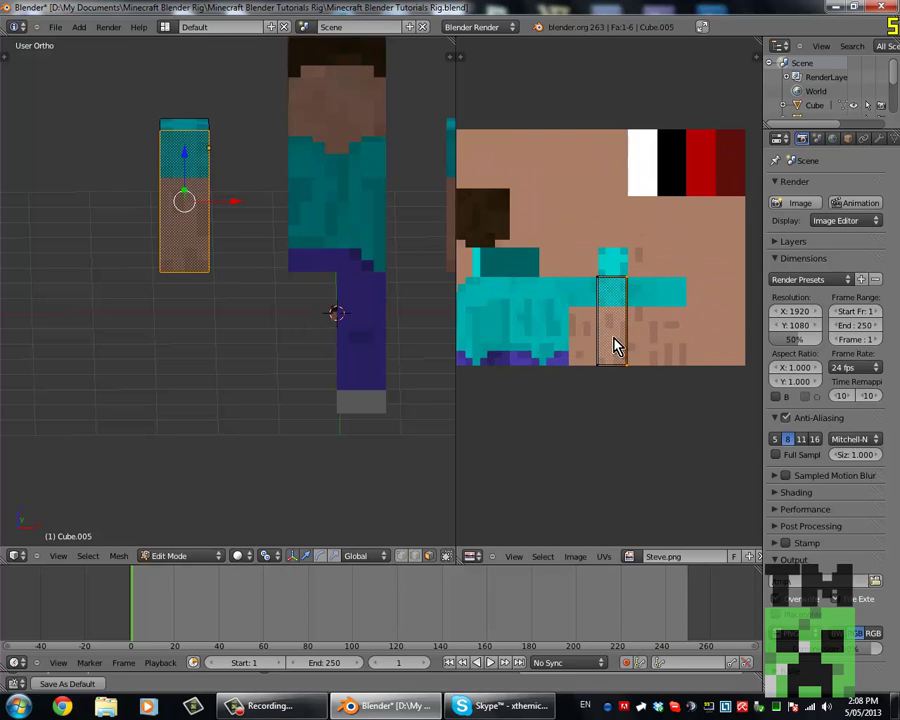
{"action": "scroll", "coordinate": [617, 346], "scroll_direction": "up", "scroll_amount": 3}
{"action": "left_click_drag", "start_coordinate": [606, 234], "coordinate": [672, 516]}
{"action": "middle_click_drag", "start_coordinate": [525, 236], "coordinate": [569, 200]}
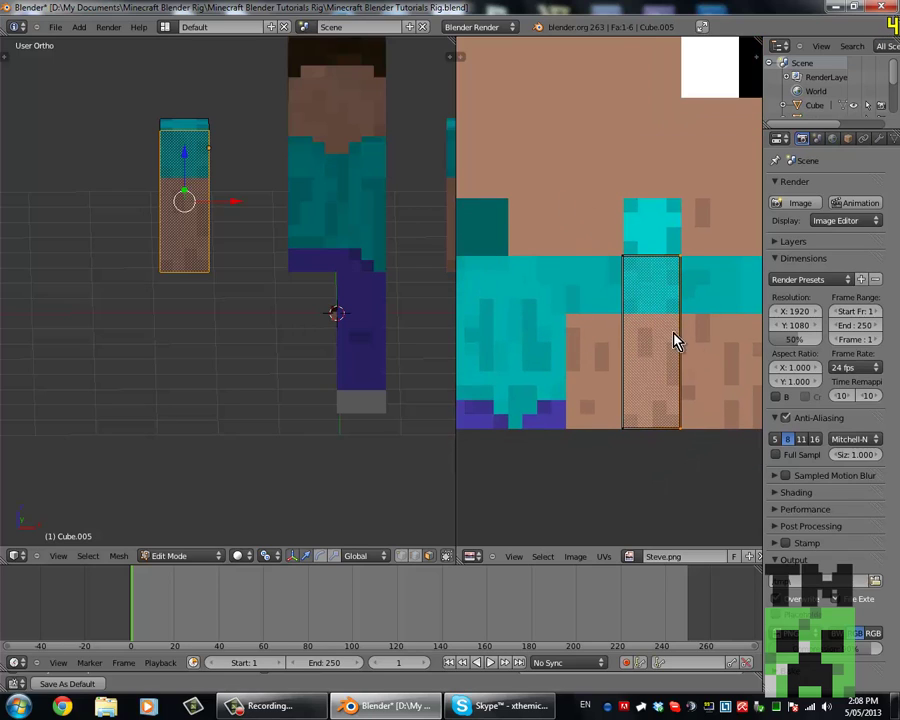
{"action": "key", "text": "g"}
{"action": "key", "text": "x"}
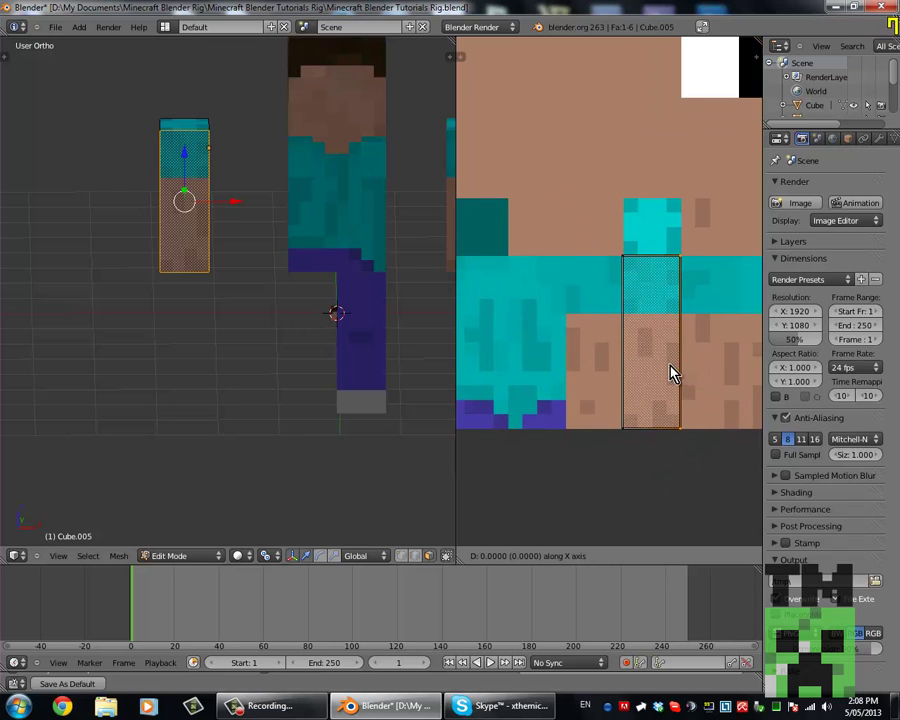
{"action": "left_click", "coordinate": [593, 292]}
{"action": "key", "text": "g"}
{"action": "left_click", "coordinate": [682, 387]}
{"action": "key", "text": "g"}
{"action": "left_click", "coordinate": [586, 379]}
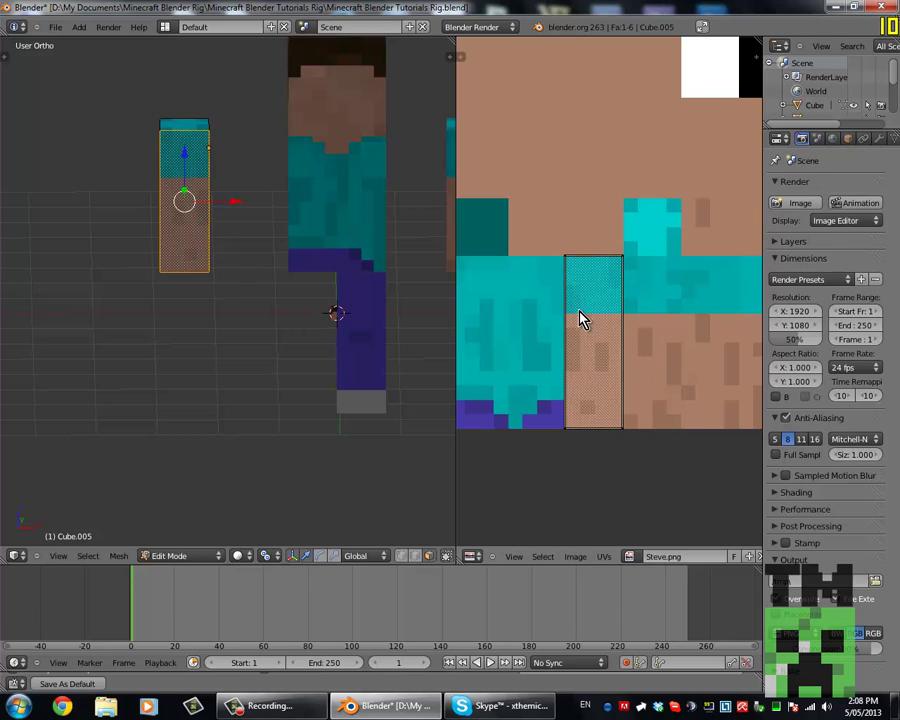
Move the mirrored front-face UVs of the copied arm along X back onto the arm's front texture area.
{"action": "type", "text": "gx256"}
{"action": "key", "text": "Return"}
{"action": "key", "text": "Tab"}
Mirror the UVs of the copied arm's torso-facing side along X and move them onto the first arm column of the texture.
{"action": "middle_click_drag", "start_coordinate": [336, 210], "coordinate": [236, 222], "text": "shift"}
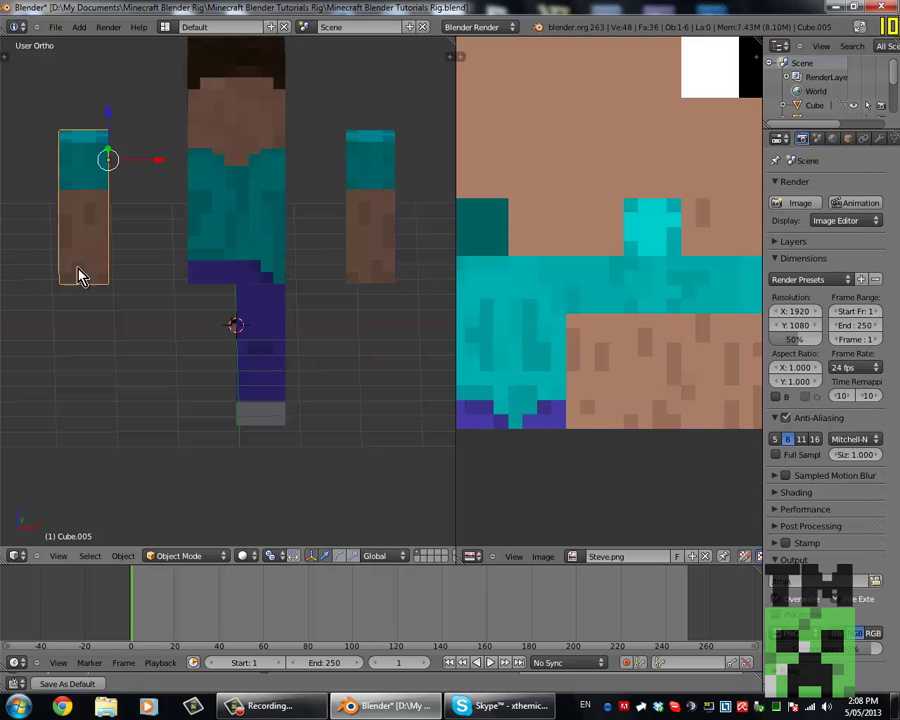
{"action": "middle_click_drag", "start_coordinate": [98, 260], "coordinate": [370, 218]}
{"action": "scroll", "coordinate": [321, 180], "scroll_direction": "up", "scroll_amount": 3}
{"action": "middle_click_drag", "start_coordinate": [296, 152], "coordinate": [105, 201]}
{"action": "scroll", "coordinate": [238, 178], "scroll_direction": "down", "scroll_amount": 3}
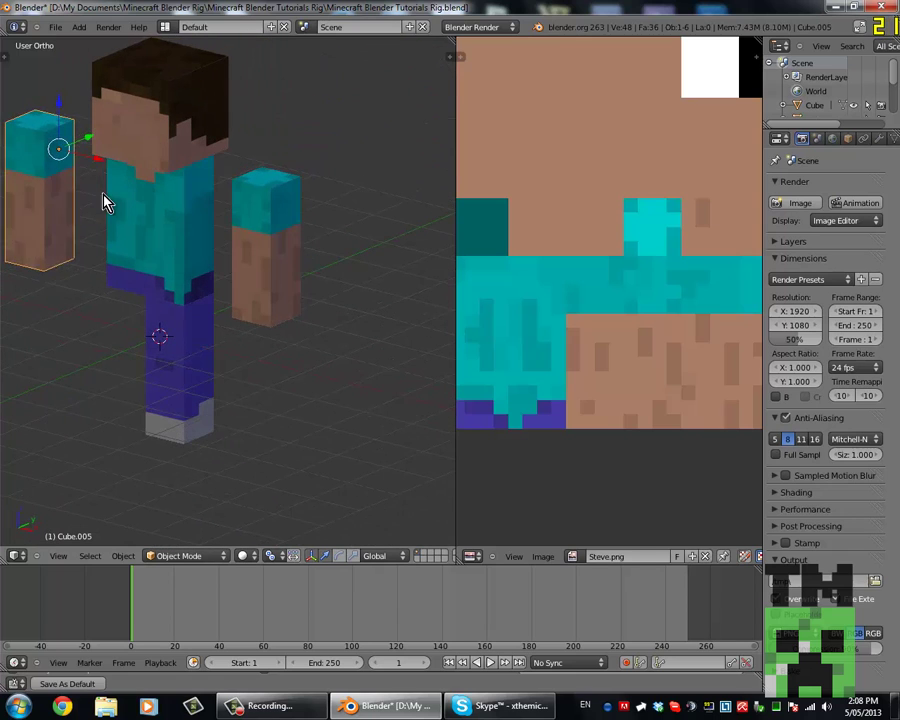
{"action": "key", "text": "Tab"}
{"action": "scroll", "coordinate": [567, 277], "scroll_direction": "down", "scroll_amount": 2}
{"action": "middle_click_drag", "start_coordinate": [602, 299], "coordinate": [632, 293]}
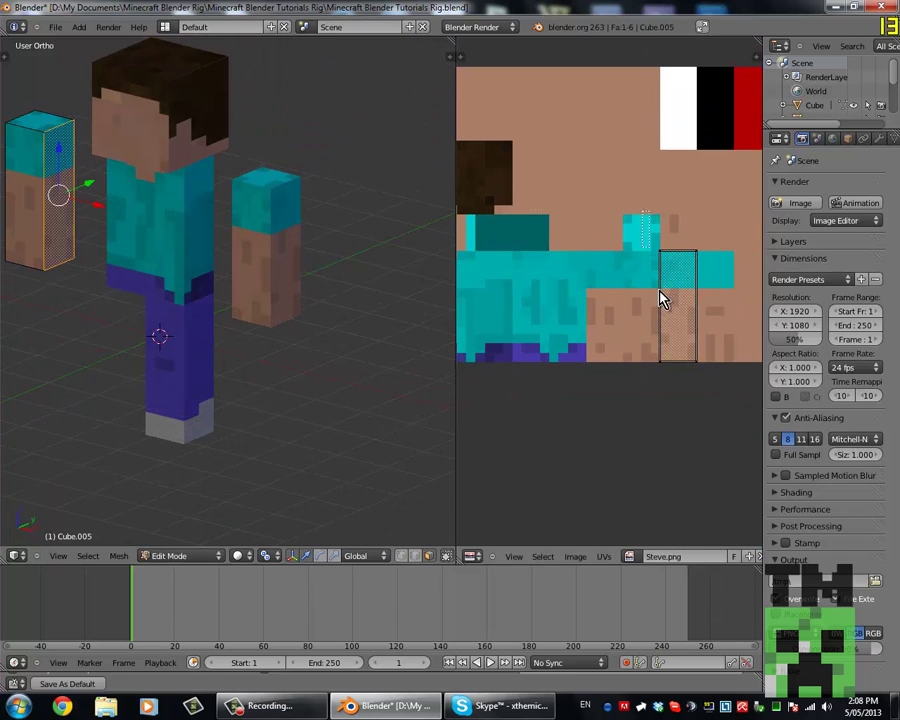
{"action": "key", "text": "g"}
{"action": "key", "text": "x"}
{"action": "left_click", "coordinate": [729, 356]}
{"action": "key", "text": "g"}
{"action": "key", "text": "x"}
{"action": "left_click", "coordinate": [614, 311]}
{"action": "type", "text": "gx"}
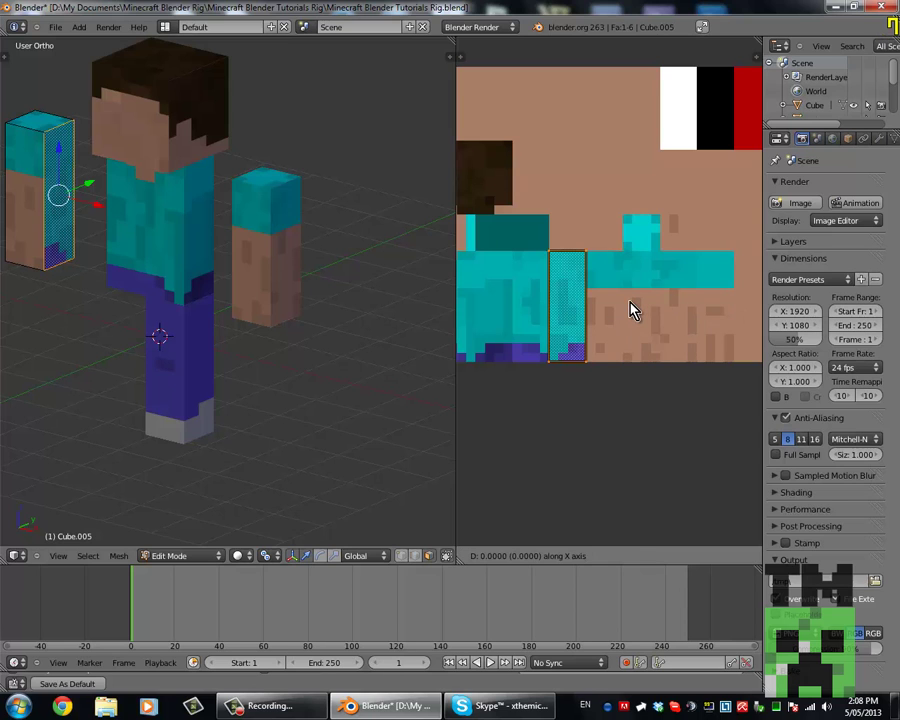
{"action": "type", "text": "16"}
{"action": "key", "text": "Return"}
{"action": "key", "text": "Tab"}
Mirror the back-face UVs of the copied arm by moving one edge past the other, and shift them back by -128 along X.
{"action": "scroll", "coordinate": [100, 225], "scroll_direction": "up", "scroll_amount": 6}
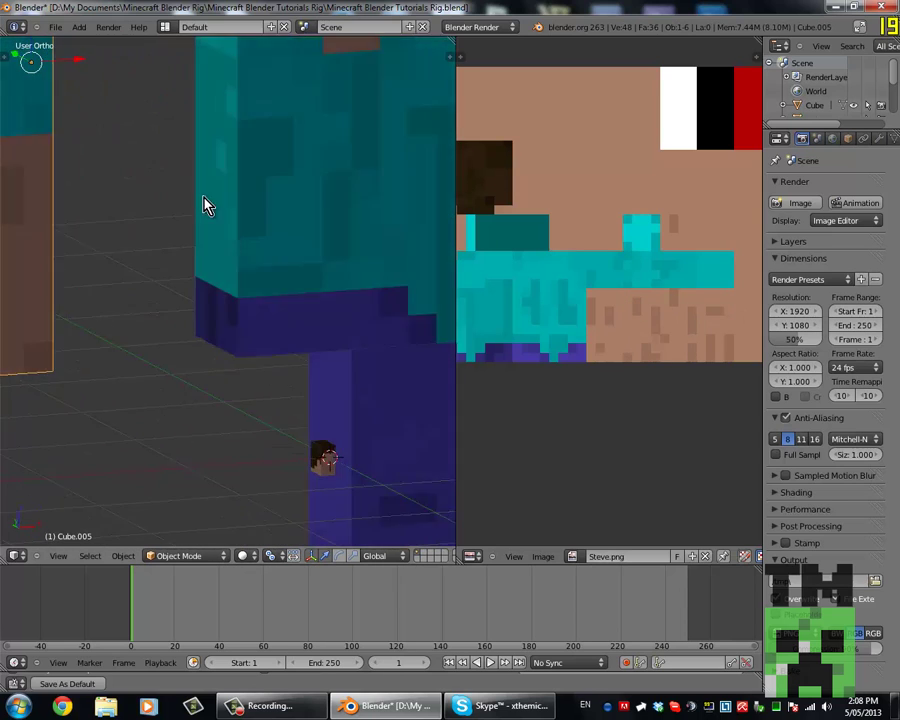
{"action": "scroll", "coordinate": [270, 220], "scroll_direction": "down", "scroll_amount": 5}
{"action": "scroll", "coordinate": [350, 240], "scroll_direction": "up", "scroll_amount": 5}
{"action": "right_click", "coordinate": [359, 241]}
{"action": "scroll", "coordinate": [359, 241], "scroll_direction": "down", "scroll_amount": 5}
{"action": "middle_click_drag", "start_coordinate": [320, 238], "coordinate": [195, 217]}
{"action": "right_click", "coordinate": [195, 217]}
{"action": "middle_click_drag", "start_coordinate": [378, 230], "coordinate": [331, 221]}
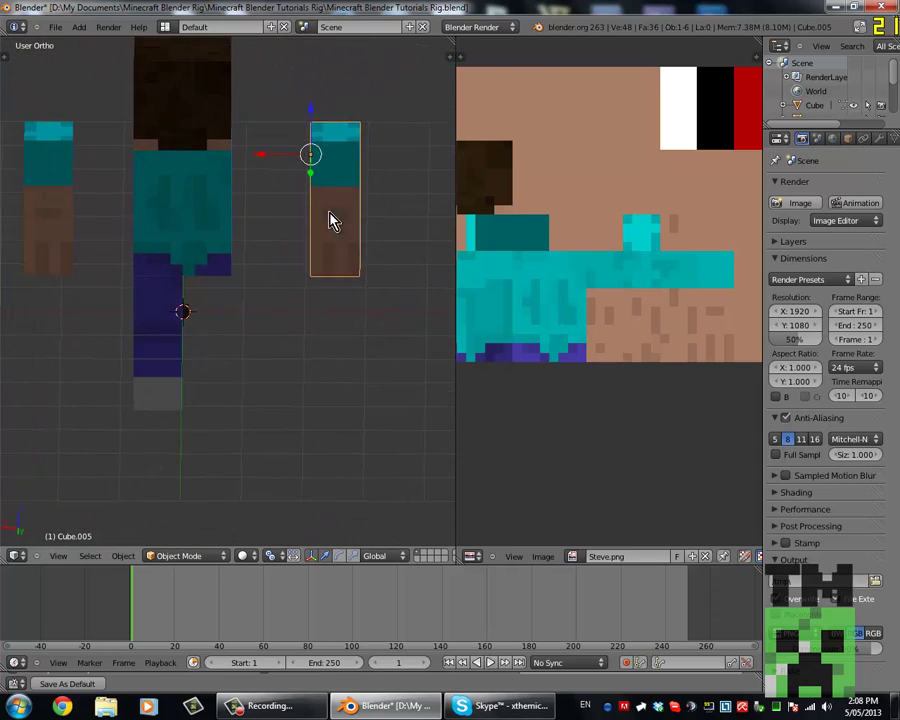
{"action": "key", "text": "Tab"}
{"action": "key", "text": "b"}
{"action": "left_click_drag", "start_coordinate": [669, 211], "coordinate": [742, 428]}
{"action": "key", "text": "g"}
{"action": "key", "text": "x"}
{"action": "left_click", "coordinate": [761, 391], "text": "ctrl"}
{"action": "middle_click_drag", "start_coordinate": [760, 391], "coordinate": [732, 388]}
{"action": "type", "text": "gx128-"}
{"action": "key", "text": "Return"}
Move the UVs of the copied arm's outer side face along X onto the third arm column of the texture.
{"action": "middle_click_drag", "start_coordinate": [362, 203], "coordinate": [262, 206]}
{"action": "right_click", "coordinate": [407, 229]}
{"action": "key", "text": "a"}
{"action": "key", "text": "a"}
{"action": "key", "text": "g"}
{"action": "key", "text": "x"}
{"action": "left_click", "coordinate": [634, 310], "text": "ctrl"}
Mirror the outer side face's UVs by moving their left edge along X past the right edge, and realign them with the side texture.
{"action": "key", "text": "a"}
{"action": "key", "text": "b"}
{"action": "left_click_drag", "start_coordinate": [611, 219], "coordinate": [639, 404]}
{"action": "key", "text": "g"}
{"action": "key", "text": "x"}
{"action": "left_click", "coordinate": [706, 391], "text": "ctrl"}
{"action": "key", "text": "a"}
{"action": "key", "text": "a"}
{"action": "type", "text": "gx128"}
{"action": "key", "text": "Escape"}
{"action": "key", "text": "Tab"}
Mirror the UVs of the copied arm's top face along X and realign them with the teal shoulder tile.
{"action": "middle_click_drag", "start_coordinate": [330, 240], "coordinate": [160, 245]}
{"action": "middle_click_drag", "start_coordinate": [390, 252], "coordinate": [226, 296]}
{"action": "key", "text": "Tab"}
{"action": "right_click", "coordinate": [119, 228]}
{"action": "key", "text": "g"}
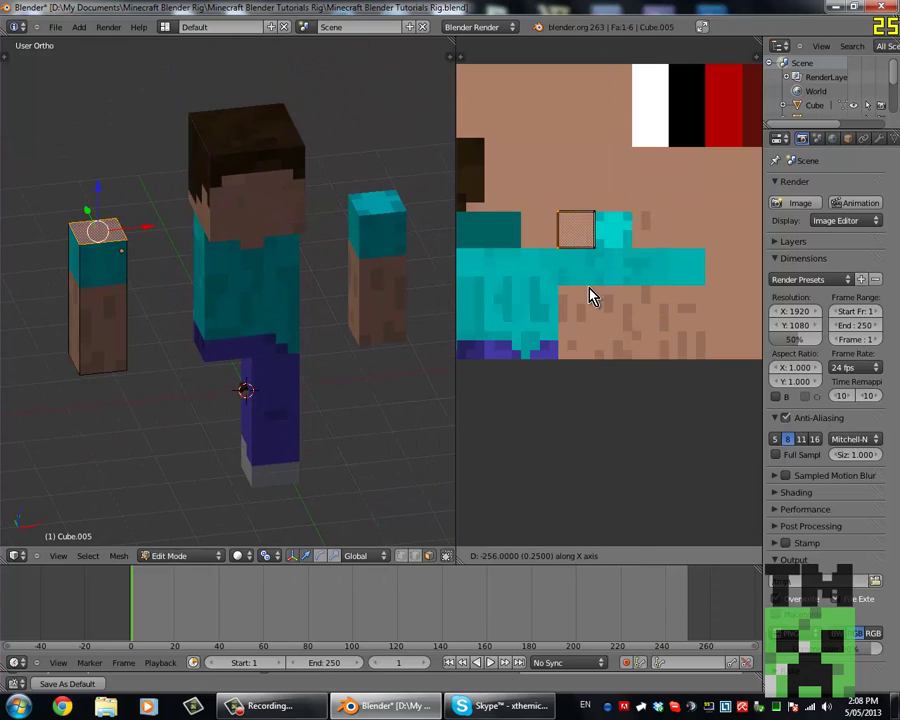
{"action": "key", "text": "Escape"}
Mirror the UVs of the copied arm's bottom face along X and realign them with the skin-coloured hand tile.
{"action": "middle_click_drag", "start_coordinate": [112, 298], "coordinate": [108, 160]}
{"action": "right_click", "coordinate": [108, 320]}
{"action": "middle_click_drag", "start_coordinate": [632, 284], "coordinate": [669, 284]}
{"action": "key", "text": "b"}
{"action": "left_click_drag", "start_coordinate": [657, 191], "coordinate": [706, 280]}
{"action": "key", "text": "g"}
{"action": "key", "text": "x"}
{"action": "left_click", "coordinate": [740, 277]}
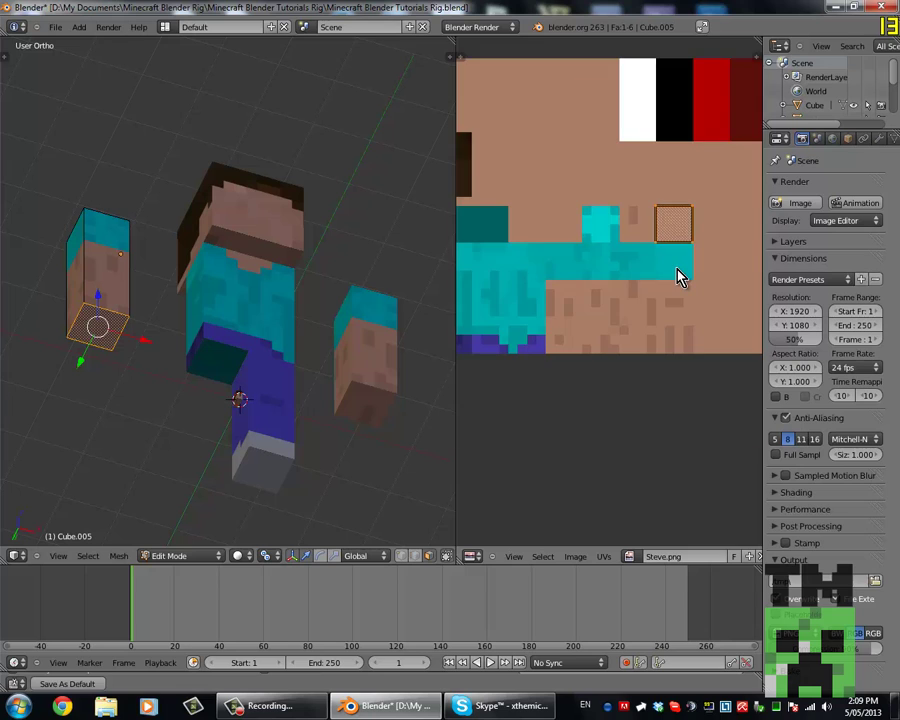
{"action": "scroll", "coordinate": [679, 277], "scroll_direction": "down", "scroll_amount": 5}
{"action": "scroll", "coordinate": [600, 277], "scroll_direction": "up", "scroll_amount": 4}
{"action": "key", "text": "g"}
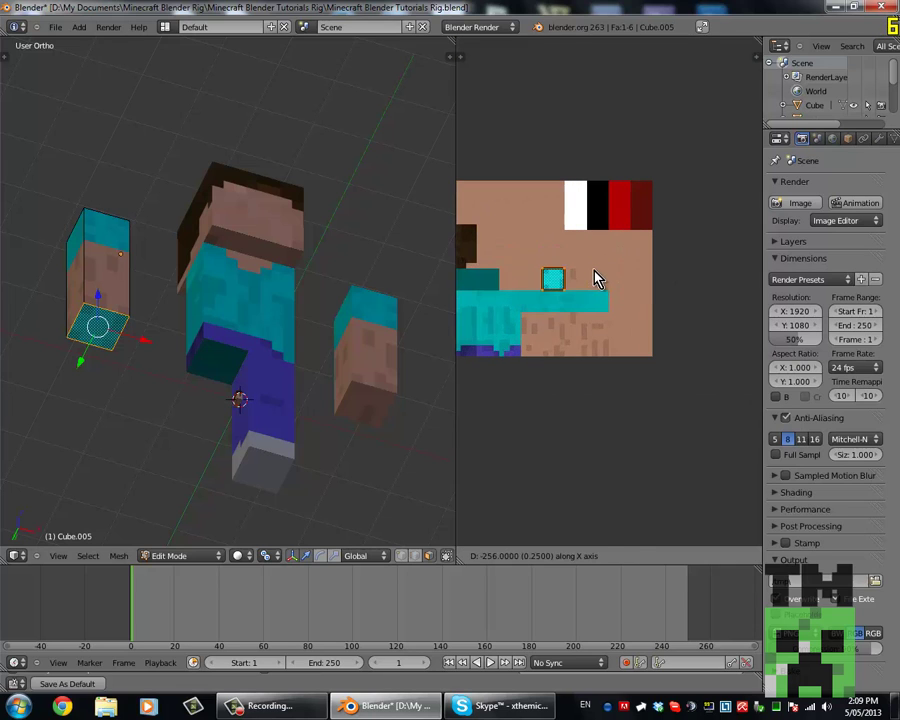
{"action": "left_click", "coordinate": [596, 278]}
{"action": "key", "text": "Tab"}
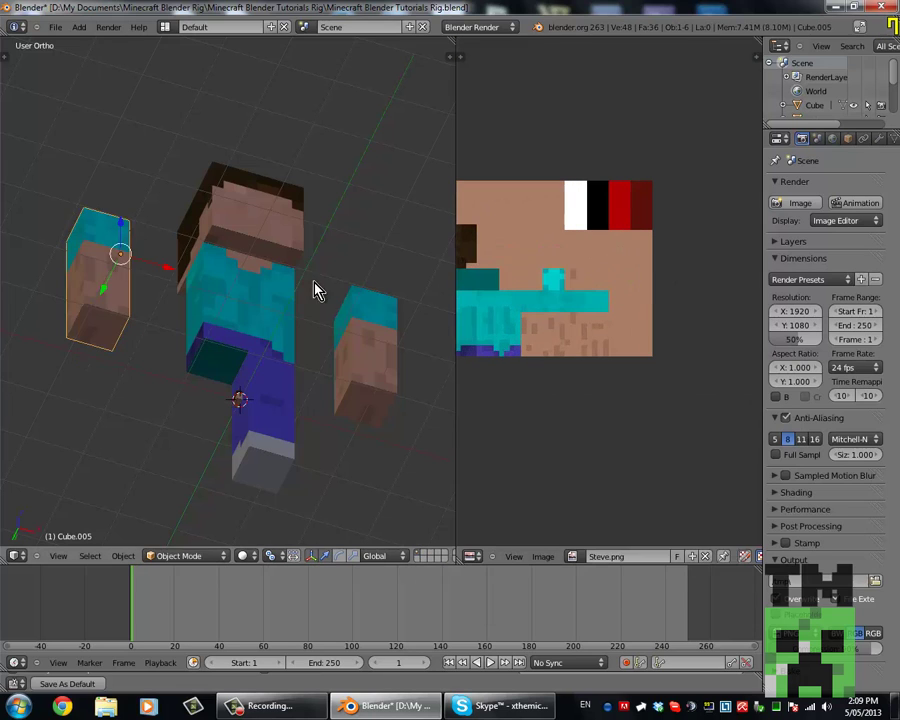
Move both arms inward along X in front view until they sit flush against the sides of the torso.
{"action": "key", "text": "KP_1"}
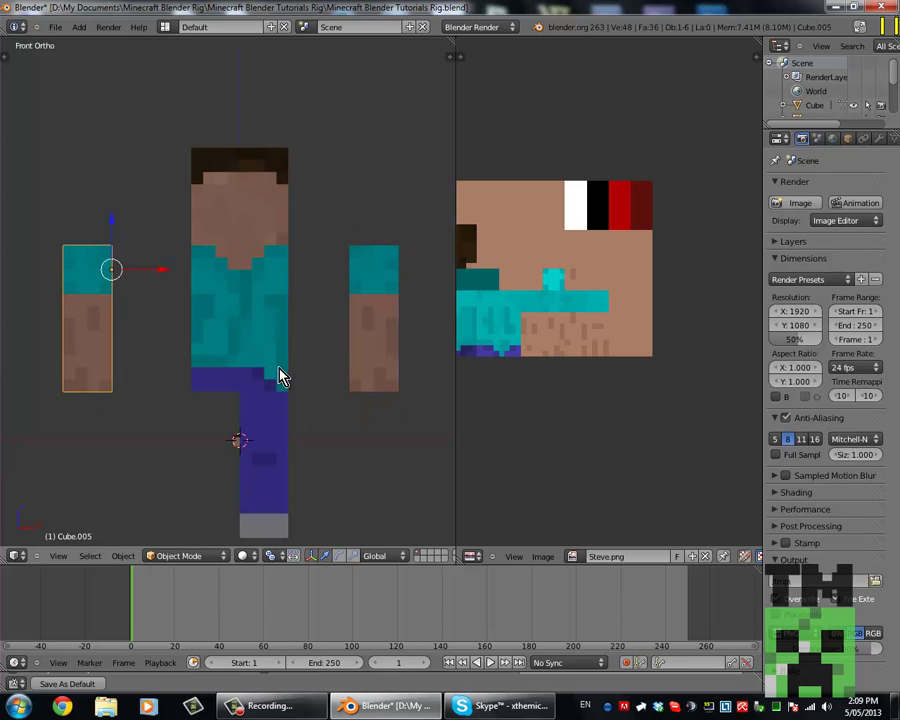
{"action": "key", "text": "g"}
{"action": "key", "text": "x"}
{"action": "left_click", "coordinate": [196, 366]}
{"action": "right_click", "coordinate": [358, 356]}
{"action": "key", "text": "g"}
{"action": "key", "text": "x"}
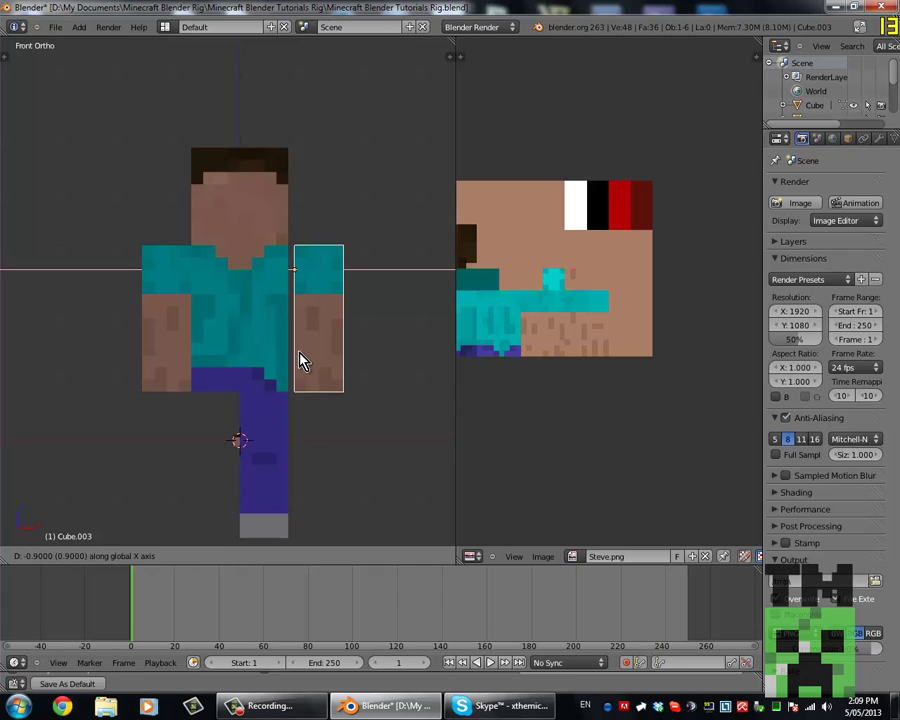
{"action": "left_click", "coordinate": [297, 358]}
Duplicate the copied arm and place the duplicate at the hip beside the existing leg, with its origin level with the leg's top.
{"action": "middle_click_drag", "start_coordinate": [147, 356], "coordinate": [158, 266], "text": "shift"}
{"action": "right_click", "coordinate": [132, 174]}
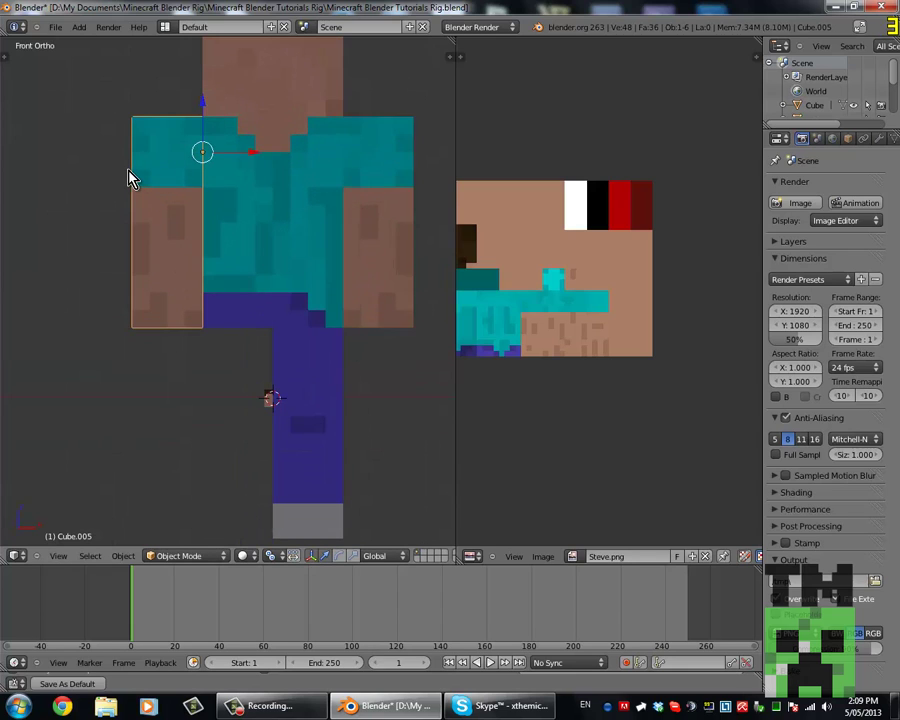
{"action": "scroll", "coordinate": [169, 145], "scroll_direction": "up", "scroll_amount": 4}
{"action": "scroll", "coordinate": [169, 152], "scroll_direction": "down", "scroll_amount": 4}
{"action": "right_click", "coordinate": [322, 408]}
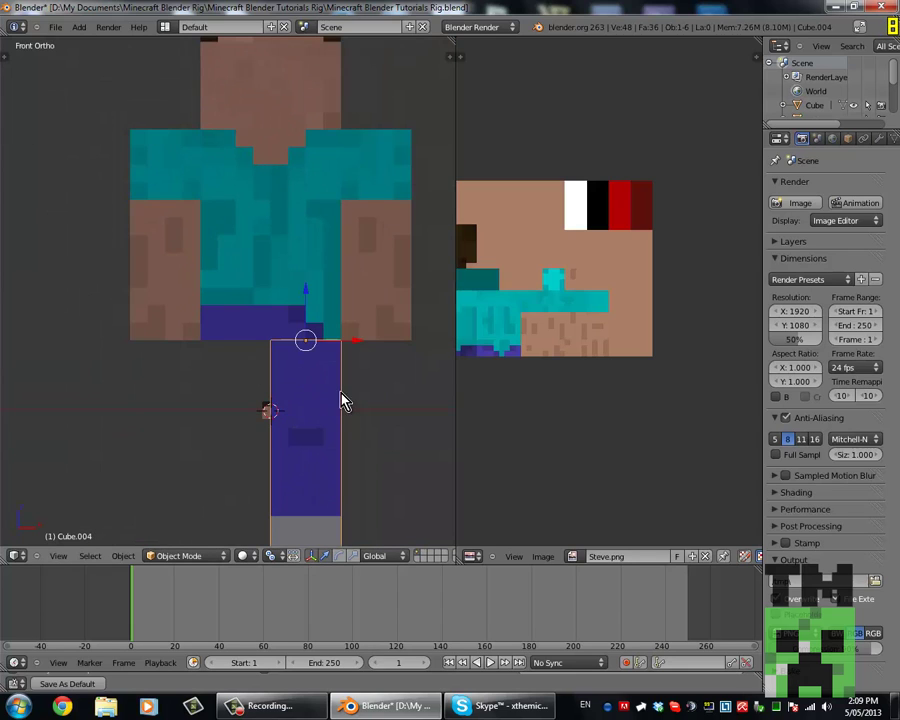
{"action": "right_click", "coordinate": [140, 160]}
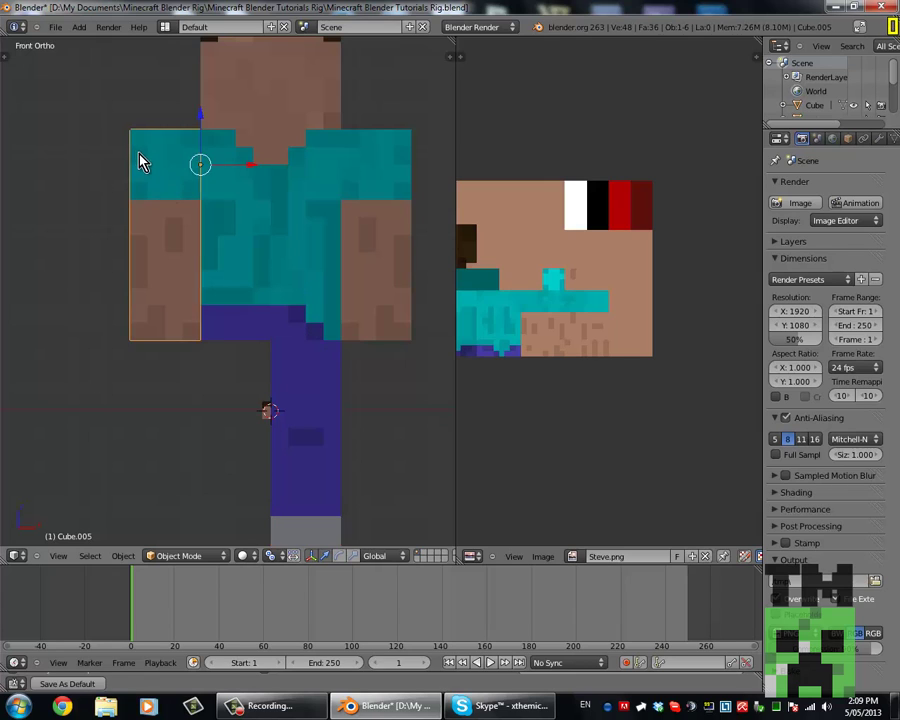
{"action": "key", "text": "g"}
{"action": "left_click", "coordinate": [180, 333]}
Shift the duplicate's whole mesh so its top centre sits on the origin and it fills the missing leg's place.
{"action": "key", "text": "Tab"}
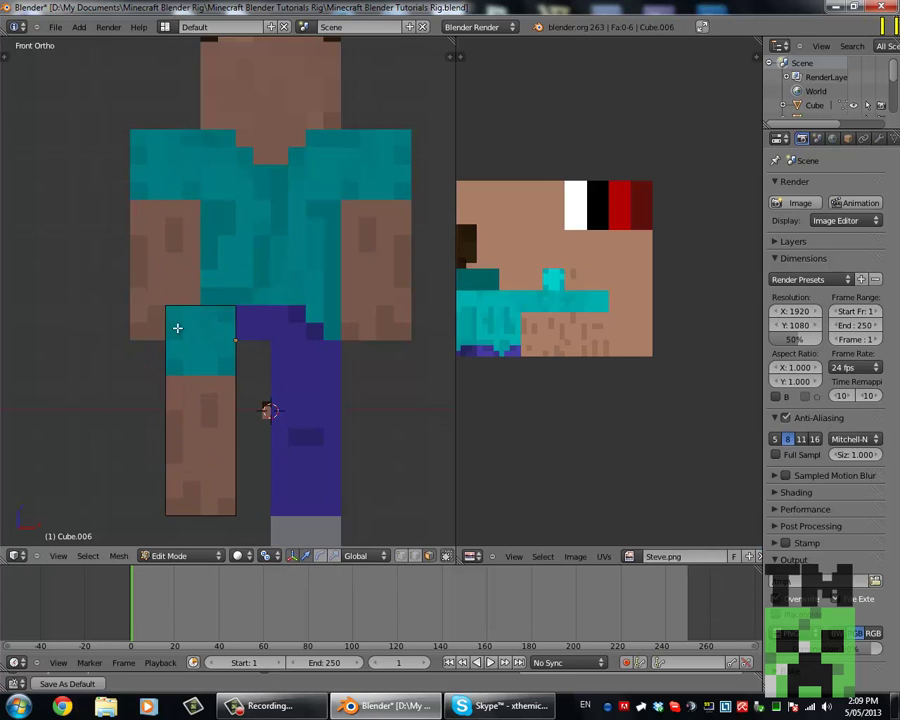
{"action": "key", "text": "a"}
{"action": "key", "text": "g"}
{"action": "left_click", "coordinate": [218, 369]}
{"action": "key", "text": "g"}
{"action": "left_click", "coordinate": [207, 361]}
Move all of the new leg's UVs along X from the arm area onto the leg area of Steve.png.
{"action": "scroll", "coordinate": [551, 344], "scroll_direction": "down", "scroll_amount": 3}
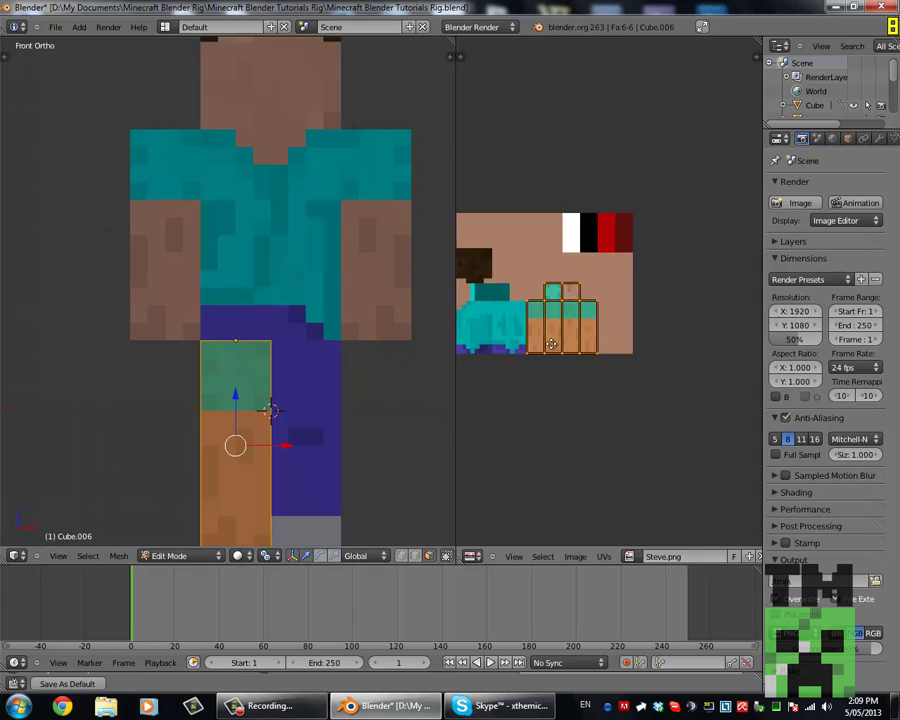
{"action": "middle_click_drag", "start_coordinate": [550, 344], "coordinate": [630, 346]}
{"action": "key", "text": "g"}
{"action": "key", "text": "x"}
{"action": "left_click", "coordinate": [522, 355]}
{"action": "key", "text": "Tab"}
Inspect the assembled character with its new second leg from several angles and in front view.
{"action": "scroll", "coordinate": [167, 390], "scroll_direction": "down", "scroll_amount": 4}
{"action": "scroll", "coordinate": [342, 348], "scroll_direction": "up", "scroll_amount": 4}
{"action": "middle_click_drag", "start_coordinate": [167, 390], "coordinate": [197, 440]}
{"action": "scroll", "coordinate": [346, 360], "scroll_direction": "down", "scroll_amount": 7}
{"action": "scroll", "coordinate": [267, 394], "scroll_direction": "up", "scroll_amount": 3}
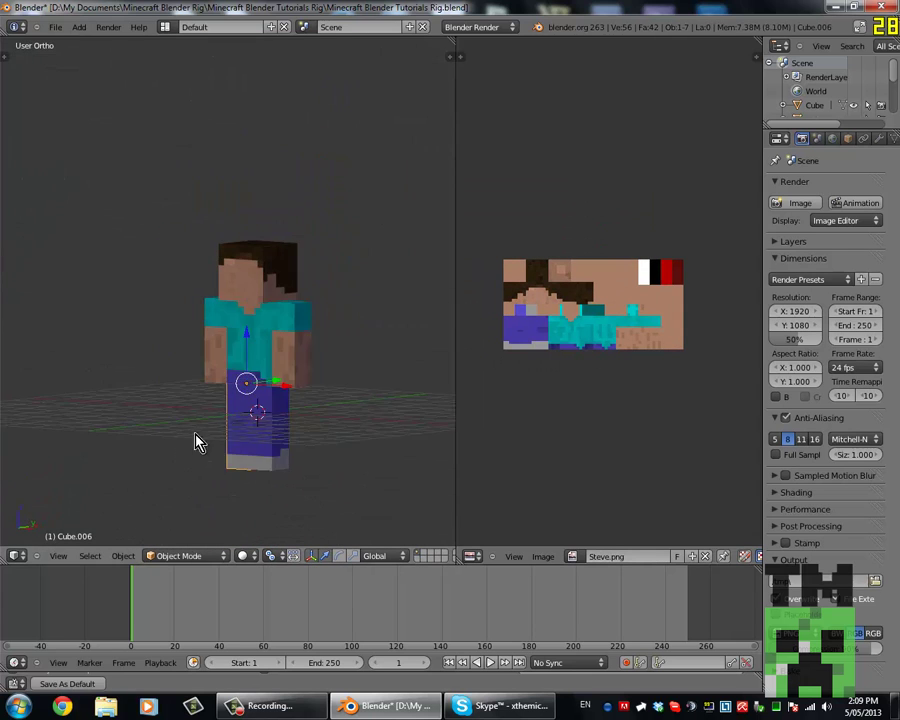
{"action": "scroll", "coordinate": [297, 329], "scroll_direction": "up", "scroll_amount": 4}
{"action": "scroll", "coordinate": [297, 329], "scroll_direction": "down", "scroll_amount": 3}
{"action": "middle_click_drag", "start_coordinate": [240, 388], "coordinate": [239, 299]}
{"action": "key", "text": "KP_1"}
{"action": "middle_click_drag", "start_coordinate": [208, 370], "coordinate": [251, 358], "text": "shift"}
Select all body parts and raise the whole character along Z so its feet stand at the grid's centre.
{"action": "key", "text": "a"}
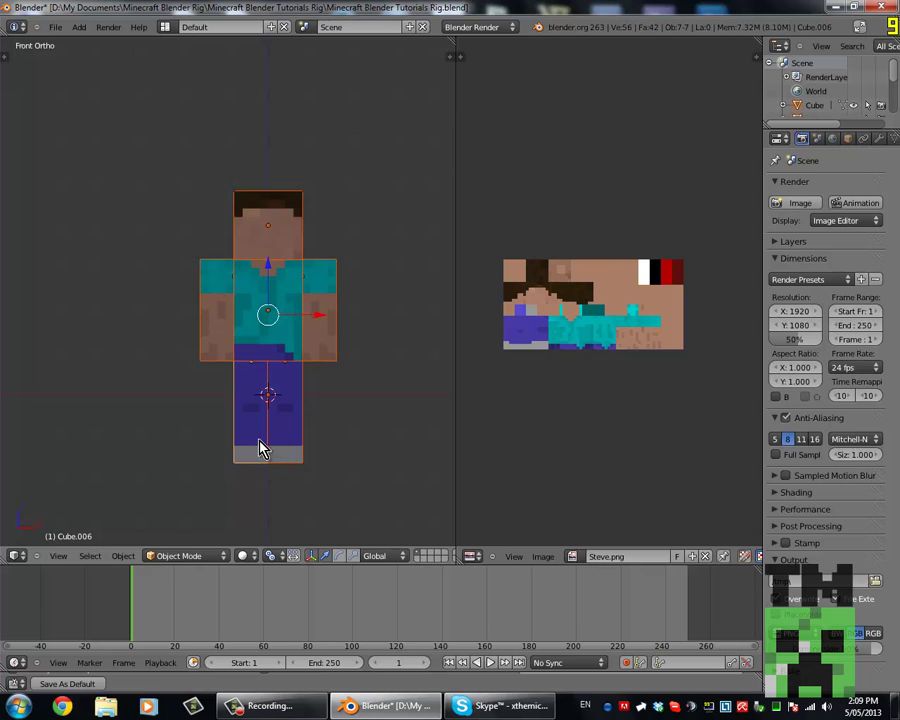
{"action": "scroll", "coordinate": [270, 455], "scroll_direction": "up", "scroll_amount": 2}
{"action": "scroll", "coordinate": [287, 315], "scroll_direction": "up", "scroll_amount": 2}
{"action": "scroll", "coordinate": [300, 250], "scroll_direction": "down", "scroll_amount": 6}
{"action": "middle_click_drag", "start_coordinate": [317, 195], "coordinate": [322, 277], "text": "shift"}
{"action": "key", "text": "a"}
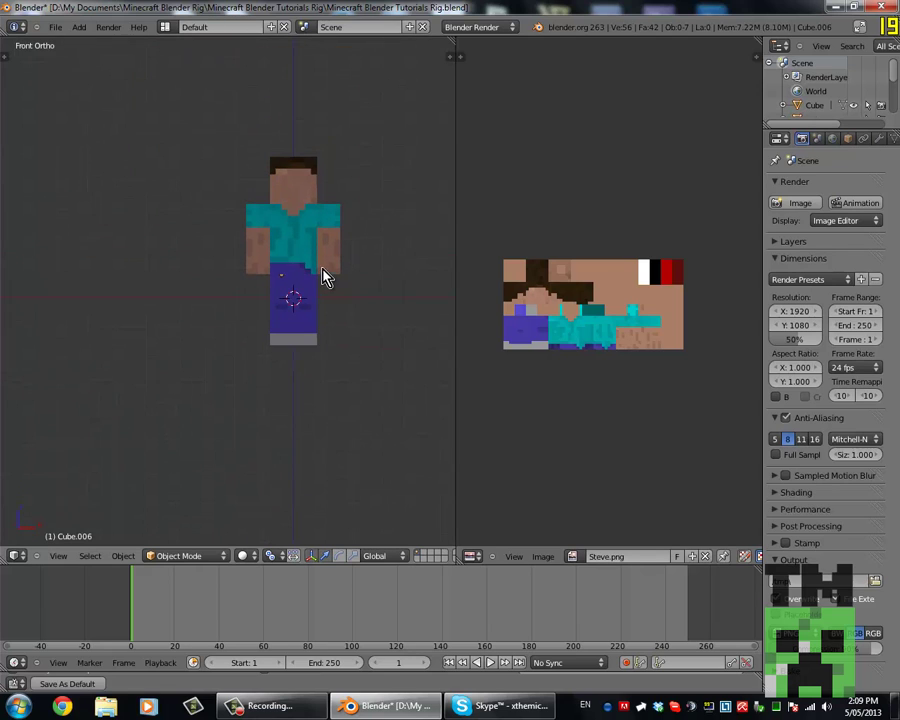
{"action": "key", "text": "a"}
{"action": "key", "text": "a"}
{"action": "key", "text": "a"}
{"action": "scroll", "coordinate": [307, 315], "scroll_direction": "up", "scroll_amount": 4}
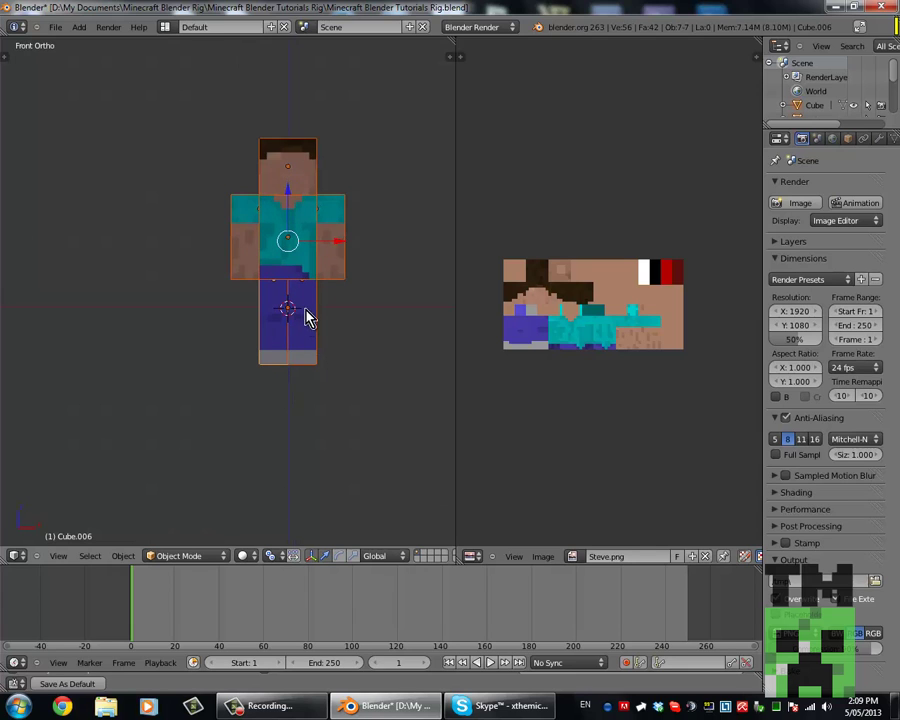
{"action": "middle_click_drag", "start_coordinate": [307, 387], "coordinate": [300, 266], "text": "shift"}
{"action": "scroll", "coordinate": [333, 228], "scroll_direction": "down", "scroll_amount": 2}
Try rotating the head about the global X axis to check its pivot point.
{"action": "middle_click_drag", "start_coordinate": [333, 228], "coordinate": [203, 388]}
{"action": "right_click", "coordinate": [252, 310]}
{"action": "right_click", "coordinate": [249, 201]}
{"action": "scroll", "coordinate": [221, 217], "scroll_direction": "up", "scroll_amount": 3}
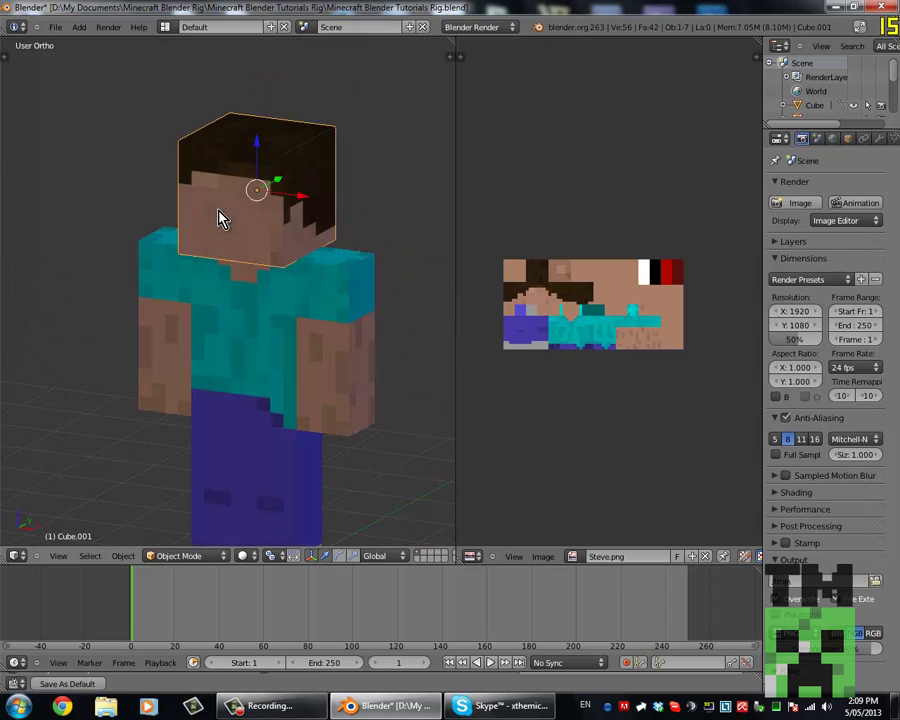
{"action": "scroll", "coordinate": [276, 238], "scroll_direction": "up", "scroll_amount": 3}
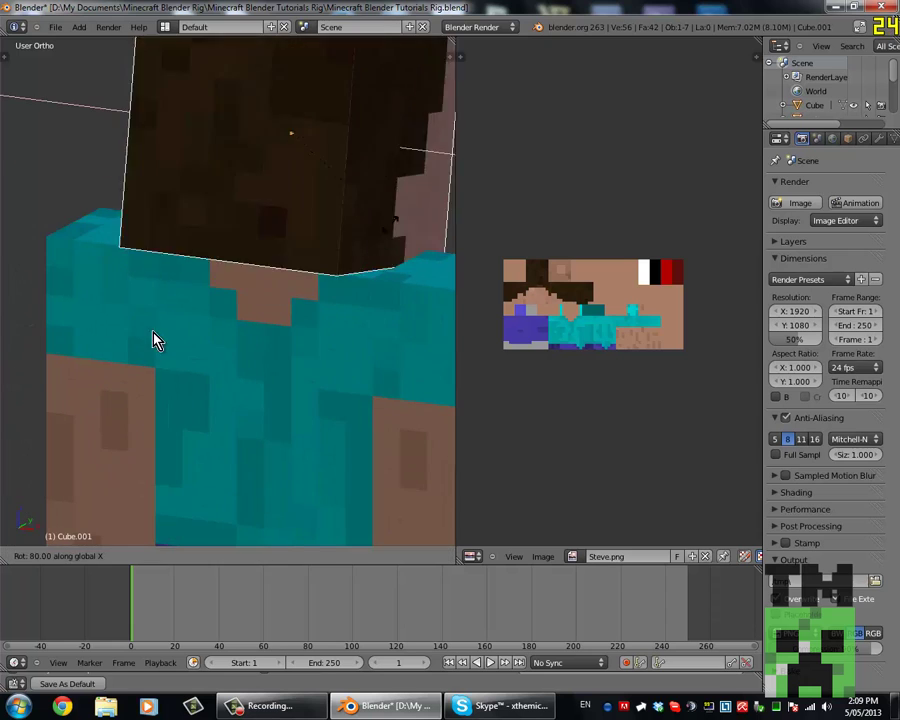
{"action": "scroll", "coordinate": [187, 281], "scroll_direction": "down", "scroll_amount": 5}
{"action": "right_click", "coordinate": [293, 322]}
{"action": "middle_click_drag", "start_coordinate": [293, 322], "coordinate": [235, 185]}
{"action": "right_click", "coordinate": [235, 187]}
Move the head's whole mesh up along Z in front view until its bottom edge lines up with the origin.
{"action": "key", "text": "KP_1"}
{"action": "key", "text": "Tab"}
{"action": "scroll", "coordinate": [200, 207], "scroll_direction": "up", "scroll_amount": 5}
{"action": "key", "text": "a"}
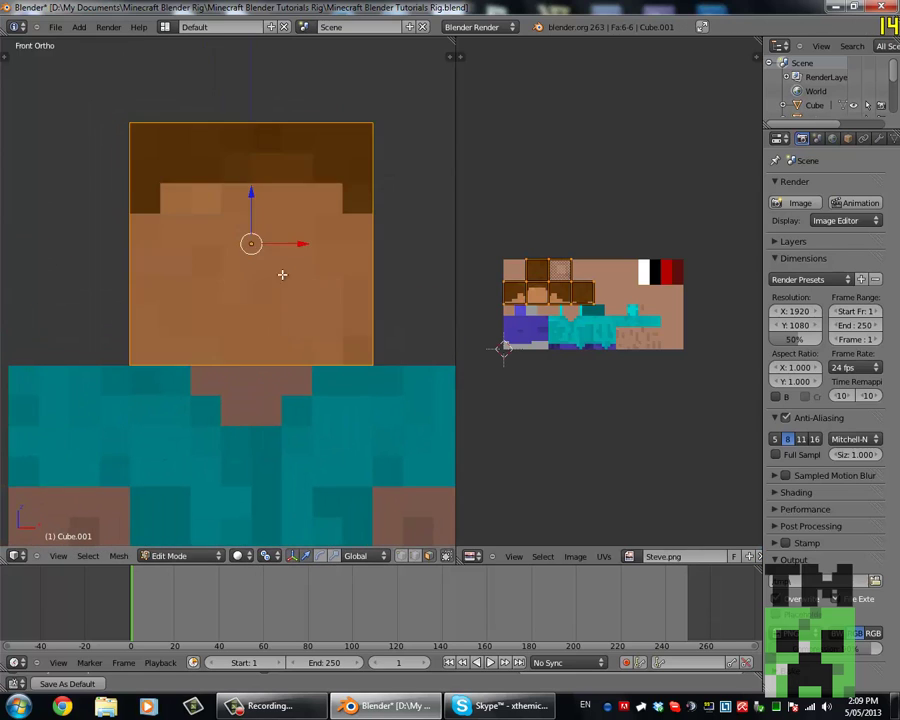
{"action": "key", "text": "g"}
{"action": "key", "text": "z"}
{"action": "left_click", "coordinate": [277, 221]}
{"action": "key", "text": "g"}
{"action": "key", "text": "z"}
{"action": "left_click", "coordinate": [278, 208]}
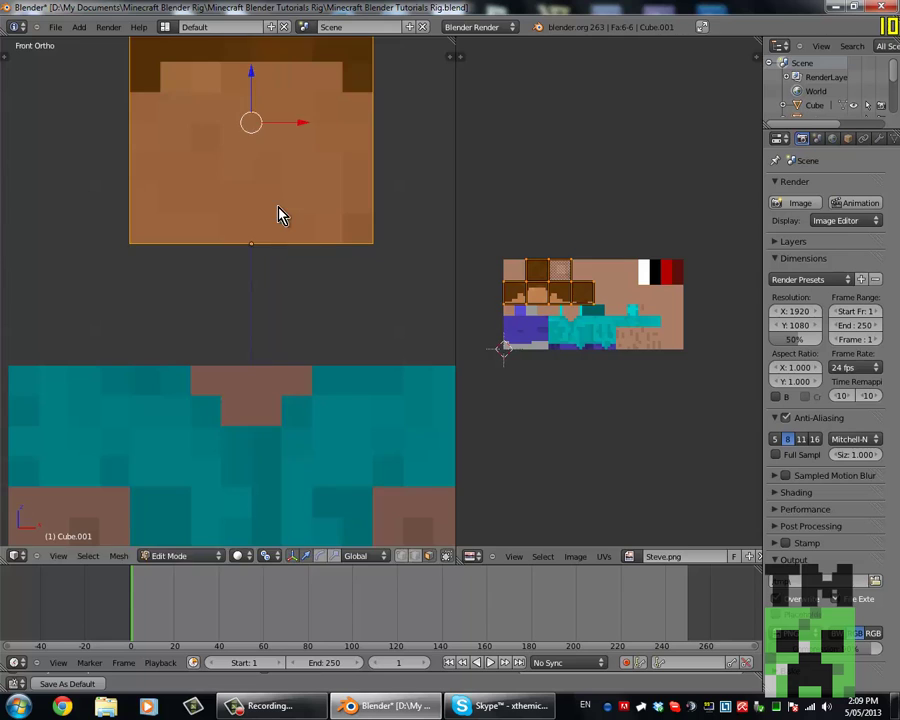
{"action": "key", "text": "Tab"}
Move the head object down along Z until it rests on top of the torso.
{"action": "key", "text": "g"}
{"action": "key", "text": "z"}
{"action": "left_click", "coordinate": [265, 328]}
{"action": "scroll", "coordinate": [265, 328], "scroll_direction": "down", "scroll_amount": 5}
{"action": "mouse_move", "coordinate": [304, 312]}
{"action": "middle_mouse_down", "text": "shift"}
{"action": "mouse_move", "coordinate": [367, 212]}
{"action": "mouse_move", "coordinate": [307, 333]}
{"action": "middle_mouse_up", "text": "shift"}
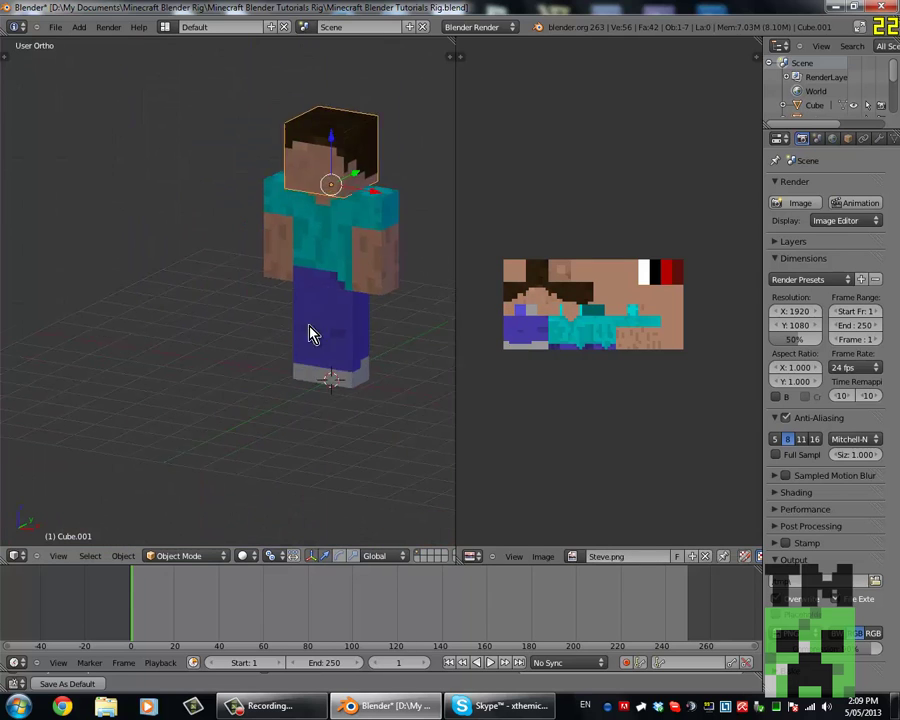
Try rotating a leg and the character's right arm about the X axis to check their pivot points.
{"action": "right_click", "coordinate": [307, 333]}
{"action": "key", "text": "r"}
{"action": "key", "text": "x"}
{"action": "right_click", "coordinate": [257, 311]}
{"action": "right_click", "coordinate": [273, 186]}
{"action": "key", "text": "r"}
{"action": "key", "text": "x"}
{"action": "right_click", "coordinate": [350, 183]}
Try rotating the head, the character's left arm and the torso about the X axis to check their pivot points.
{"action": "right_click", "coordinate": [364, 150]}
{"action": "key", "text": "r"}
{"action": "key", "text": "x"}
{"action": "right_click", "coordinate": [412, 265]}
{"action": "right_click", "coordinate": [374, 245]}
{"action": "key", "text": "r"}
{"action": "key", "text": "x"}
{"action": "right_click", "coordinate": [370, 193]}
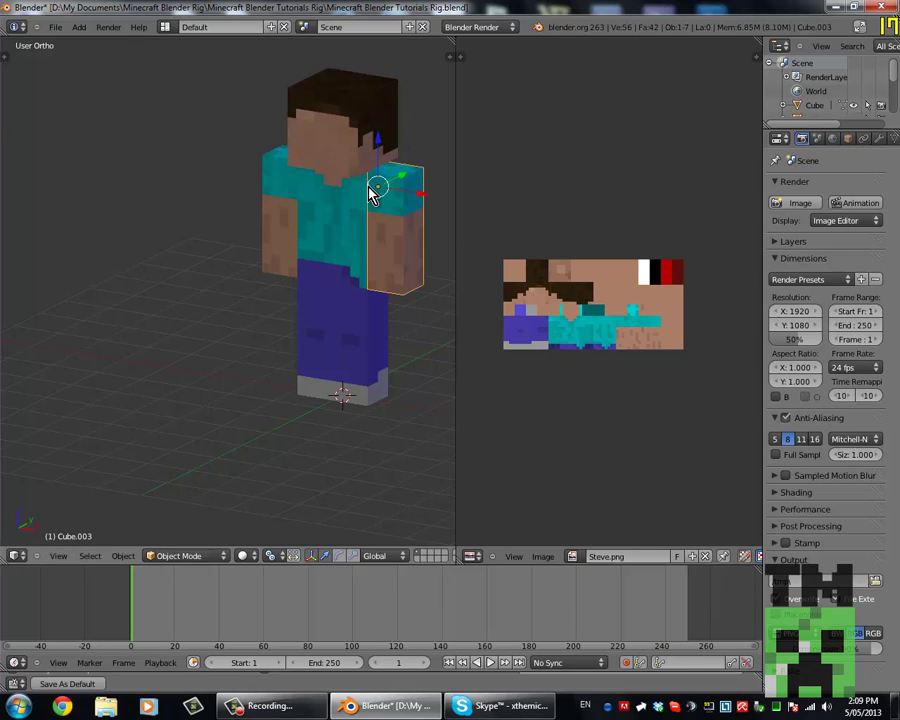
{"action": "right_click", "coordinate": [318, 226]}
{"action": "key", "text": "r"}
{"action": "key", "text": "x"}
{"action": "right_click", "coordinate": [335, 233]}
Rename the head object as Head.
{"action": "scroll", "coordinate": [340, 233], "scroll_direction": "down", "scroll_amount": 3}
{"action": "middle_click_drag", "start_coordinate": [321, 243], "coordinate": [246, 283], "text": "shift"}
{"action": "scroll", "coordinate": [246, 283], "scroll_direction": "up", "scroll_amount": 5}
{"action": "scroll", "coordinate": [250, 283], "scroll_direction": "down", "scroll_amount": 3}
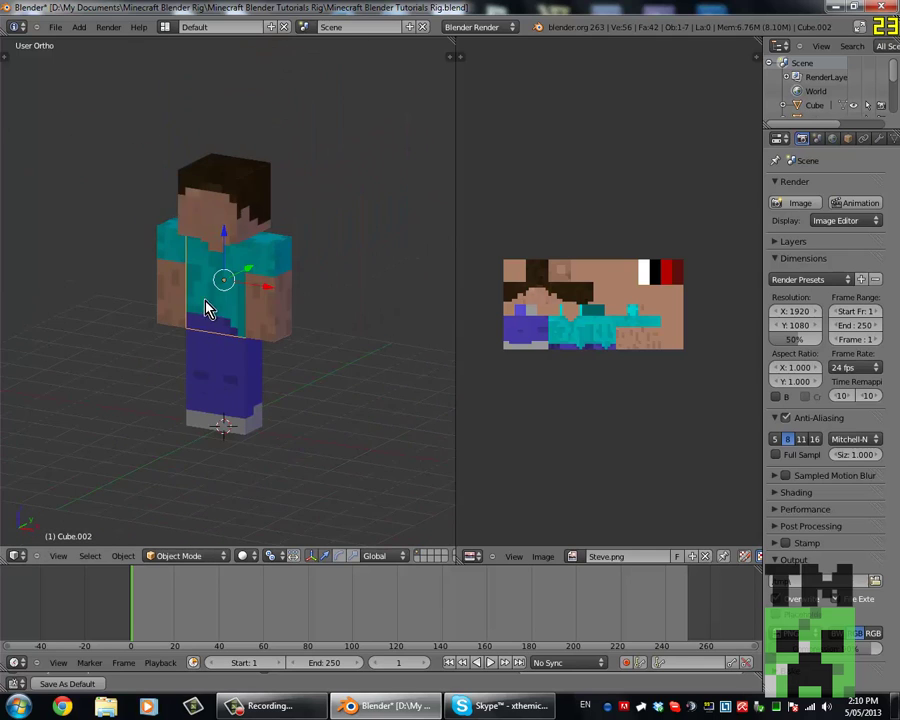
{"action": "scroll", "coordinate": [253, 296], "scroll_direction": "up", "scroll_amount": 2}
{"action": "right_click", "coordinate": [263, 185]}
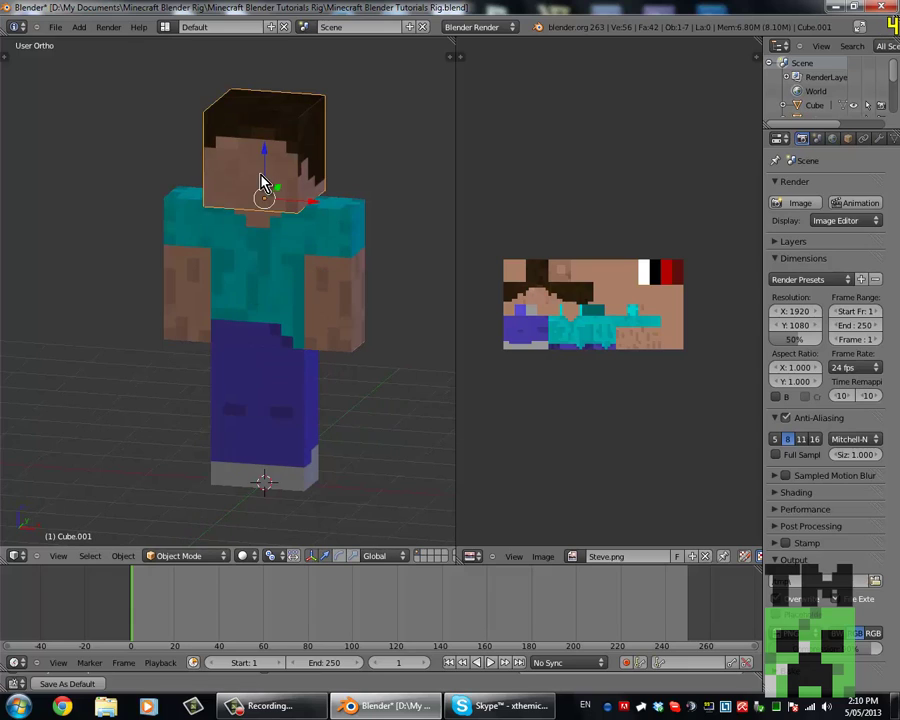
{"action": "left_click", "coordinate": [848, 145]}
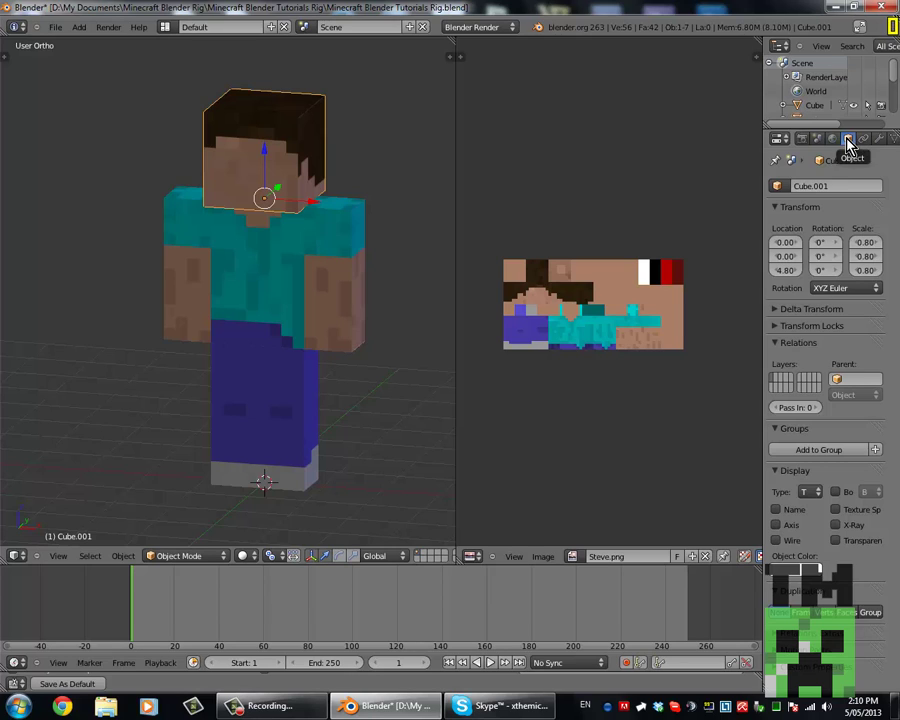
{"action": "left_click", "coordinate": [840, 185]}
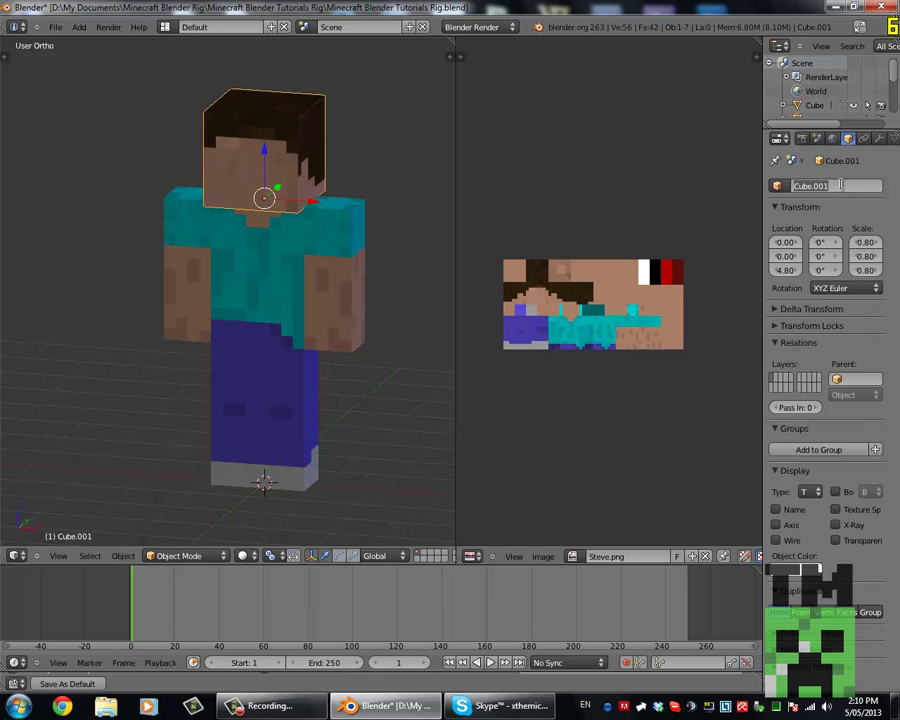
{"action": "type", "text": "Head"}
{"action": "key", "text": "Return"}
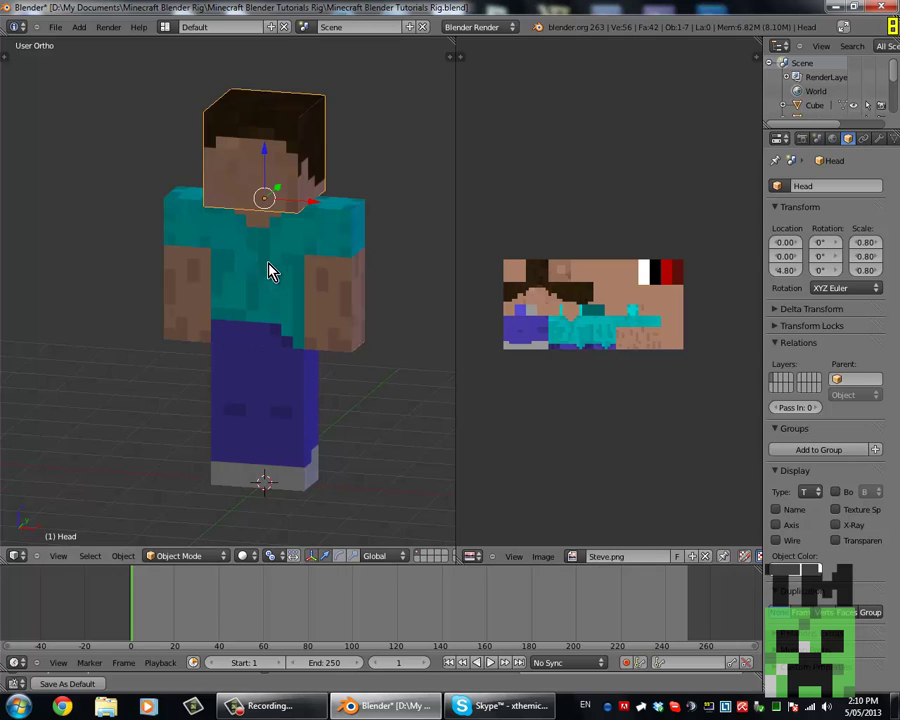
Rename the torso object as Body and the character's left arm as Arm_L.
{"action": "right_click", "coordinate": [269, 271]}
{"action": "left_click", "coordinate": [830, 187]}
{"action": "type", "text": "Body"}
{"action": "key", "text": "Return"}
{"action": "right_click", "coordinate": [335, 243]}
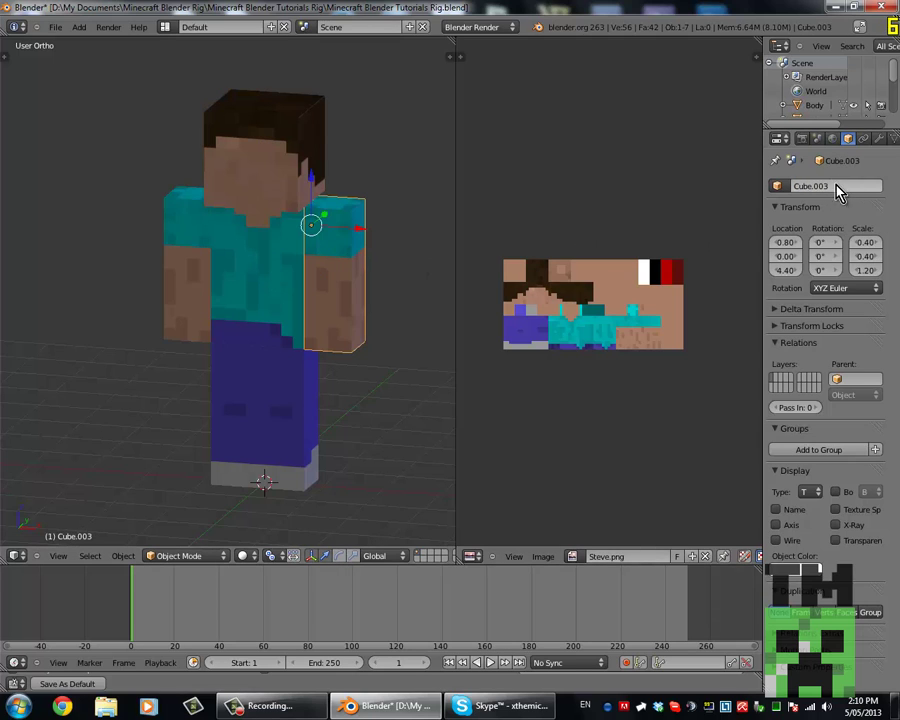
{"action": "left_click", "coordinate": [835, 188]}
{"action": "type", "text": "Arm_L"}
{"action": "key", "text": "Return"}
Rename the character's left leg as Leg_L and the right leg as Leg_R.
{"action": "right_click", "coordinate": [290, 400]}
{"action": "left_click", "coordinate": [845, 187]}
{"action": "type", "text": "Leg_L"}
{"action": "key", "text": "Return"}
{"action": "right_click", "coordinate": [221, 416]}
{"action": "left_click", "coordinate": [845, 186]}
{"action": "type", "text": "Leg_R"}
{"action": "key", "text": "Return"}
Rename the character's right arm as Arm_R and check the names of the other body parts.
{"action": "right_click", "coordinate": [335, 243]}
{"action": "left_click", "coordinate": [840, 190]}
{"action": "right_click", "coordinate": [190, 255]}
{"action": "left_click", "coordinate": [822, 188]}
{"action": "type", "text": "Arm_R"}
{"action": "key", "text": "Return"}
{"action": "middle_click_drag", "start_coordinate": [193, 195], "coordinate": [305, 185]}
{"action": "right_click", "coordinate": [234, 255]}
{"action": "right_click", "coordinate": [301, 369]}
{"action": "right_click", "coordinate": [357, 341]}
{"action": "middle_click_drag", "start_coordinate": [352, 346], "coordinate": [336, 342]}
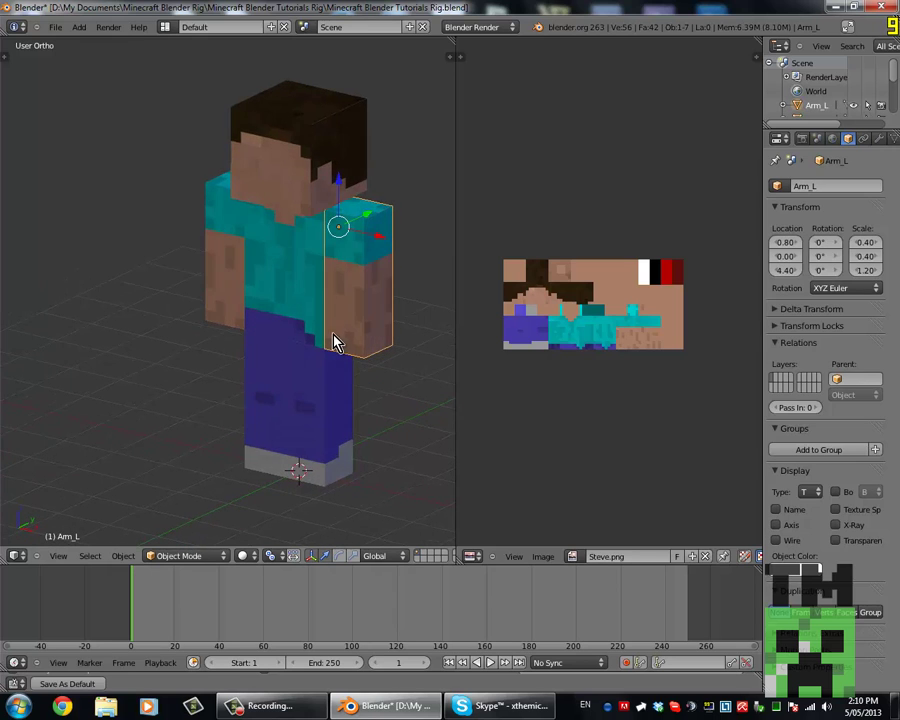
Find the small cube inside the legs in wireframe and move it down along Z to just below the feet.
{"action": "key", "text": "z"}
{"action": "scroll", "coordinate": [315, 392], "scroll_direction": "up", "scroll_amount": 2}
{"action": "right_click", "coordinate": [299, 372]}
{"action": "scroll", "coordinate": [299, 372], "scroll_direction": "down", "scroll_amount": 4}
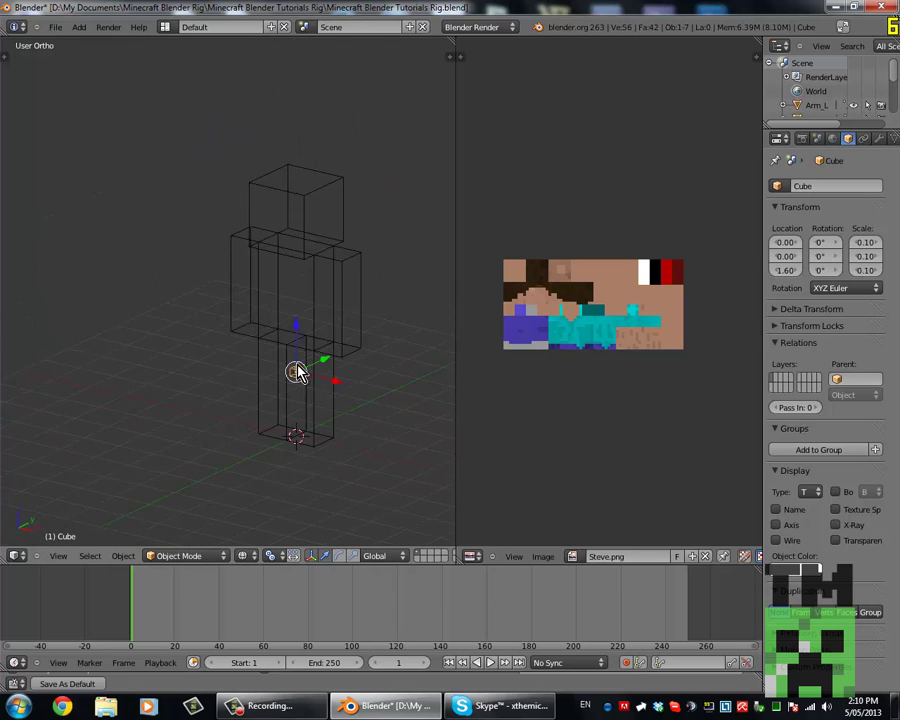
{"action": "middle_click_drag", "start_coordinate": [297, 372], "coordinate": [293, 318], "text": "shift"}
{"action": "scroll", "coordinate": [291, 323], "scroll_direction": "up", "scroll_amount": 3}
{"action": "key", "text": "KP_1"}
{"action": "middle_click_drag", "start_coordinate": [185, 369], "coordinate": [263, 285], "text": "shift"}
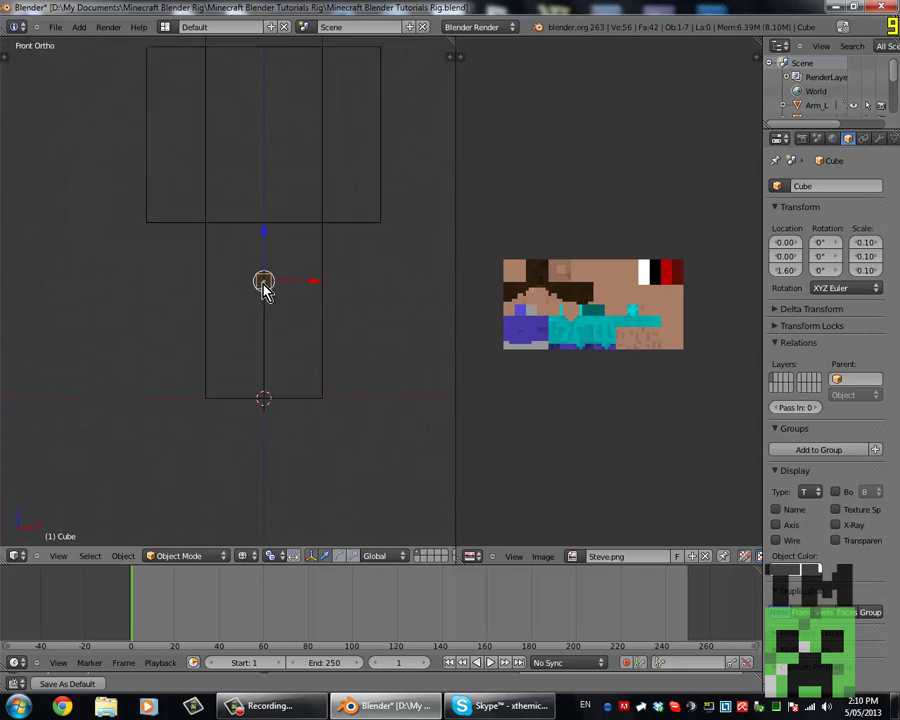
{"action": "scroll", "coordinate": [263, 285], "scroll_direction": "up", "scroll_amount": 2}
{"action": "key", "text": "g"}
{"action": "key", "text": "z"}
{"action": "left_click", "coordinate": [257, 476]}
{"action": "scroll", "coordinate": [300, 420], "scroll_direction": "down", "scroll_amount": 3}
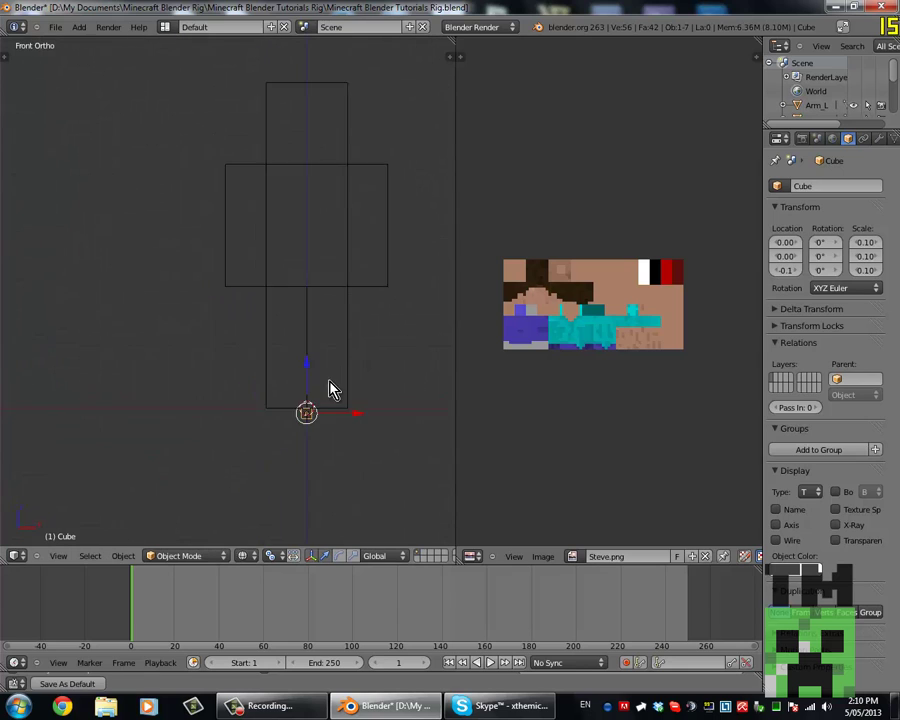
{"action": "key", "text": "z"}
{"action": "middle_click_drag", "start_coordinate": [331, 392], "coordinate": [348, 362]}
Try the names Basis and Default for the small cube below the feet.
{"action": "left_click", "coordinate": [843, 185]}
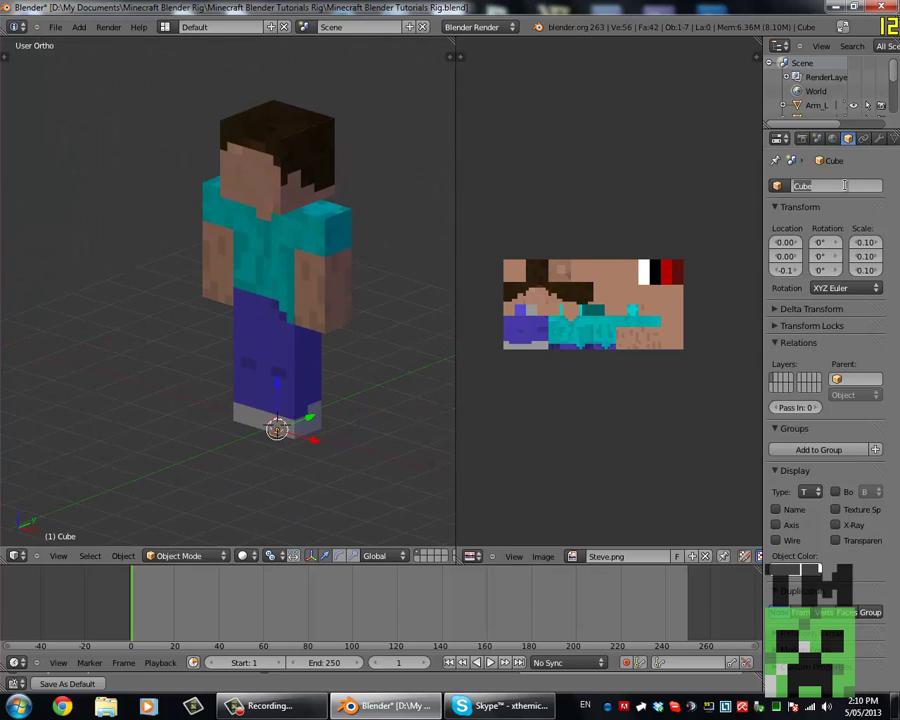
{"action": "key", "text": "Return"}
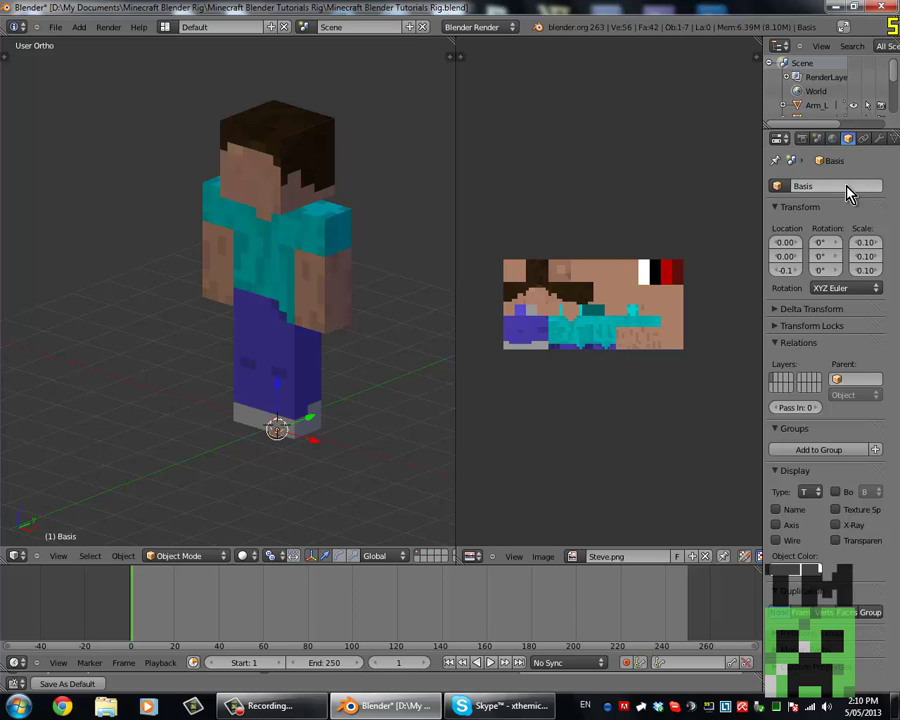
{"action": "left_click", "coordinate": [845, 185]}
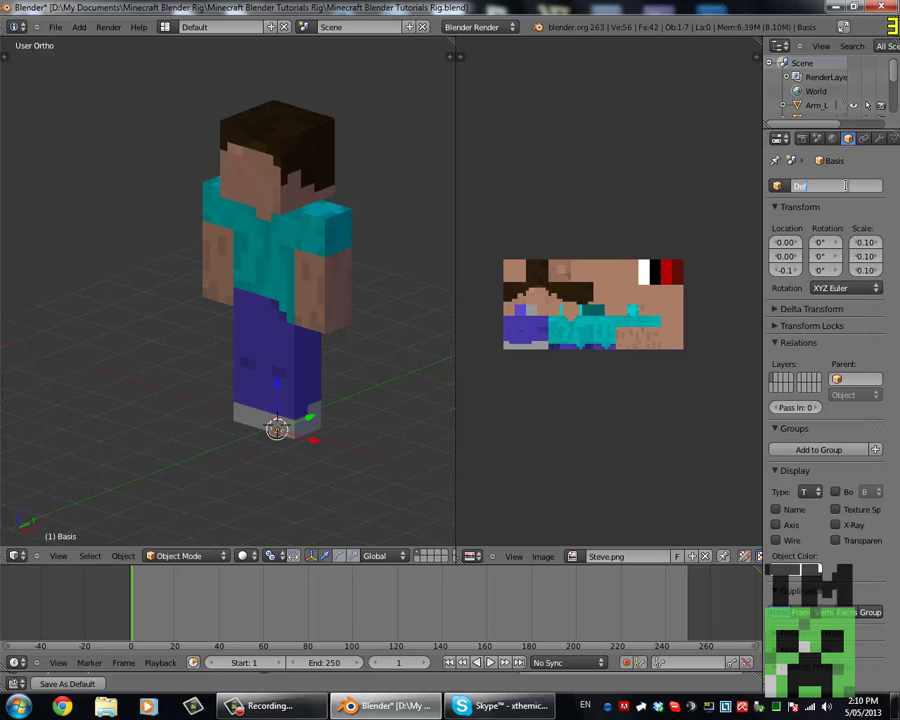
{"action": "type", "text": "Default"}
{"action": "key", "text": "Return"}
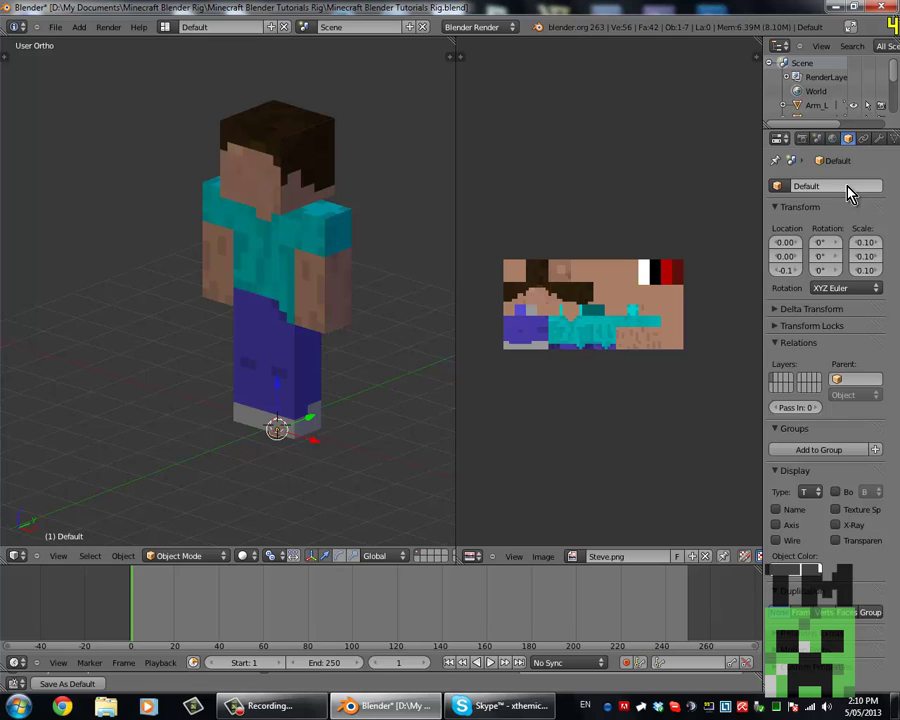
Rename the small cube below the feet back to Cube.
{"action": "left_click", "coordinate": [845, 185]}
{"action": "type", "text": "Cub"}
{"action": "key", "text": "Return"}
{"action": "left_click", "coordinate": [831, 182]}
{"action": "type", "text": "Cube"}
{"action": "key", "text": "Return"}
Widen the properties area and rename the head's material as Steve.
{"action": "middle_click_drag", "start_coordinate": [221, 271], "coordinate": [277, 307]}
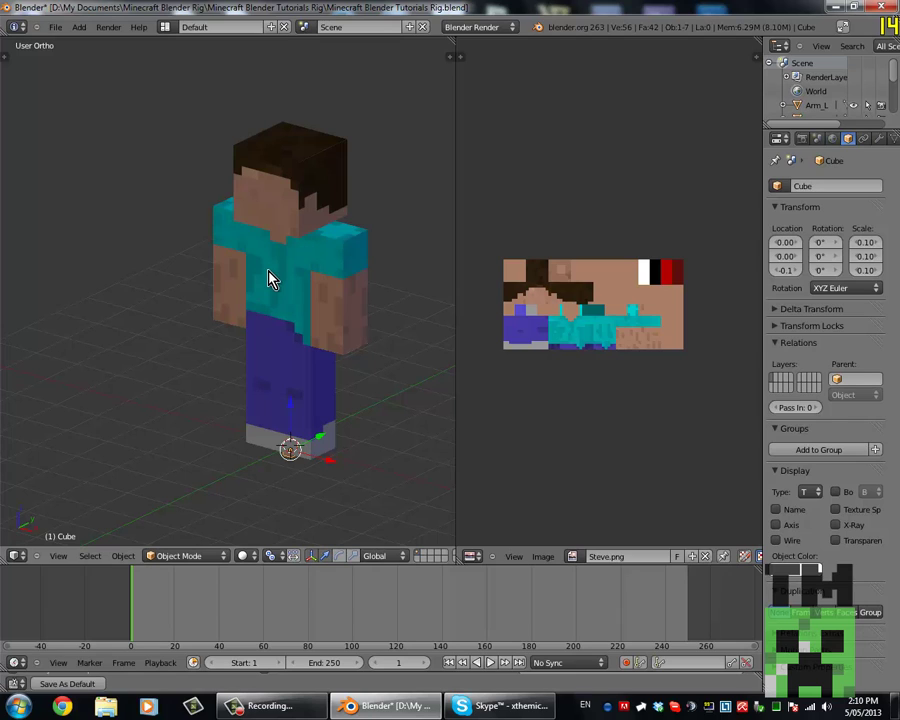
{"action": "right_click", "coordinate": [281, 207]}
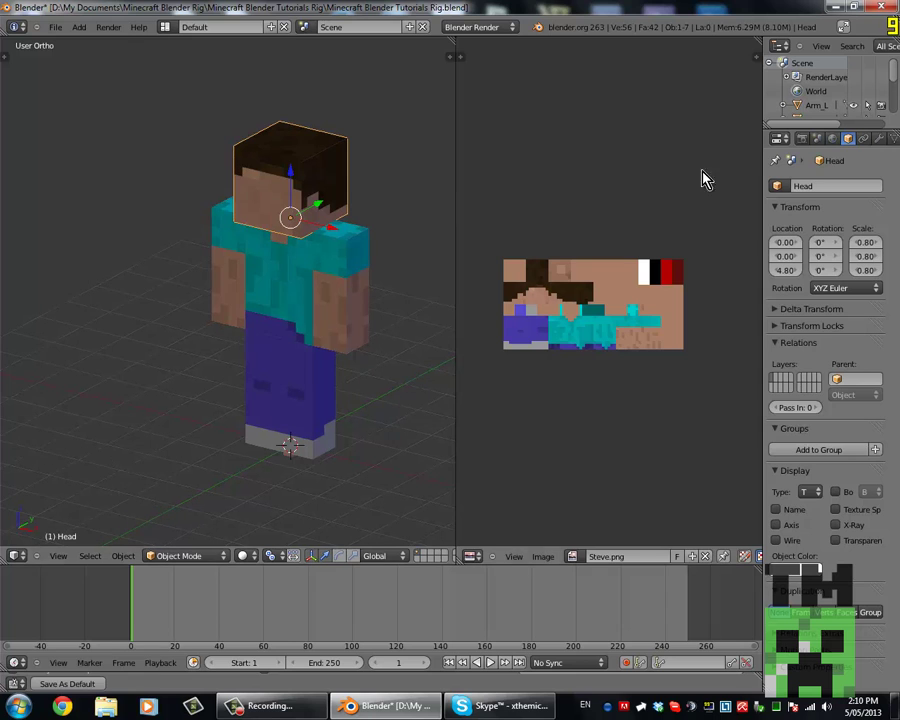
{"action": "left_click_drag", "start_coordinate": [762, 178], "coordinate": [687, 182]}
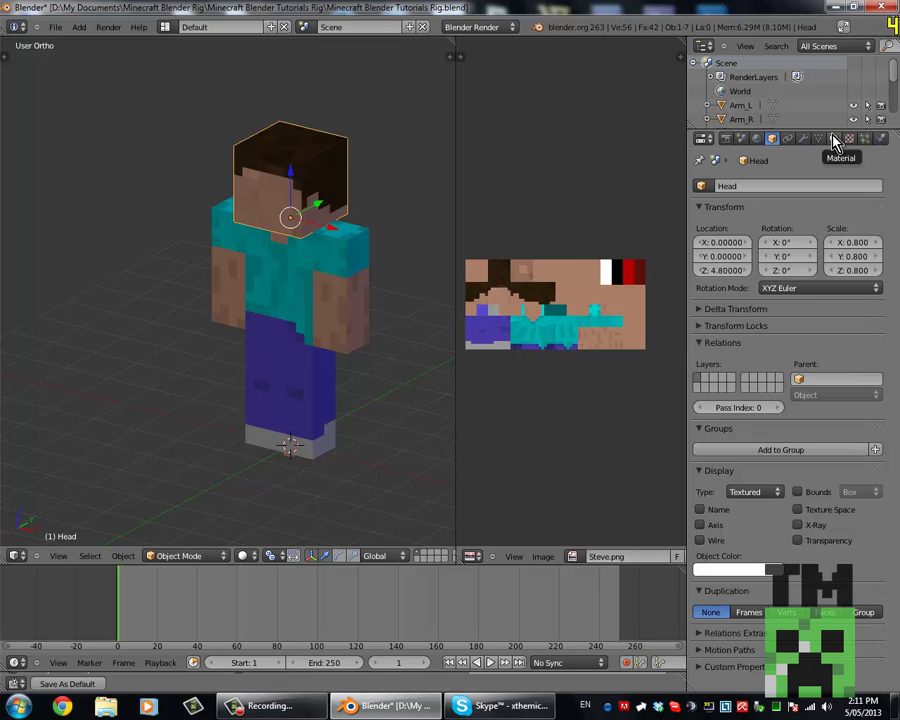
{"action": "left_click", "coordinate": [835, 139]}
{"action": "left_click", "coordinate": [738, 236]}
{"action": "type", "text": "Steve"}
{"action": "key", "text": "Return"}
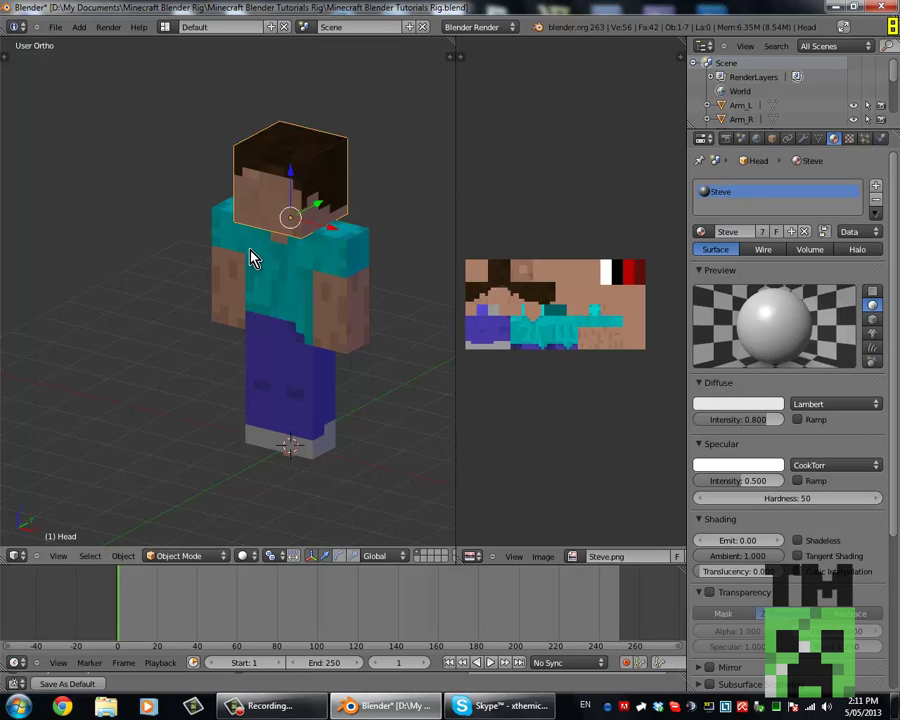
Set the Steve material's diffuse intensity to 1.000 and its specular intensity to 0.000.
{"action": "scroll", "coordinate": [267, 243], "scroll_direction": "up", "scroll_amount": 3}
{"action": "scroll", "coordinate": [265, 195], "scroll_direction": "down", "scroll_amount": 2}
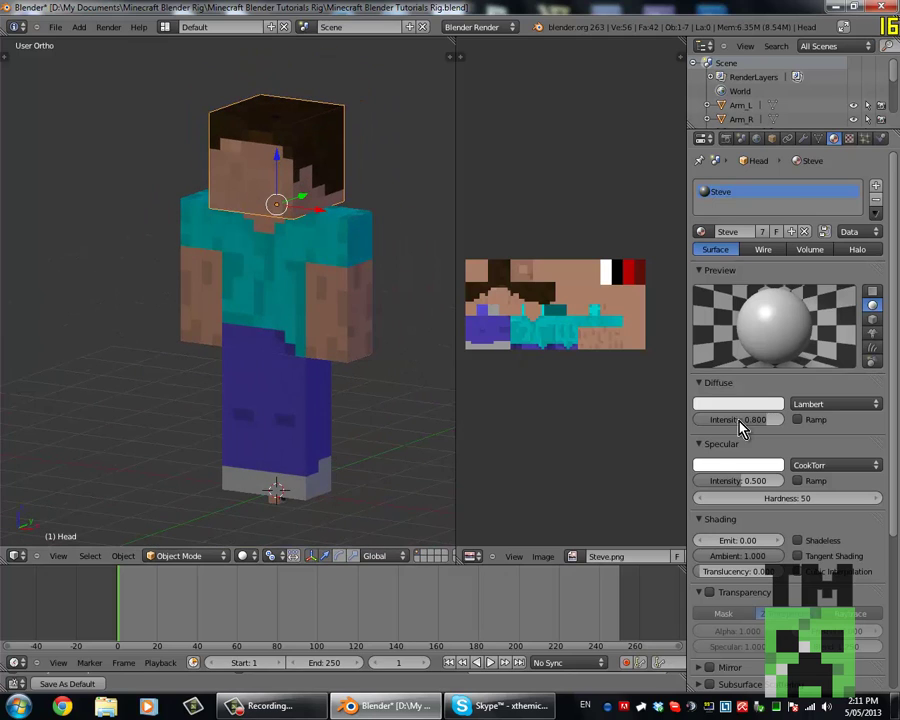
{"action": "left_click_drag", "start_coordinate": [747, 431], "coordinate": [795, 368]}
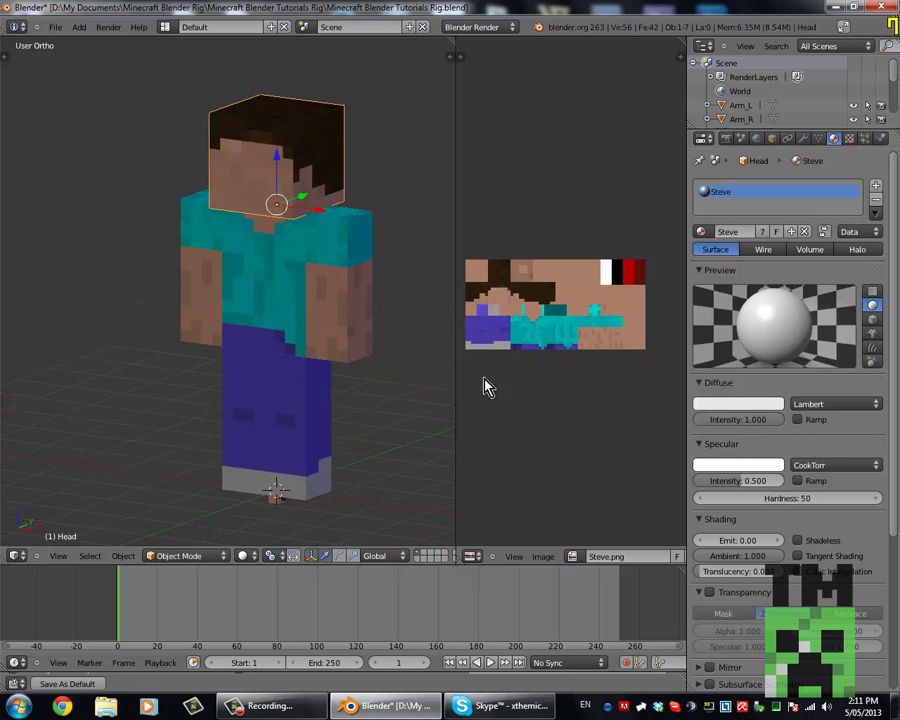
{"action": "left_click_drag", "start_coordinate": [738, 488], "coordinate": [629, 482]}
{"action": "left_click_drag", "start_coordinate": [724, 481], "coordinate": [464, 388]}
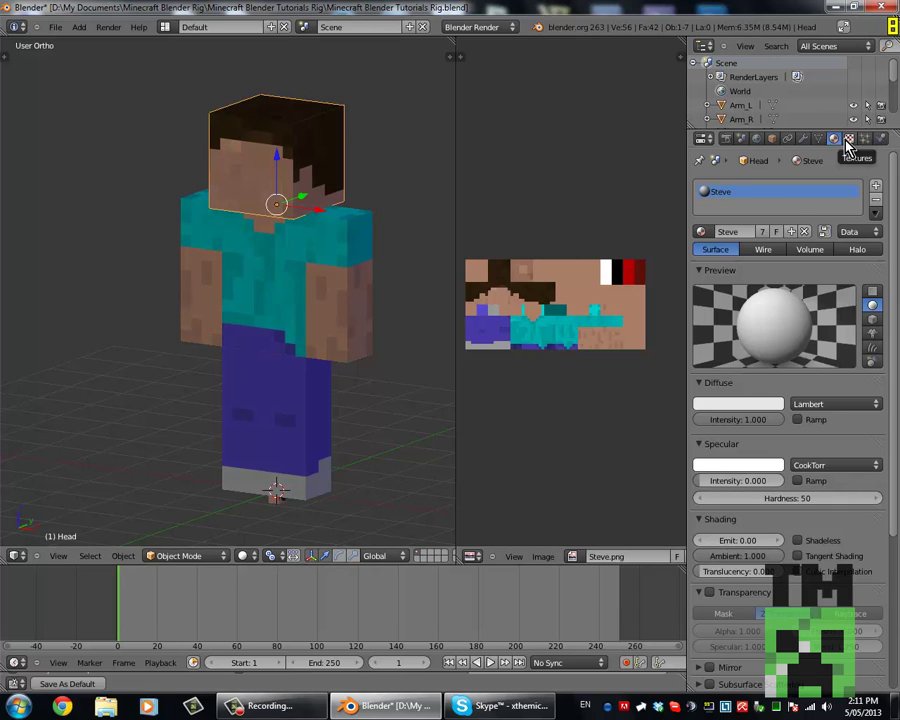
Rename the Steve material's texture as Steve.
{"action": "left_click", "coordinate": [848, 140]}
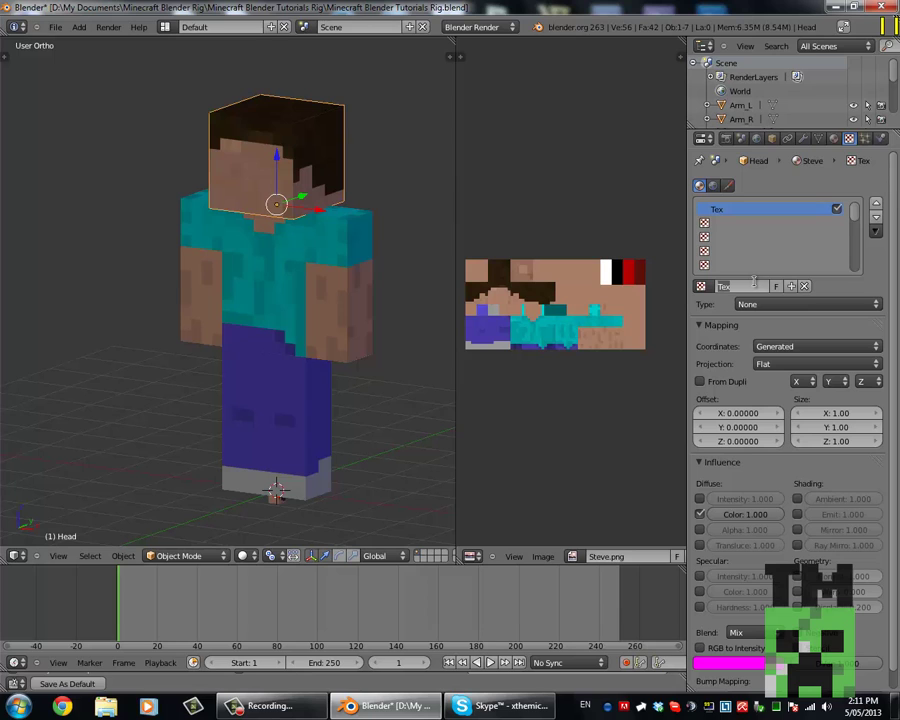
{"action": "left_click", "coordinate": [754, 284]}
{"action": "type", "text": "Steve"}
{"action": "key", "text": "Return"}
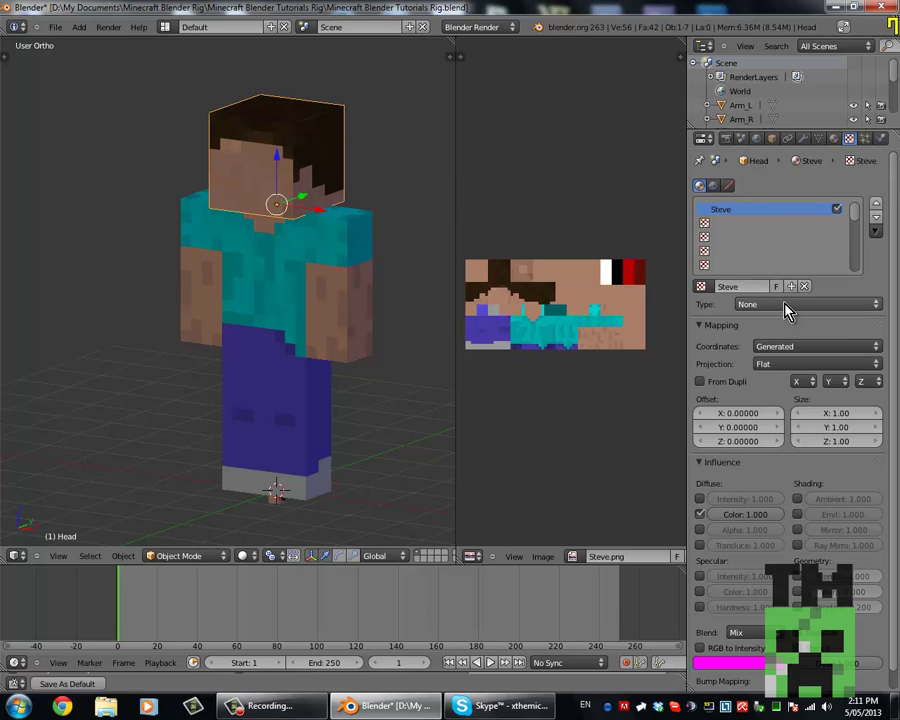
Set the texture type to Image or Movie and assign the existing Steve.png image.
{"action": "left_click", "coordinate": [765, 305]}
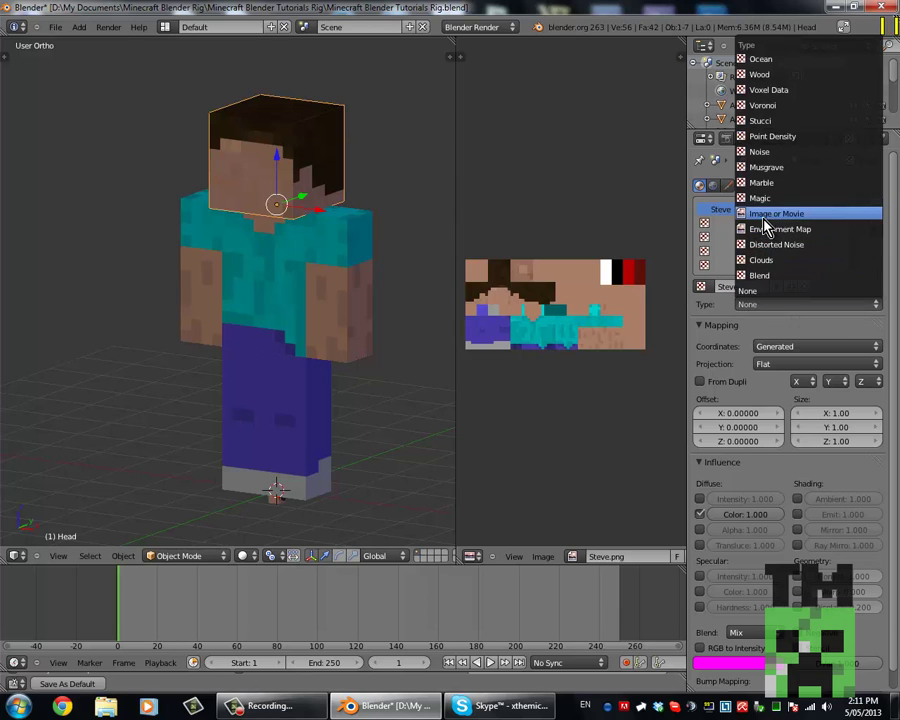
{"action": "left_click", "coordinate": [765, 216]}
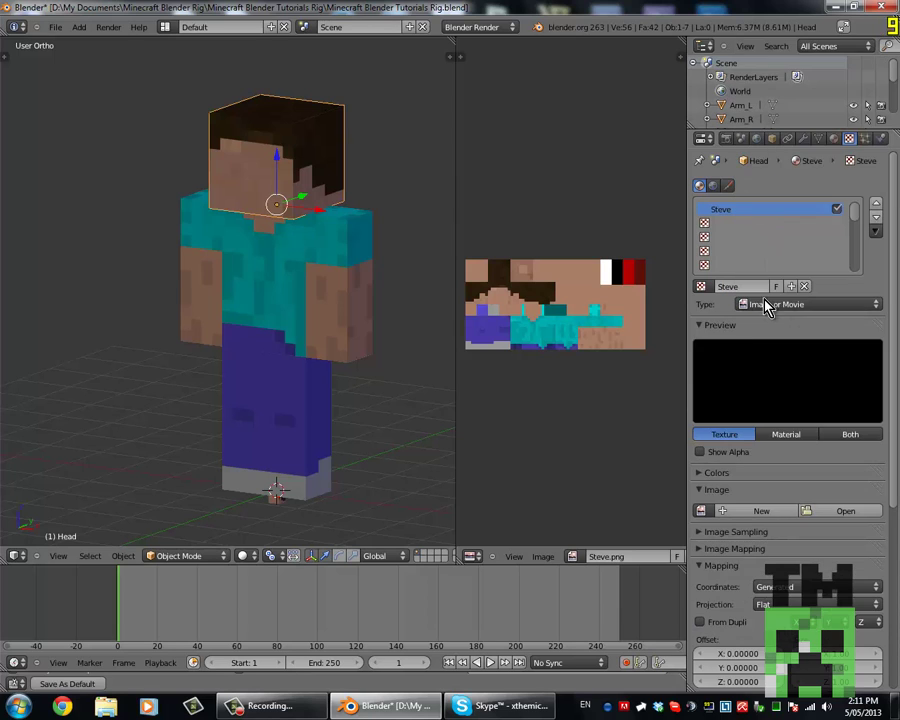
{"action": "left_click", "coordinate": [703, 512]}
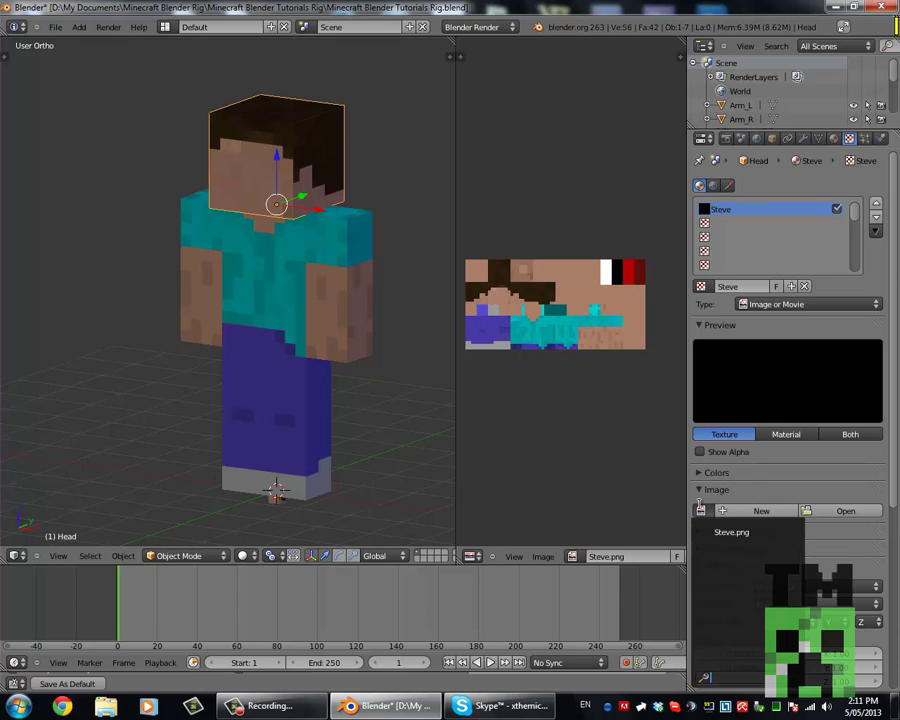
{"action": "left_click", "coordinate": [742, 526]}
Set the texture mapping coordinates to UV and save the rig file over the existing one.
{"action": "scroll", "coordinate": [778, 432], "scroll_direction": "down", "scroll_amount": 3}
{"action": "scroll", "coordinate": [782, 553], "scroll_direction": "down", "scroll_amount": 1}
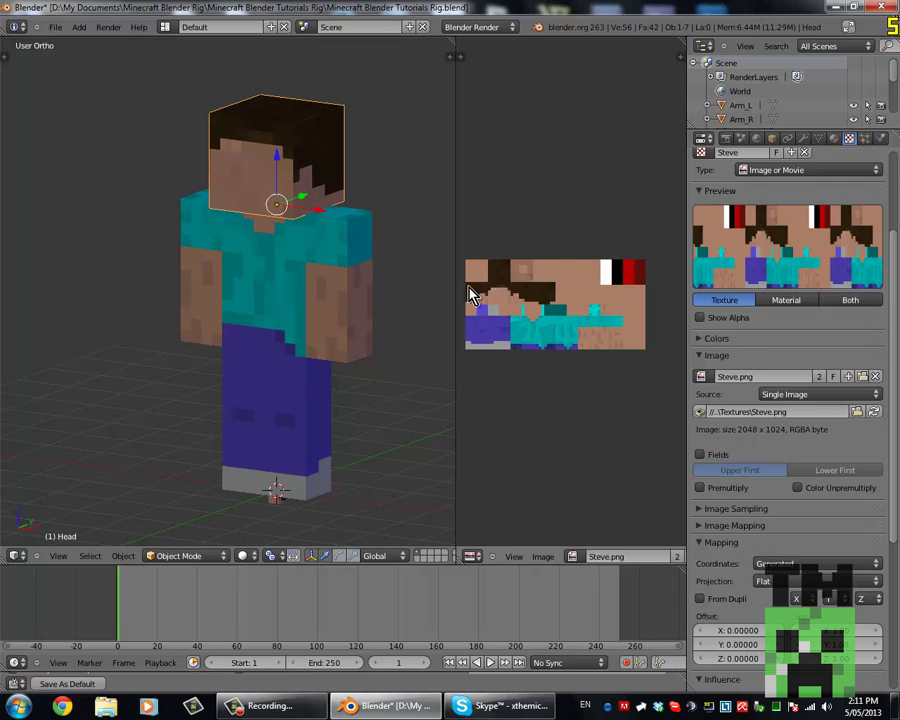
{"action": "left_click", "coordinate": [762, 564]}
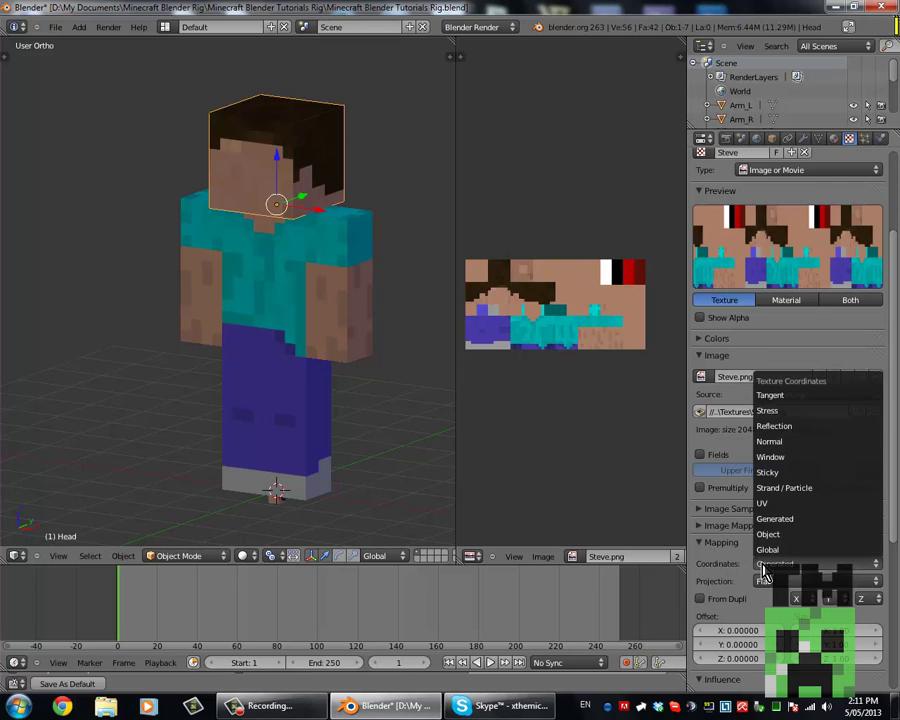
{"action": "left_click", "coordinate": [764, 505]}
{"action": "key", "text": "ctrl+s"}
{"action": "left_click", "coordinate": [275, 335]}
Add a single-bone armature at the character's feet in front view.
{"action": "middle_click_drag", "start_coordinate": [267, 329], "coordinate": [284, 343], "text": "shift"}
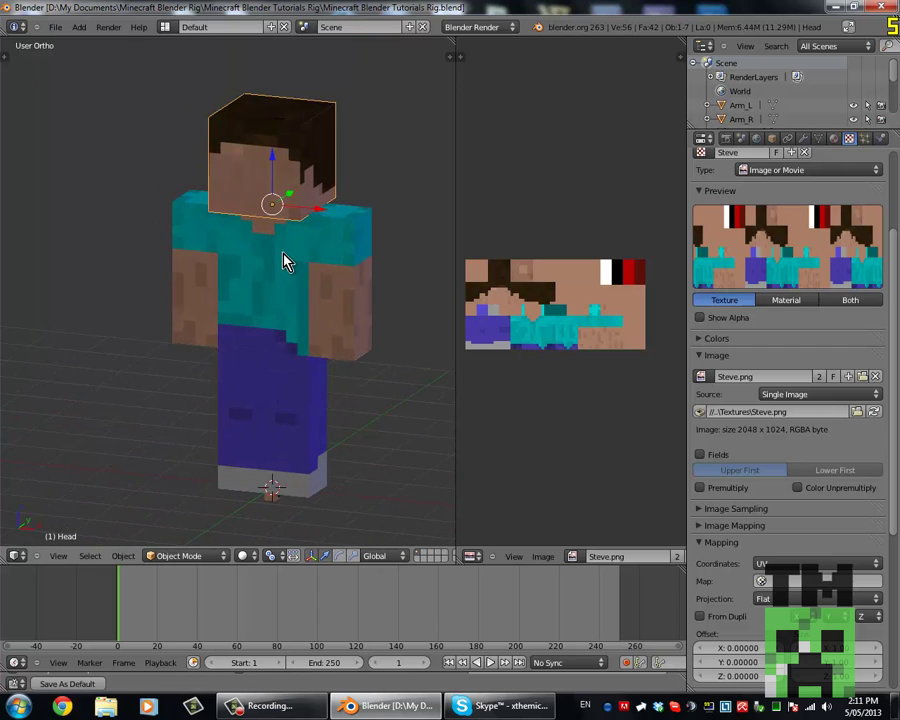
{"action": "key", "text": "KP_1"}
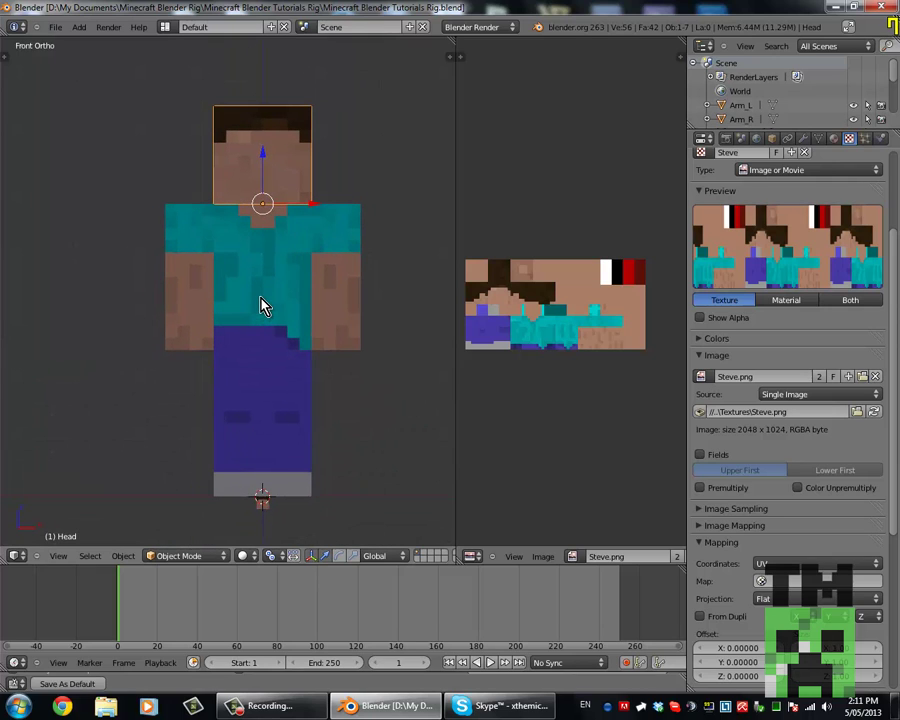
{"action": "key", "text": "shift+a"}
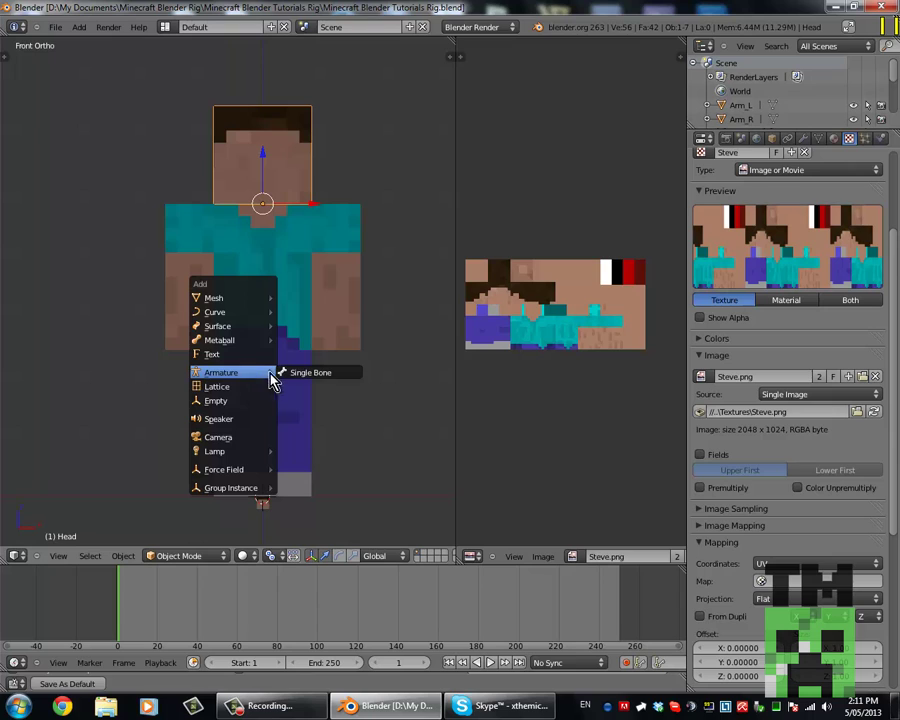
{"action": "left_click", "coordinate": [293, 375]}
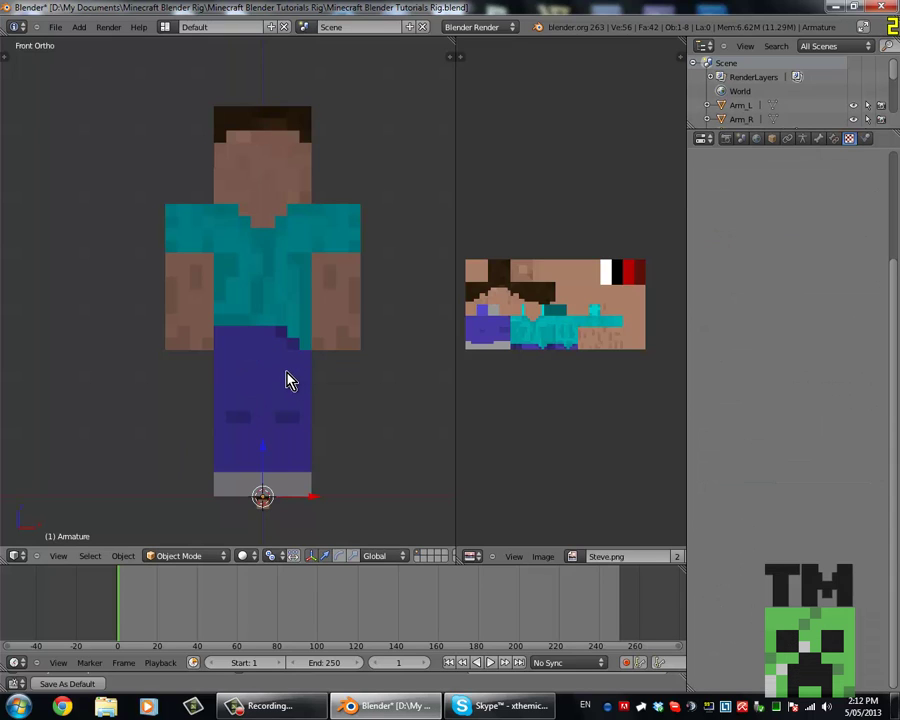
{"action": "middle_click_drag", "start_coordinate": [287, 381], "coordinate": [299, 376], "text": "shift"}
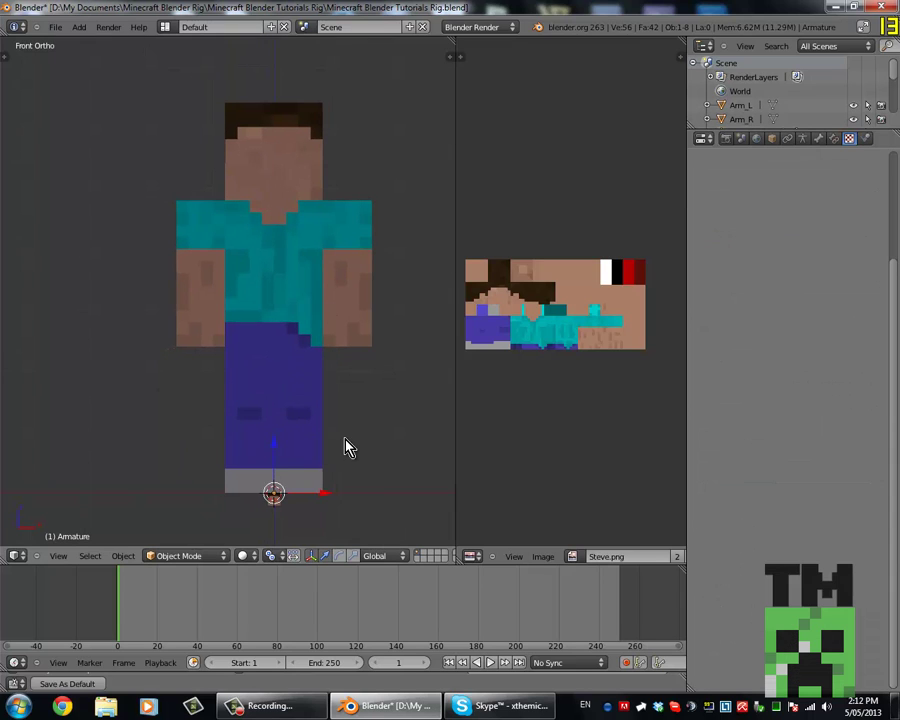
{"action": "key", "text": "g"}
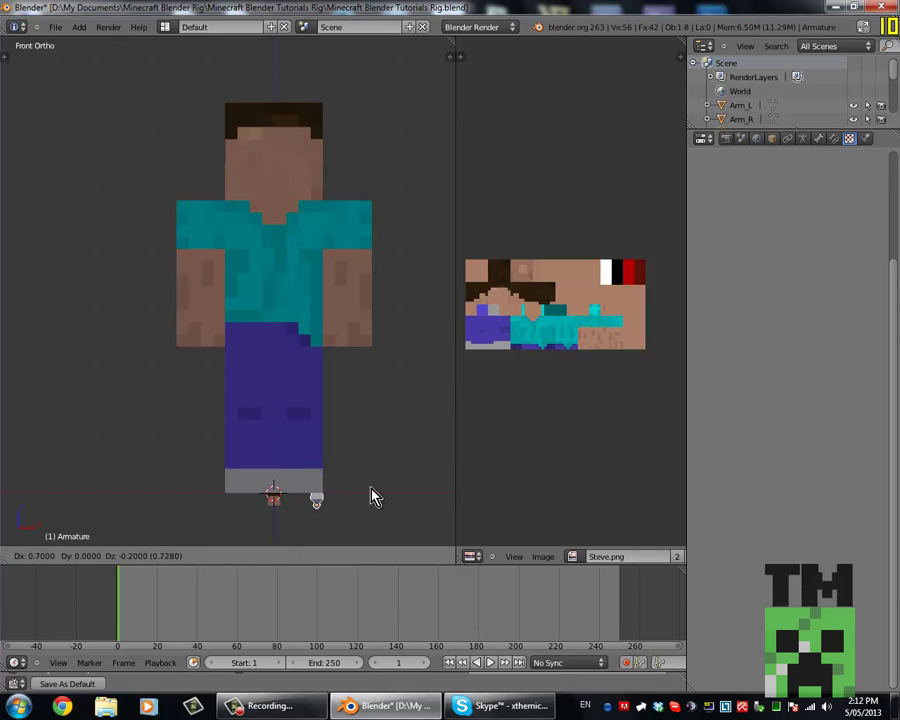
{"action": "key", "text": "Escape"}
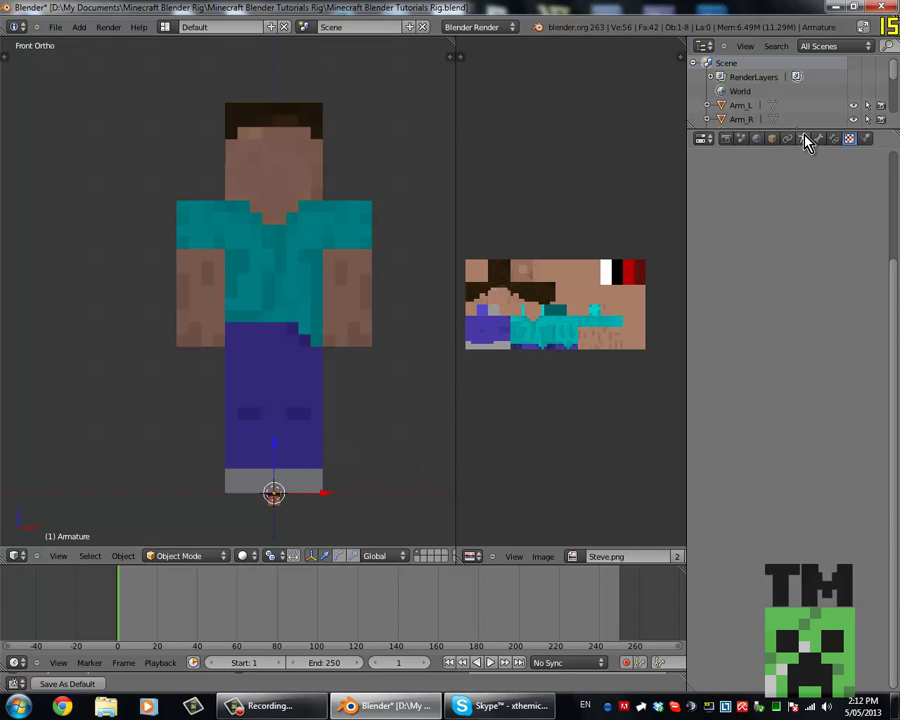
Turn on X-Ray display for the armature in its data settings.
{"action": "left_click", "coordinate": [805, 138]}
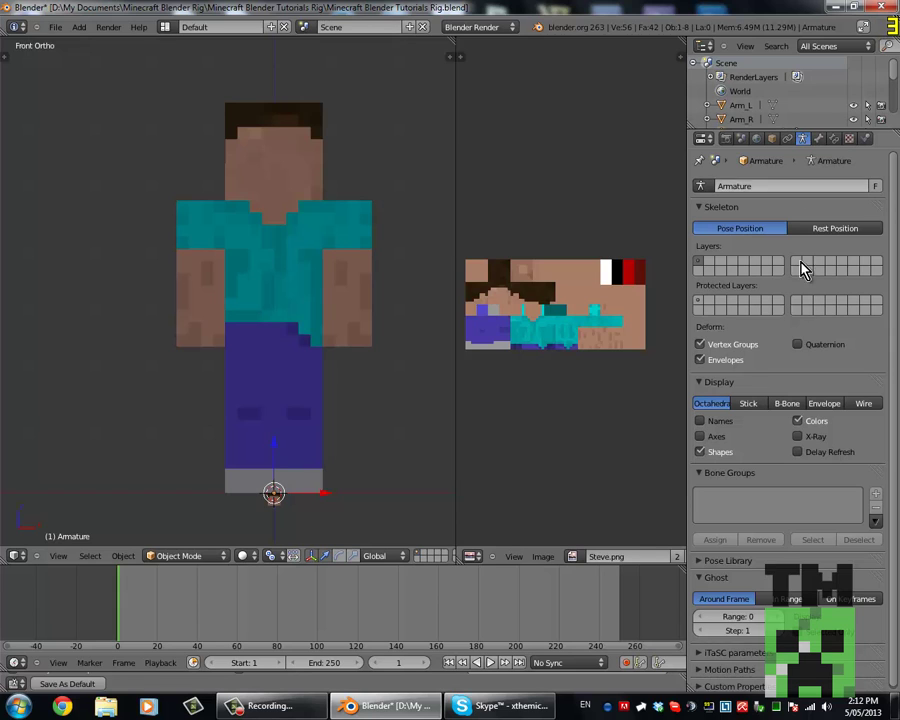
{"action": "left_click", "coordinate": [704, 383]}
{"action": "left_click", "coordinate": [704, 383]}
{"action": "left_click", "coordinate": [797, 437]}
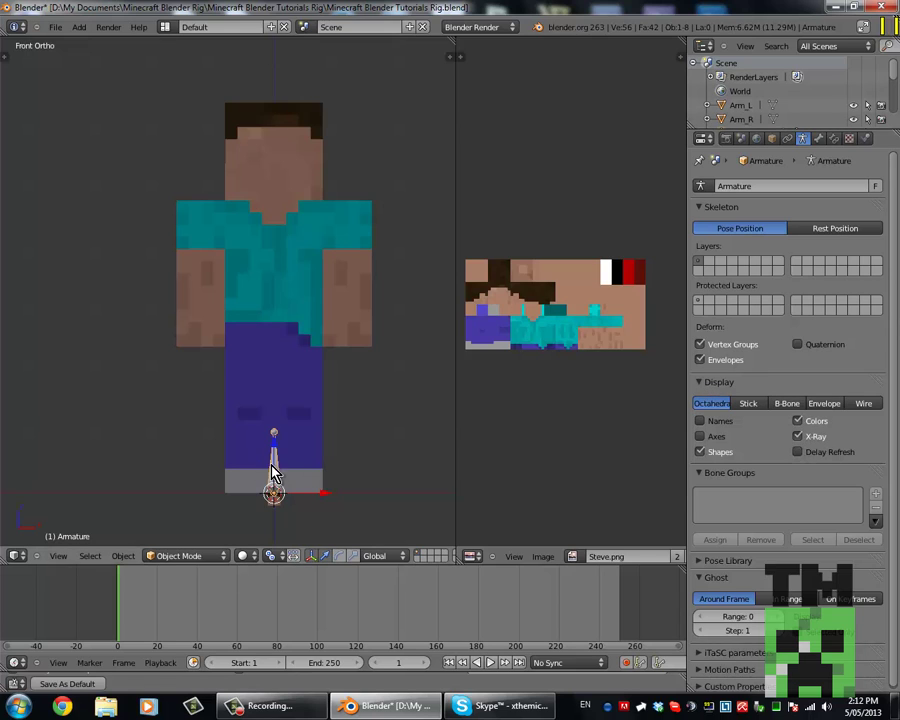
Move the armature straight up along Z so the bone's base sits where the legs meet the body.
{"action": "middle_click_drag", "start_coordinate": [264, 472], "coordinate": [303, 506], "text": "shift"}
{"action": "scroll", "coordinate": [301, 470], "scroll_direction": "up", "scroll_amount": 2}
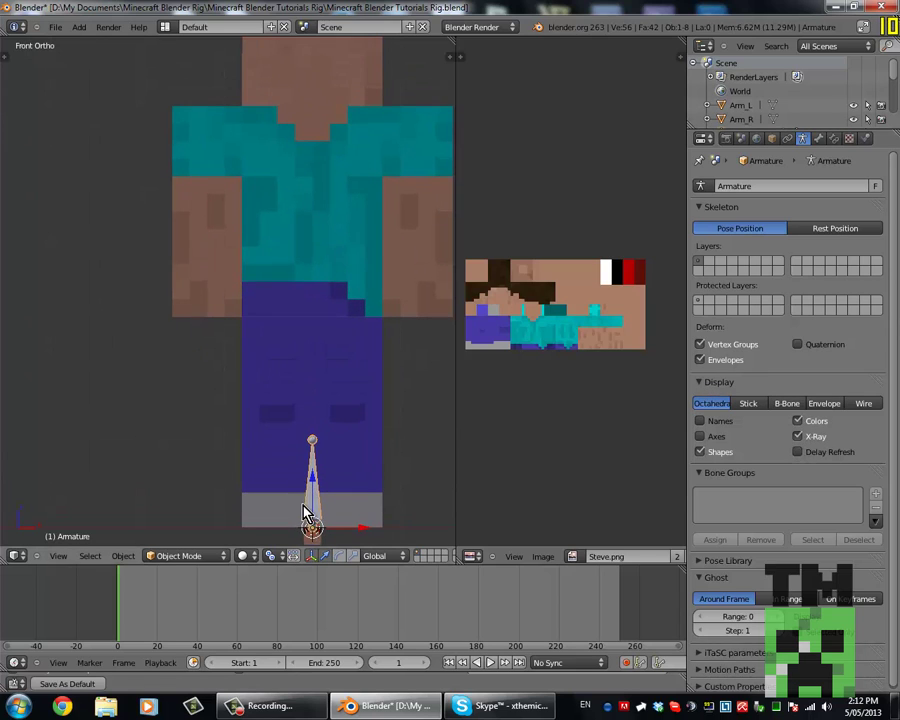
{"action": "key", "text": "g"}
{"action": "key", "text": "z"}
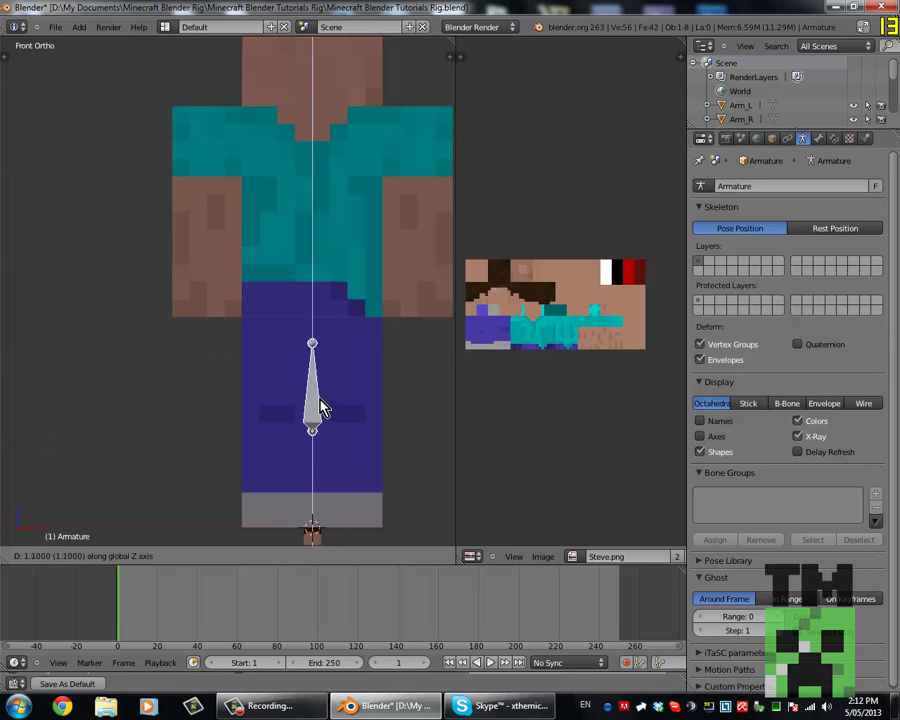
{"action": "left_click", "coordinate": [320, 326]}
{"action": "right_click", "coordinate": [335, 297]}
{"action": "scroll", "coordinate": [335, 295], "scroll_direction": "up", "scroll_amount": 4}
{"action": "right_click", "coordinate": [299, 301]}
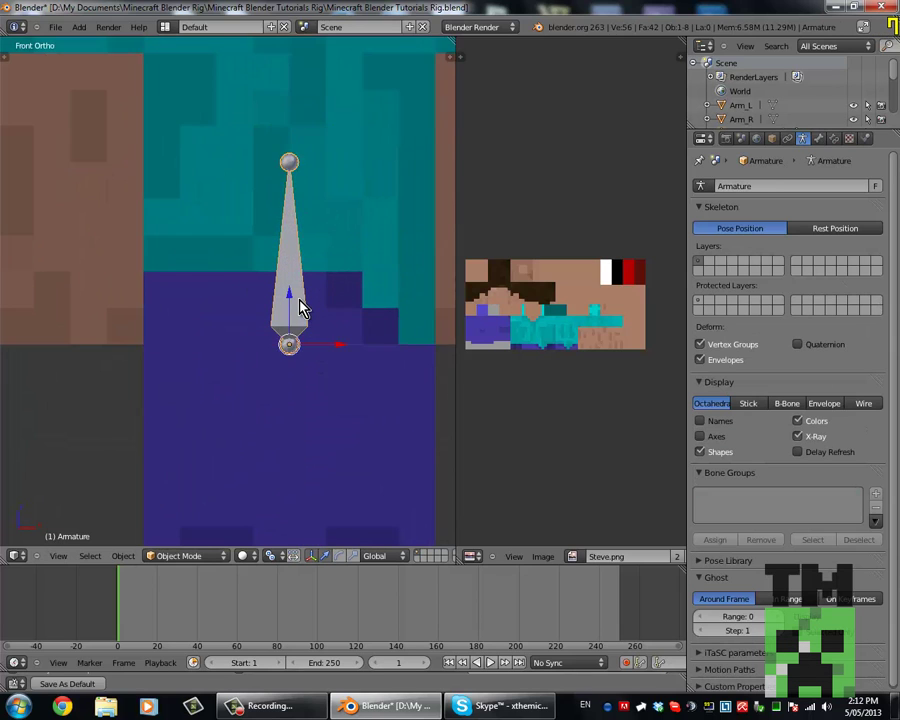
In Edit Mode, lower the bone's tip along Z to shorten it to a small root bone at the hips.
{"action": "scroll", "coordinate": [322, 306], "scroll_direction": "down", "scroll_amount": 4}
{"action": "scroll", "coordinate": [316, 304], "scroll_direction": "up", "scroll_amount": 5}
{"action": "key", "text": "Tab"}
{"action": "scroll", "coordinate": [302, 300], "scroll_direction": "up", "scroll_amount": 1}
{"action": "right_click", "coordinate": [300, 296]}
{"action": "scroll", "coordinate": [302, 290], "scroll_direction": "down", "scroll_amount": 2}
{"action": "middle_click_drag", "start_coordinate": [305, 325], "coordinate": [305, 400], "text": "shift"}
{"action": "scroll", "coordinate": [305, 242], "scroll_direction": "down", "scroll_amount": 2}
{"action": "right_click", "coordinate": [306, 211]}
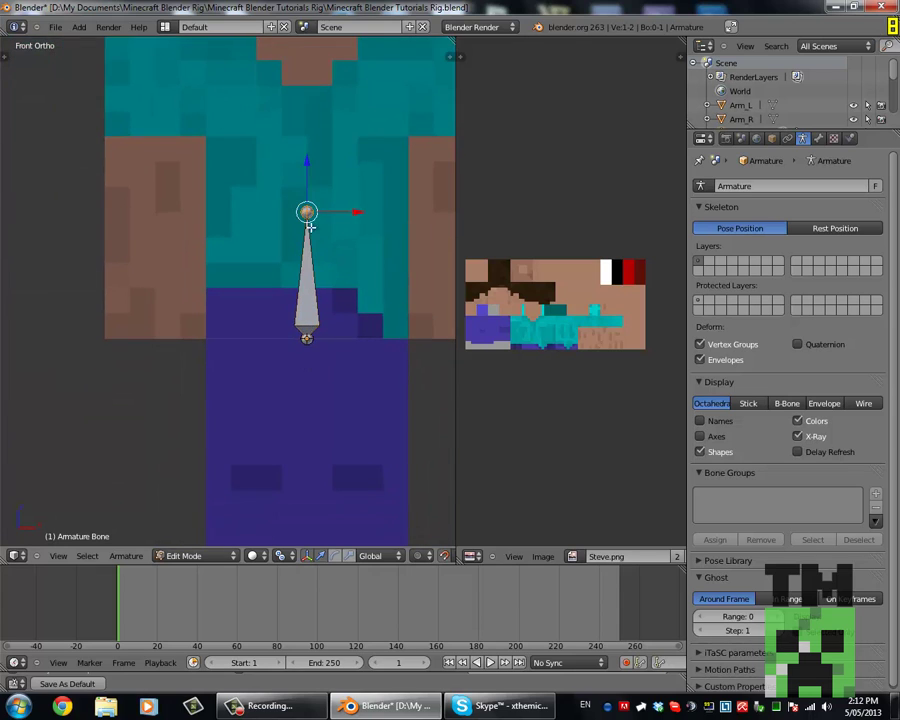
{"action": "scroll", "coordinate": [313, 277], "scroll_direction": "up", "scroll_amount": 3}
{"action": "middle_click_drag", "start_coordinate": [313, 277], "coordinate": [259, 129]}
{"action": "key", "text": "KP_1"}
{"action": "scroll", "coordinate": [279, 164], "scroll_direction": "up", "scroll_amount": 4}
{"action": "scroll", "coordinate": [257, 150], "scroll_direction": "down", "scroll_amount": 4}
{"action": "middle_click_drag", "start_coordinate": [257, 176], "coordinate": [259, 157], "text": "shift"}
{"action": "key", "text": "g"}
{"action": "key", "text": "z"}
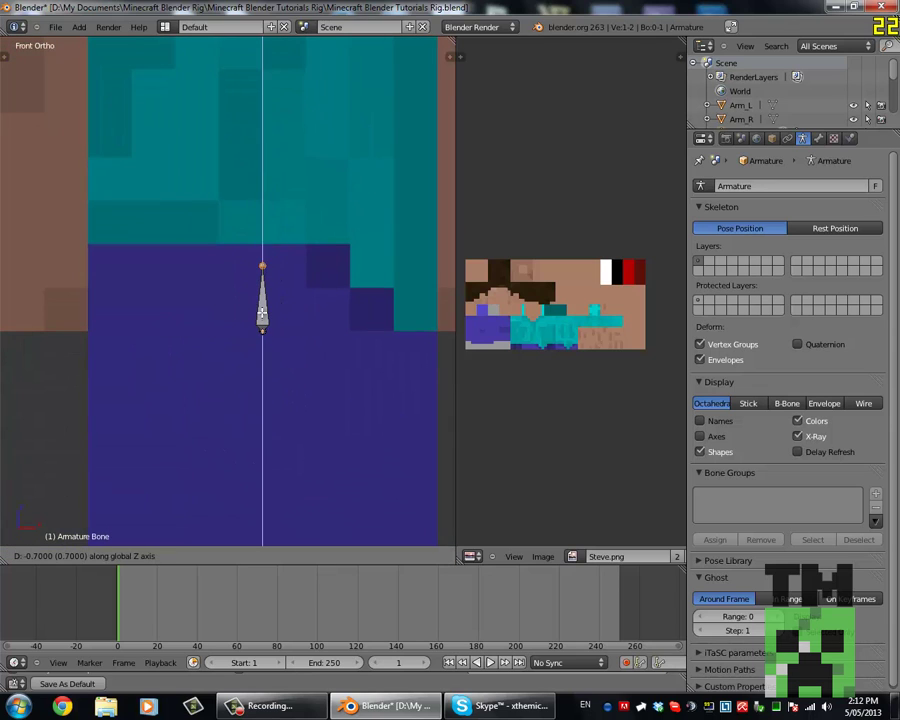
{"action": "left_click", "coordinate": [263, 325], "text": "ctrl"}
{"action": "scroll", "coordinate": [353, 285], "scroll_direction": "down", "scroll_amount": 4}
{"action": "scroll", "coordinate": [307, 290], "scroll_direction": "up", "scroll_amount": 4}
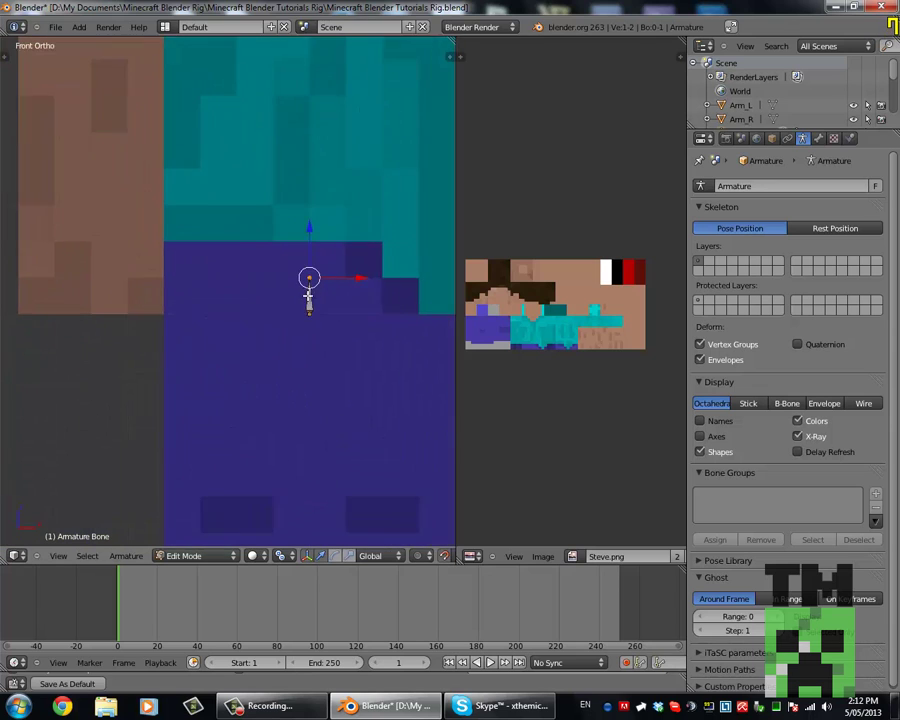
Move the small root bone down along Z so its tip sits on the boundary between body and legs.
{"action": "key", "text": "g"}
{"action": "key", "text": "z"}
{"action": "left_click", "coordinate": [312, 340]}
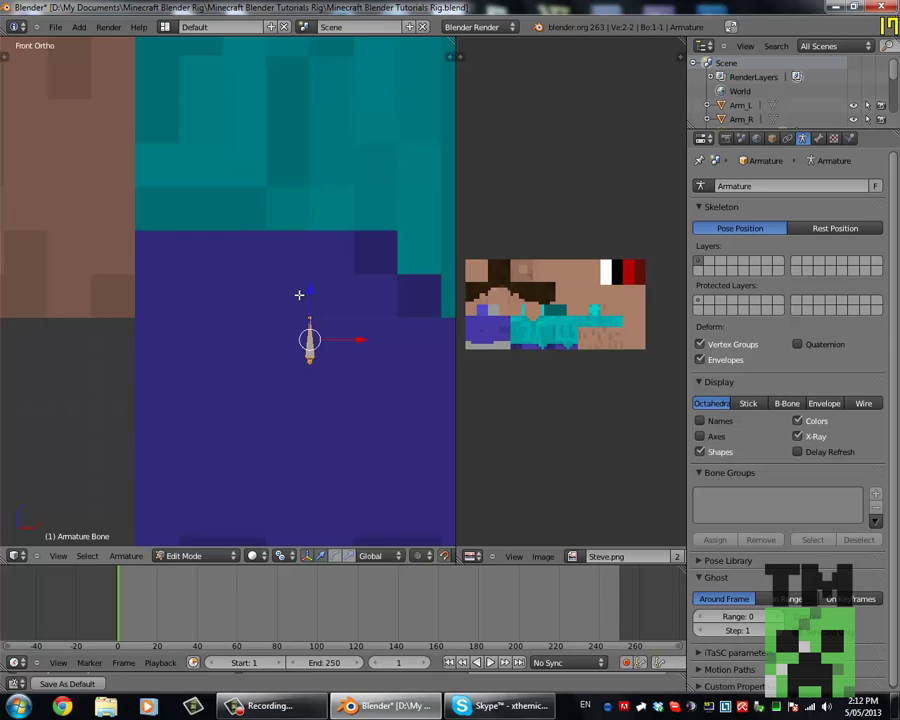
{"action": "middle_click_drag", "start_coordinate": [310, 327], "coordinate": [281, 340]}
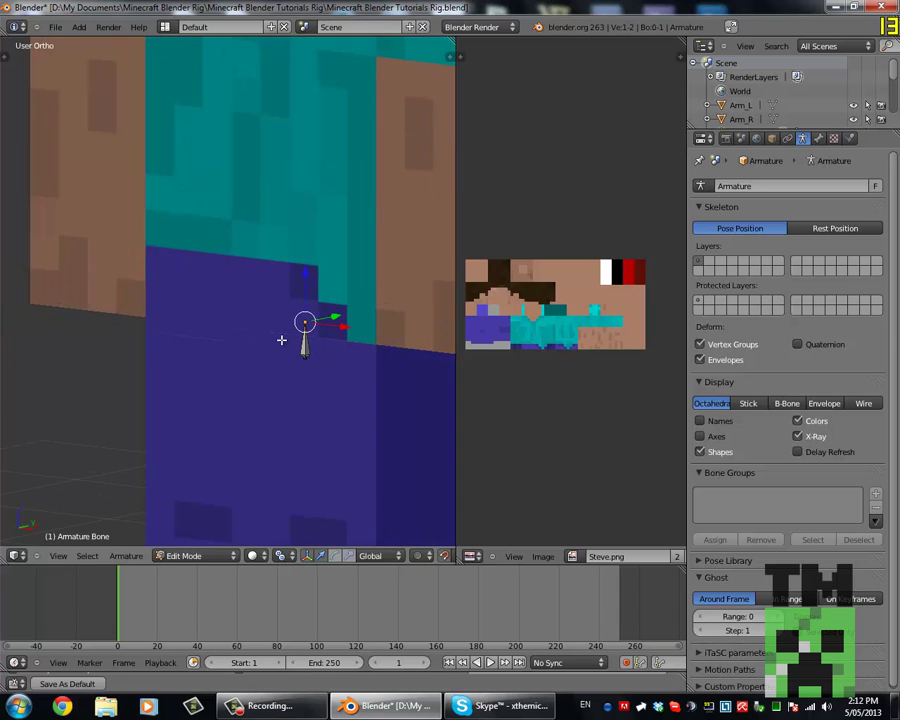
{"action": "key", "text": "KP_1"}
Extrude a spine bone about 2.4 units up along Z from the root bone's tip to the base of the head.
{"action": "scroll", "coordinate": [196, 365], "scroll_direction": "up", "scroll_amount": 7}
{"action": "scroll", "coordinate": [180, 353], "scroll_direction": "down", "scroll_amount": 10}
{"action": "key", "text": "e"}
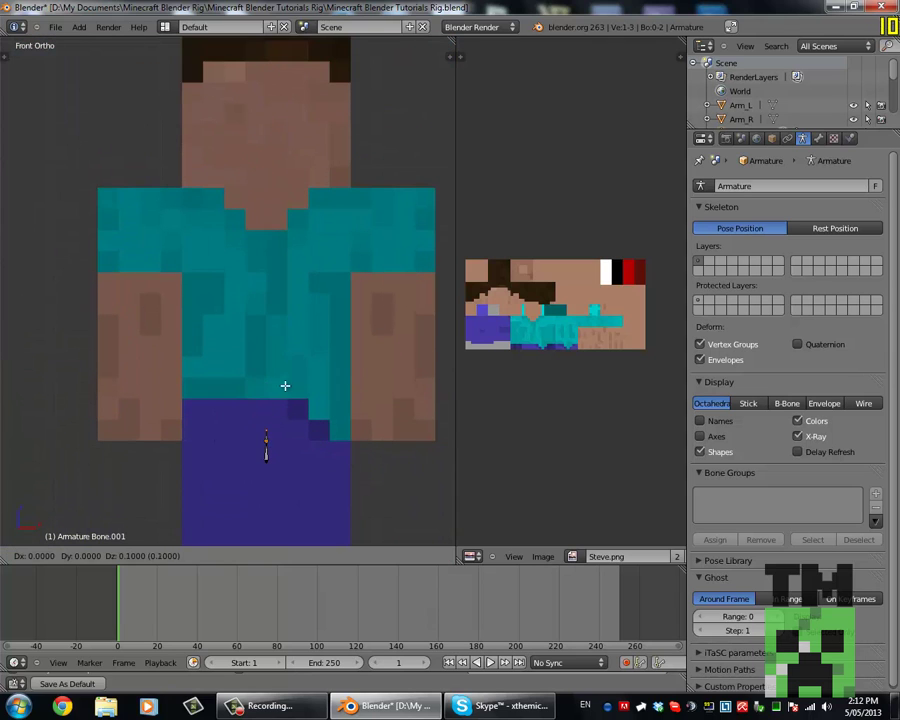
{"action": "key", "text": "z"}
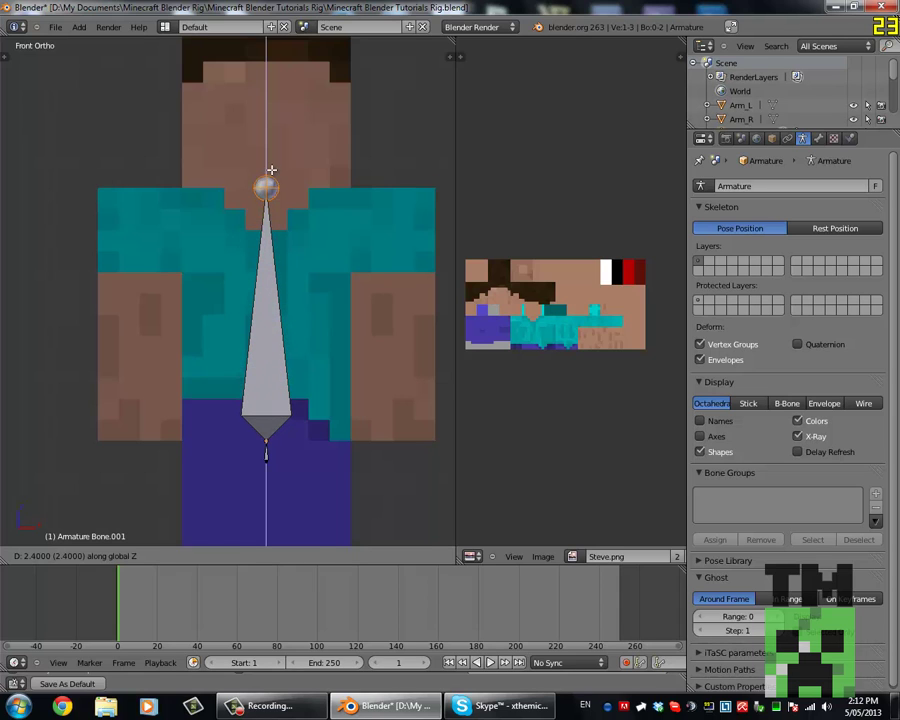
{"action": "left_click", "coordinate": [271, 171]}
{"action": "scroll", "coordinate": [200, 198], "scroll_direction": "up", "scroll_amount": 1}
{"action": "key", "text": "Tab"}
{"action": "right_click", "coordinate": [216, 192]}
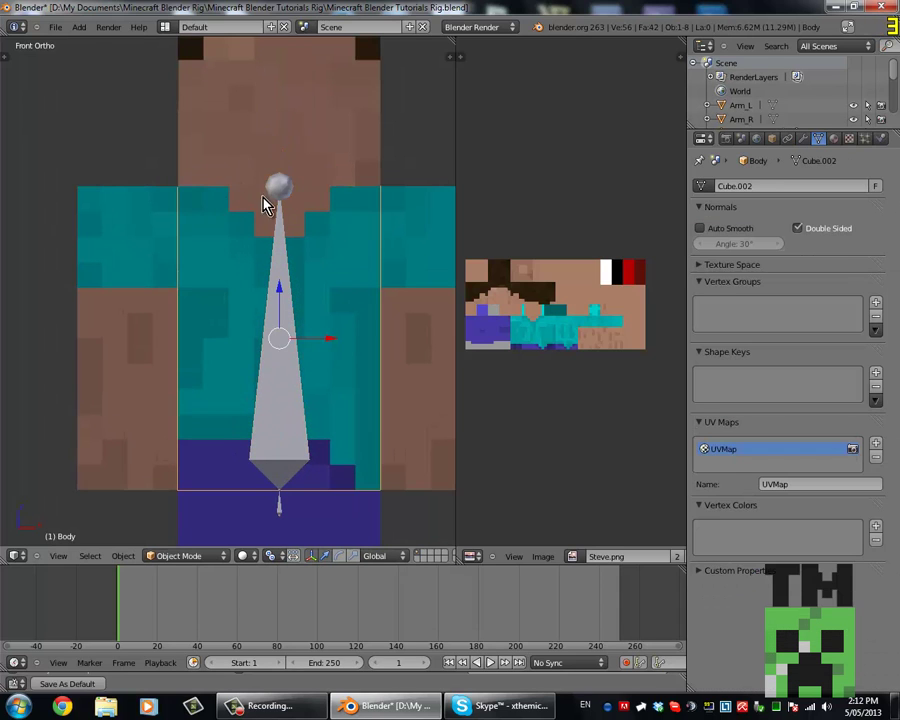
{"action": "right_click", "coordinate": [266, 205]}
{"action": "key", "text": "Tab"}
{"action": "scroll", "coordinate": [266, 205], "scroll_direction": "down", "scroll_amount": 2}
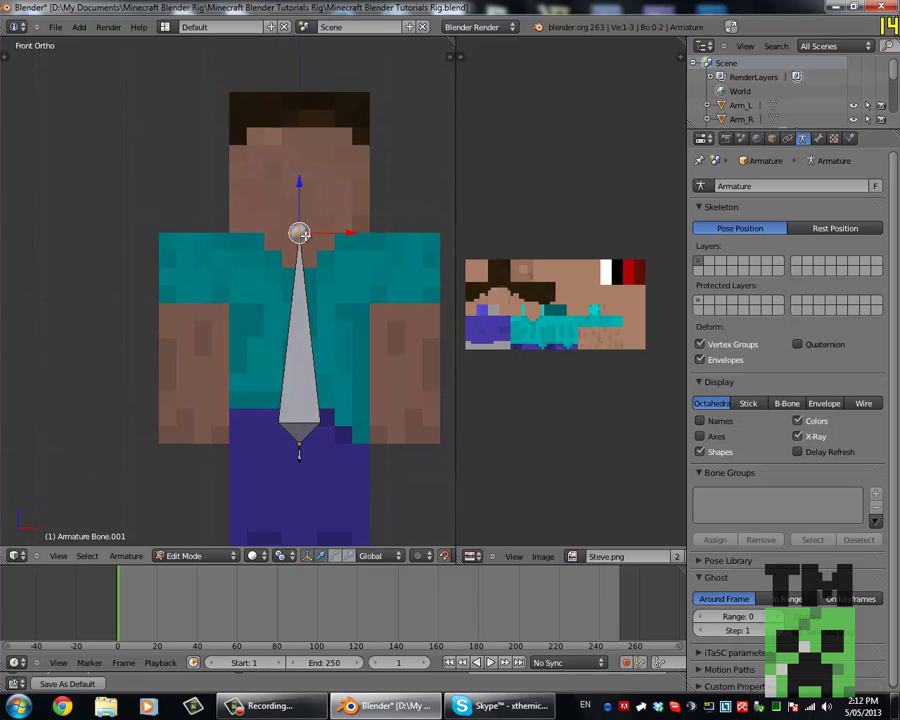
Extrude a bone along X from the neck to the character's right shoulder, and another down along Z to the end of that arm.
{"action": "mouse_move", "coordinate": [302, 243]}
{"action": "middle_mouse_down", "text": "shift"}
{"action": "mouse_move", "coordinate": [328, 233]}
{"action": "mouse_move", "coordinate": [304, 243]}
{"action": "middle_mouse_up", "text": "shift"}
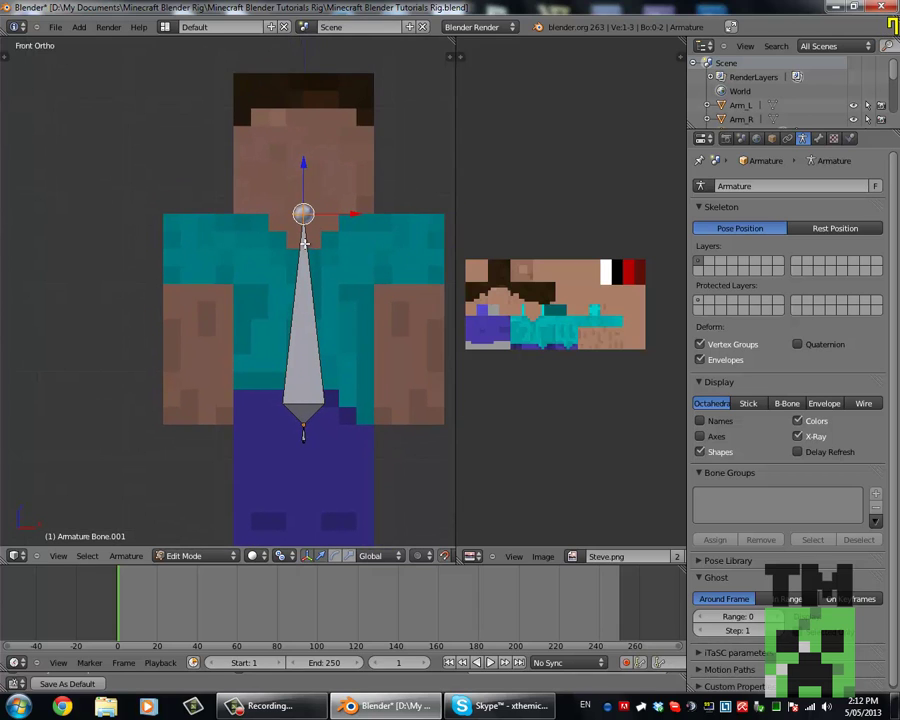
{"action": "key", "text": "e"}
{"action": "key", "text": "x"}
{"action": "left_click", "coordinate": [197, 242]}
{"action": "key", "text": "e"}
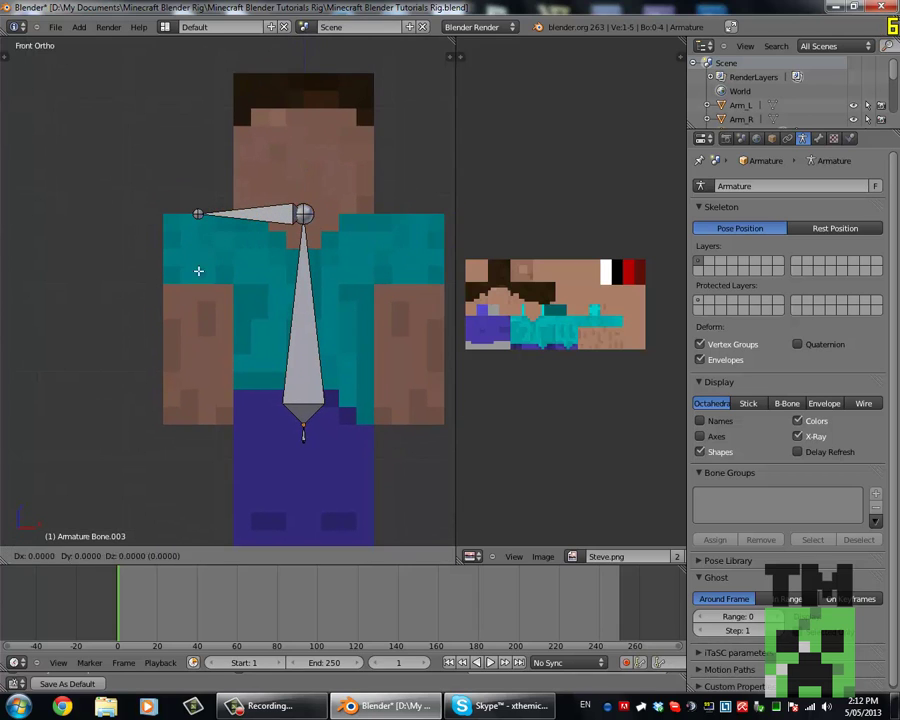
{"action": "key", "text": "z"}
{"action": "left_click", "coordinate": [211, 435]}
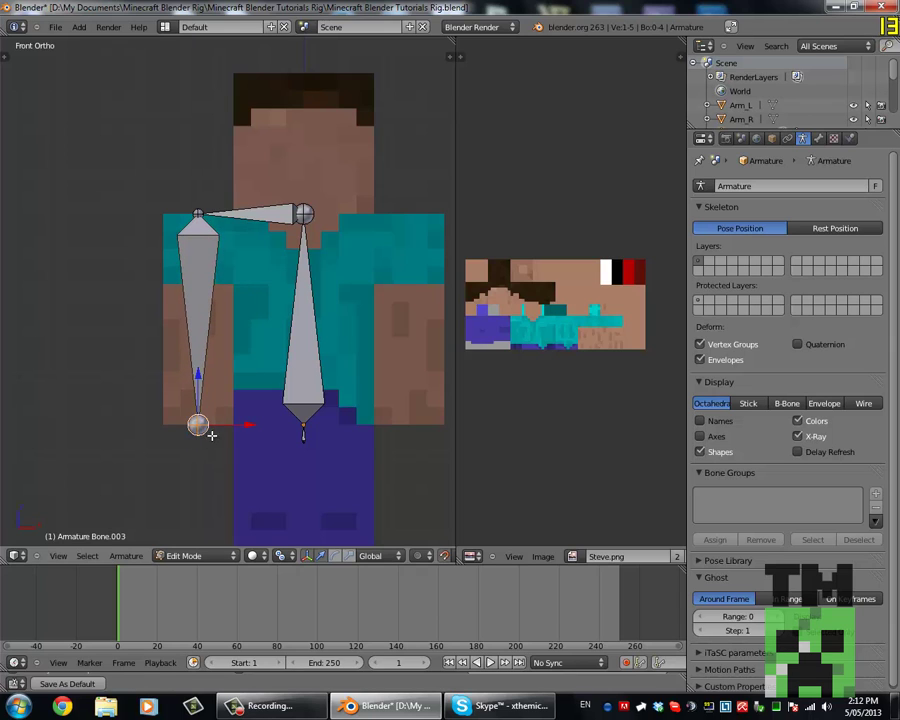
Delete the horizontal bone connecting the neck to the character's right arm.
{"action": "middle_click_drag", "start_coordinate": [262, 217], "coordinate": [207, 205], "text": "shift"}
{"action": "key", "text": "x"}
{"action": "key", "text": "Return"}
Extrude a bone along X from the neck to the character's left shoulder, and another down along Z to the arm's end.
{"action": "key", "text": "e"}
{"action": "key", "text": "x"}
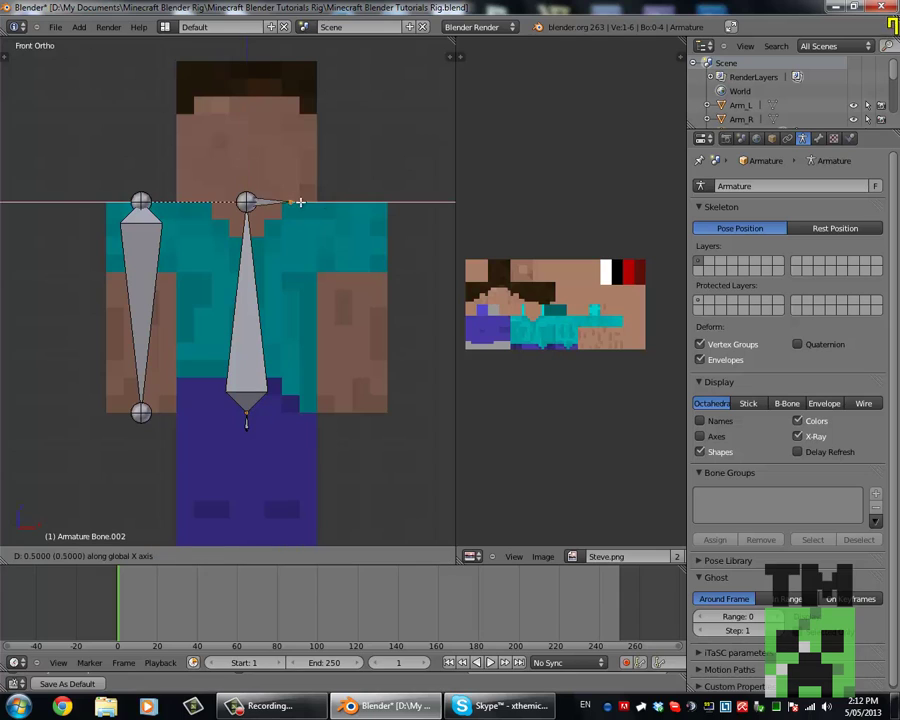
{"action": "left_click", "coordinate": [355, 202]}
{"action": "key", "text": "e"}
{"action": "key", "text": "z"}
{"action": "left_click", "coordinate": [352, 420]}
{"action": "key", "text": "g"}
{"action": "key", "text": "z"}
{"action": "left_click", "coordinate": [355, 410], "text": "ctrl"}
Delete the horizontal bone connecting the neck to the character's left arm.
{"action": "key", "text": "x"}
{"action": "left_click", "coordinate": [214, 248]}
{"action": "middle_click_drag", "start_coordinate": [214, 248], "coordinate": [309, 219]}
{"action": "key", "text": "KP_1"}
Subdivide both arm bones and the spine bone into two segments each.
{"action": "right_click", "coordinate": [351, 230]}
{"action": "middle_click_drag", "start_coordinate": [244, 306], "coordinate": [258, 272], "text": "shift"}
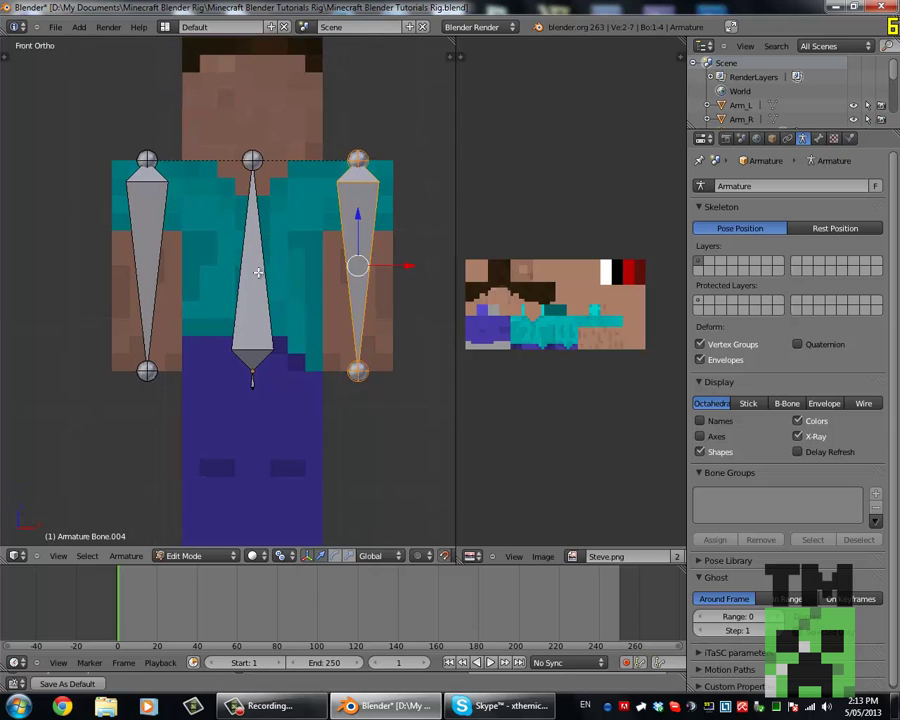
{"action": "key", "text": "w"}
{"action": "left_click", "coordinate": [366, 261]}
{"action": "right_click", "coordinate": [148, 265]}
{"action": "key", "text": "w"}
{"action": "left_click", "coordinate": [150, 262]}
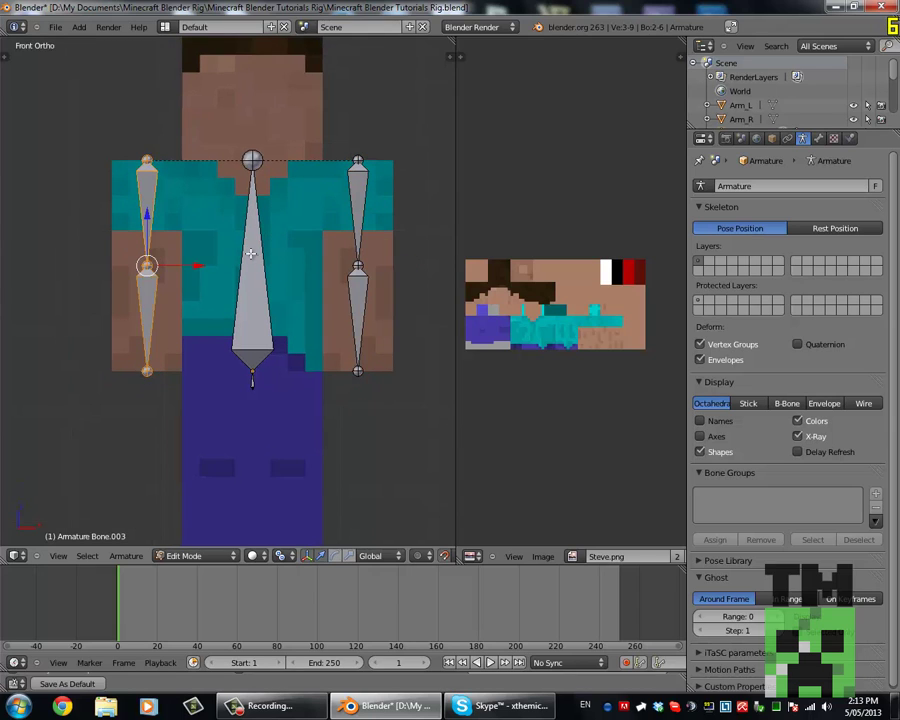
{"action": "right_click", "coordinate": [251, 254]}
{"action": "key", "text": "w"}
{"action": "left_click", "coordinate": [251, 257]}
Duplicate the lower spine bone onto the character's right leg and move its free end down along Z to the foot.
{"action": "middle_click_drag", "start_coordinate": [219, 326], "coordinate": [287, 229], "text": "shift"}
{"action": "scroll", "coordinate": [287, 229], "scroll_direction": "down", "scroll_amount": 2}
{"action": "scroll", "coordinate": [276, 204], "scroll_direction": "up", "scroll_amount": 4}
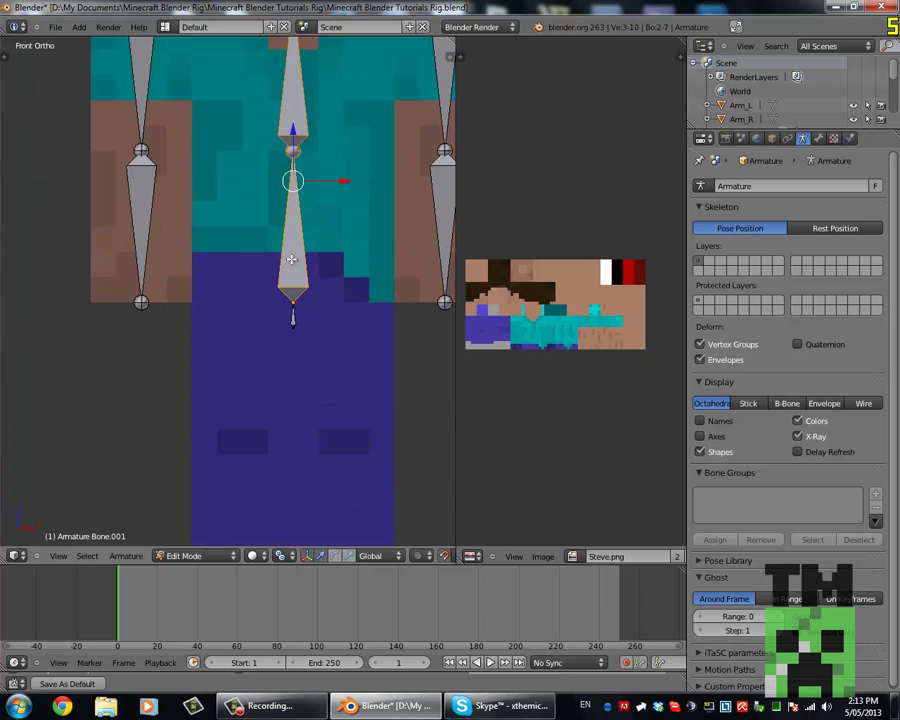
{"action": "key", "text": "shift+d"}
{"action": "left_click", "coordinate": [236, 169]}
{"action": "right_click", "coordinate": [251, 60]}
{"action": "key", "text": "g"}
{"action": "key", "text": "z"}
{"action": "left_click", "coordinate": [241, 511]}
Duplicate the leg bone along X onto the character's left leg and subdivide both leg bones into two segments.
{"action": "right_click", "coordinate": [237, 462]}
{"action": "key", "text": "shift+d"}
{"action": "key", "text": "x"}
{"action": "left_click", "coordinate": [340, 430]}
{"action": "key", "text": "w"}
{"action": "left_click", "coordinate": [302, 359]}
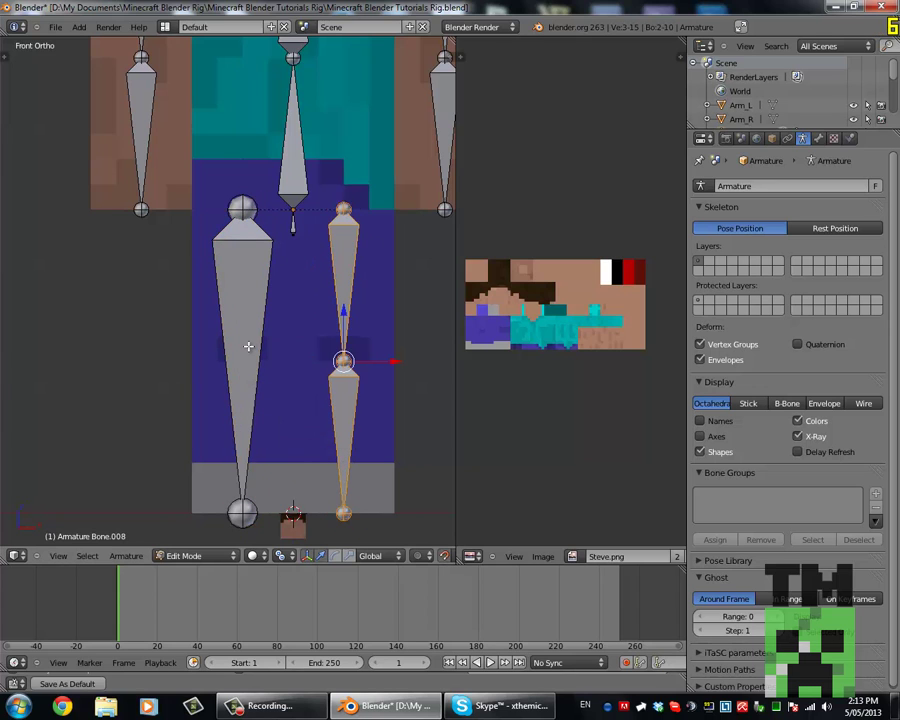
{"action": "right_click", "coordinate": [249, 346]}
{"action": "key", "text": "w"}
{"action": "left_click", "coordinate": [249, 346]}
Extrude two bones up along Z from the spine's top joint, ending at the top of the head.
{"action": "scroll", "coordinate": [264, 360], "scroll_direction": "down", "scroll_amount": 3}
{"action": "scroll", "coordinate": [277, 165], "scroll_direction": "up", "scroll_amount": 2}
{"action": "middle_click_drag", "start_coordinate": [272, 153], "coordinate": [264, 348], "text": "shift"}
{"action": "right_click", "coordinate": [275, 300]}
{"action": "key", "text": "e"}
{"action": "key", "text": "z"}
{"action": "left_click", "coordinate": [277, 179]}
{"action": "key", "text": "e"}
{"action": "key", "text": "z"}
{"action": "left_click", "coordinate": [278, 135]}
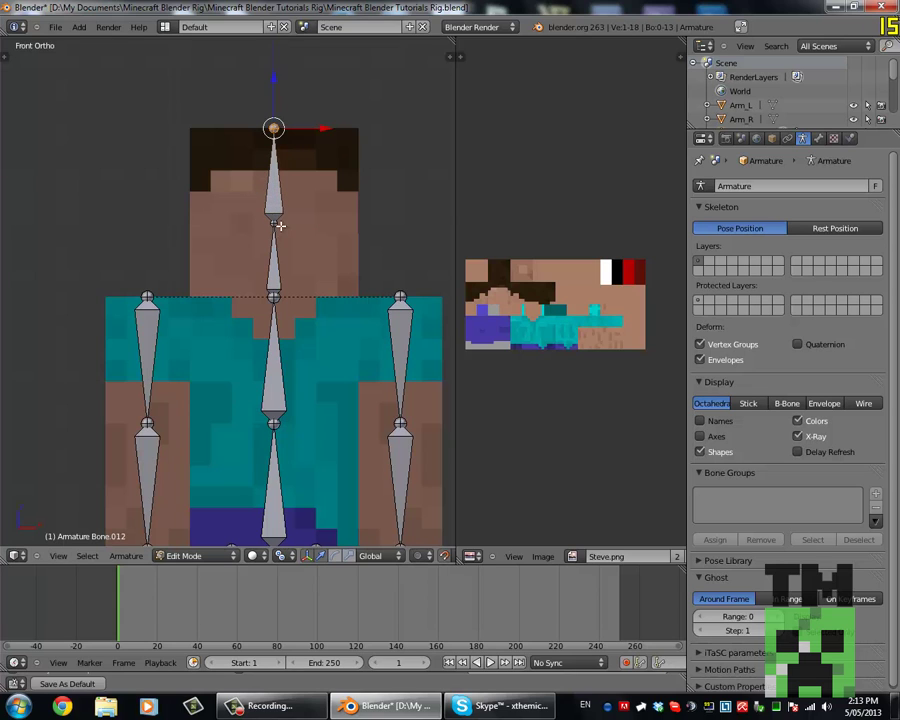
Lower the joint between the two head bones about 0.6 units along Z, close to the base of the head.
{"action": "key", "text": "g"}
{"action": "key", "text": "z"}
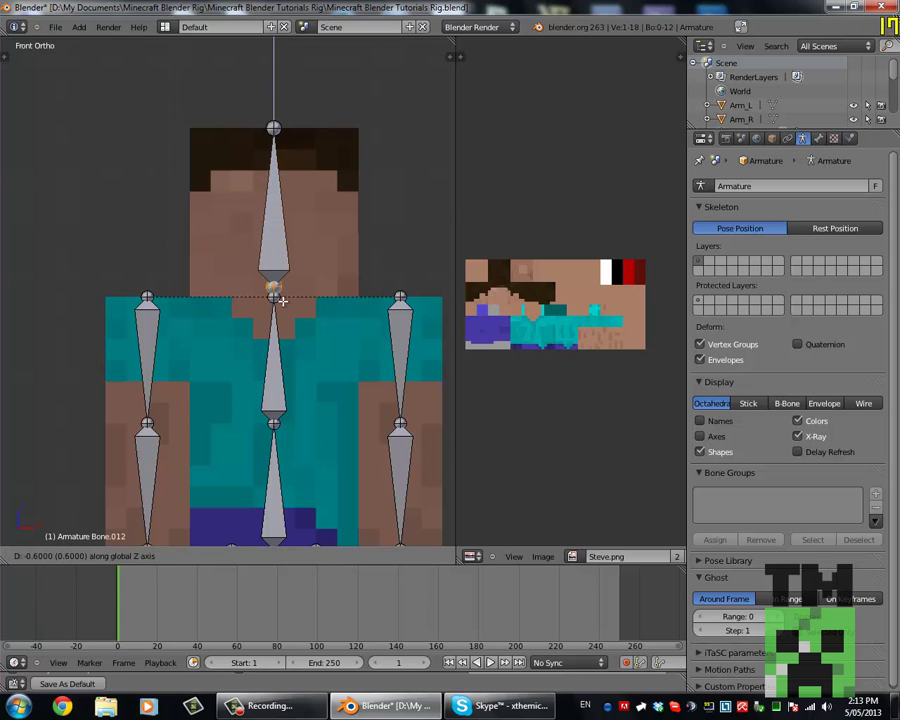
{"action": "left_click", "coordinate": [282, 300]}
Switch the armature from Edit Mode to Pose Mode.
{"action": "scroll", "coordinate": [258, 264], "scroll_direction": "down", "scroll_amount": 5, "text": "shift"}
{"action": "scroll", "coordinate": [310, 294], "scroll_direction": "down", "scroll_amount": 2}
{"action": "middle_click_drag", "start_coordinate": [310, 294], "coordinate": [280, 283]}
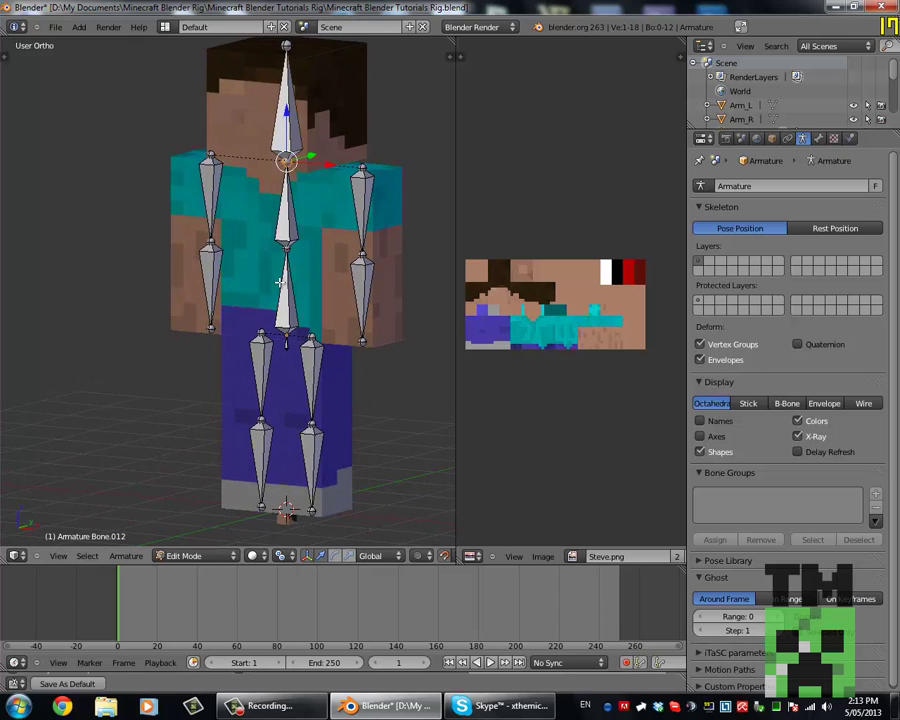
{"action": "left_click", "coordinate": [205, 549]}
{"action": "left_click", "coordinate": [206, 507]}
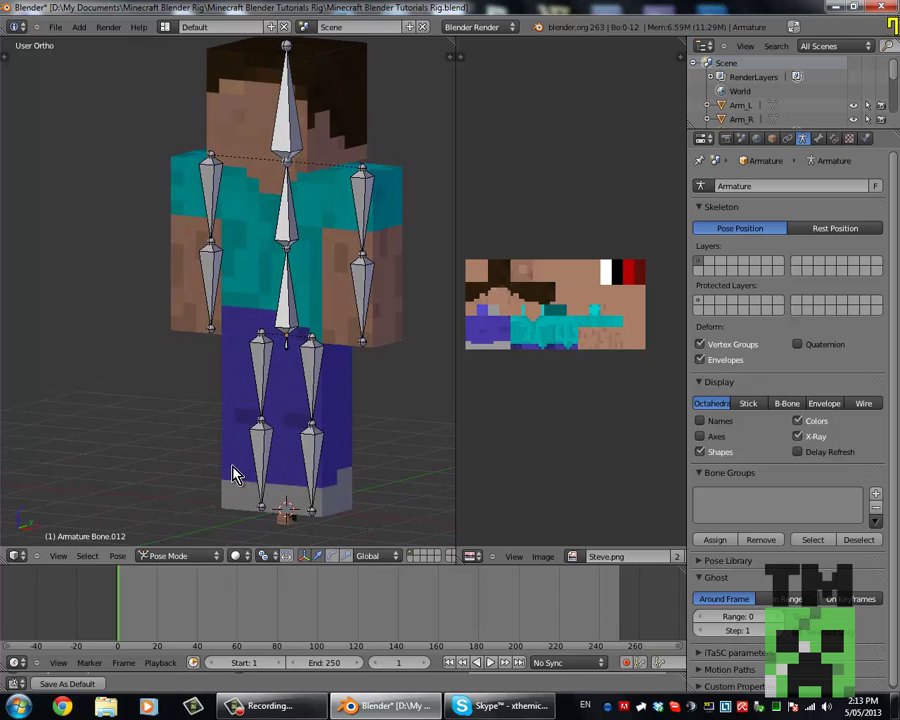
{"action": "left_click", "coordinate": [166, 559]}
{"action": "middle_click_drag", "start_coordinate": [289, 251], "coordinate": [274, 300], "text": "shift"}
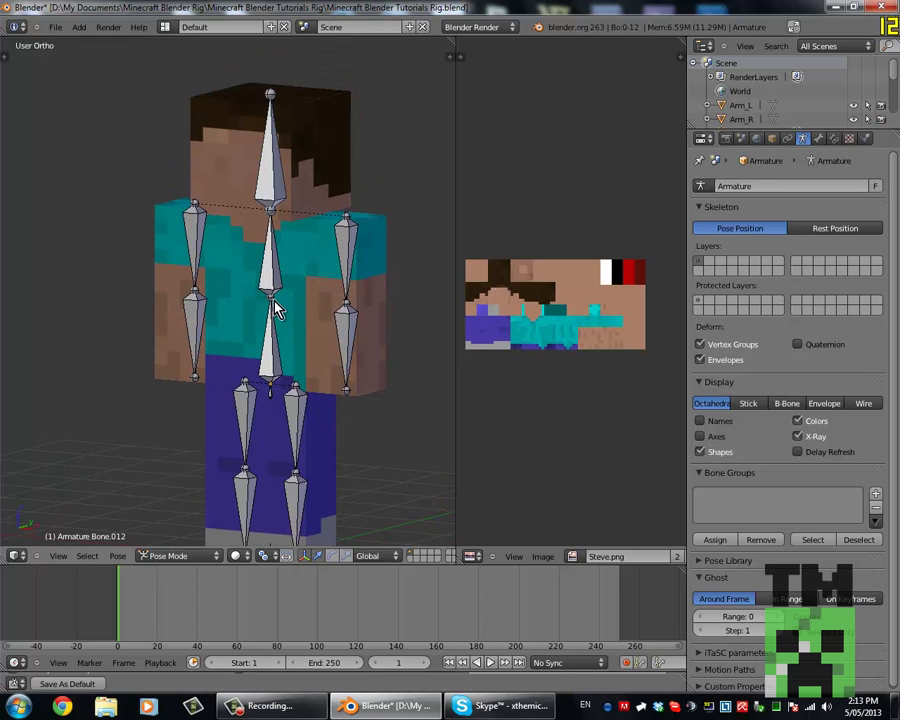
Try moving the small root bone along the Y axis to test how the armature follows it.
{"action": "right_click", "coordinate": [268, 396]}
{"action": "scroll", "coordinate": [262, 392], "scroll_direction": "up", "scroll_amount": 5}
{"action": "scroll", "coordinate": [244, 410], "scroll_direction": "down", "scroll_amount": 5}
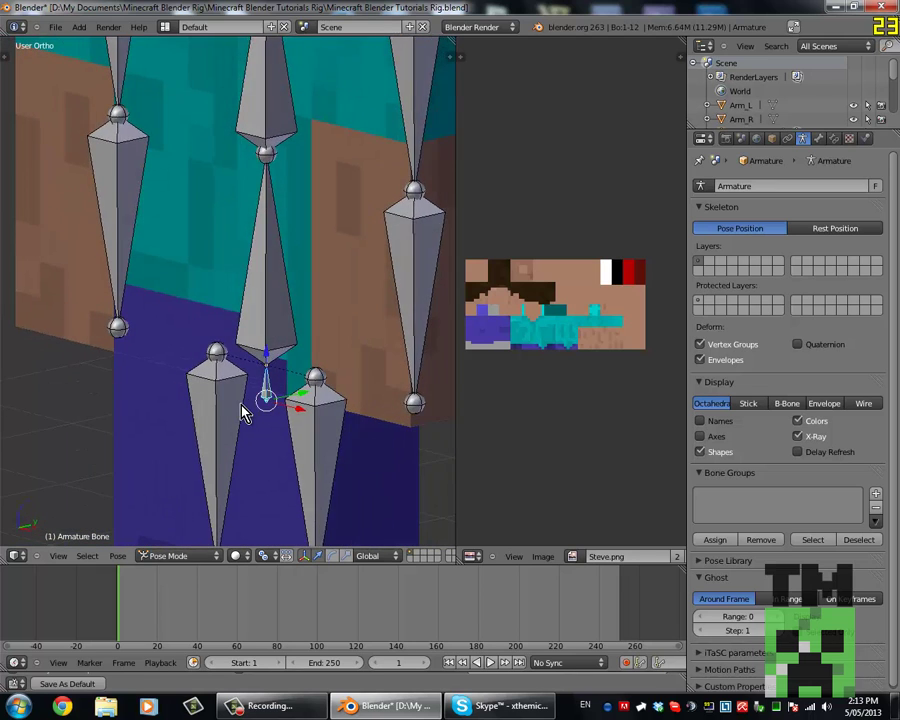
{"action": "scroll", "coordinate": [244, 422], "scroll_direction": "down", "scroll_amount": 3}
{"action": "key", "text": "g"}
{"action": "key", "text": "y"}
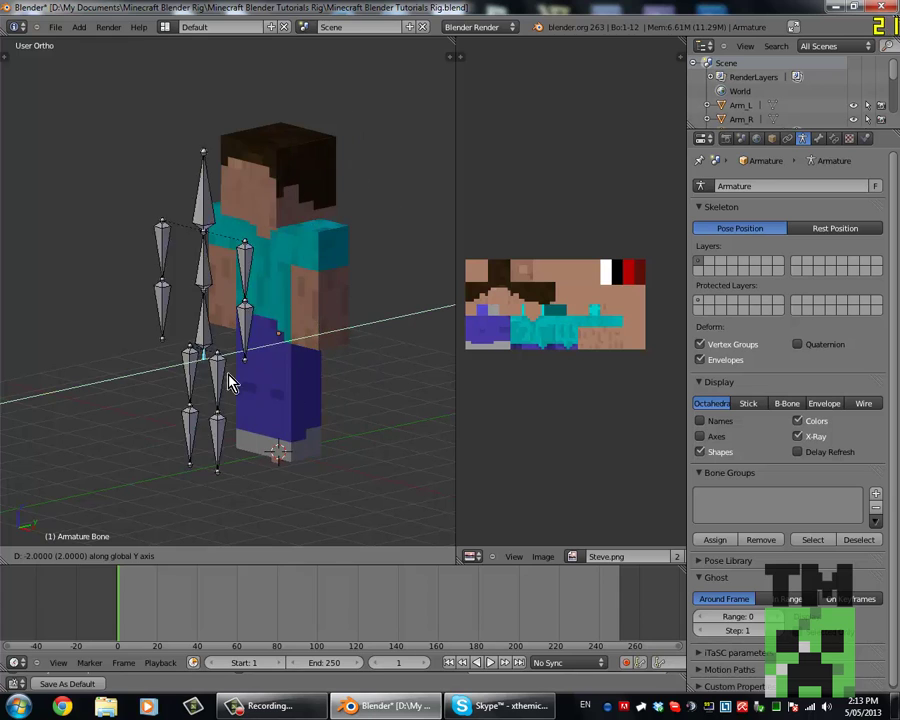
{"action": "right_click", "coordinate": [273, 371]}
Try rotating the lower spine bone about the X axis and another bone above it to test their movement.
{"action": "scroll", "coordinate": [270, 325], "scroll_direction": "up", "scroll_amount": 4}
{"action": "right_click", "coordinate": [291, 316]}
{"action": "key", "text": "r"}
{"action": "key", "text": "x"}
{"action": "right_click", "coordinate": [291, 225]}
{"action": "key", "text": "r"}
{"action": "right_click", "coordinate": [285, 226]}
Select the head, lower right arm and upper right leg bones in turn to check how they sit on the model.
{"action": "right_click", "coordinate": [378, 185]}
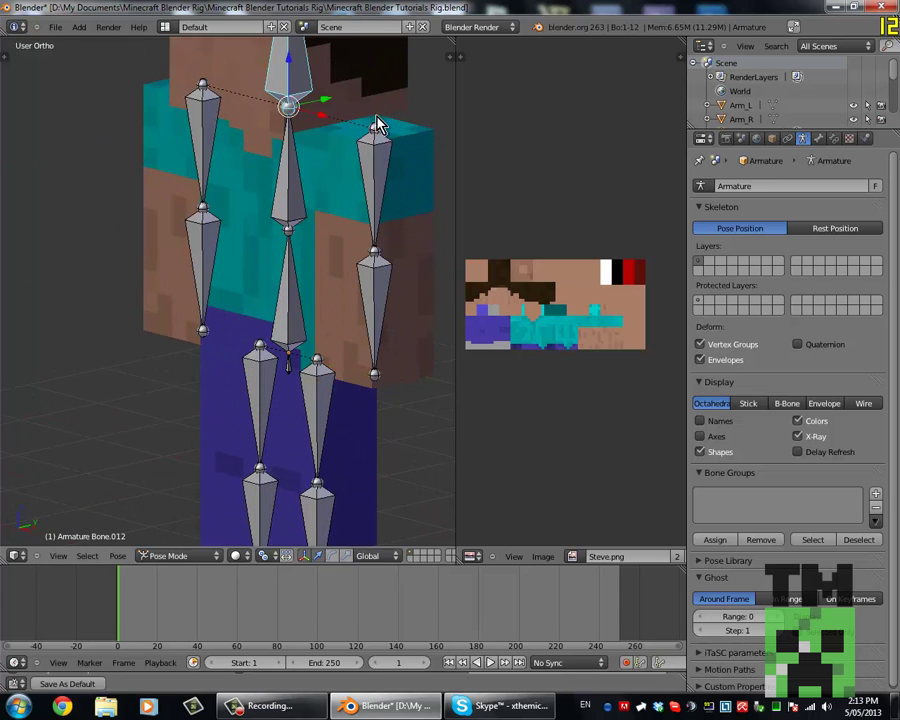
{"action": "right_click", "coordinate": [200, 255]}
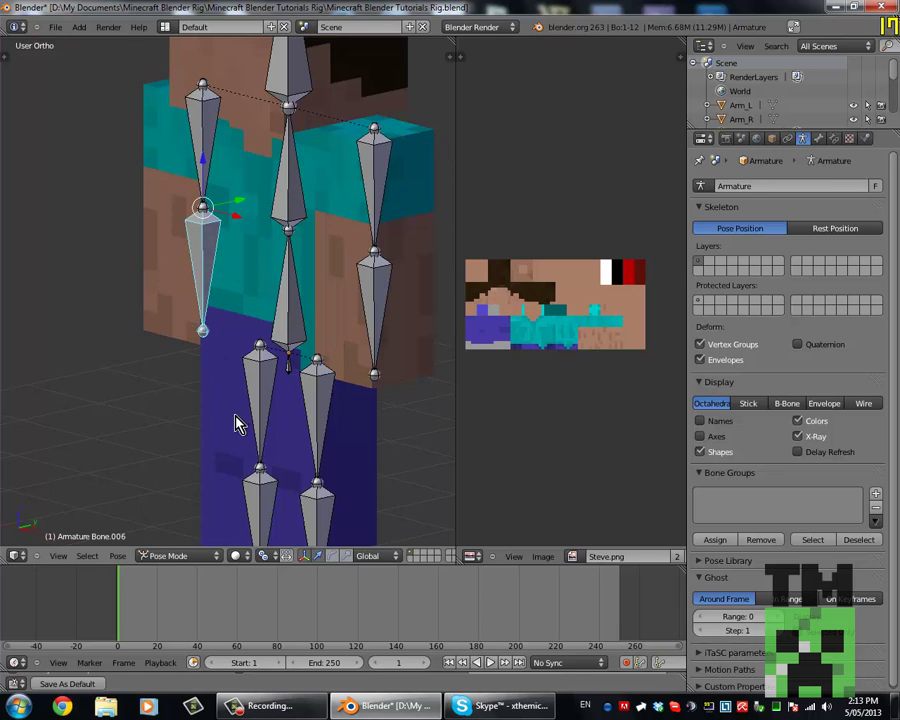
{"action": "right_click", "coordinate": [259, 428]}
{"action": "scroll", "coordinate": [262, 406], "scroll_direction": "down", "scroll_amount": 5}
{"action": "scroll", "coordinate": [290, 396], "scroll_direction": "up", "scroll_amount": 5}
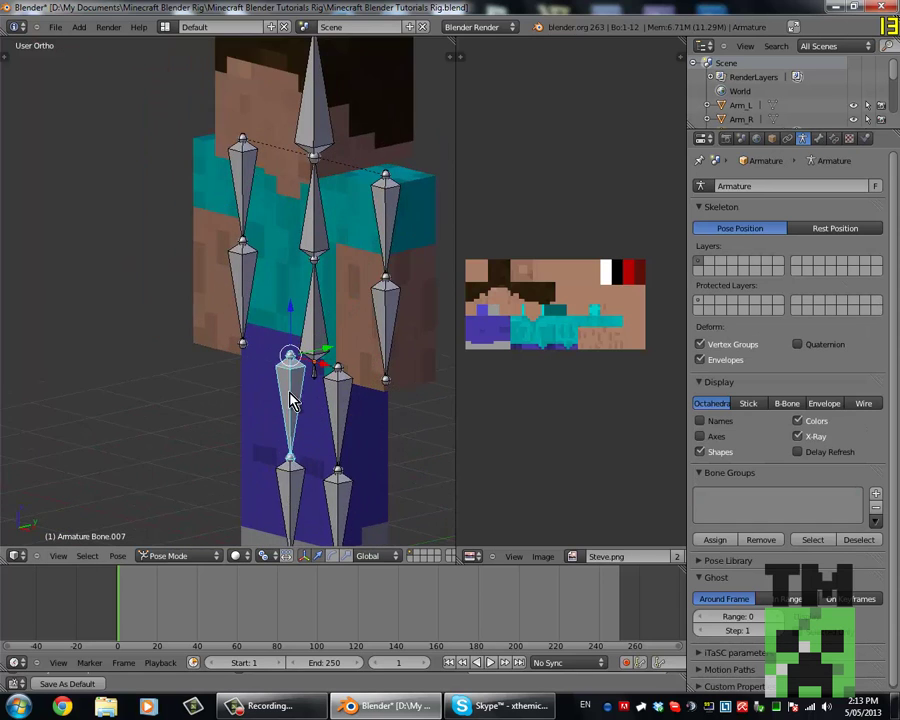
{"action": "scroll", "coordinate": [215, 400], "scroll_direction": "down", "scroll_amount": 5}
{"action": "middle_click_drag", "start_coordinate": [215, 400], "coordinate": [260, 380]}
{"action": "scroll", "coordinate": [283, 316], "scroll_direction": "up", "scroll_amount": 3}
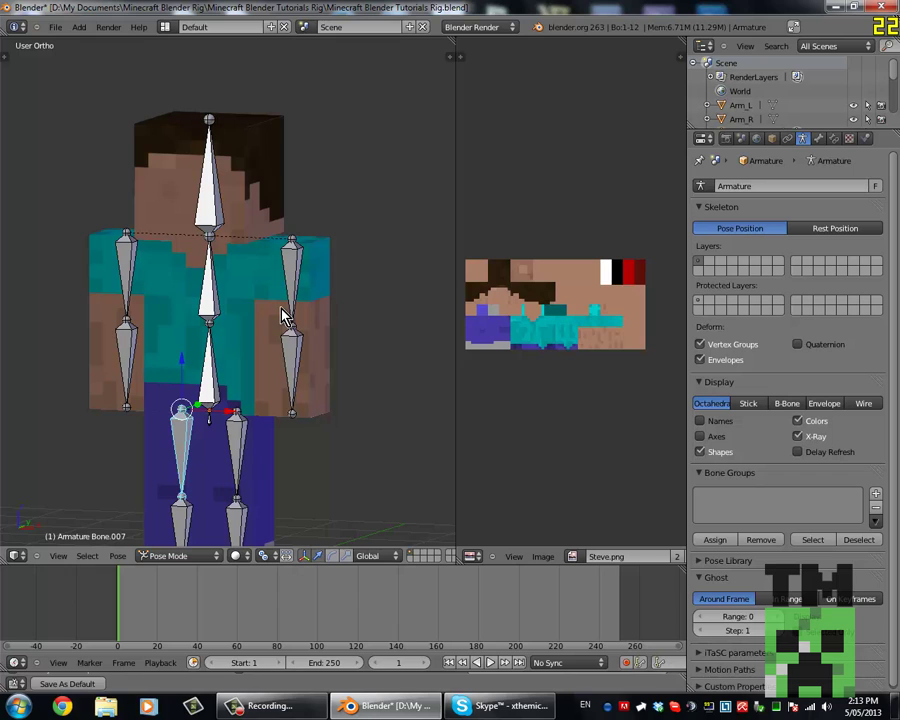
Select the upper left arm bone in Pose Mode from the front view and open its bone properties.
{"action": "key", "text": "KP_1"}
{"action": "key", "text": "ctrl+Tab"}
{"action": "right_click", "coordinate": [335, 297]}
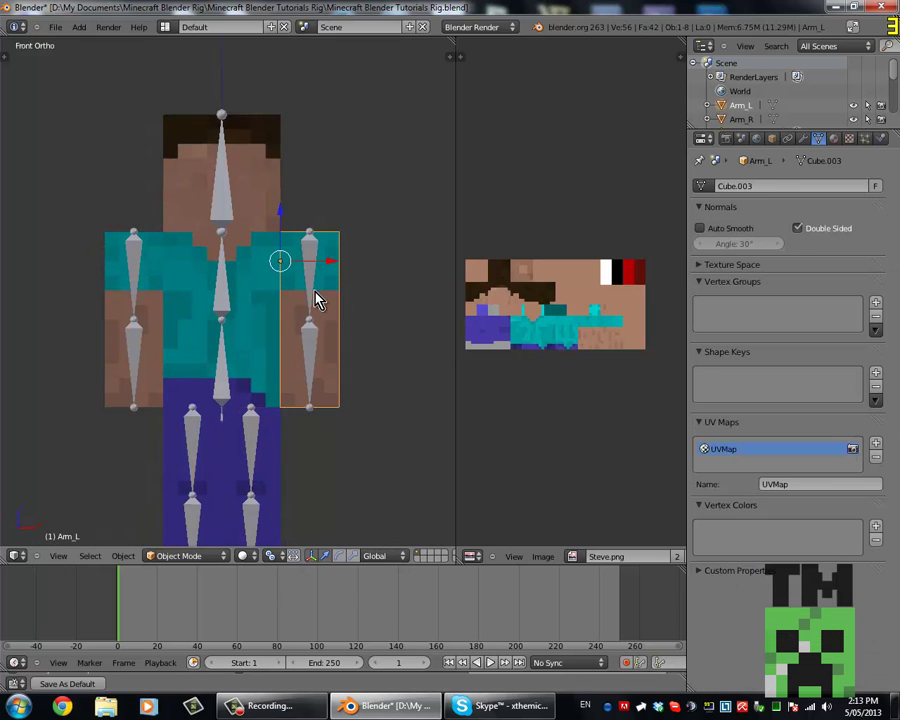
{"action": "right_click", "coordinate": [310, 275]}
{"action": "key", "text": "ctrl+Tab"}
{"action": "middle_click_drag", "start_coordinate": [285, 273], "coordinate": [316, 262], "text": "shift"}
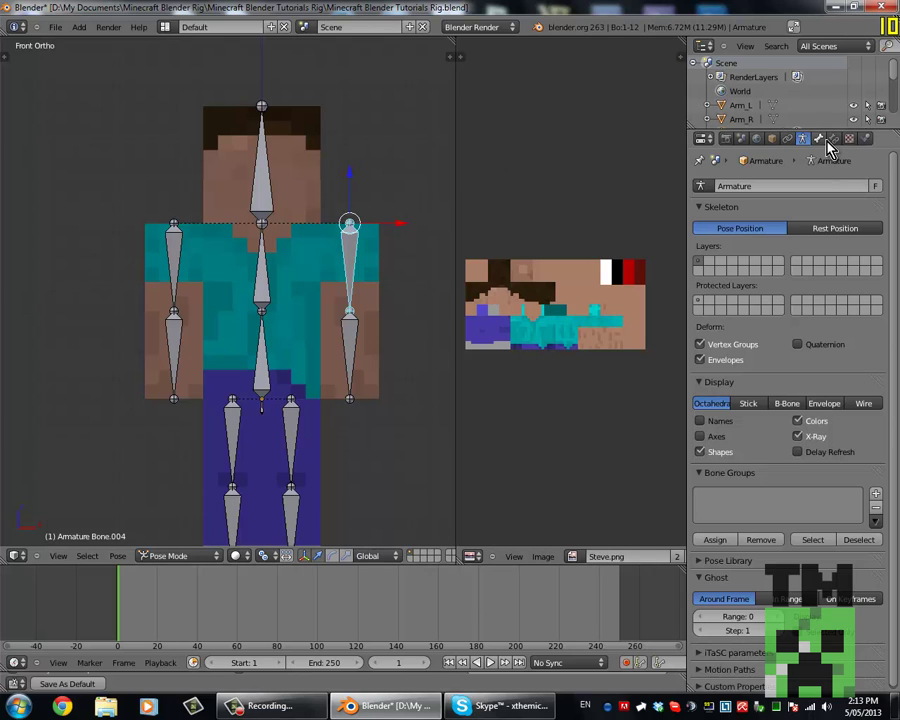
{"action": "left_click", "coordinate": [819, 138]}
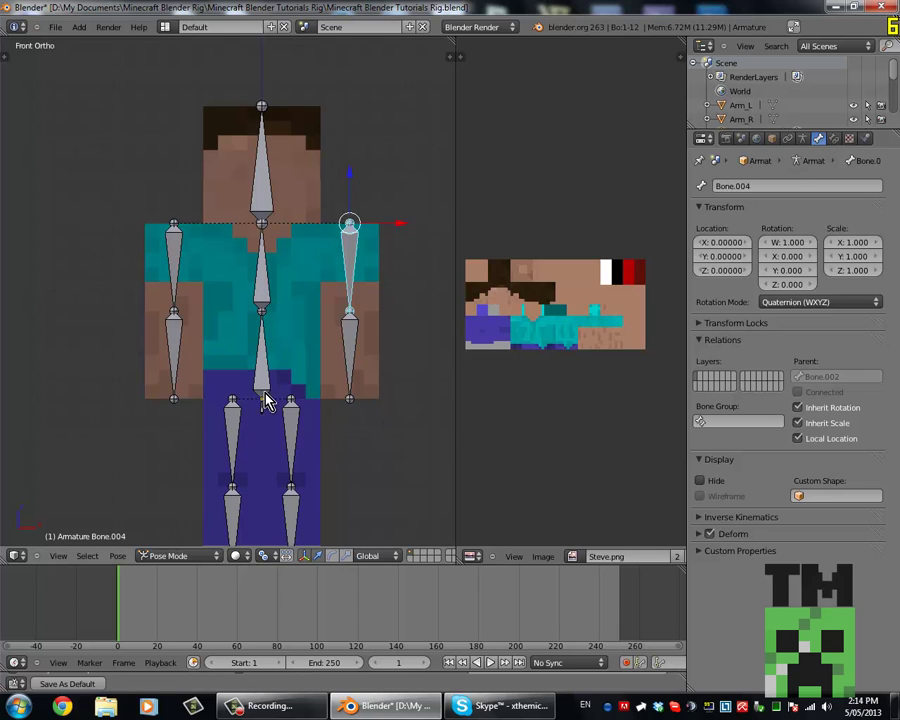
Rename the small root bone at the hips Move and the lower spine bone Body_Lower.
{"action": "right_click", "coordinate": [265, 413]}
{"action": "scroll", "coordinate": [269, 408], "scroll_direction": "up", "scroll_amount": 2}
{"action": "middle_click_drag", "start_coordinate": [269, 408], "coordinate": [280, 336], "text": "shift"}
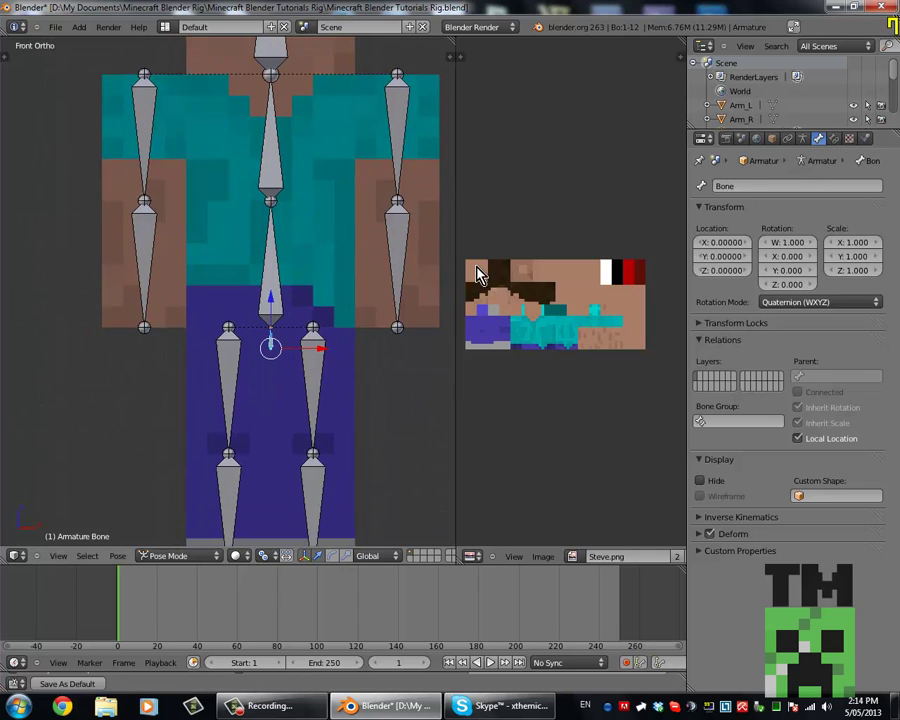
{"action": "left_click", "coordinate": [770, 189]}
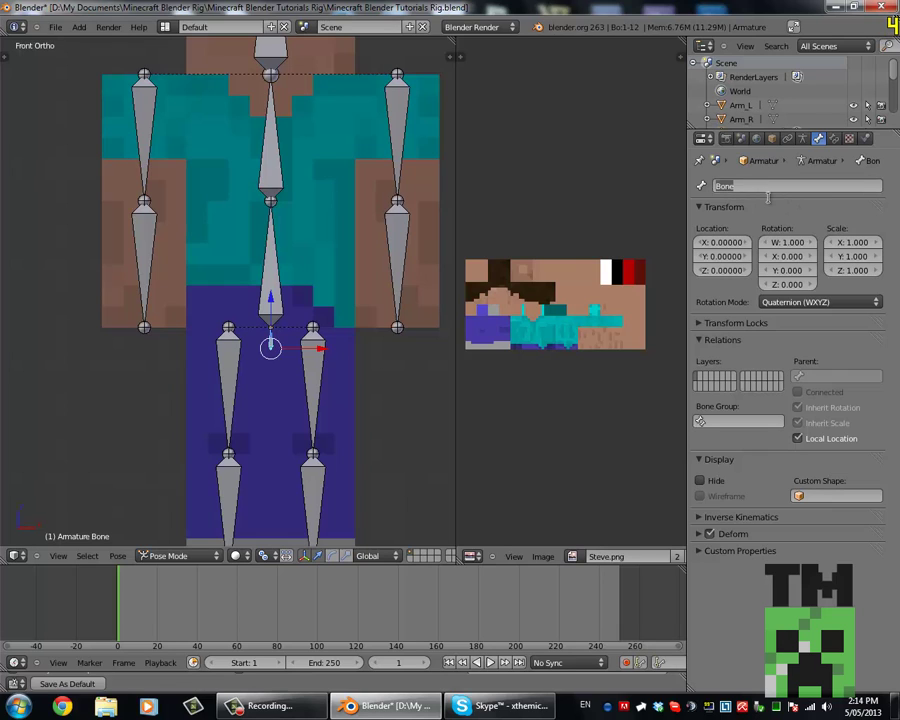
{"action": "right_click", "coordinate": [268, 262]}
{"action": "left_click", "coordinate": [785, 185]}
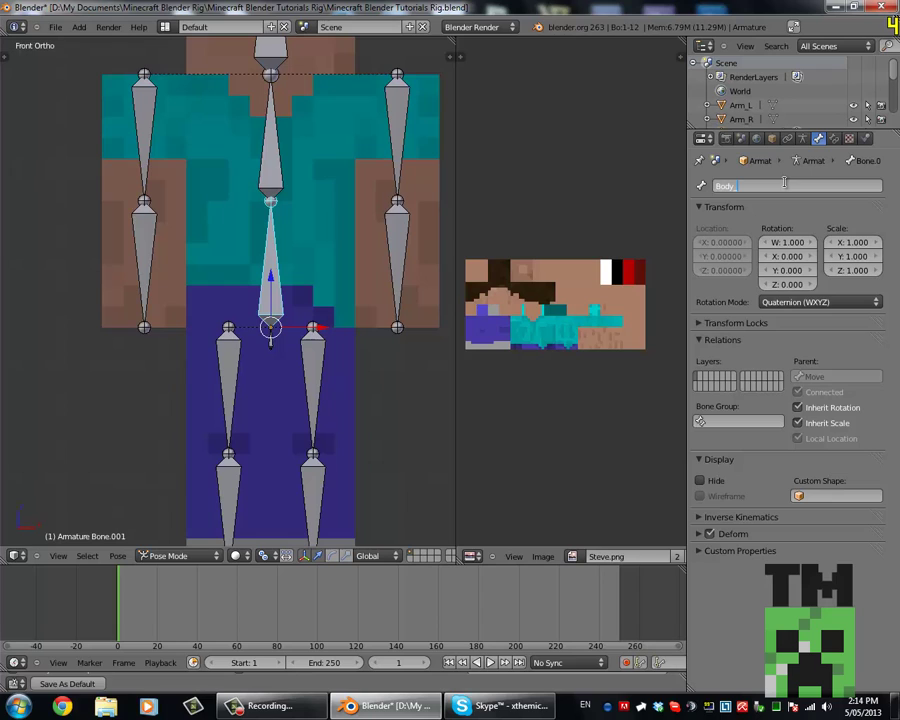
{"action": "type", "text": "Body_Lower"}
{"action": "key", "text": "Return"}
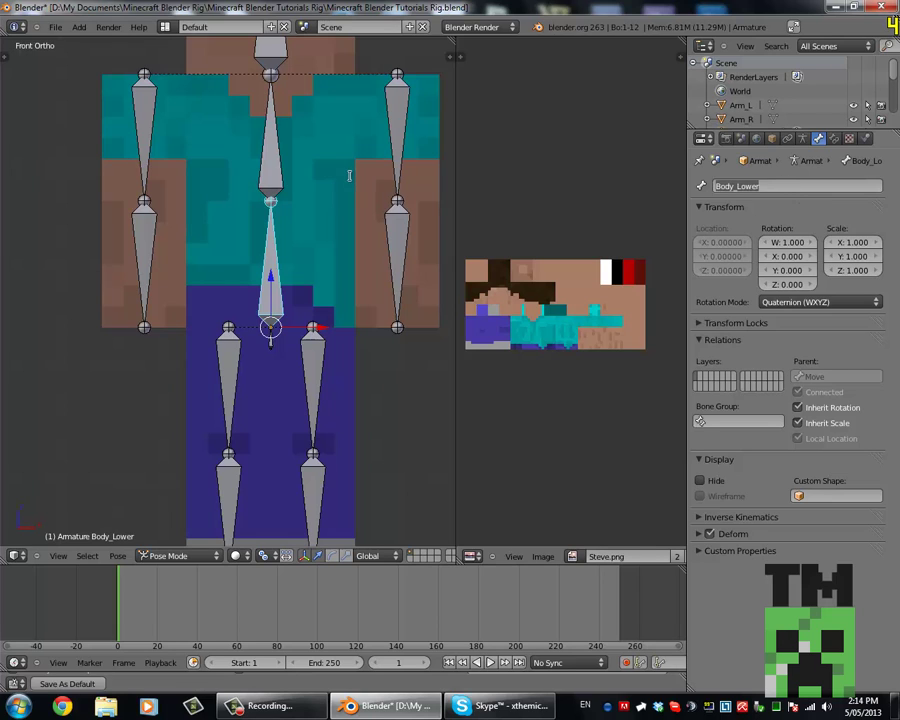
Rename the upper spine bone Body_Upper and the head bone Head.
{"action": "right_click", "coordinate": [276, 172]}
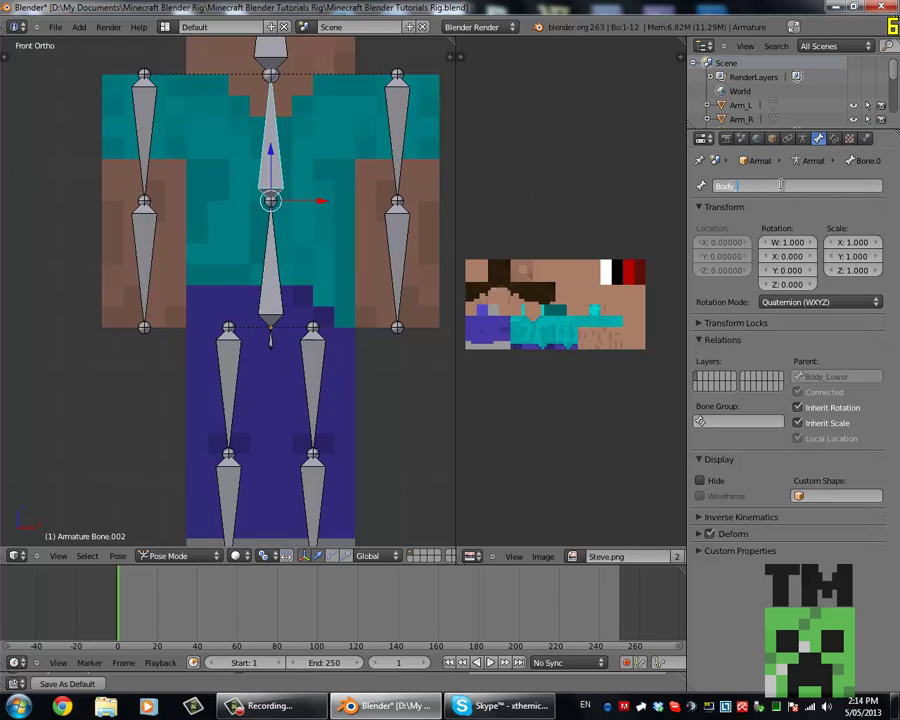
{"action": "scroll", "coordinate": [358, 160], "scroll_direction": "down", "scroll_amount": 1}
{"action": "middle_click_drag", "start_coordinate": [288, 81], "coordinate": [315, 123], "text": "shift"}
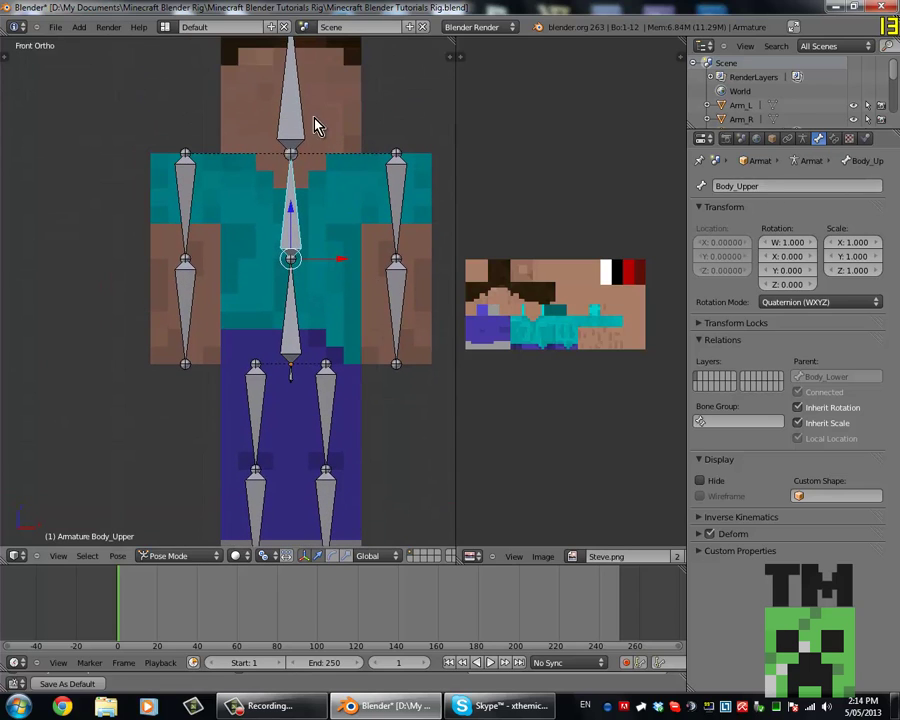
{"action": "right_click", "coordinate": [305, 122]}
{"action": "left_click", "coordinate": [762, 185]}
{"action": "type", "text": "Head"}
{"action": "key", "text": "Return"}
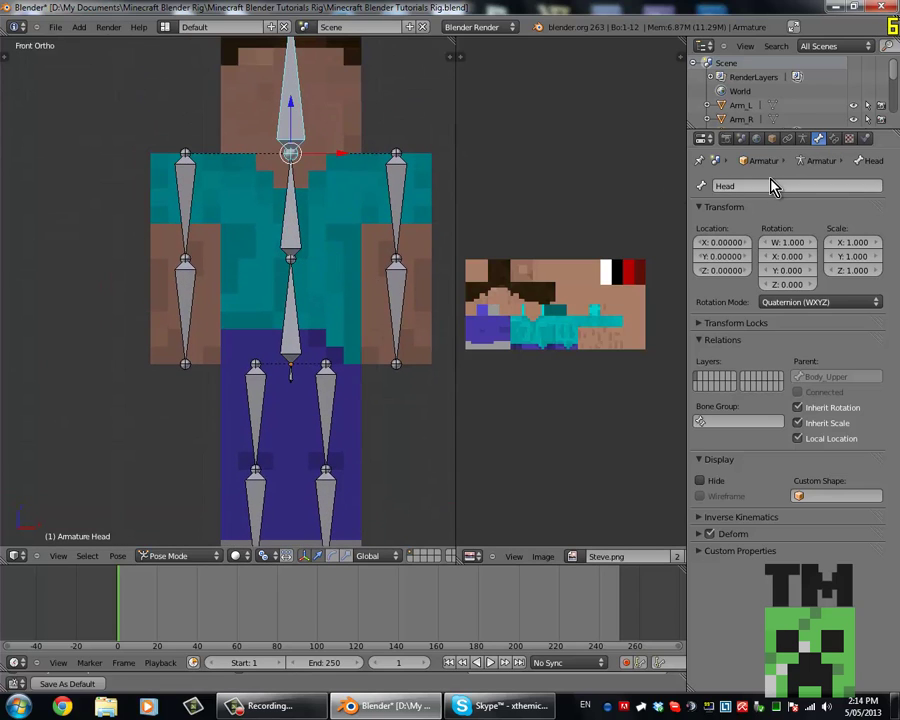
Rename the upper left arm bone Arm_L_1 and give the lower left arm bone a matching name.
{"action": "right_click", "coordinate": [398, 205]}
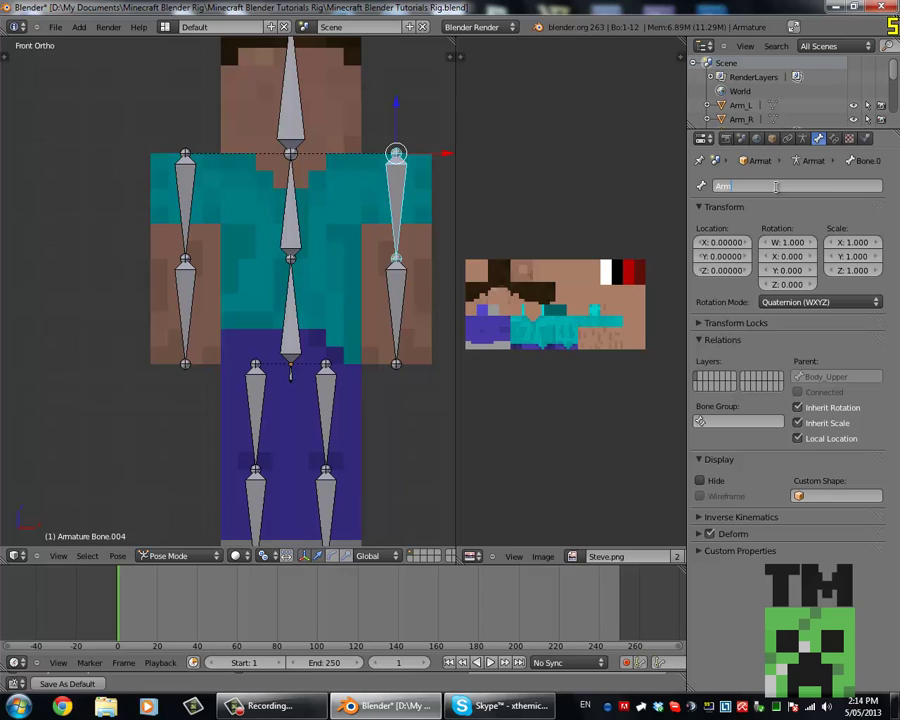
{"action": "key", "text": "Return"}
{"action": "double_click", "coordinate": [776, 188]}
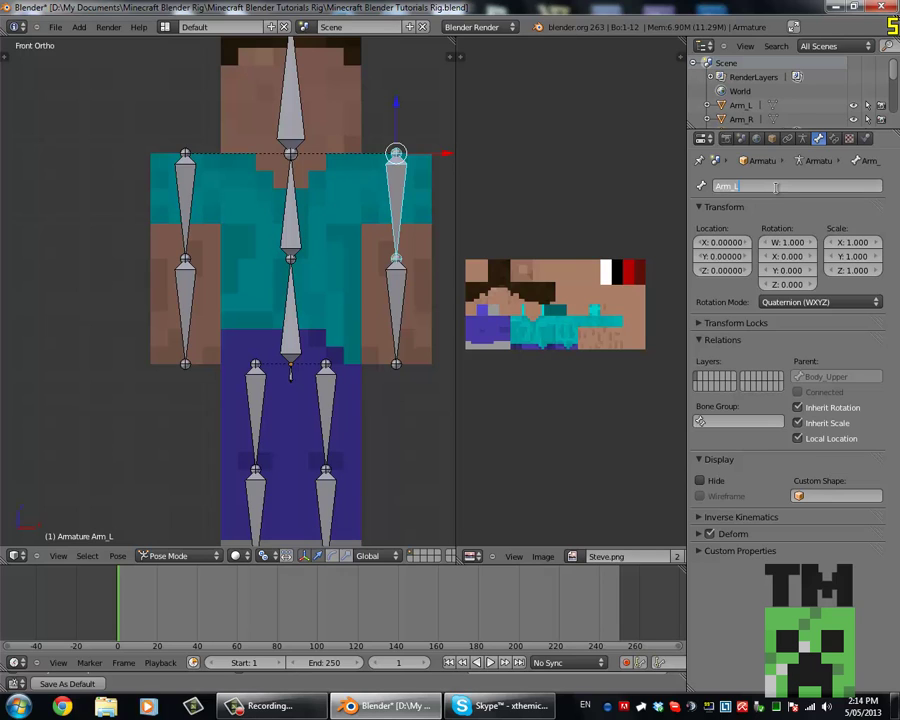
{"action": "left_click", "coordinate": [777, 187]}
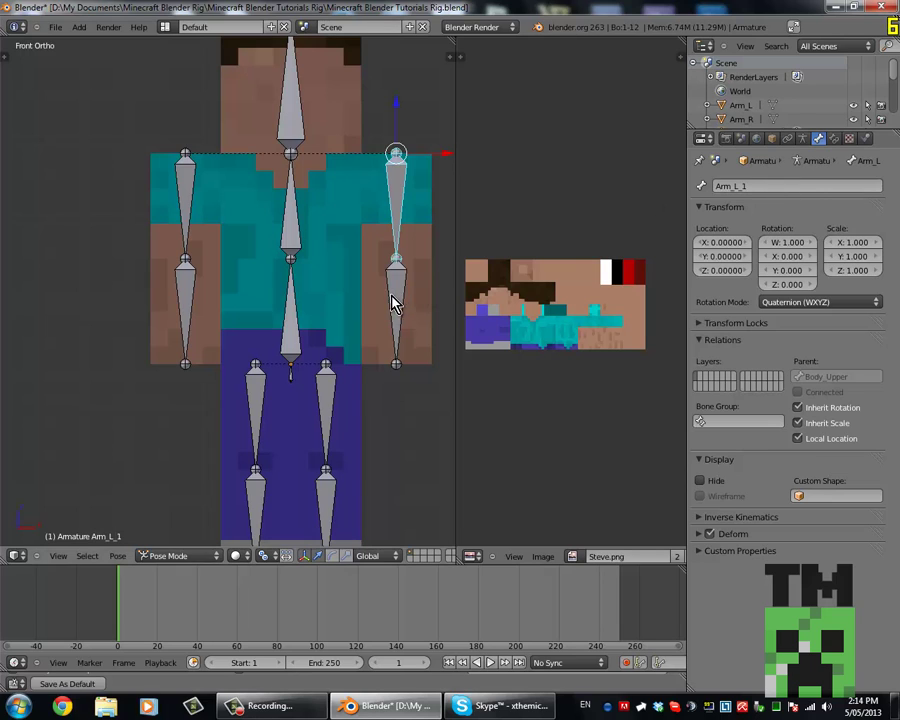
{"action": "right_click", "coordinate": [393, 305]}
{"action": "left_click", "coordinate": [813, 187]}
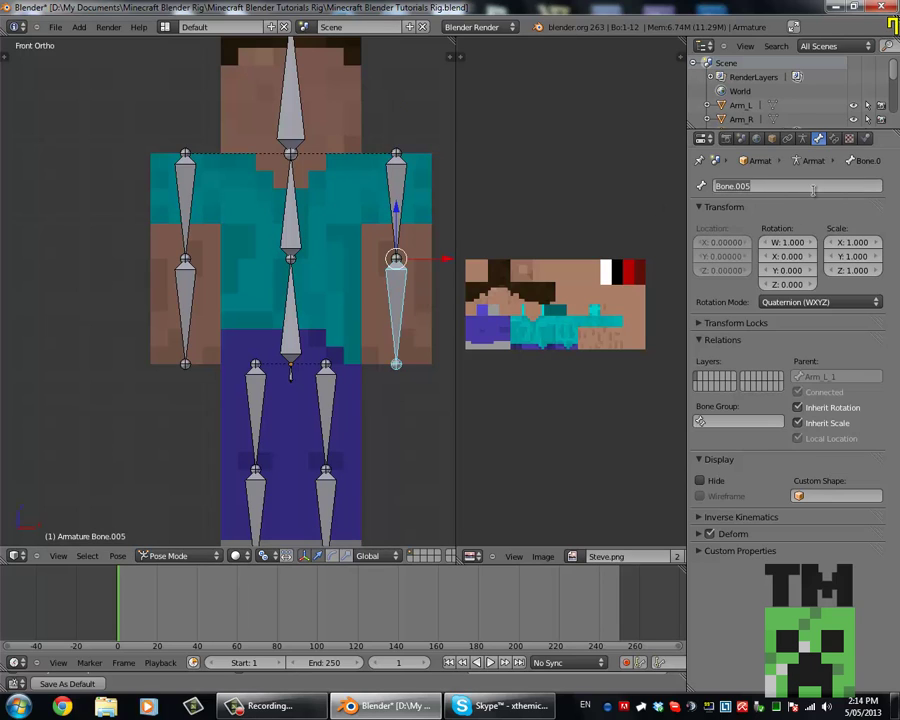
Rename the upper right arm bone Arm_R_1 and the lower right arm bone Arm_R_2.
{"action": "right_click", "coordinate": [187, 237]}
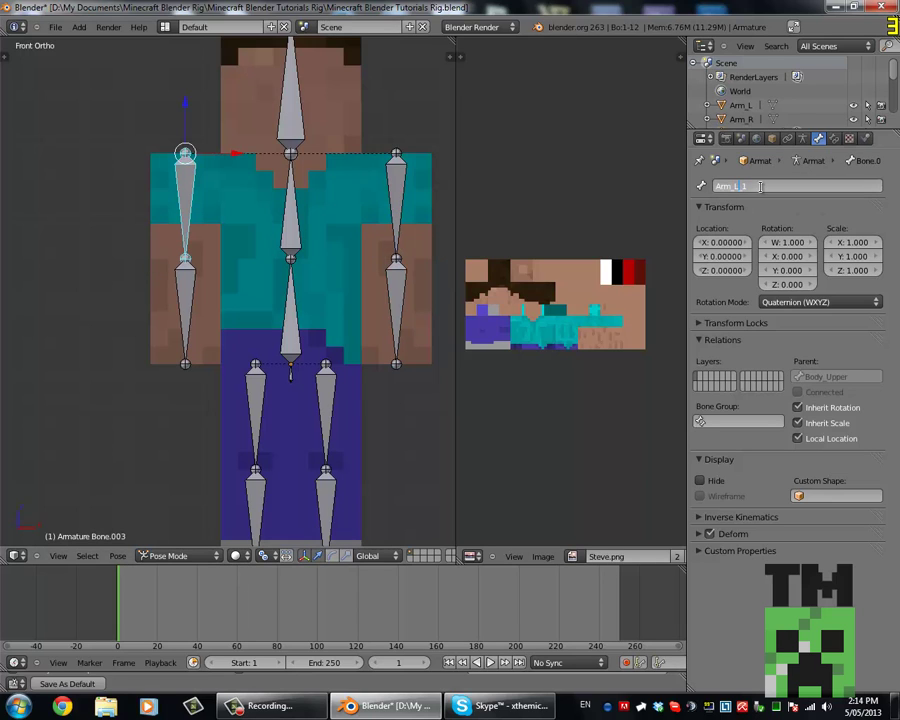
{"action": "type", "text": "Arm_R_1"}
{"action": "key", "text": "Return"}
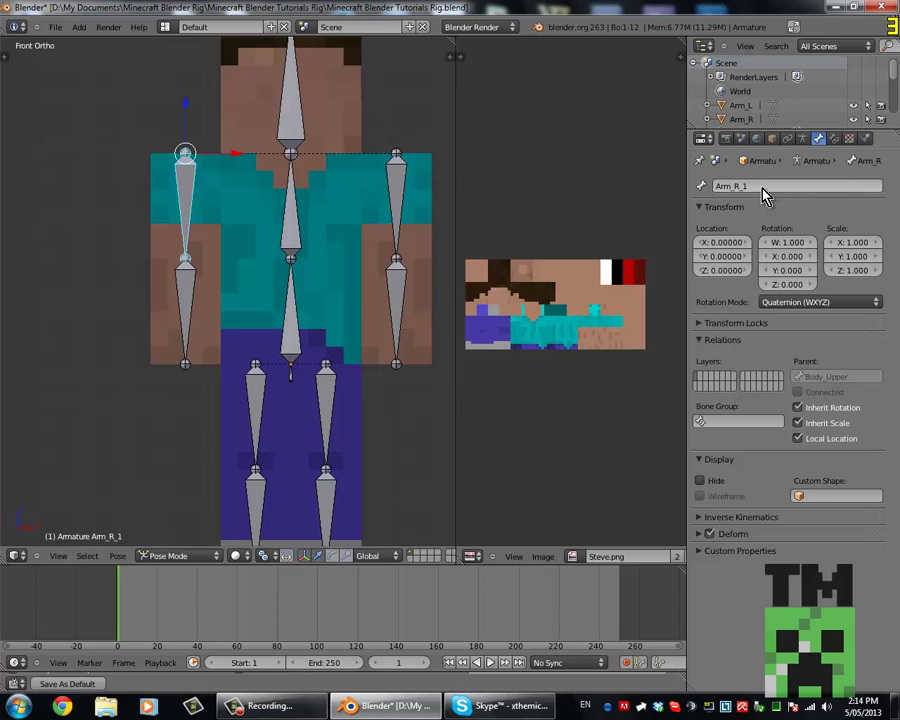
{"action": "right_click", "coordinate": [181, 297]}
{"action": "key", "text": "r"}
{"action": "key", "text": "Escape"}
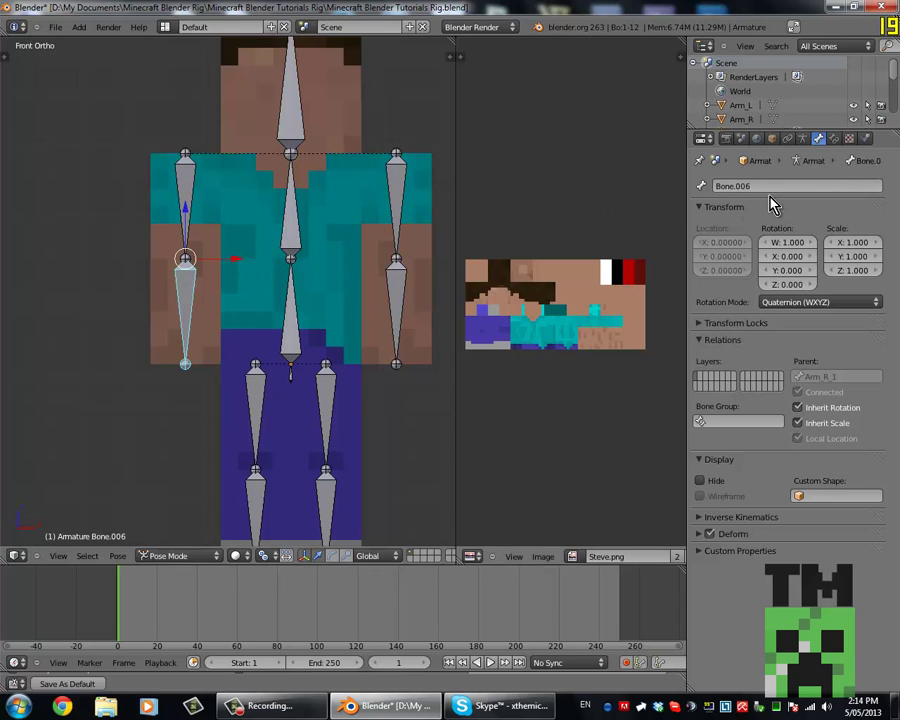
{"action": "key", "text": "Return"}
In Edit Mode, lower the shoulder joints of both upper arm bones along Z to a head height of 2.0.
{"action": "scroll", "coordinate": [315, 238], "scroll_direction": "up", "scroll_amount": 1, "text": "shift"}
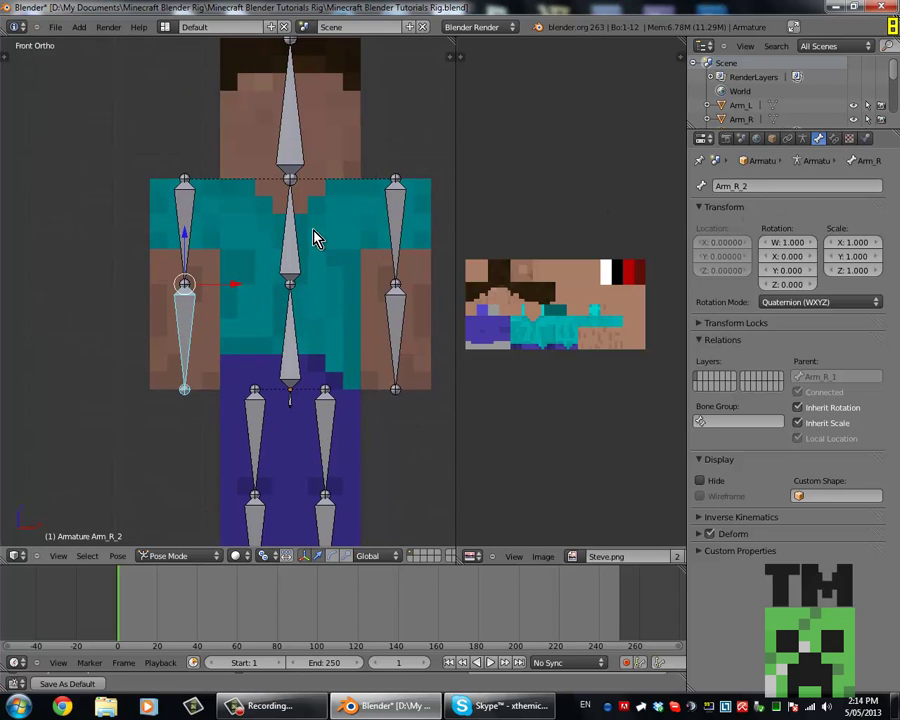
{"action": "scroll", "coordinate": [331, 233], "scroll_direction": "up", "scroll_amount": 1, "text": "shift"}
{"action": "key", "text": "Tab"}
{"action": "key", "text": "Tab"}
{"action": "key", "text": "Tab"}
{"action": "middle_click_drag", "start_coordinate": [204, 240], "coordinate": [170, 248], "text": "shift"}
{"action": "right_click", "coordinate": [146, 202]}
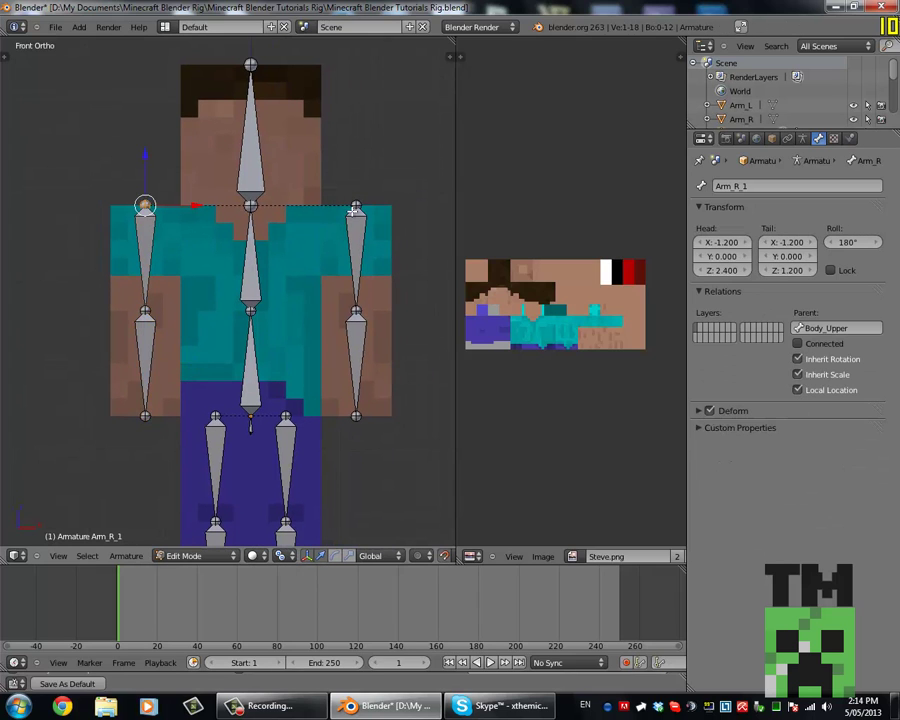
{"action": "right_click", "coordinate": [354, 207], "text": "shift"}
{"action": "scroll", "coordinate": [355, 207], "scroll_direction": "up", "scroll_amount": 4}
{"action": "key", "text": "g"}
{"action": "key", "text": "z"}
{"action": "left_click", "coordinate": [354, 278]}
{"action": "scroll", "coordinate": [354, 278], "scroll_direction": "down", "scroll_amount": 5}
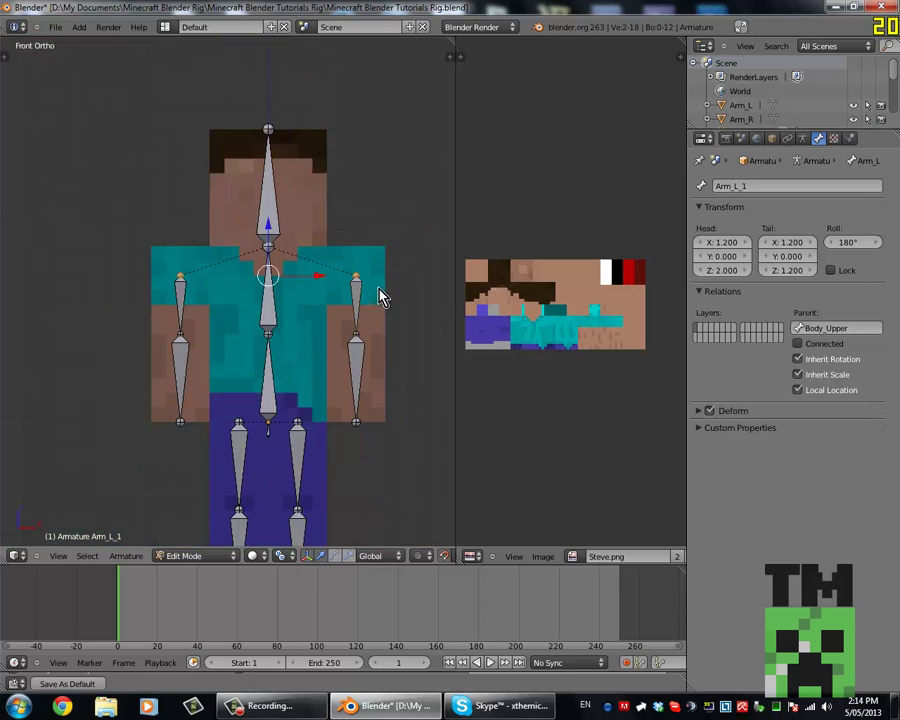
Leave Edit Mode and try rotating the upper left arm about the X axis to test the lowered shoulder joint.
{"action": "key", "text": "Tab"}
{"action": "middle_click_drag", "start_coordinate": [378, 290], "coordinate": [346, 311]}
{"action": "right_click", "coordinate": [346, 311]}
{"action": "key", "text": "r"}
{"action": "key", "text": "x"}
{"action": "right_click", "coordinate": [410, 318]}
{"action": "scroll", "coordinate": [354, 298], "scroll_direction": "up", "scroll_amount": 4}
Reselect the Arm_L_1 bone in front view and try rotating it about the X axis again.
{"action": "right_click", "coordinate": [356, 301]}
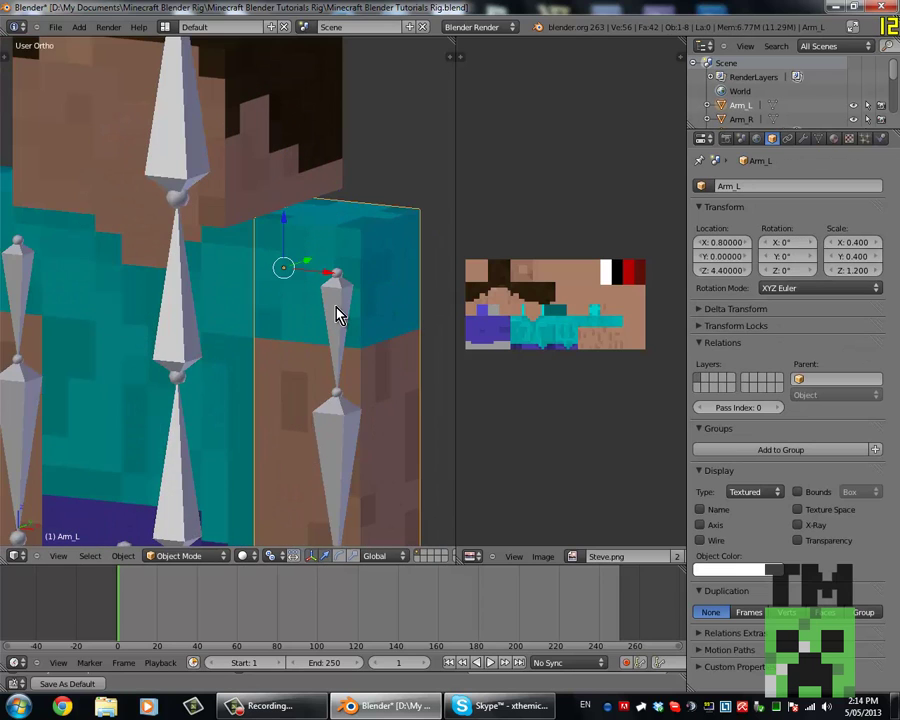
{"action": "key", "text": "KP_1"}
{"action": "scroll", "coordinate": [352, 283], "scroll_direction": "up", "scroll_amount": 3}
{"action": "middle_click_drag", "start_coordinate": [371, 220], "coordinate": [185, 249], "text": "shift"}
{"action": "right_click", "coordinate": [344, 244]}
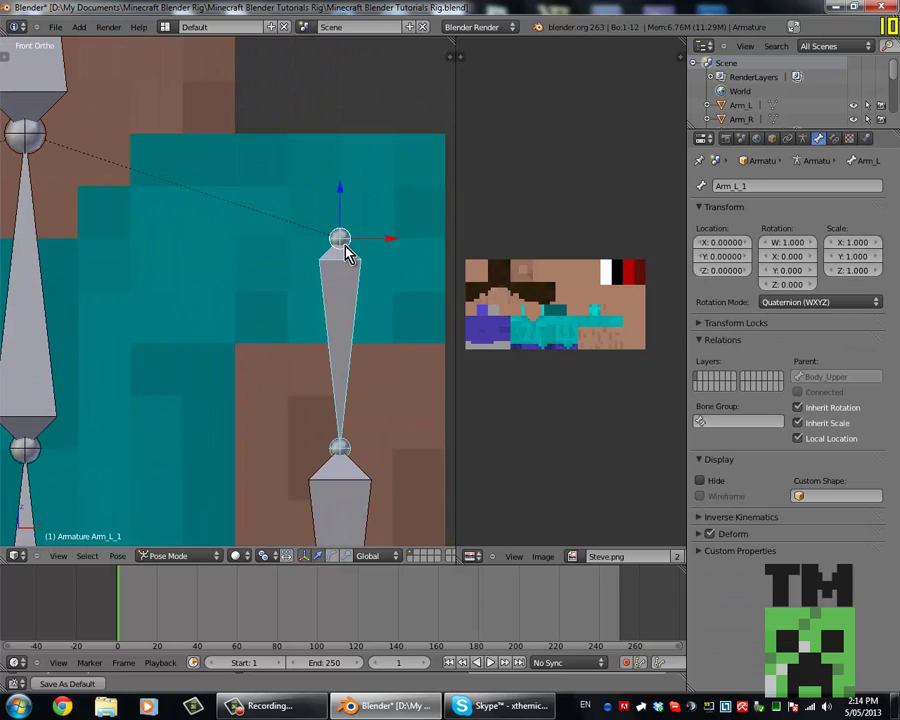
{"action": "scroll", "coordinate": [345, 254], "scroll_direction": "down", "scroll_amount": 5}
{"action": "key", "text": "r"}
{"action": "key", "text": "x"}
{"action": "right_click", "coordinate": [334, 266]}
{"action": "scroll", "coordinate": [332, 275], "scroll_direction": "down", "scroll_amount": 4}
{"action": "middle_click_drag", "start_coordinate": [330, 285], "coordinate": [255, 318]}
{"action": "scroll", "coordinate": [275, 315], "scroll_direction": "up", "scroll_amount": 4}
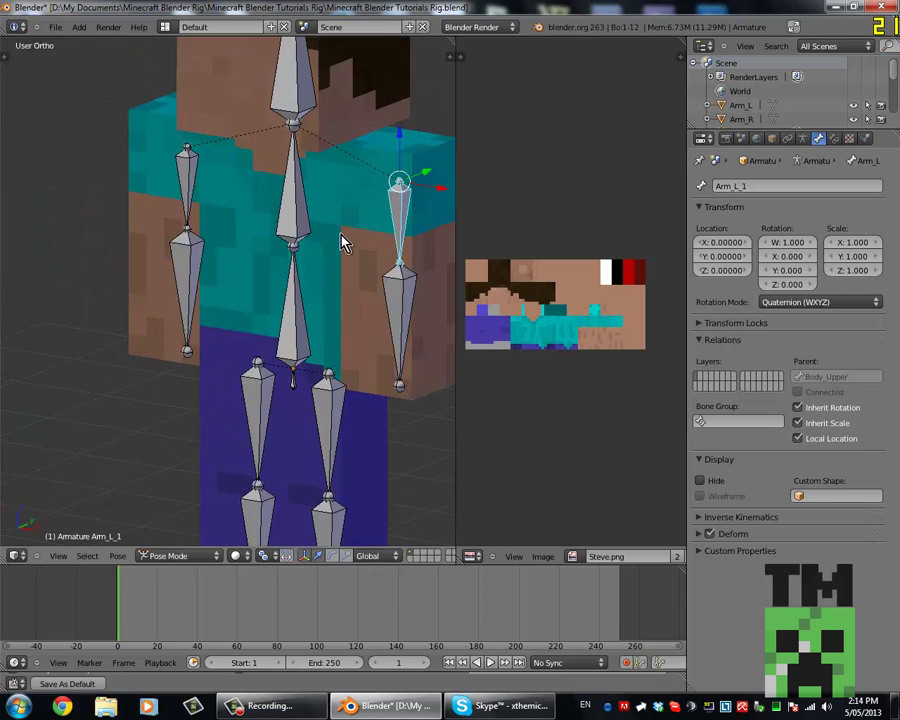
{"action": "scroll", "coordinate": [295, 277], "scroll_direction": "down", "scroll_amount": 4}
{"action": "scroll", "coordinate": [275, 345], "scroll_direction": "down", "scroll_amount": 2}
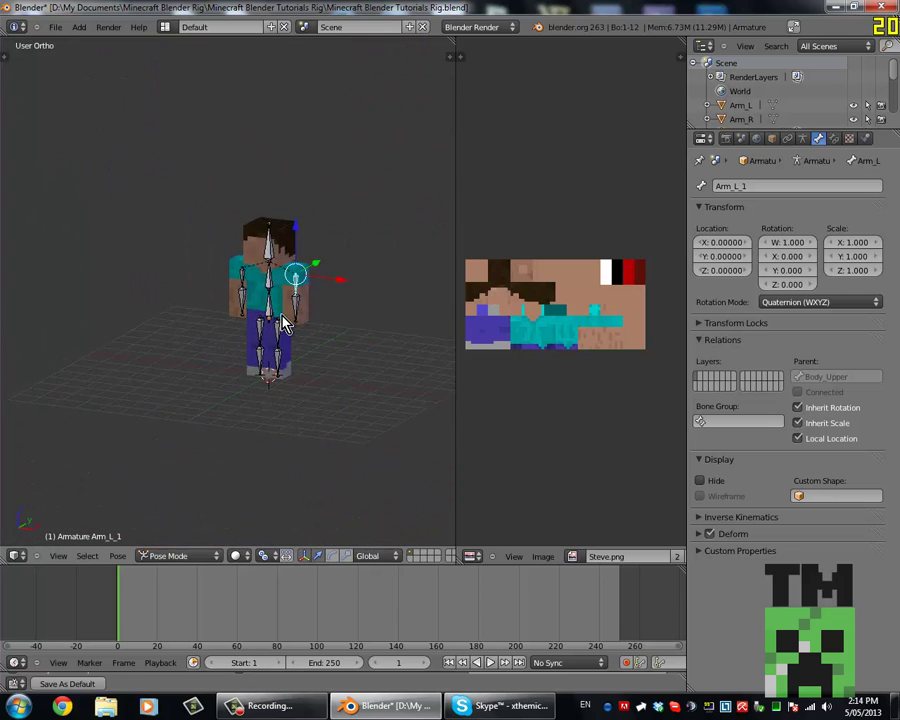
In Edit Mode, move both left arm bones 1 unit outward along X, away from the body.
{"action": "key", "text": "KP_1"}
{"action": "scroll", "coordinate": [284, 323], "scroll_direction": "up", "scroll_amount": 4}
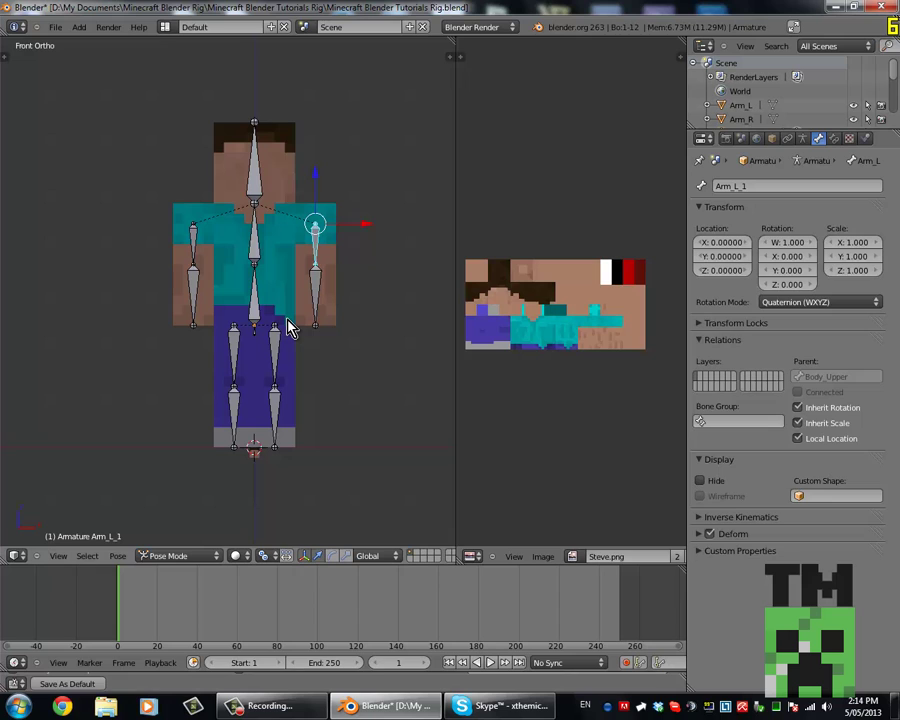
{"action": "key", "text": "Tab"}
{"action": "key", "text": "b"}
{"action": "left_click_drag", "start_coordinate": [300, 193], "coordinate": [342, 334]}
{"action": "scroll", "coordinate": [315, 232], "scroll_direction": "up", "scroll_amount": 2}
{"action": "scroll", "coordinate": [315, 232], "scroll_direction": "down", "scroll_amount": 4}
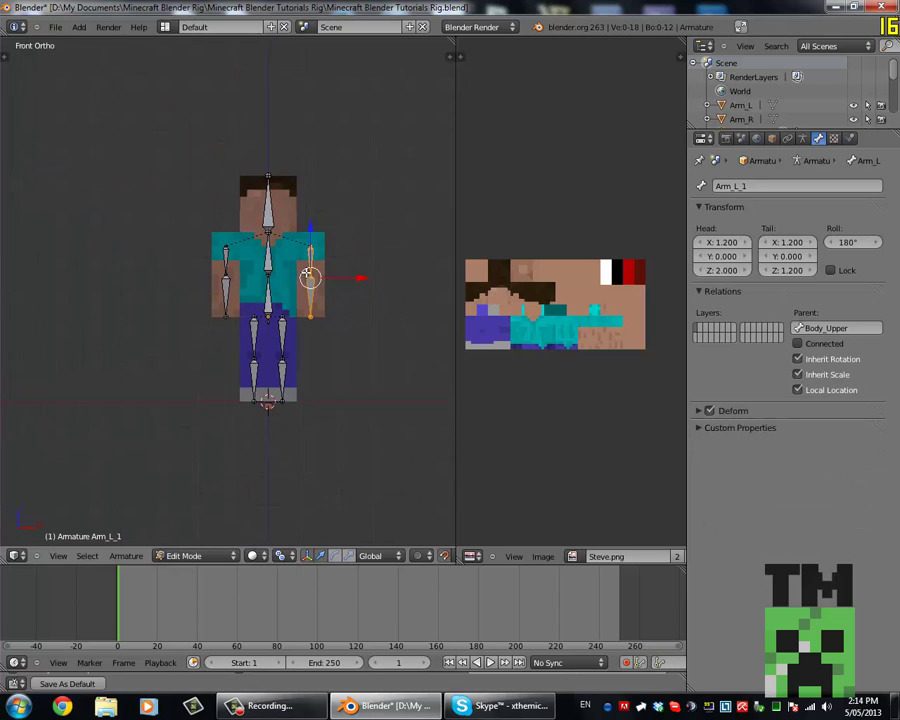
{"action": "key", "text": "g"}
{"action": "left_click", "coordinate": [350, 270]}
Move both right arm bones about 1 unit outward along X, away from the body.
{"action": "key", "text": "a"}
{"action": "key", "text": "b"}
{"action": "left_click_drag", "start_coordinate": [234, 228], "coordinate": [182, 329]}
{"action": "key", "text": "g"}
{"action": "key", "text": "x"}
{"action": "left_click", "coordinate": [128, 330]}
Raise the head bone about 1 unit along Z, clear of the top of the spine.
{"action": "key", "text": "a"}
{"action": "key", "text": "b"}
{"action": "left_click_drag", "start_coordinate": [280, 230], "coordinate": [228, 189]}
{"action": "key", "text": "g"}
{"action": "key", "text": "z"}
{"action": "left_click", "coordinate": [248, 162]}
Move both right leg bones about 1 unit outward and 1 unit down, away from the hips.
{"action": "key", "text": "a"}
{"action": "key", "text": "b"}
{"action": "left_click_drag", "start_coordinate": [256, 306], "coordinate": [205, 437]}
{"action": "key", "text": "g"}
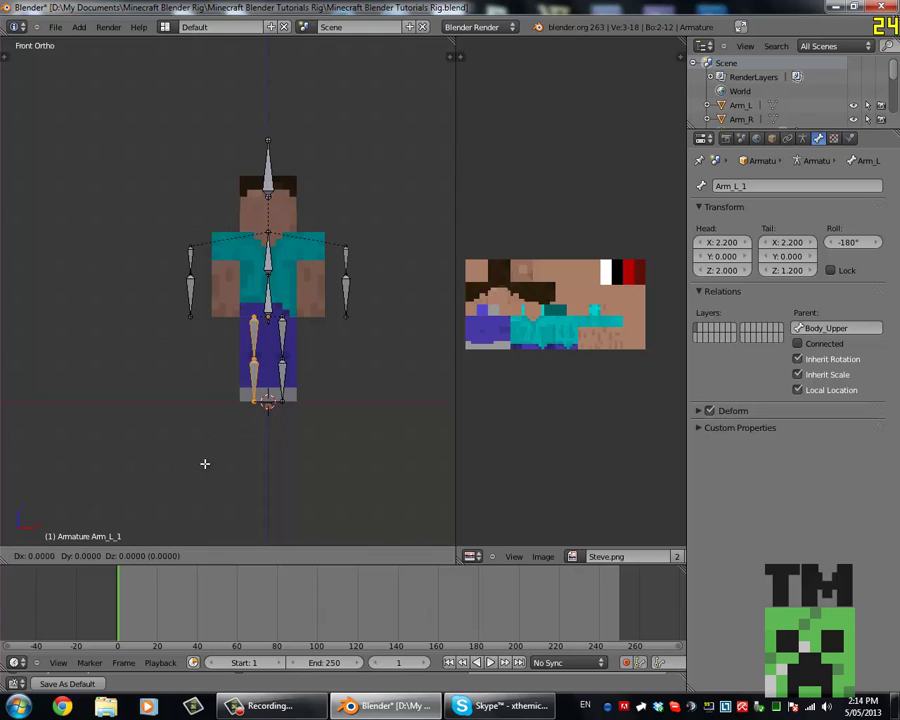
{"action": "left_click", "coordinate": [185, 479]}
Move both left leg bones about 1 unit outward and 1 unit down, and return to Pose Mode.
{"action": "key", "text": "a"}
{"action": "key", "text": "b"}
{"action": "left_click_drag", "start_coordinate": [276, 311], "coordinate": [340, 490]}
{"action": "key", "text": "g"}
{"action": "left_click", "coordinate": [385, 540]}
{"action": "scroll", "coordinate": [256, 267], "scroll_direction": "up", "scroll_amount": 2}
{"action": "scroll", "coordinate": [259, 283], "scroll_direction": "down", "scroll_amount": 2}
{"action": "middle_click_drag", "start_coordinate": [292, 263], "coordinate": [330, 189], "text": "shift"}
{"action": "key", "text": "Tab"}
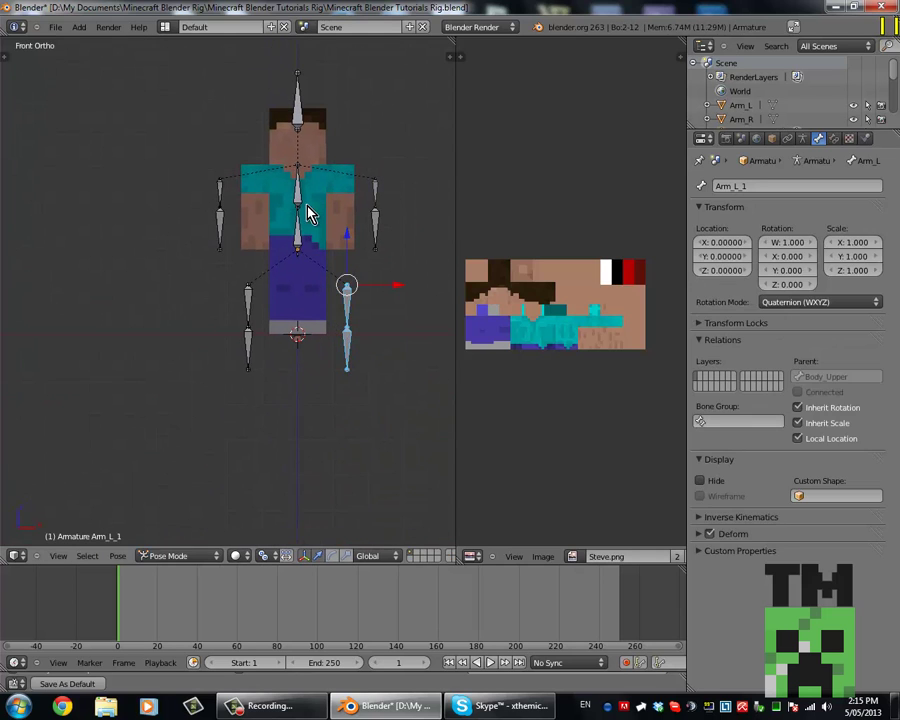
Move the right and left arm meshes about 1 unit outward along X so they line up with their bones.
{"action": "right_click", "coordinate": [251, 221]}
{"action": "key", "text": "g"}
{"action": "key", "text": "x"}
{"action": "left_click", "coordinate": [227, 222]}
{"action": "right_click", "coordinate": [350, 208]}
{"action": "key", "text": "g"}
{"action": "key", "text": "x"}
{"action": "left_click", "coordinate": [385, 200]}
Raise the head mesh about 1 unit along Z so it lines up with the head bone.
{"action": "right_click", "coordinate": [323, 118]}
{"action": "key", "text": "g"}
{"action": "key", "text": "z"}
{"action": "left_click", "coordinate": [323, 78]}
Move the left and right leg meshes outward and down onto their bones, to X 1.4 and -1.4 at Z 1.4.
{"action": "right_click", "coordinate": [322, 312]}
{"action": "key", "text": "g"}
{"action": "left_click", "coordinate": [368, 356]}
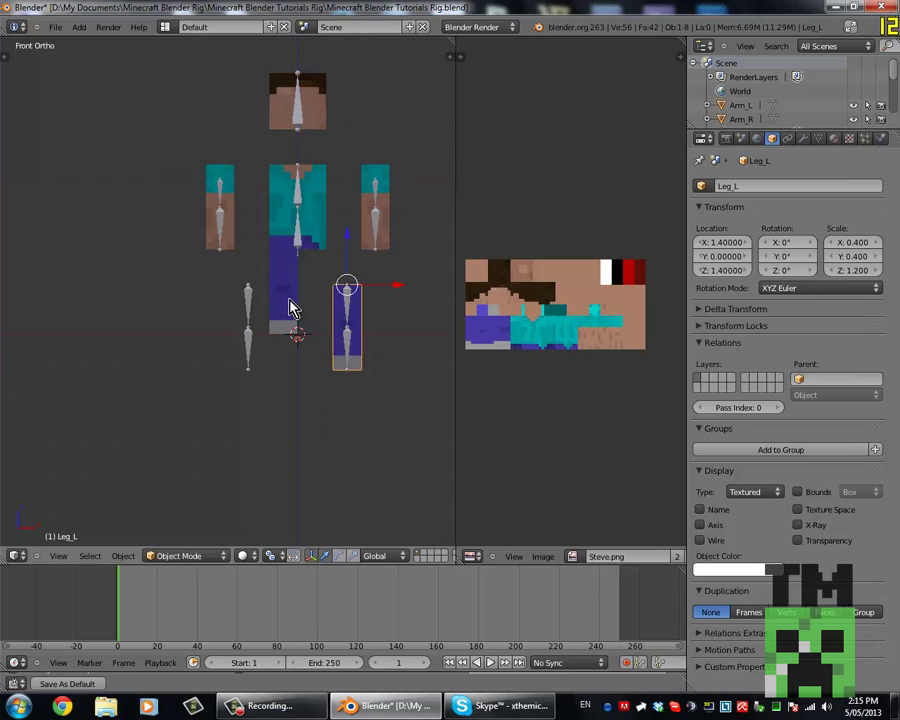
{"action": "right_click", "coordinate": [286, 306]}
{"action": "key", "text": "g"}
{"action": "left_click", "coordinate": [247, 344]}
{"action": "scroll", "coordinate": [379, 306], "scroll_direction": "up", "scroll_amount": 3}
{"action": "middle_click_drag", "start_coordinate": [314, 214], "coordinate": [286, 284], "text": "shift"}
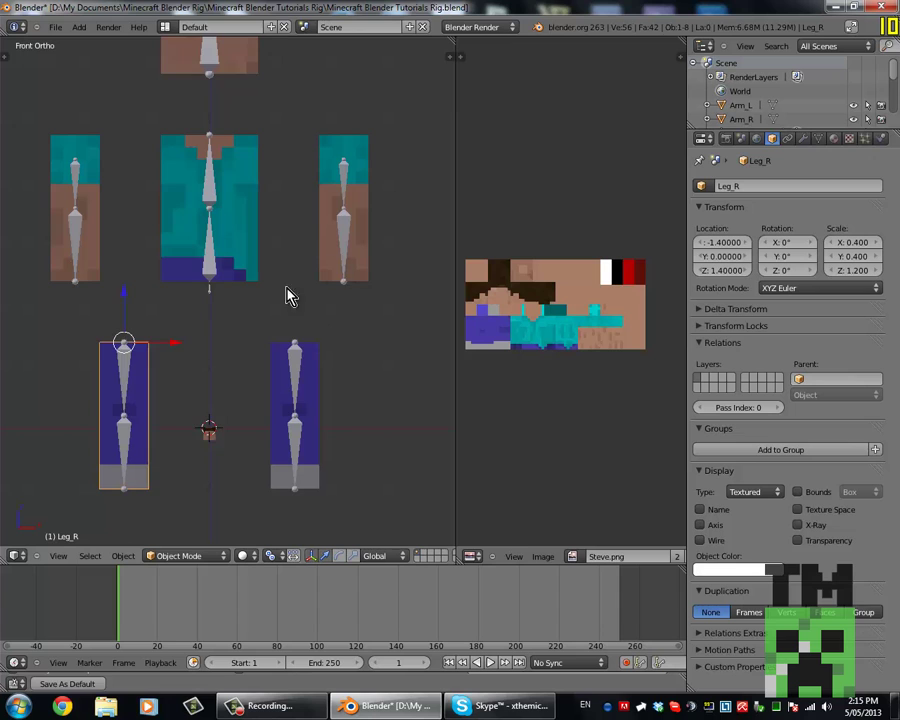
{"action": "middle_click_drag", "start_coordinate": [234, 337], "coordinate": [300, 247], "text": "shift"}
{"action": "middle_click_drag", "start_coordinate": [335, 283], "coordinate": [292, 354], "text": "shift"}
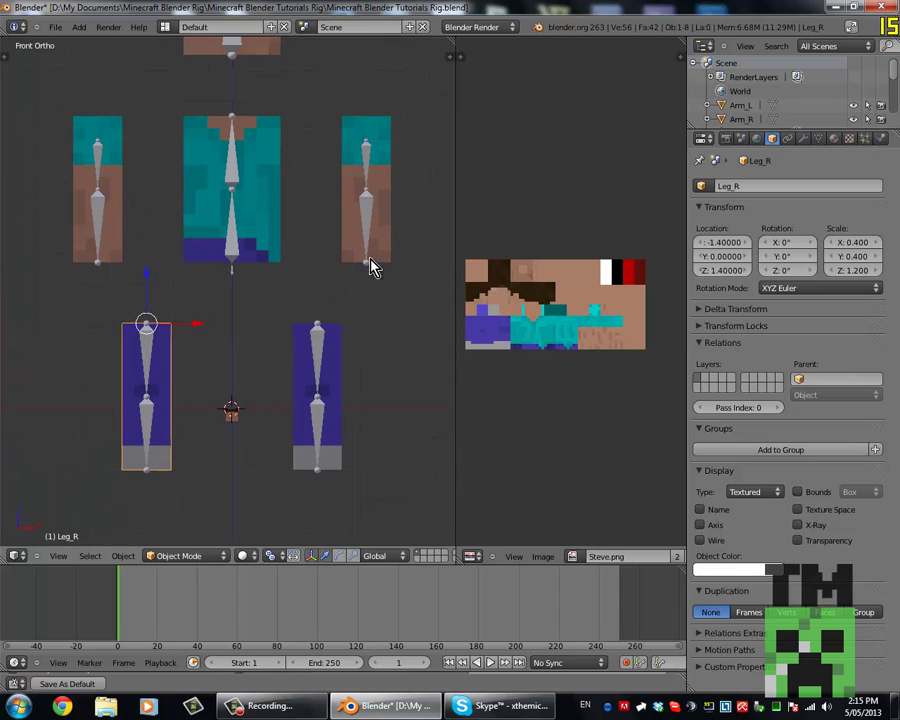
Add 11 evenly spaced horizontal loop cuts to the body mesh.
{"action": "middle_click_drag", "start_coordinate": [287, 97], "coordinate": [267, 265]}
{"action": "scroll", "coordinate": [240, 195], "scroll_direction": "up", "scroll_amount": 2}
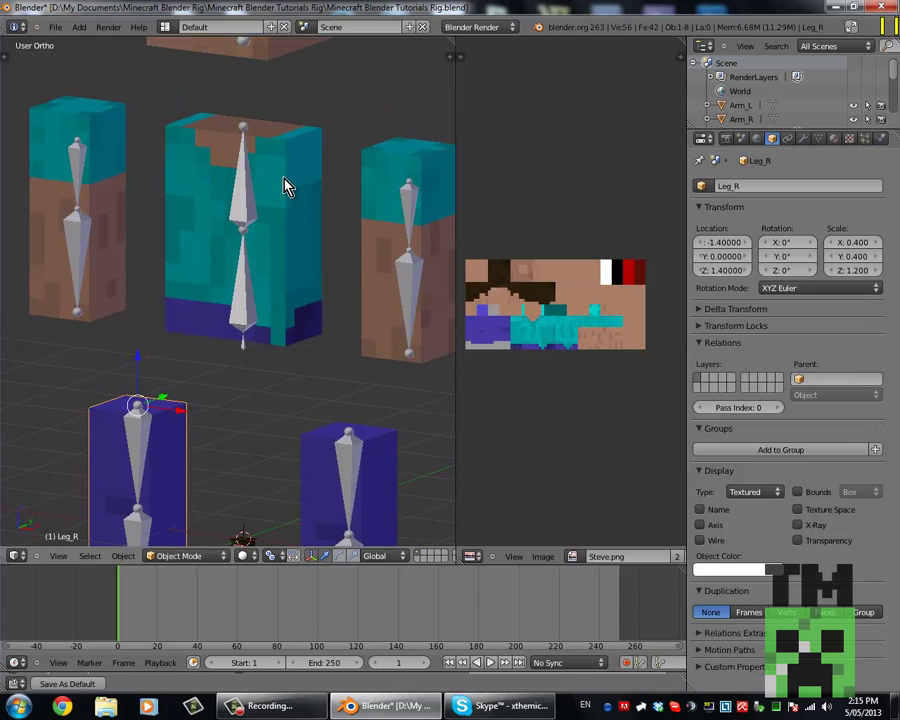
{"action": "right_click", "coordinate": [287, 187]}
{"action": "middle_click_drag", "start_coordinate": [336, 168], "coordinate": [327, 201]}
{"action": "scroll", "coordinate": [275, 193], "scroll_direction": "up", "scroll_amount": 2}
{"action": "key", "text": "Tab"}
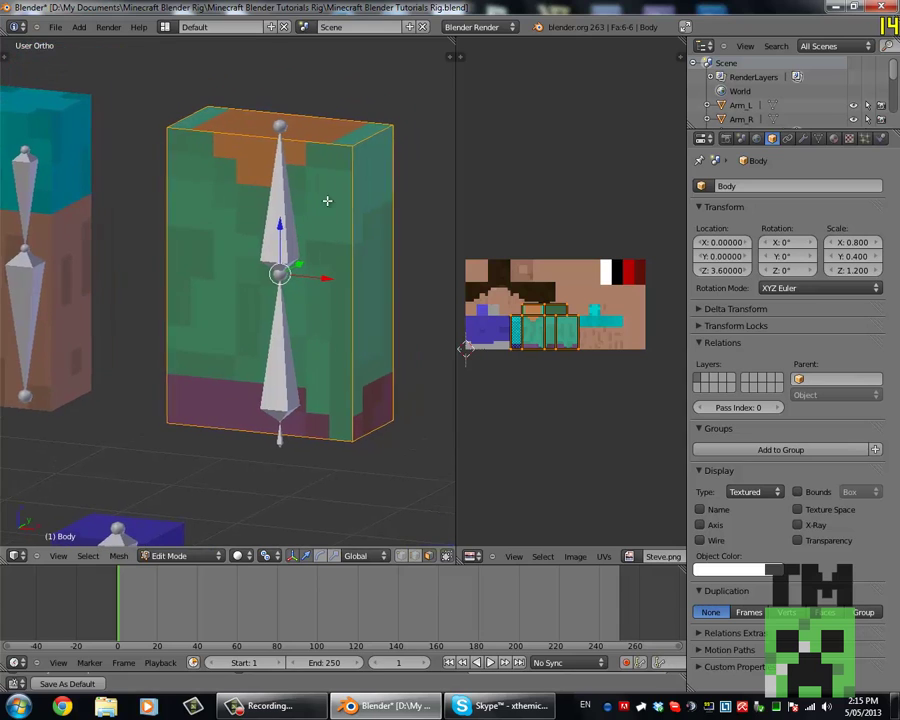
{"action": "key", "text": "a"}
{"action": "key", "text": "ctrl+r"}
{"action": "scroll", "coordinate": [352, 272], "scroll_direction": "up", "scroll_amount": 7}
{"action": "scroll", "coordinate": [352, 276], "scroll_direction": "up", "scroll_amount": 3}
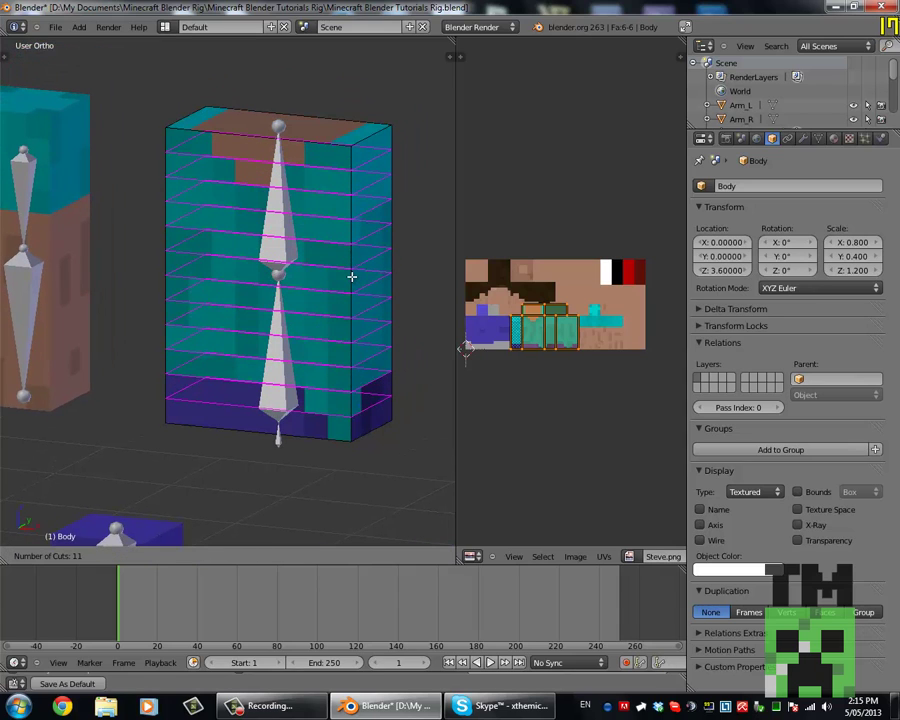
{"action": "left_click", "coordinate": [352, 276]}
{"action": "right_click", "coordinate": [351, 275]}
{"action": "scroll", "coordinate": [322, 466], "scroll_direction": "up", "scroll_amount": 5}
{"action": "scroll", "coordinate": [321, 418], "scroll_direction": "down", "scroll_amount": 6}
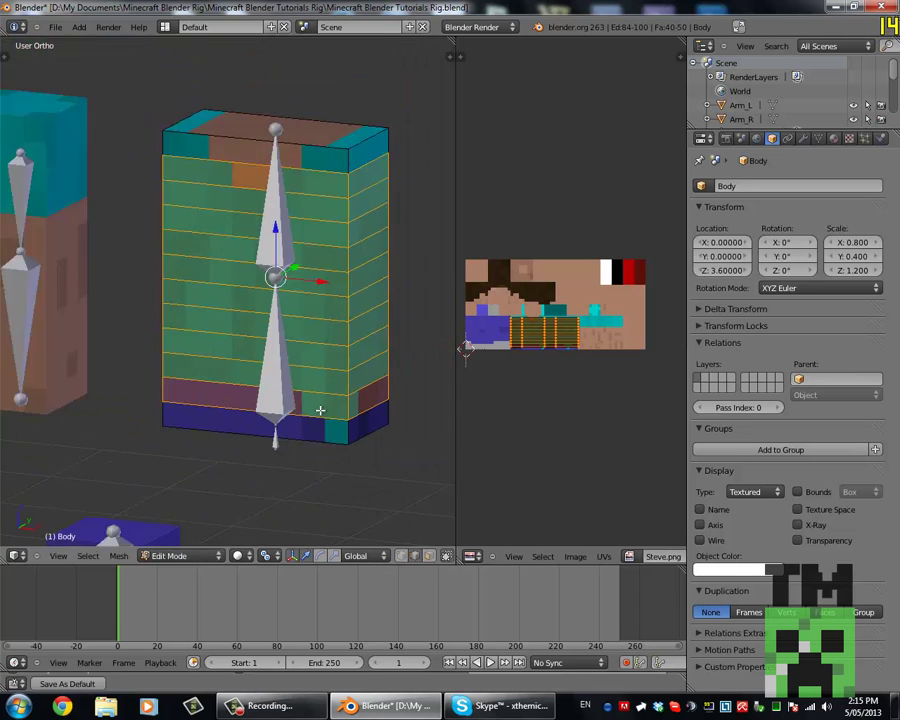
Add 7 evenly spaced vertical loop cuts across the width of the body mesh.
{"action": "key", "text": "a"}
{"action": "key", "text": "ctrl+r"}
{"action": "scroll", "coordinate": [285, 252], "scroll_direction": "up", "scroll_amount": 1}
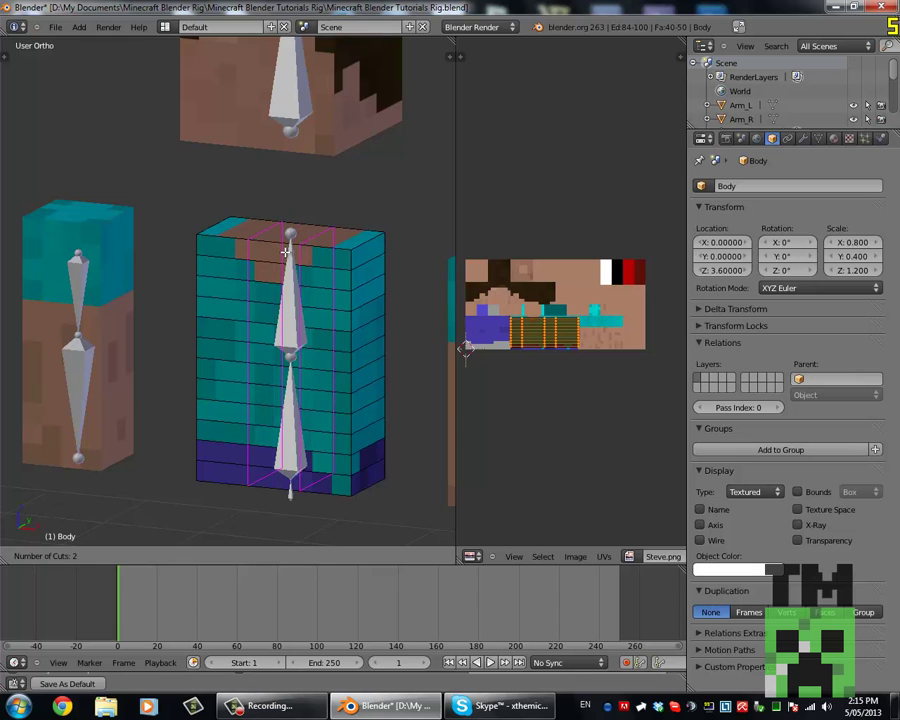
{"action": "scroll", "coordinate": [285, 252], "scroll_direction": "up", "scroll_amount": 5}
{"action": "left_click", "coordinate": [285, 252]}
{"action": "right_click", "coordinate": [285, 252]}
{"action": "middle_click_drag", "start_coordinate": [285, 252], "coordinate": [236, 261]}
Add 3 evenly spaced vertical loop cuts through the depth of the body mesh and return to Object Mode.
{"action": "key", "text": "ctrl+r"}
{"action": "scroll", "coordinate": [319, 256], "scroll_direction": "up", "scroll_amount": 2}
{"action": "left_click", "coordinate": [319, 256]}
{"action": "right_click", "coordinate": [319, 256]}
{"action": "scroll", "coordinate": [319, 284], "scroll_direction": "up", "scroll_amount": 5}
{"action": "middle_click_drag", "start_coordinate": [297, 285], "coordinate": [322, 283]}
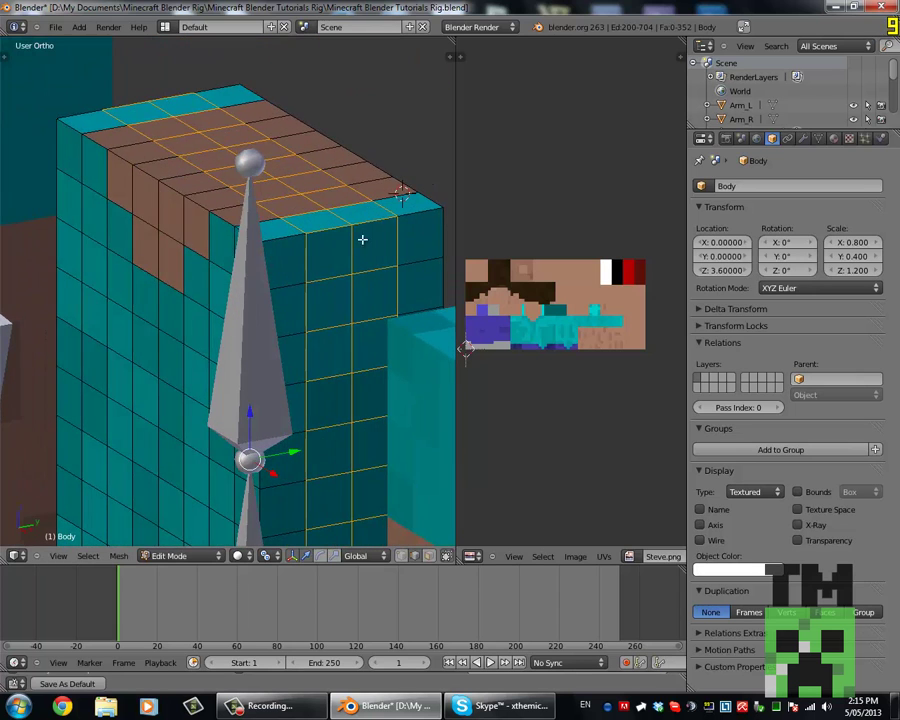
{"action": "scroll", "coordinate": [358, 241], "scroll_direction": "down", "scroll_amount": 5}
{"action": "scroll", "coordinate": [345, 250], "scroll_direction": "up", "scroll_amount": 3}
{"action": "scroll", "coordinate": [350, 255], "scroll_direction": "down", "scroll_amount": 5}
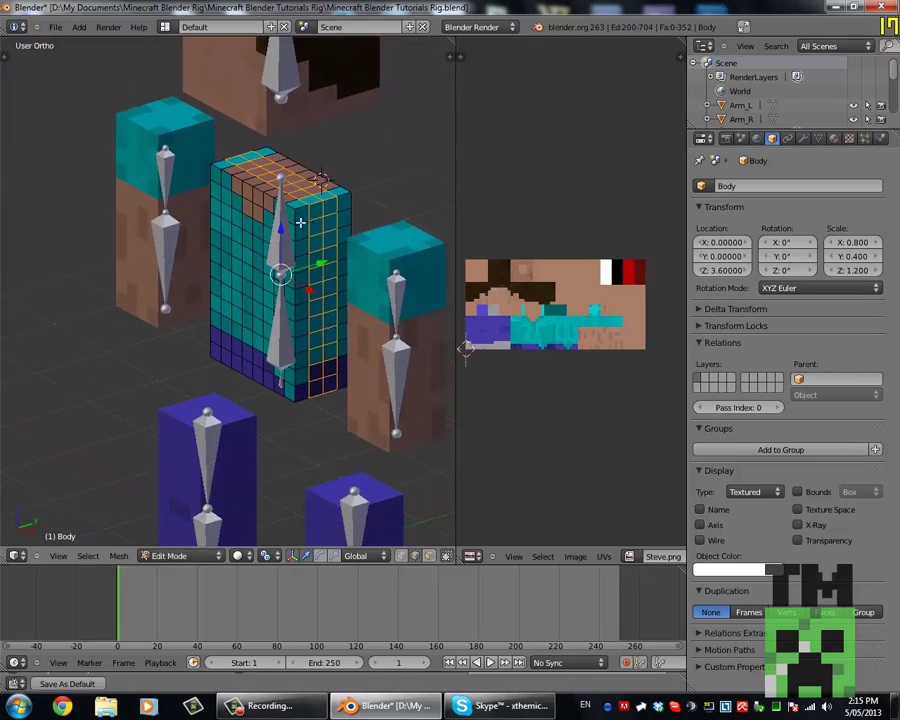
{"action": "scroll", "coordinate": [325, 219], "scroll_direction": "up", "scroll_amount": 2}
{"action": "scroll", "coordinate": [325, 217], "scroll_direction": "down", "scroll_amount": 4}
{"action": "scroll", "coordinate": [311, 205], "scroll_direction": "up", "scroll_amount": 5}
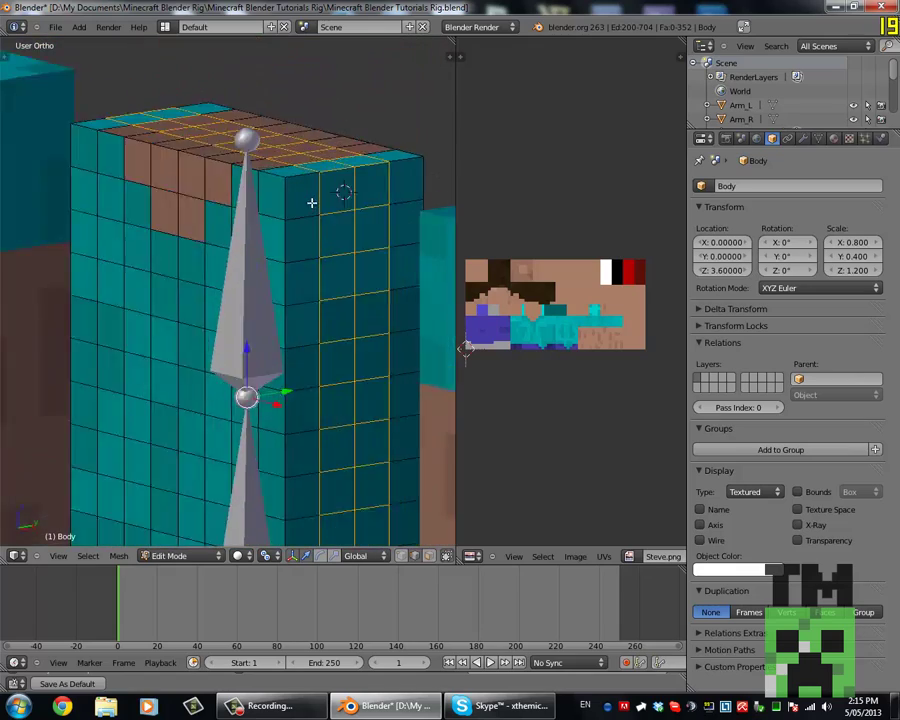
{"action": "scroll", "coordinate": [311, 201], "scroll_direction": "down", "scroll_amount": 2}
{"action": "key", "text": "Tab"}
Open the left arm mesh for editing and add 3 vertical loop cuts across its width.
{"action": "mouse_move", "coordinate": [215, 155]}
{"action": "middle_mouse_down"}
{"action": "mouse_move", "coordinate": [238, 161]}
{"action": "mouse_move", "coordinate": [207, 148]}
{"action": "middle_mouse_up"}
{"action": "right_click", "coordinate": [369, 171]}
{"action": "scroll", "coordinate": [365, 174], "scroll_direction": "down", "scroll_amount": 3}
{"action": "key", "text": "Tab"}
{"action": "scroll", "coordinate": [332, 188], "scroll_direction": "up", "scroll_amount": 3}
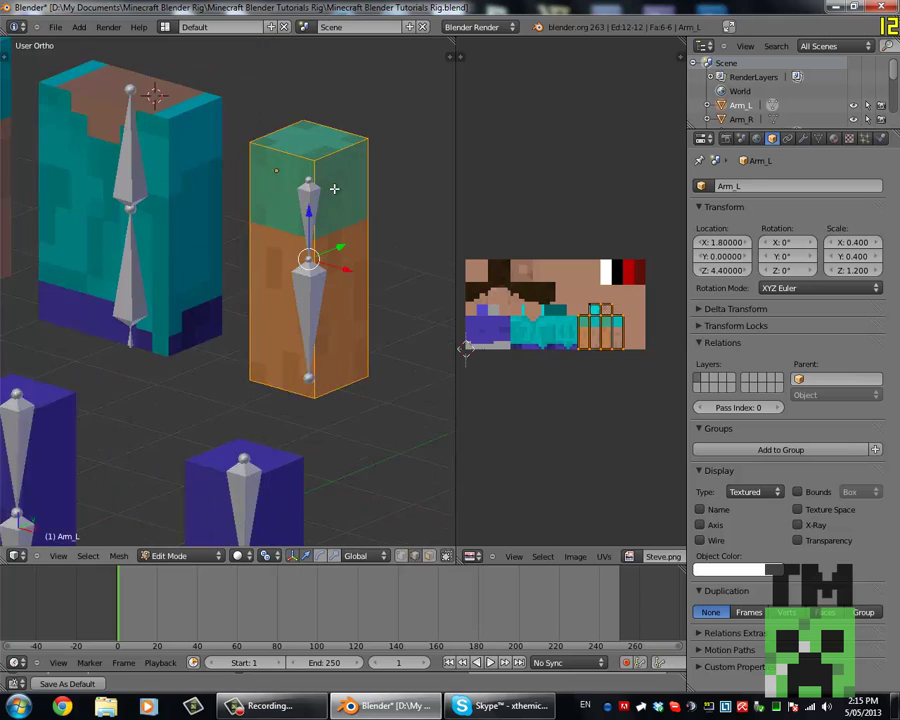
{"action": "key", "text": "ctrl+r"}
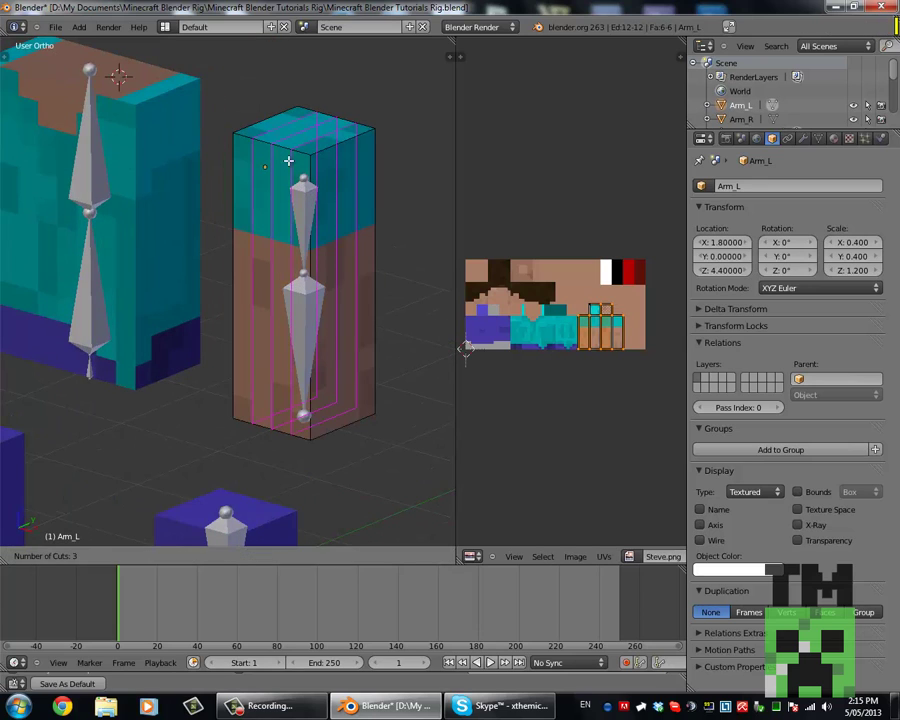
{"action": "scroll", "coordinate": [288, 161], "scroll_direction": "up", "scroll_amount": 1}
{"action": "scroll", "coordinate": [288, 161], "scroll_direction": "down", "scroll_amount": 1}
{"action": "scroll", "coordinate": [288, 161], "scroll_direction": "down", "scroll_amount": 1}
{"action": "left_click", "coordinate": [288, 161]}
{"action": "right_click", "coordinate": [288, 161]}
Add 3 vertical loop cuts through the left arm's depth and 11 horizontal ones along its length, and return to Object Mode.
{"action": "key", "text": "ctrl+r"}
{"action": "scroll", "coordinate": [347, 148], "scroll_direction": "up", "scroll_amount": 2}
{"action": "left_click", "coordinate": [348, 146]}
{"action": "right_click", "coordinate": [364, 186]}
{"action": "key", "text": "ctrl+r"}
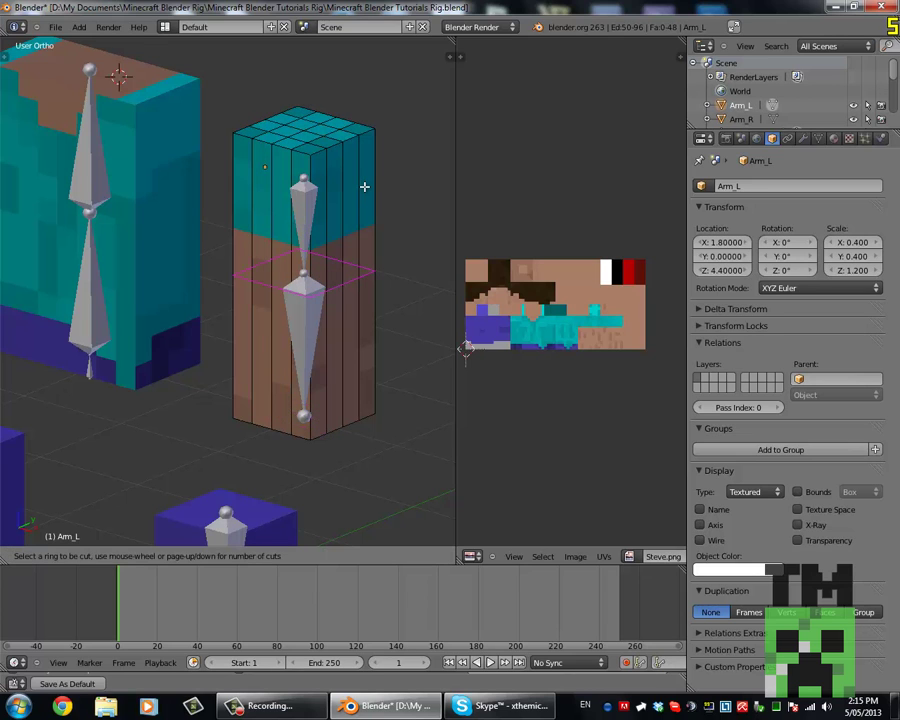
{"action": "left_click", "coordinate": [364, 187]}
{"action": "right_click", "coordinate": [364, 187]}
{"action": "scroll", "coordinate": [297, 226], "scroll_direction": "down", "scroll_amount": 3}
{"action": "middle_click_drag", "start_coordinate": [155, 239], "coordinate": [390, 262], "text": "shift"}
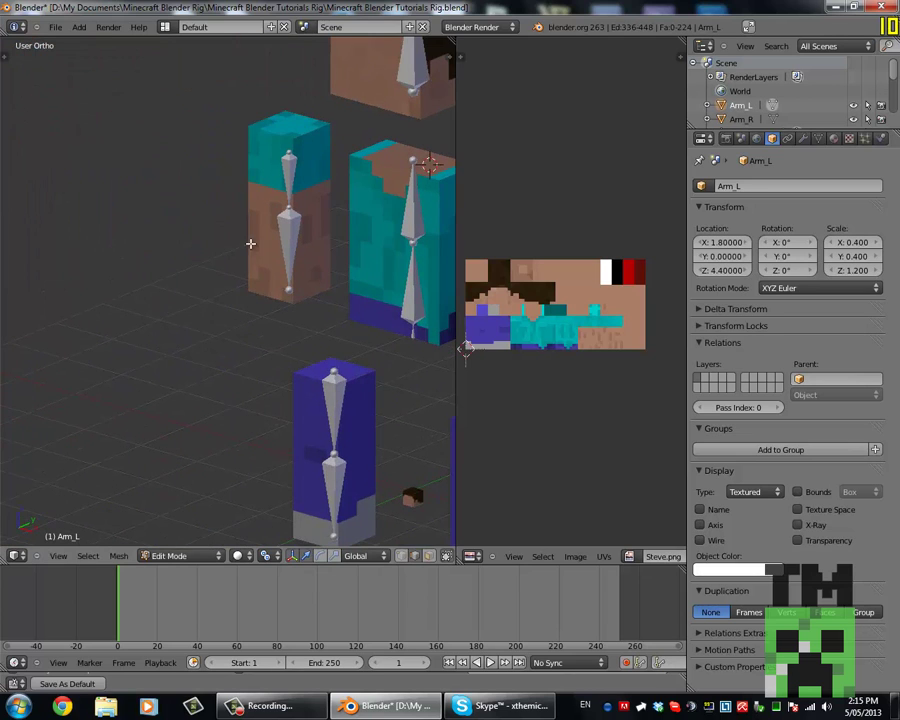
{"action": "key", "text": "Tab"}
Divide the right arm mesh with 11 horizontal loop cuts and 3 vertical loop cuts in each direction.
{"action": "right_click", "coordinate": [249, 242]}
{"action": "key", "text": "Tab"}
{"action": "key", "text": "ctrl+r"}
{"action": "scroll", "coordinate": [255, 237], "scroll_direction": "up", "scroll_amount": 10}
{"action": "left_click", "coordinate": [255, 237]}
{"action": "right_click", "coordinate": [255, 237]}
{"action": "key", "text": "a"}
{"action": "key", "text": "ctrl+r"}
{"action": "left_click", "coordinate": [314, 142]}
{"action": "right_click", "coordinate": [314, 142]}
{"action": "key", "text": "Tab"}
Open the right leg mesh for editing and add 11 horizontal loop cuts.
{"action": "middle_click_drag", "start_coordinate": [393, 441], "coordinate": [269, 376], "text": "shift"}
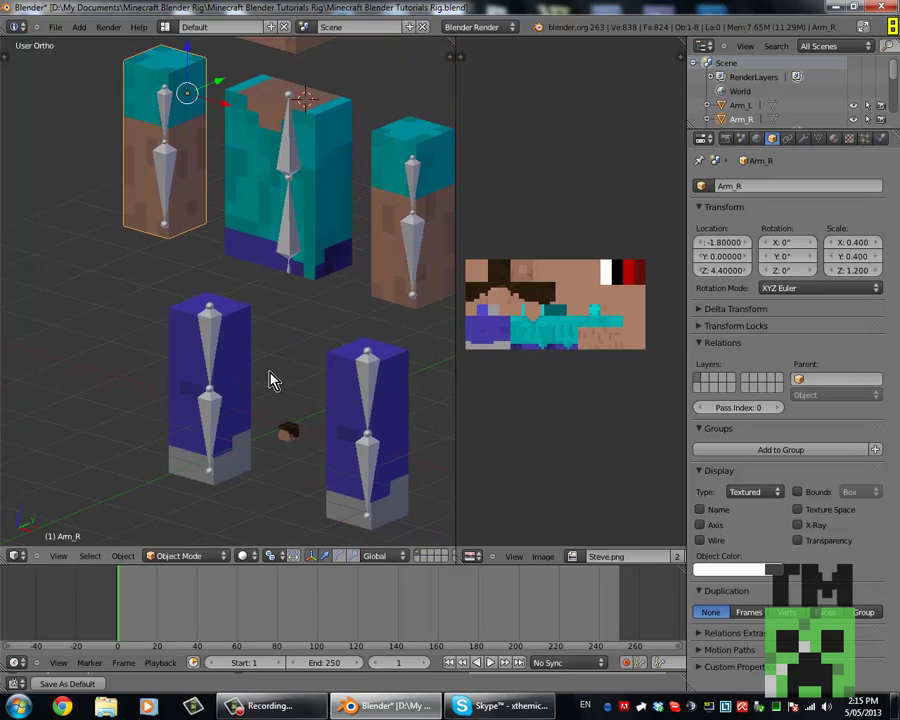
{"action": "right_click", "coordinate": [248, 357]}
{"action": "key", "text": "Tab"}
{"action": "key", "text": "a"}
{"action": "key", "text": "ctrl+r"}
{"action": "scroll", "coordinate": [243, 377], "scroll_direction": "up", "scroll_amount": 10}
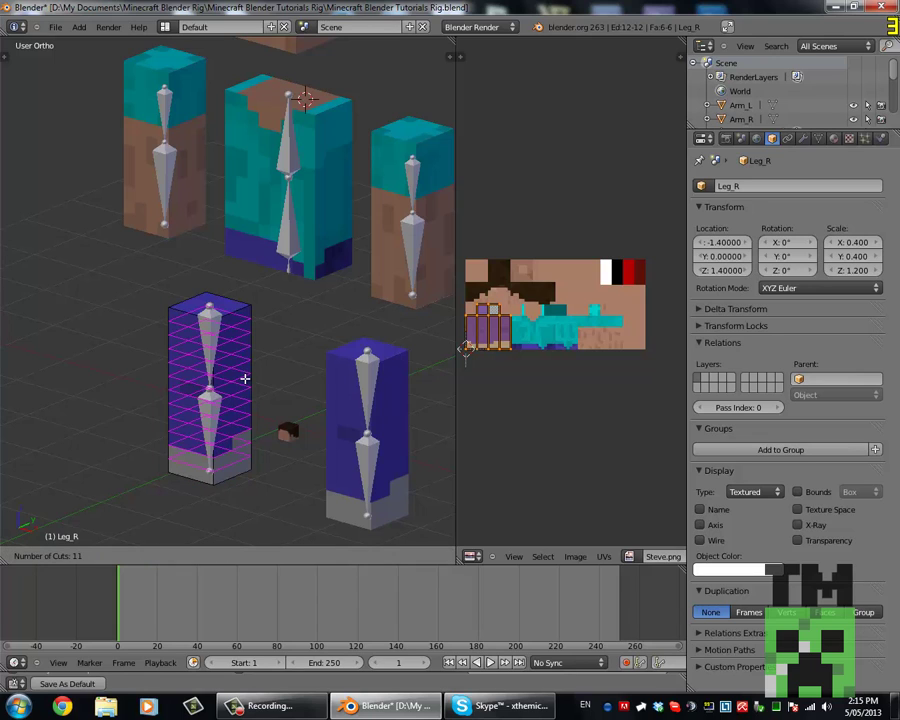
{"action": "left_click", "coordinate": [243, 377]}
{"action": "right_click", "coordinate": [243, 377]}
Add 3 vertical loop cuts through the right leg's depth and 3 across its width, and return to Object Mode.
{"action": "key", "text": "a"}
{"action": "key", "text": "ctrl+r"}
{"action": "scroll", "coordinate": [245, 379], "scroll_direction": "up", "scroll_amount": 2}
{"action": "left_click", "coordinate": [245, 379]}
{"action": "right_click", "coordinate": [245, 379]}
{"action": "key", "text": "a"}
{"action": "key", "text": "ctrl+r"}
{"action": "scroll", "coordinate": [174, 379], "scroll_direction": "up", "scroll_amount": 2}
{"action": "left_click", "coordinate": [174, 379]}
{"action": "right_click", "coordinate": [174, 379]}
{"action": "middle_click_drag", "start_coordinate": [385, 424], "coordinate": [342, 346], "text": "shift"}
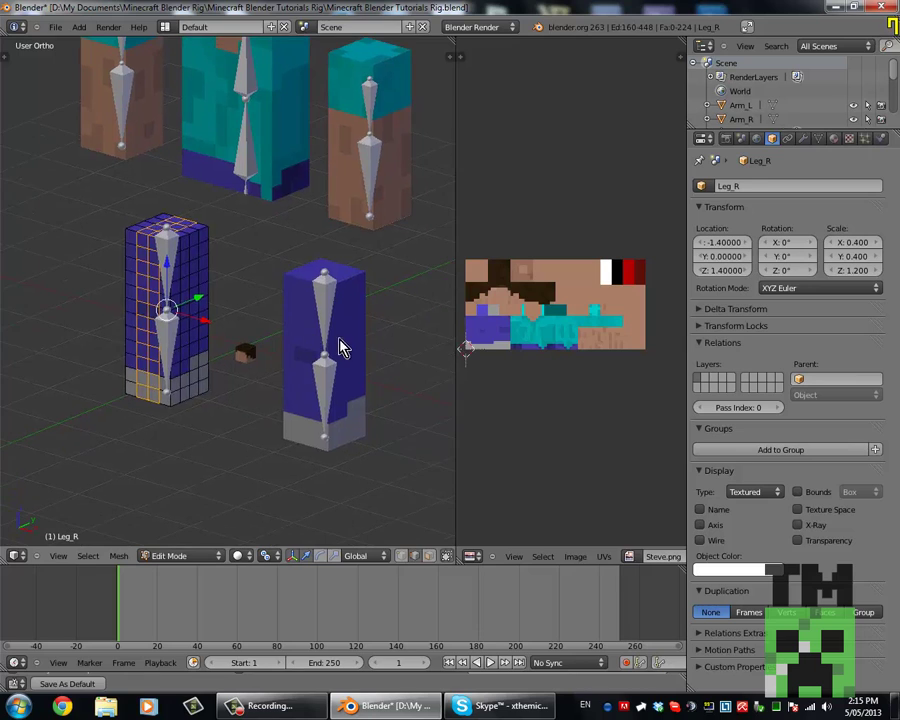
{"action": "key", "text": "Tab"}
Add 11 horizontal loop cuts and 3 vertical loop cuts through the depth of the left leg mesh.
{"action": "right_click", "coordinate": [343, 346]}
{"action": "key", "text": "Tab"}
{"action": "key", "text": "ctrl+r"}
{"action": "left_click", "coordinate": [355, 342]}
{"action": "right_click", "coordinate": [355, 342]}
{"action": "key", "text": "ctrl+r"}
{"action": "left_click", "coordinate": [355, 342]}
{"action": "right_click", "coordinate": [355, 342]}
Add 3 vertical loop cuts across the left leg's width and return to Object Mode.
{"action": "key", "text": "ctrl+r"}
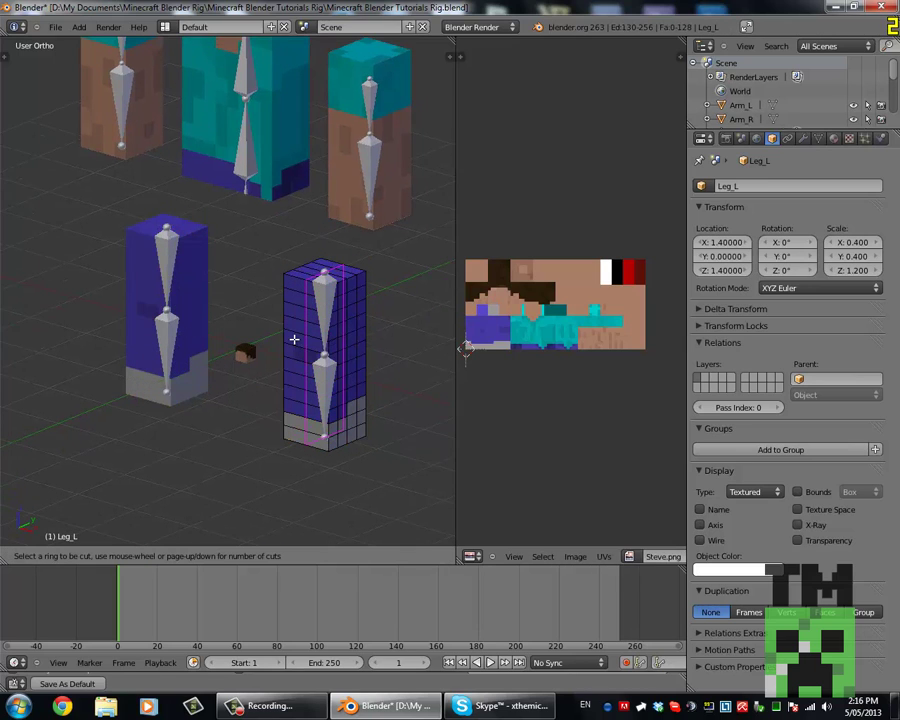
{"action": "left_click", "coordinate": [294, 339]}
{"action": "right_click", "coordinate": [294, 339]}
{"action": "scroll", "coordinate": [265, 259], "scroll_direction": "down", "scroll_amount": 3}
{"action": "middle_click_drag", "start_coordinate": [275, 170], "coordinate": [258, 246], "text": "shift"}
{"action": "scroll", "coordinate": [258, 238], "scroll_direction": "up", "scroll_amount": 2}
{"action": "key", "text": "Tab"}
Check the cut grids of the body and arm meshes by viewing each one in Edit Mode.
{"action": "right_click", "coordinate": [255, 240]}
{"action": "key", "text": "Tab"}
{"action": "key", "text": "Tab"}
{"action": "right_click", "coordinate": [357, 221]}
{"action": "key", "text": "Tab"}
{"action": "key", "text": "Tab"}
{"action": "right_click", "coordinate": [140, 224]}
{"action": "key", "text": "Tab"}
{"action": "key", "text": "Tab"}
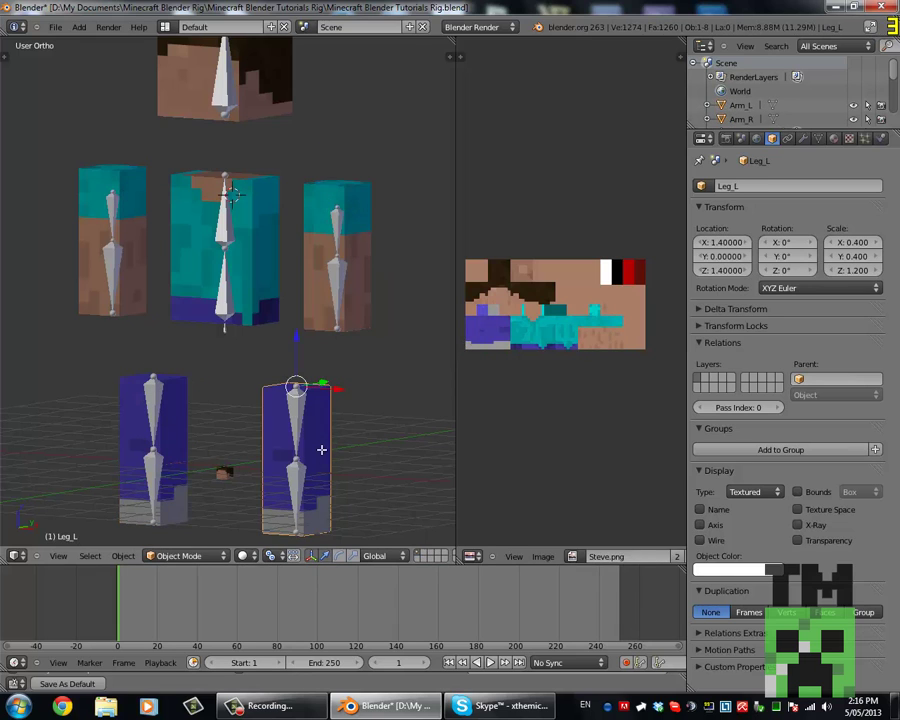
Subdivide the whole head mesh repeatedly until each face is an 8 by 8 grid.
{"action": "right_click", "coordinate": [258, 126]}
{"action": "key", "text": "Tab"}
{"action": "scroll", "coordinate": [258, 150], "scroll_direction": "up", "scroll_amount": 4}
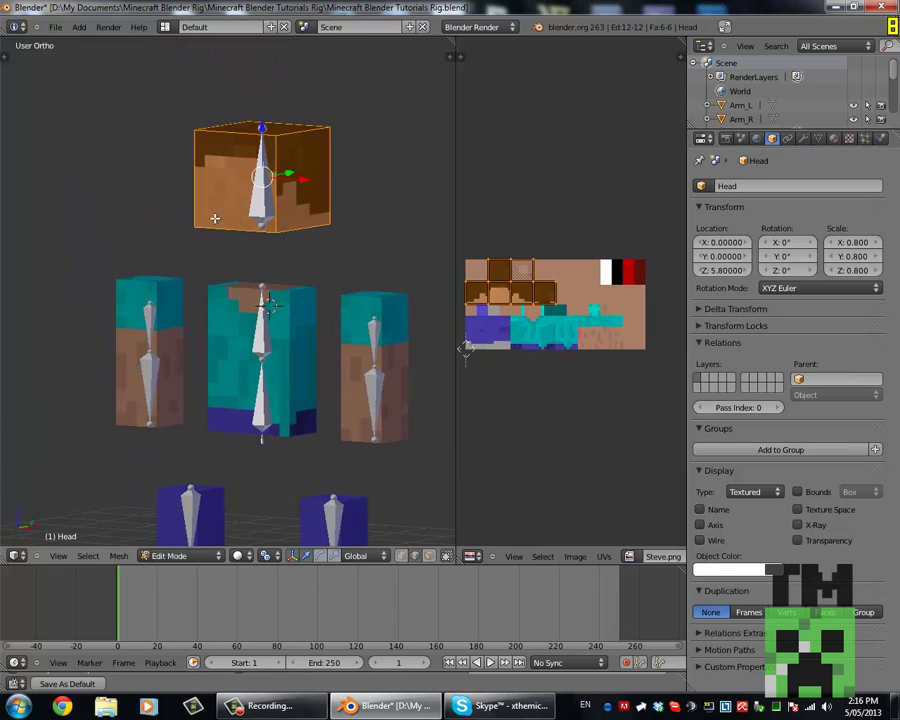
{"action": "scroll", "coordinate": [258, 170], "scroll_direction": "down", "scroll_amount": 4}
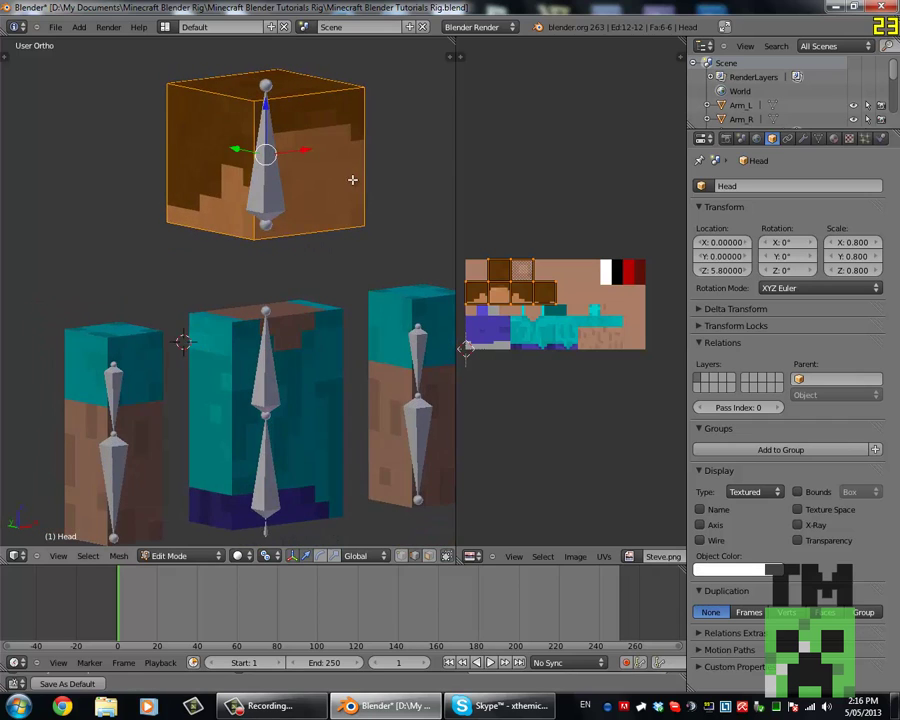
{"action": "scroll", "coordinate": [293, 184], "scroll_direction": "up", "scroll_amount": 5}
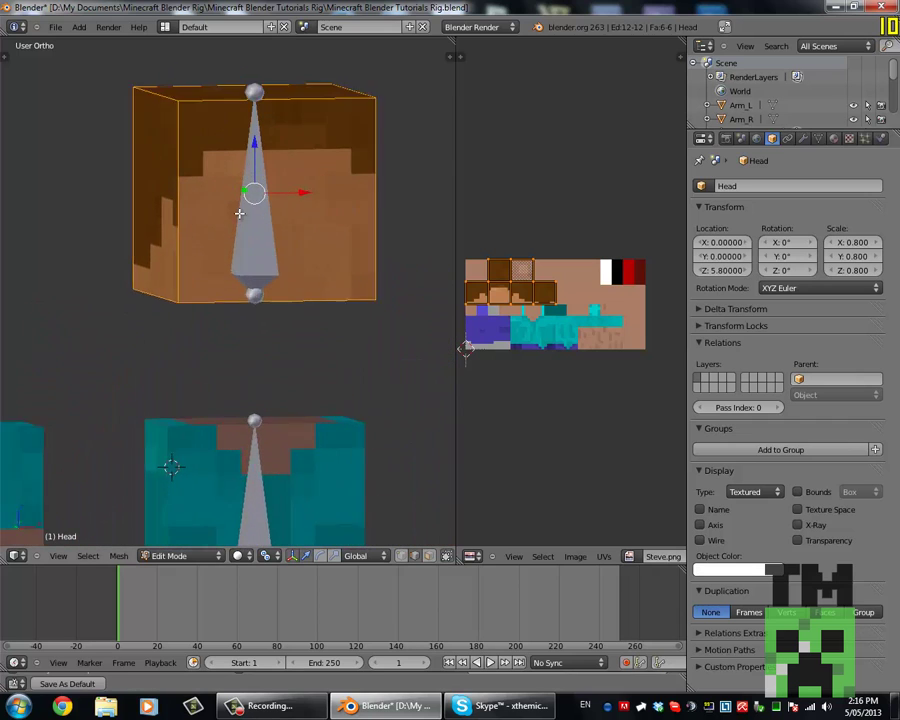
{"action": "key", "text": "w"}
{"action": "left_click", "coordinate": [265, 213]}
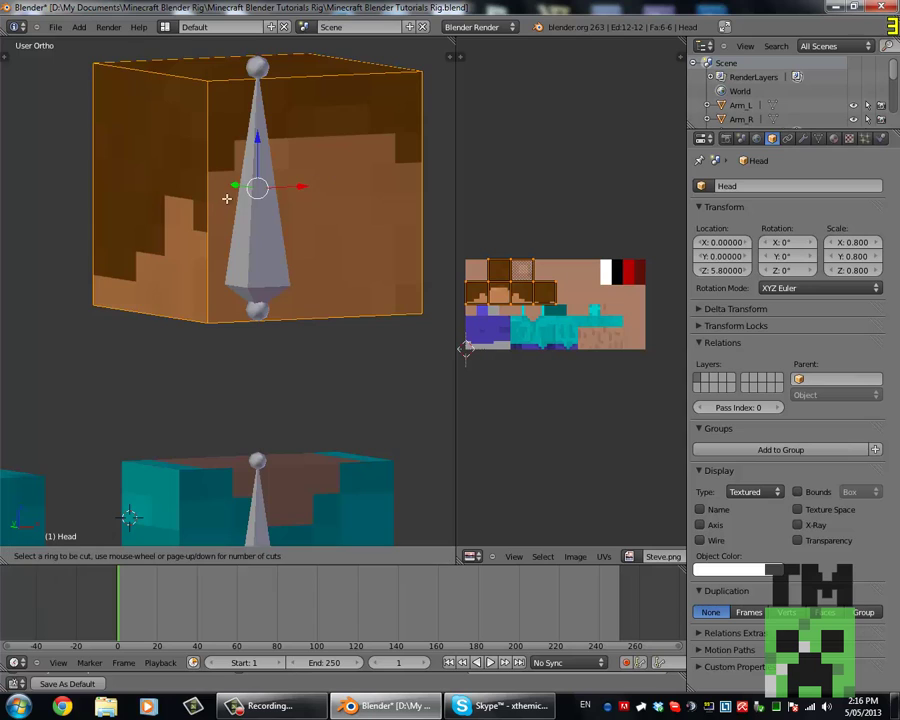
{"action": "scroll", "coordinate": [212, 166], "scroll_direction": "up", "scroll_amount": 3}
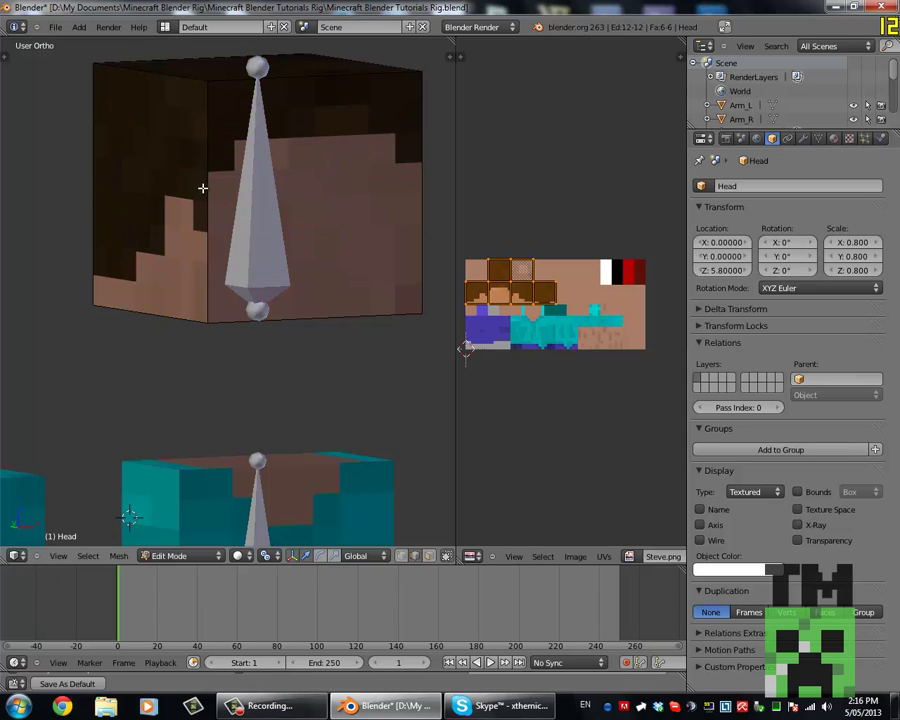
{"action": "key", "text": "a"}
{"action": "key", "text": "w"}
{"action": "left_click", "coordinate": [226, 185]}
{"action": "key", "text": "w"}
{"action": "left_click", "coordinate": [228, 185]}
{"action": "scroll", "coordinate": [341, 163], "scroll_direction": "up", "scroll_amount": 2}
{"action": "scroll", "coordinate": [334, 167], "scroll_direction": "down", "scroll_amount": 4}
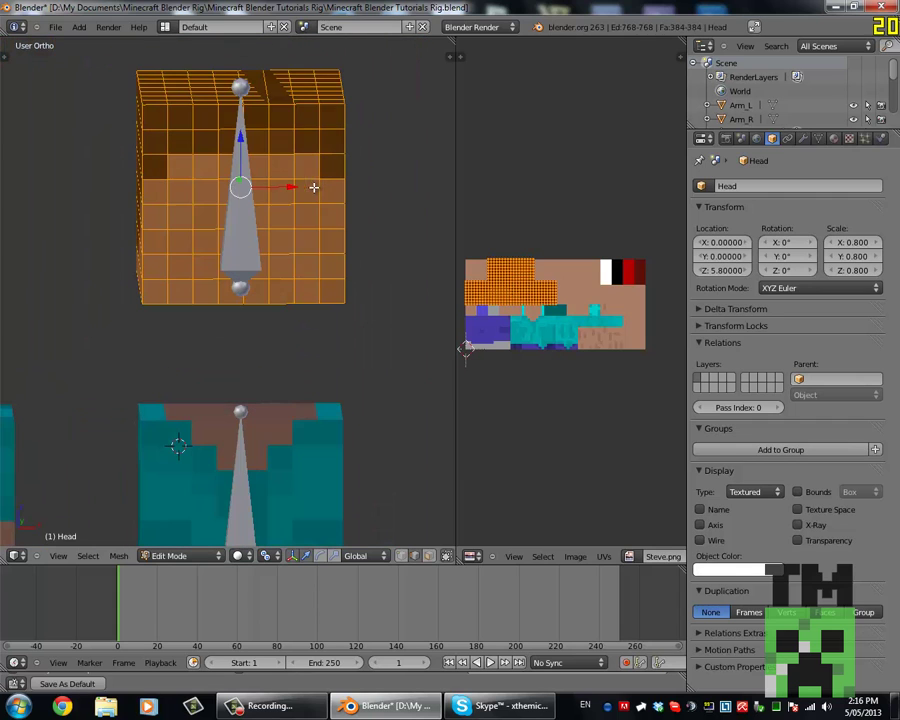
Undo the head's subdivisions, and restore and repeat them to reach the 8 by 8 grid again.
{"action": "key", "text": "ctrl+z"}
{"action": "key", "text": "ctrl+z"}
{"action": "key", "text": "ctrl+z"}
{"action": "middle_click_drag", "start_coordinate": [233, 193], "coordinate": [257, 160]}
{"action": "key", "text": "ctrl+shift+z"}
{"action": "key", "text": "w"}
{"action": "left_click", "coordinate": [267, 195]}
{"action": "scroll", "coordinate": [267, 195], "scroll_direction": "down", "scroll_amount": 3}
{"action": "scroll", "coordinate": [297, 177], "scroll_direction": "up", "scroll_amount": 1}
{"action": "scroll", "coordinate": [281, 148], "scroll_direction": "up", "scroll_amount": 5}
{"action": "scroll", "coordinate": [376, 133], "scroll_direction": "down", "scroll_amount": 6}
{"action": "middle_click_drag", "start_coordinate": [391, 267], "coordinate": [321, 177], "text": "shift"}
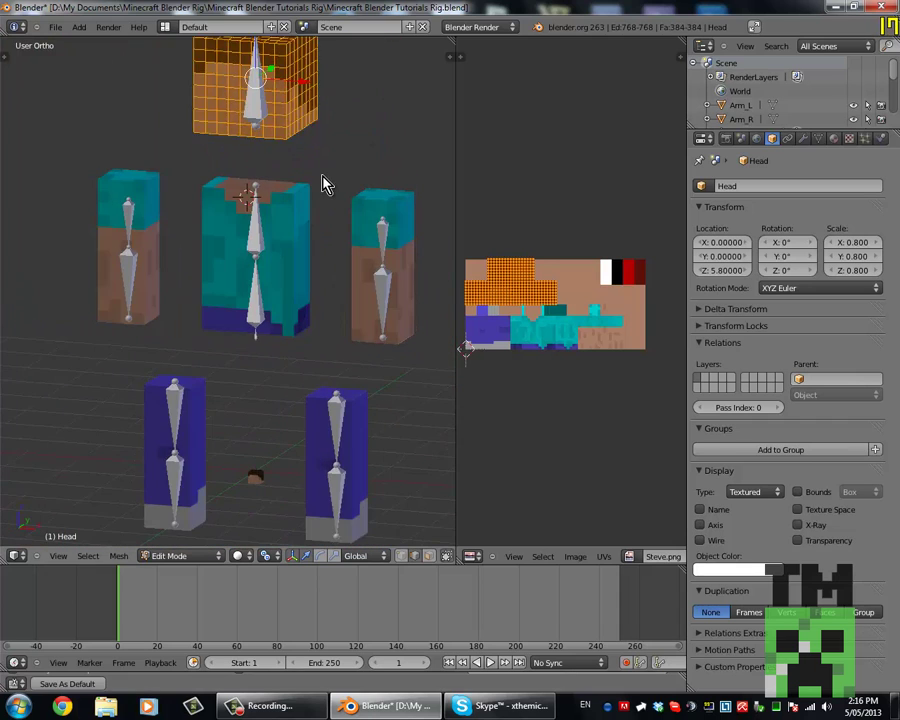
Return the head to Object Mode and save over the existing rig file.
{"action": "key", "text": "Tab"}
{"action": "scroll", "coordinate": [321, 178], "scroll_direction": "down", "scroll_amount": 1}
{"action": "middle_click_drag", "start_coordinate": [420, 188], "coordinate": [340, 188]}
{"action": "scroll", "coordinate": [342, 186], "scroll_direction": "down", "scroll_amount": 3}
{"action": "scroll", "coordinate": [359, 205], "scroll_direction": "up", "scroll_amount": 5}
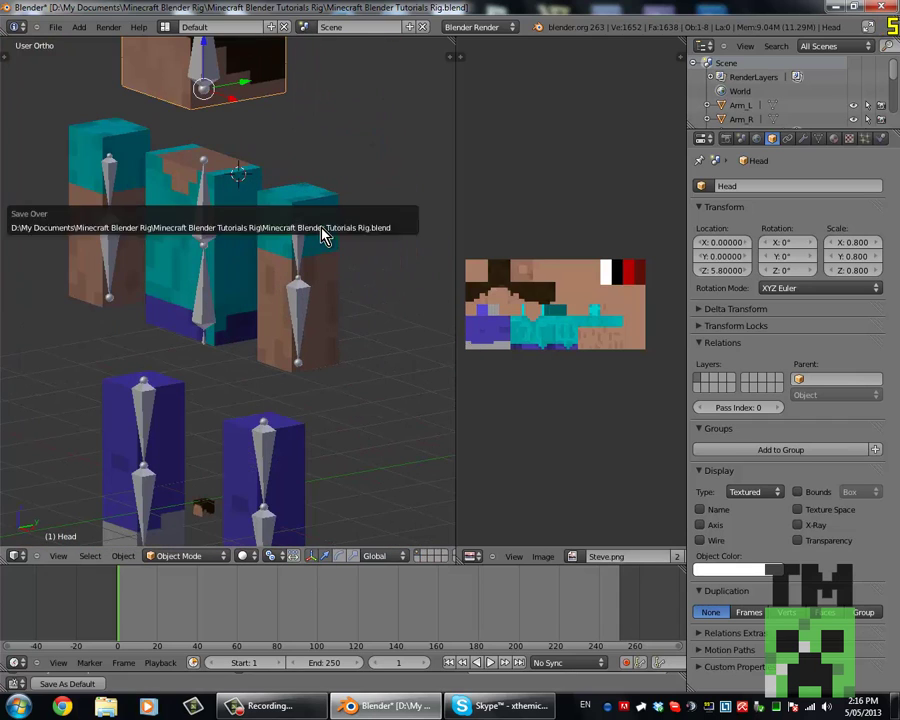
Parent the left arm mesh to the armature with automatic weights.
{"action": "right_click", "coordinate": [334, 236]}
{"action": "scroll", "coordinate": [337, 235], "scroll_direction": "up", "scroll_amount": 2}
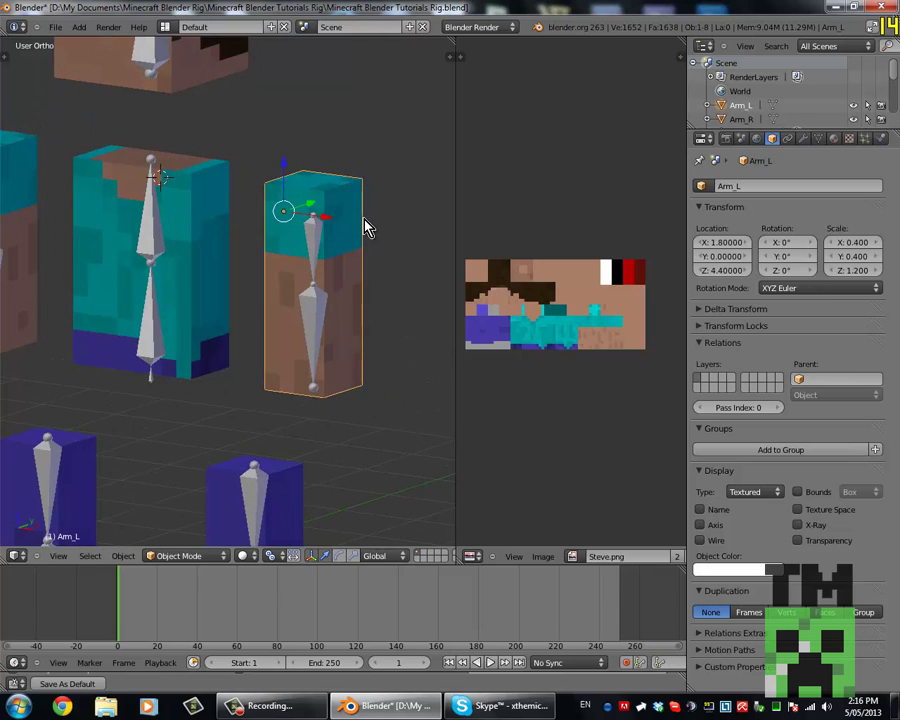
{"action": "right_click", "coordinate": [314, 238], "text": "shift"}
{"action": "key", "text": "ctrl+Tab"}
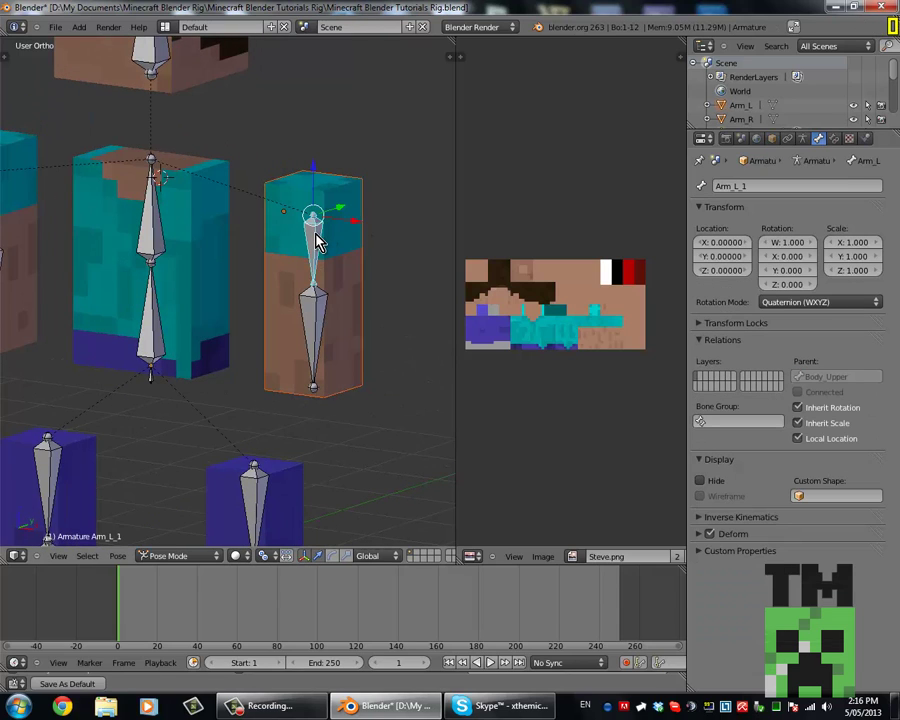
{"action": "key", "text": "ctrl+p"}
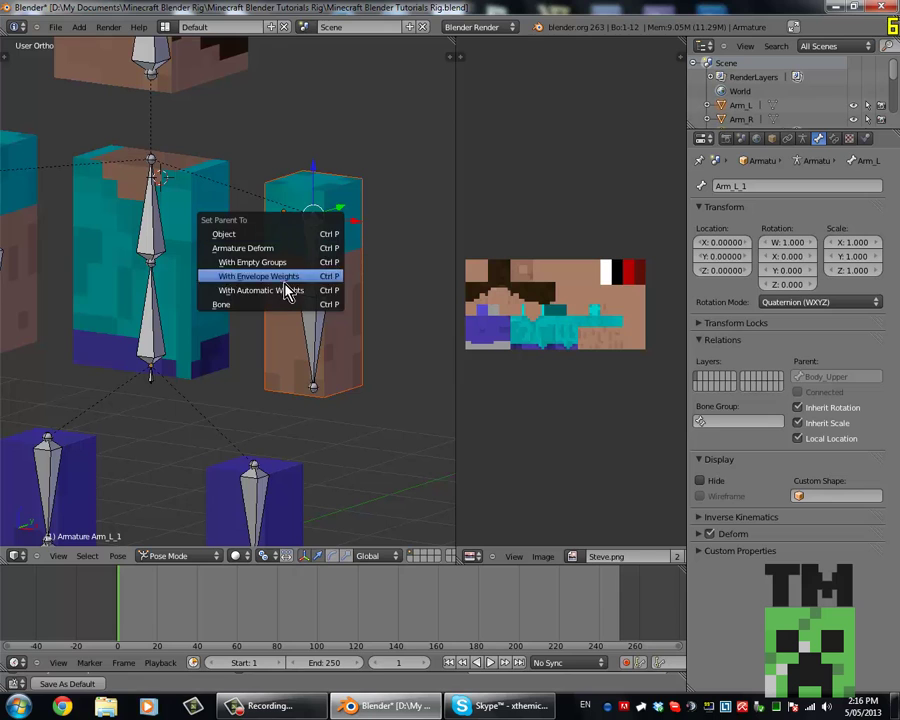
{"action": "left_click", "coordinate": [285, 290]}
{"action": "scroll", "coordinate": [327, 295], "scroll_direction": "down", "scroll_amount": 3}
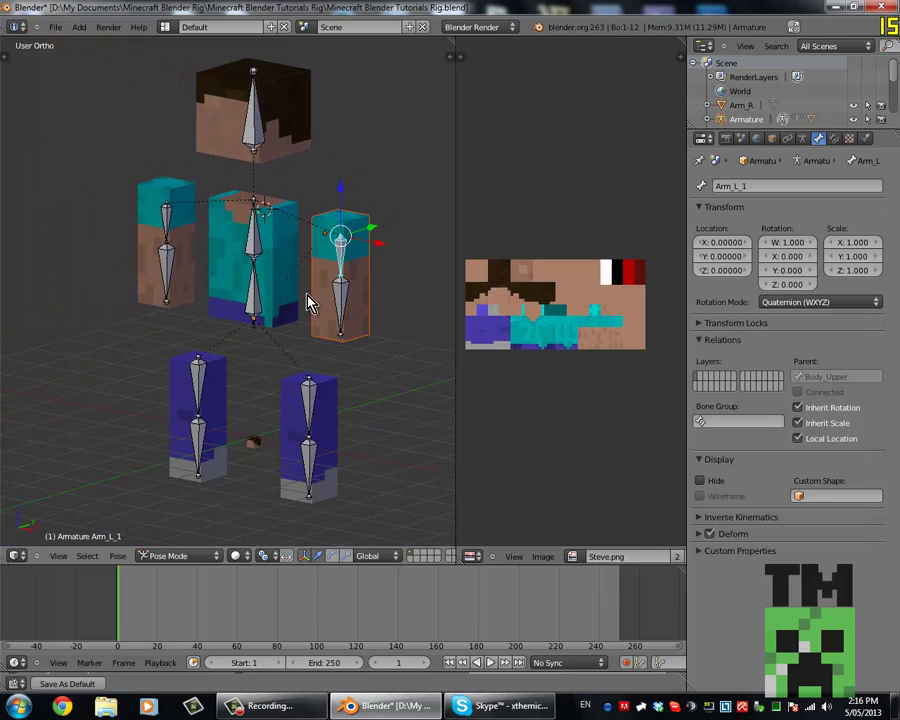
Test the left arm's deformation by trial-rotating its upper and lower bones about the global X axis, cancelling each rotation.
{"action": "scroll", "coordinate": [350, 313], "scroll_direction": "up", "scroll_amount": 2}
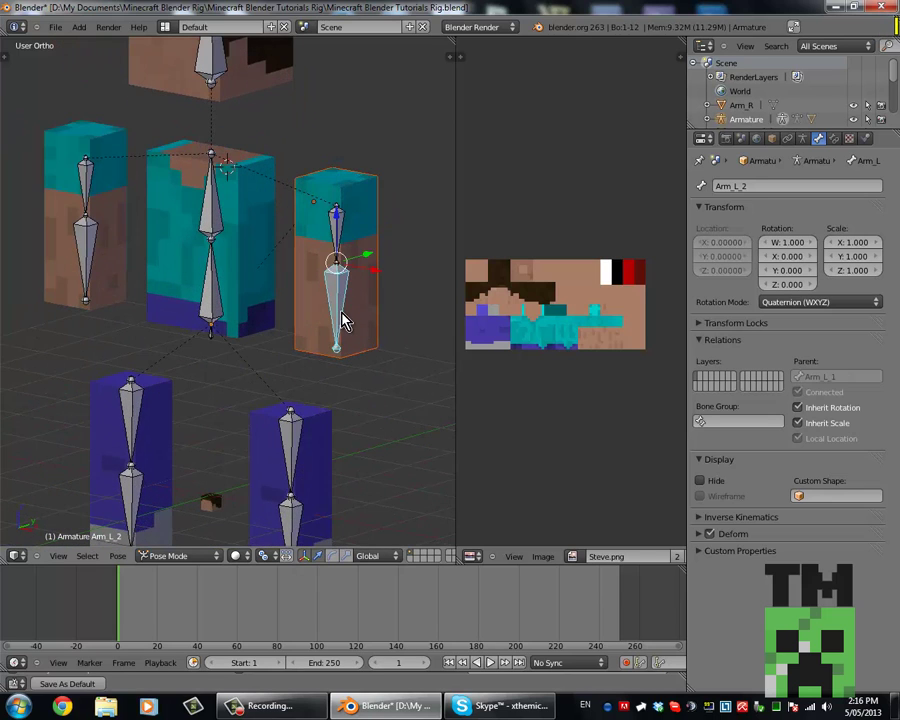
{"action": "scroll", "coordinate": [340, 323], "scroll_direction": "up", "scroll_amount": 2}
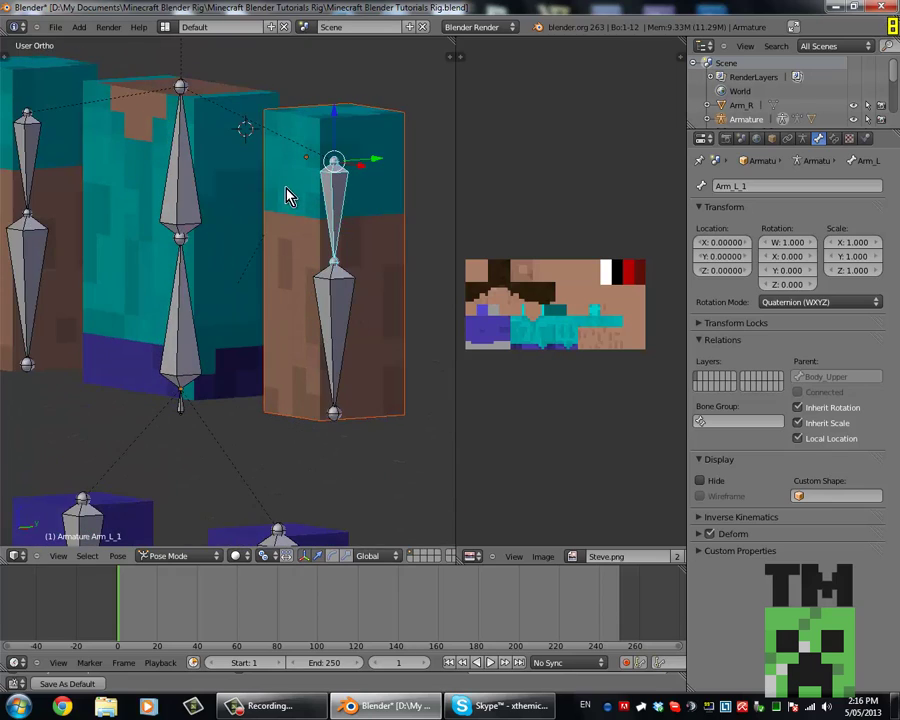
{"action": "key", "text": "r"}
{"action": "key", "text": "x"}
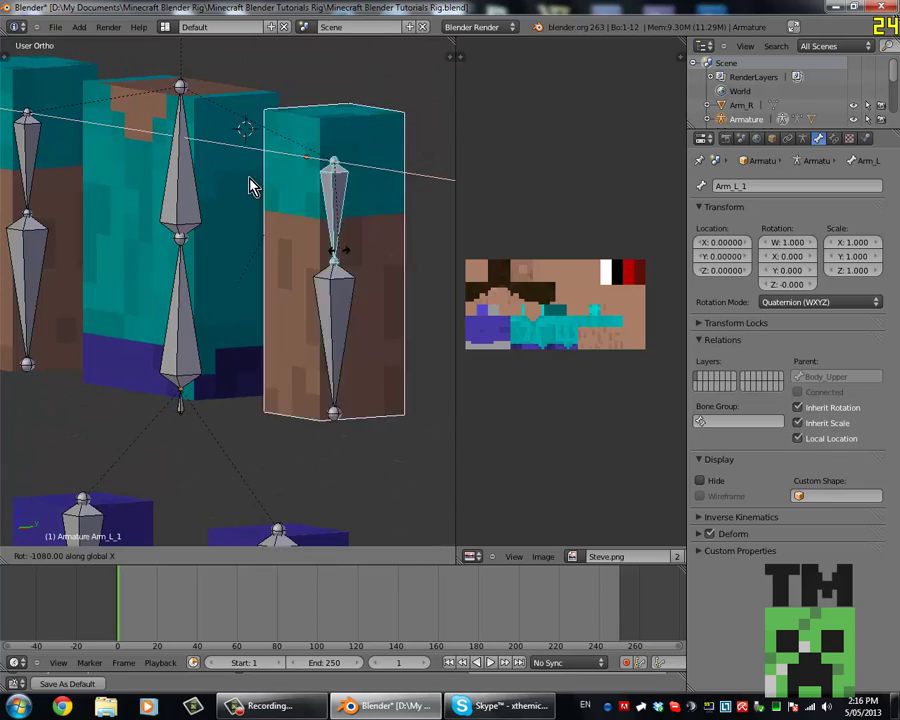
{"action": "right_click", "coordinate": [340, 326]}
{"action": "right_click", "coordinate": [318, 335]}
{"action": "key", "text": "r"}
{"action": "key", "text": "x"}
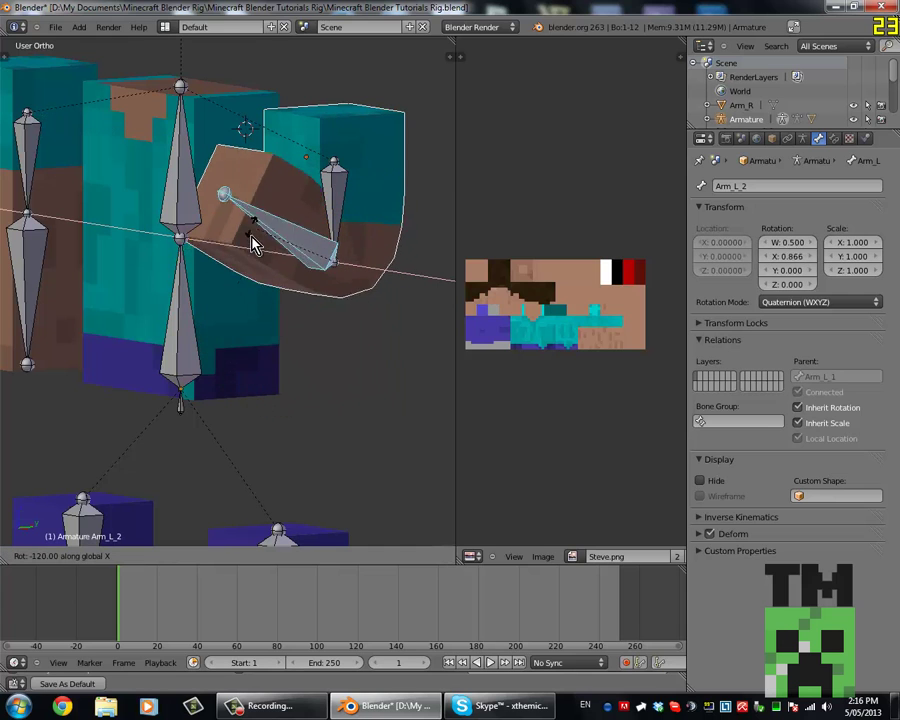
{"action": "right_click", "coordinate": [228, 330]}
Parent the right arm mesh to the armature with automatic weights and test-rotate an arm bone about X.
{"action": "scroll", "coordinate": [221, 333], "scroll_direction": "down", "scroll_amount": 3}
{"action": "middle_click_drag", "start_coordinate": [221, 333], "coordinate": [147, 247]}
{"action": "right_click", "coordinate": [168, 185]}
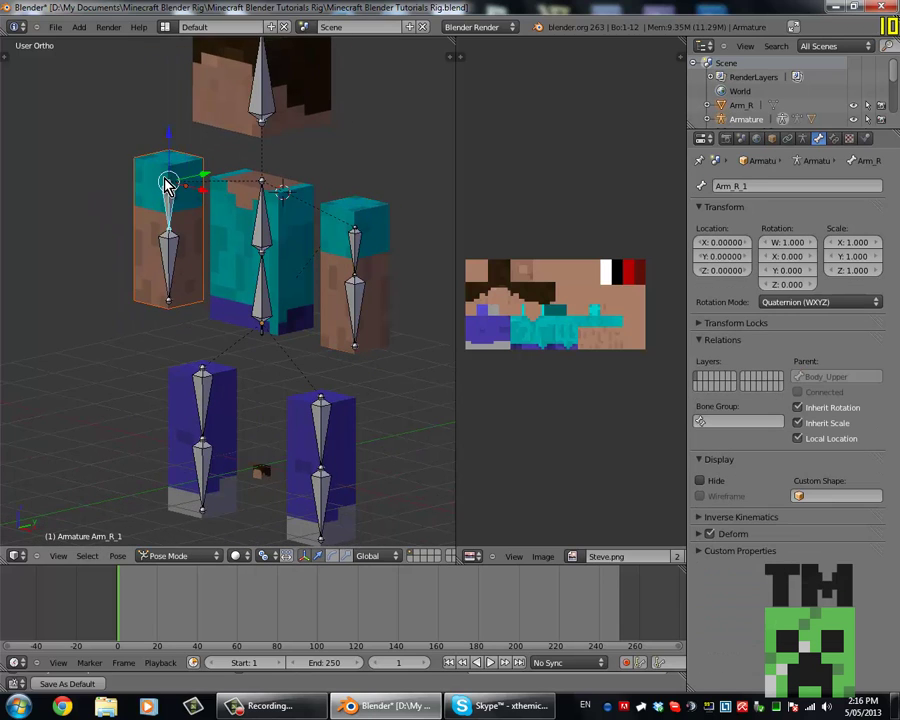
{"action": "key", "text": "ctrl+p"}
{"action": "left_click", "coordinate": [165, 182]}
{"action": "right_click", "coordinate": [175, 255]}
{"action": "key", "text": "r"}
{"action": "key", "text": "x"}
{"action": "right_click", "coordinate": [142, 270]}
Parent the right leg mesh to the armature with automatic weights and start a test rotation of its bone.
{"action": "key", "text": "ctrl+Tab"}
{"action": "right_click", "coordinate": [223, 422]}
{"action": "right_click", "coordinate": [211, 420], "text": "shift"}
{"action": "key", "text": "ctrl+Tab"}
{"action": "right_click", "coordinate": [211, 418]}
{"action": "key", "text": "ctrl+p"}
{"action": "left_click", "coordinate": [208, 426]}
{"action": "key", "text": "r"}
Parent the left leg mesh to the armature with automatic weights and test-rotate a leg bone about X.
{"action": "right_click", "coordinate": [356, 444]}
{"action": "right_click", "coordinate": [332, 440]}
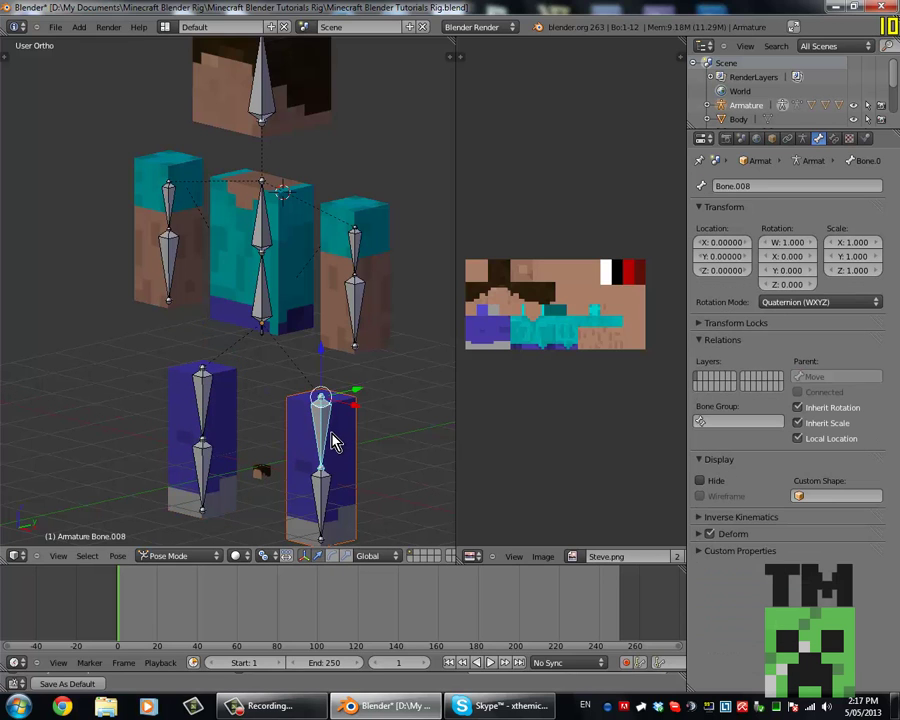
{"action": "key", "text": "ctrl+p"}
{"action": "left_click", "coordinate": [332, 440]}
{"action": "middle_click_drag", "start_coordinate": [320, 444], "coordinate": [300, 366], "text": "shift"}
{"action": "right_click", "coordinate": [300, 400]}
{"action": "key", "text": "r"}
{"action": "key", "text": "x"}
{"action": "right_click", "coordinate": [367, 391]}
Parent the body mesh to the armature with automatic weights and test-rotate the upper body bone about X.
{"action": "right_click", "coordinate": [269, 204]}
{"action": "right_click", "coordinate": [241, 156], "text": "shift"}
{"action": "key", "text": "ctrl+p"}
{"action": "left_click", "coordinate": [253, 170]}
{"action": "key", "text": "r"}
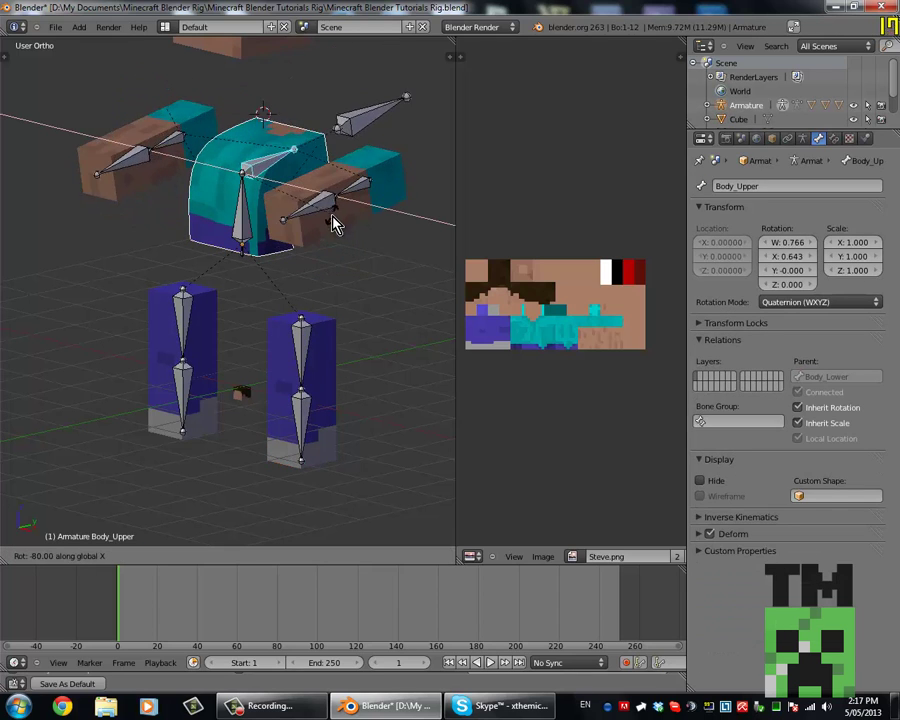
{"action": "right_click", "coordinate": [295, 148]}
Parent the head mesh to the armature with automatic weights and test-rotate the head bone about X.
{"action": "middle_click_drag", "start_coordinate": [275, 183], "coordinate": [277, 366], "text": "shift"}
{"action": "right_click", "coordinate": [283, 171]}
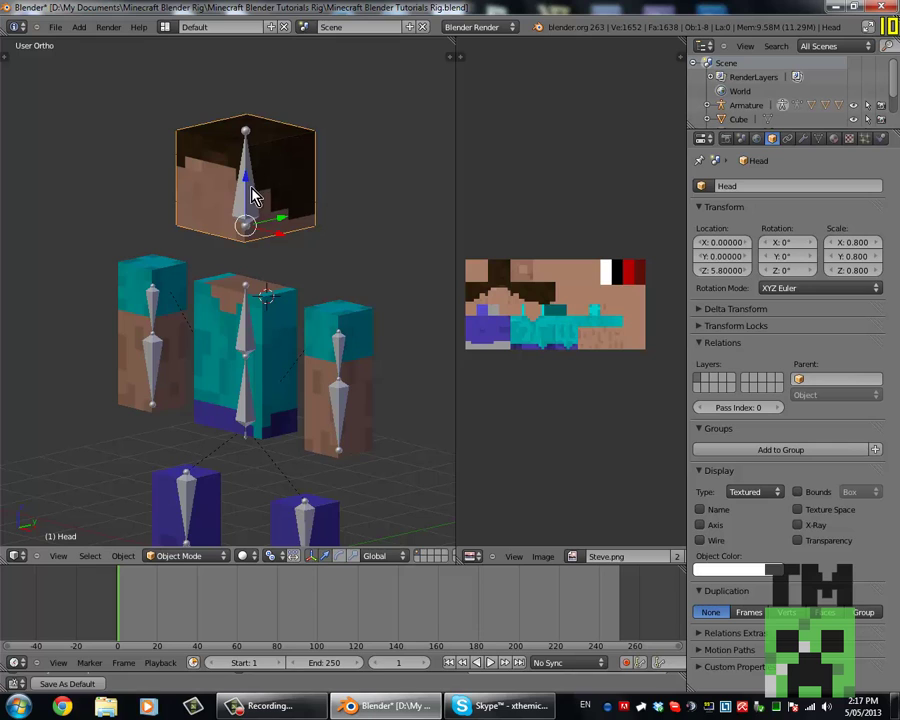
{"action": "middle_click_drag", "start_coordinate": [249, 199], "coordinate": [270, 208]}
{"action": "scroll", "coordinate": [305, 177], "scroll_direction": "up", "scroll_amount": 2}
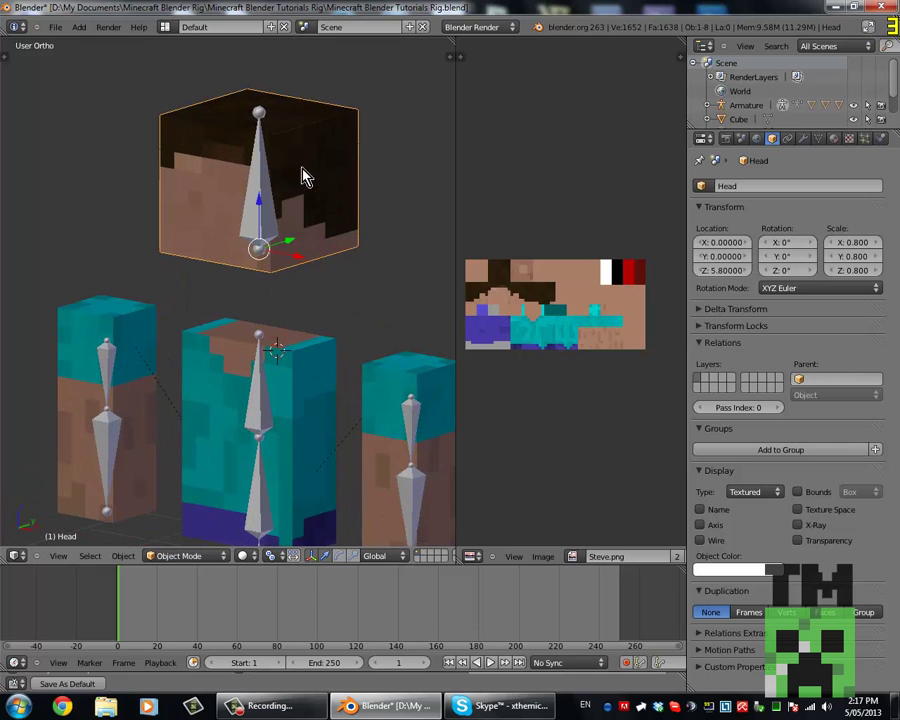
{"action": "right_click", "coordinate": [270, 172]}
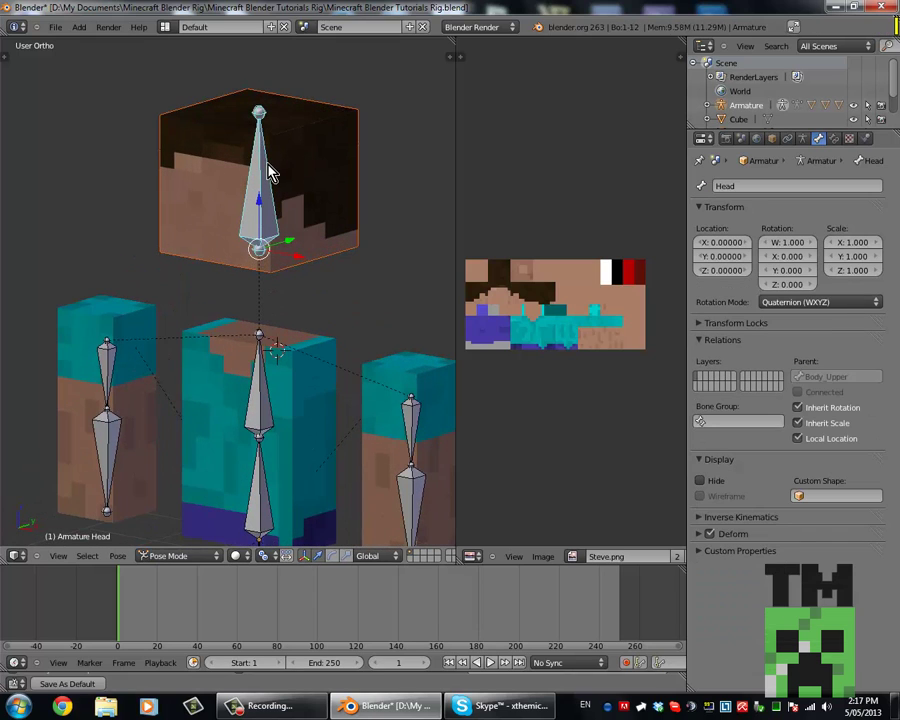
{"action": "key", "text": "ctrl+p"}
{"action": "left_click", "coordinate": [268, 180]}
{"action": "key", "text": "r"}
{"action": "key", "text": "x"}
{"action": "right_click", "coordinate": [368, 247]}
In front view, move the head bone straight down 1 unit along Z so the head sits on the torso.
{"action": "scroll", "coordinate": [283, 230], "scroll_direction": "down", "scroll_amount": 2}
{"action": "middle_click_drag", "start_coordinate": [266, 260], "coordinate": [253, 152], "text": "shift"}
{"action": "scroll", "coordinate": [279, 246], "scroll_direction": "down", "scroll_amount": 1}
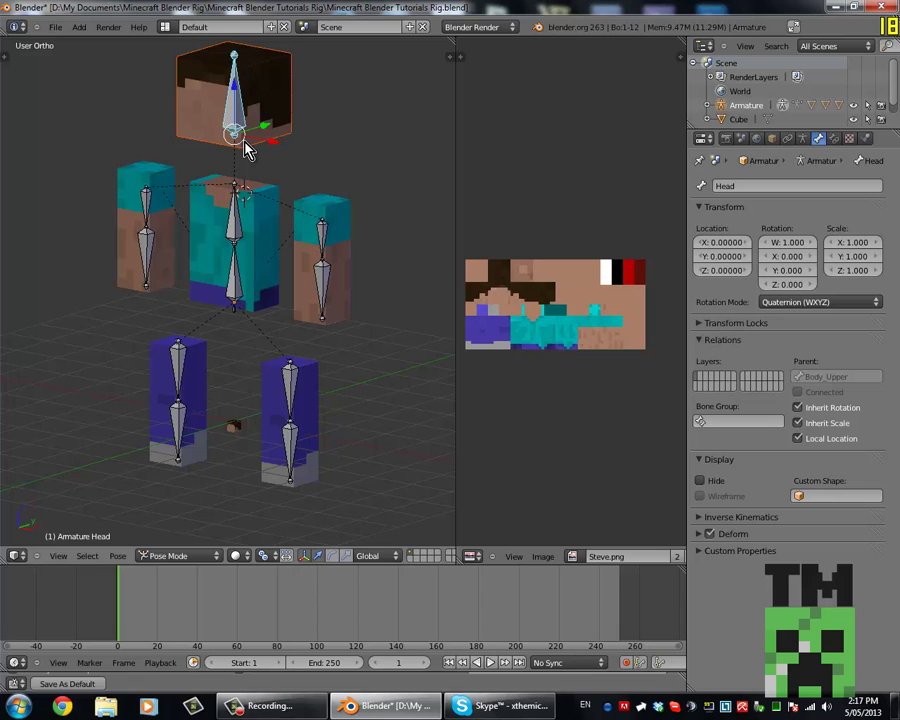
{"action": "key", "text": "KP_1"}
{"action": "middle_click_drag", "start_coordinate": [256, 137], "coordinate": [285, 145], "text": "shift"}
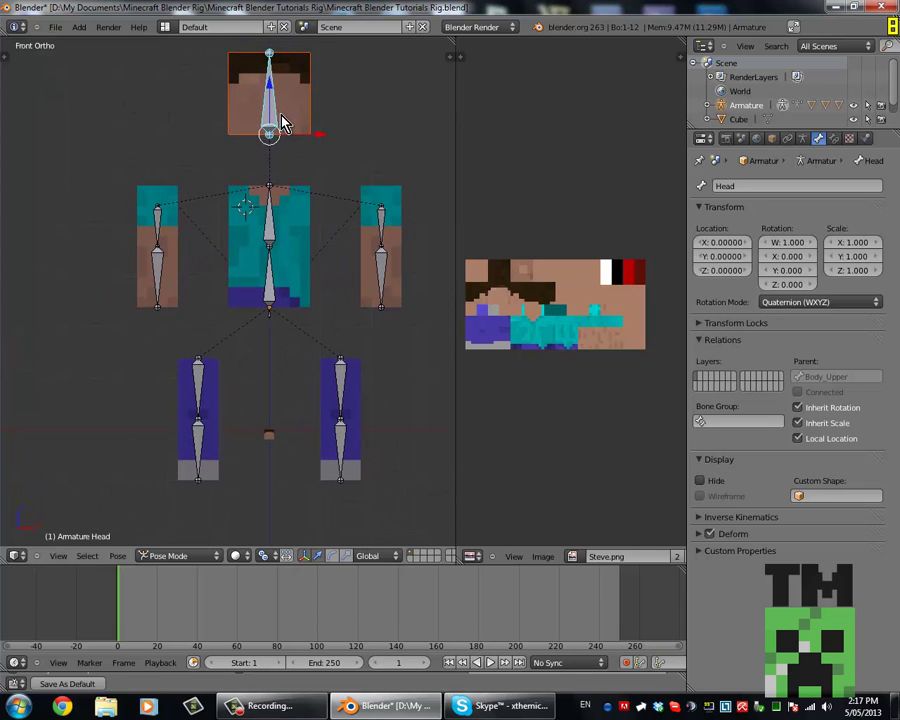
{"action": "right_click", "coordinate": [287, 150]}
{"action": "scroll", "coordinate": [287, 150], "scroll_direction": "down", "scroll_amount": 1}
{"action": "key", "text": "g"}
{"action": "key", "text": "z"}
{"action": "right_click", "coordinate": [287, 173]}
{"action": "scroll", "coordinate": [287, 174], "scroll_direction": "down", "scroll_amount": 2}
{"action": "middle_click_drag", "start_coordinate": [287, 174], "coordinate": [282, 202], "text": "shift"}
{"action": "key", "text": "g"}
{"action": "key", "text": "z"}
{"action": "key", "text": "Escape"}
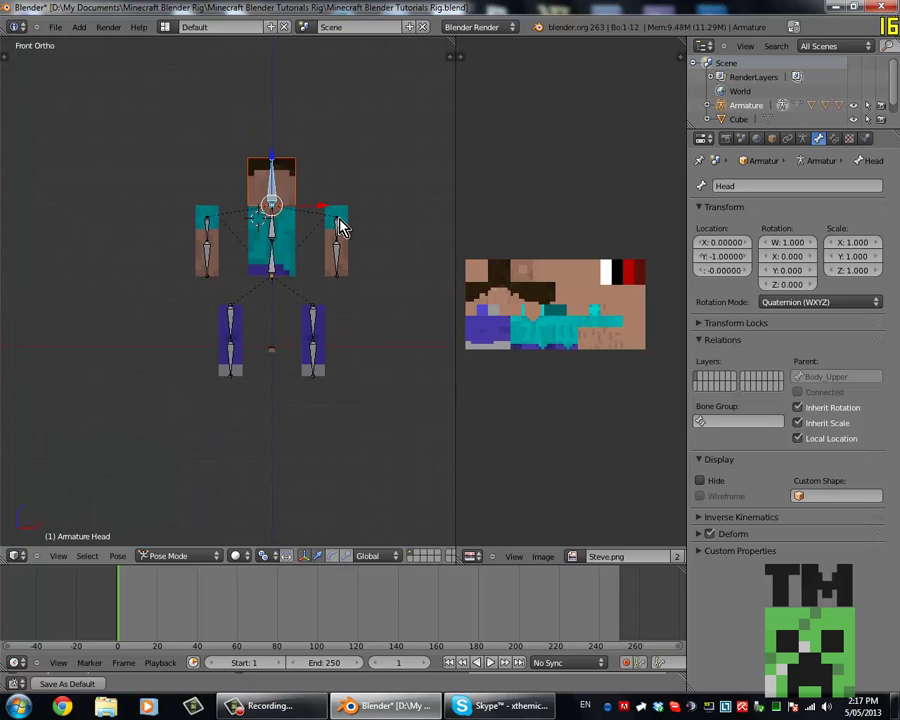
Move both upper arm bones inward against the torso and both upper leg bones up and inward beneath it.
{"action": "right_click", "coordinate": [340, 225]}
{"action": "key", "text": "g"}
{"action": "key", "text": "x"}
{"action": "left_click", "coordinate": [315, 320]}
{"action": "right_click", "coordinate": [315, 320]}
{"action": "key", "text": "g"}
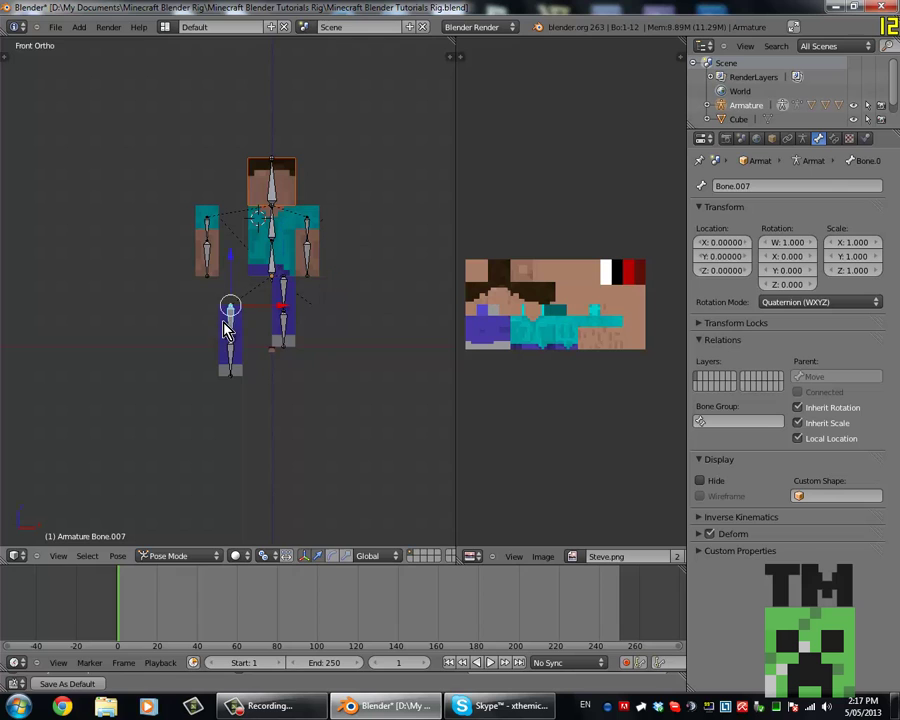
{"action": "right_click", "coordinate": [210, 240]}
{"action": "key", "text": "g"}
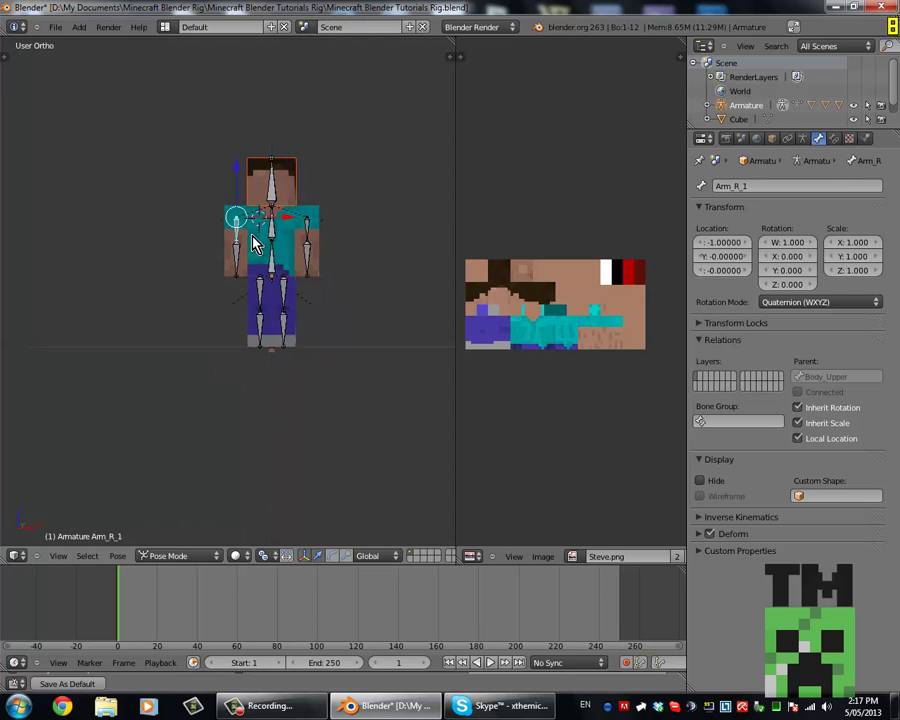
Deselect all bones and test the arm's bending with trial rotations of its bones about X, cancelling each one.
{"action": "scroll", "coordinate": [253, 236], "scroll_direction": "up", "scroll_amount": 5}
{"action": "middle_click_drag", "start_coordinate": [335, 162], "coordinate": [289, 176]}
{"action": "right_click", "coordinate": [289, 176]}
{"action": "middle_click_drag", "start_coordinate": [242, 220], "coordinate": [211, 231]}
{"action": "scroll", "coordinate": [236, 210], "scroll_direction": "down", "scroll_amount": 2}
{"action": "key", "text": "a"}
{"action": "middle_click_drag", "start_coordinate": [263, 189], "coordinate": [380, 250]}
{"action": "right_click", "coordinate": [233, 286]}
{"action": "scroll", "coordinate": [229, 291], "scroll_direction": "up", "scroll_amount": 3}
{"action": "middle_click_drag", "start_coordinate": [229, 291], "coordinate": [310, 271]}
{"action": "key", "text": "r"}
{"action": "key", "text": "x"}
{"action": "right_click", "coordinate": [366, 195]}
{"action": "right_click", "coordinate": [336, 241]}
{"action": "key", "text": "r"}
{"action": "key", "text": "x"}
{"action": "right_click", "coordinate": [418, 157]}
Test the head and body bones with trial rotations about X, cancelling each one.
{"action": "right_click", "coordinate": [300, 93]}
{"action": "key", "text": "r"}
{"action": "key", "text": "x"}
{"action": "right_click", "coordinate": [276, 150]}
{"action": "right_click", "coordinate": [276, 164]}
{"action": "key", "text": "r"}
{"action": "key", "text": "x"}
{"action": "right_click", "coordinate": [188, 160]}
{"action": "right_click", "coordinate": [269, 233]}
{"action": "key", "text": "r"}
{"action": "key", "text": "x"}
{"action": "right_click", "coordinate": [291, 234]}
Test the lower bone of the right leg with trial rotations, cancelling each one.
{"action": "right_click", "coordinate": [255, 400]}
{"action": "key", "text": "r"}
{"action": "key", "text": "r"}
{"action": "key", "text": "Escape"}
{"action": "key", "text": "r"}
{"action": "key", "text": "x"}
{"action": "key", "text": "Escape"}
Examine the assembled figure from several angles, including the joins between head, arms and torso.
{"action": "scroll", "coordinate": [252, 326], "scroll_direction": "down", "scroll_amount": 3}
{"action": "scroll", "coordinate": [267, 308], "scroll_direction": "up", "scroll_amount": 1}
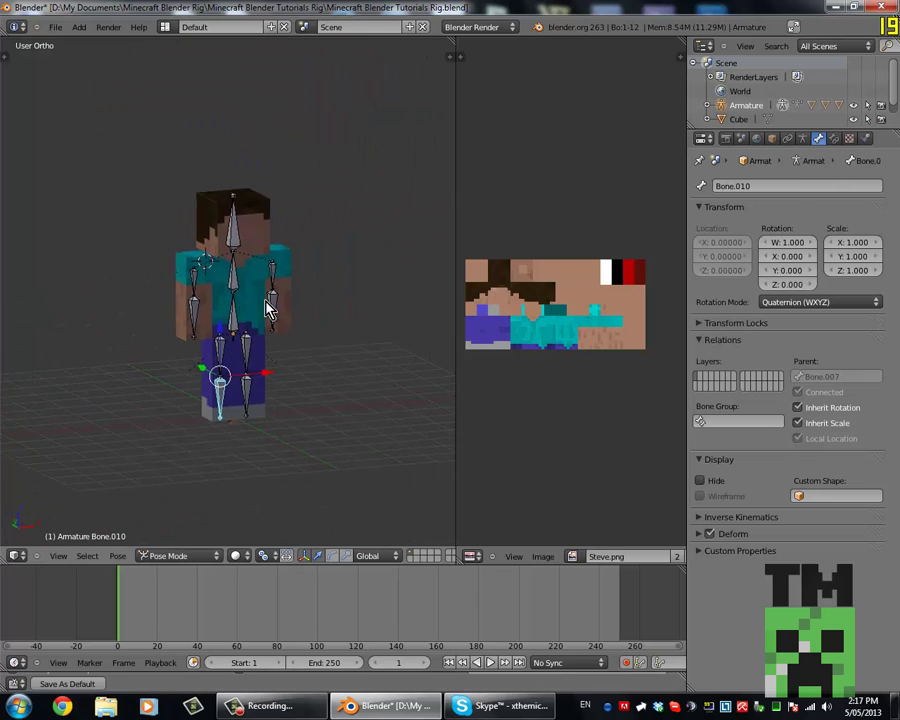
{"action": "scroll", "coordinate": [214, 320], "scroll_direction": "up", "scroll_amount": 2}
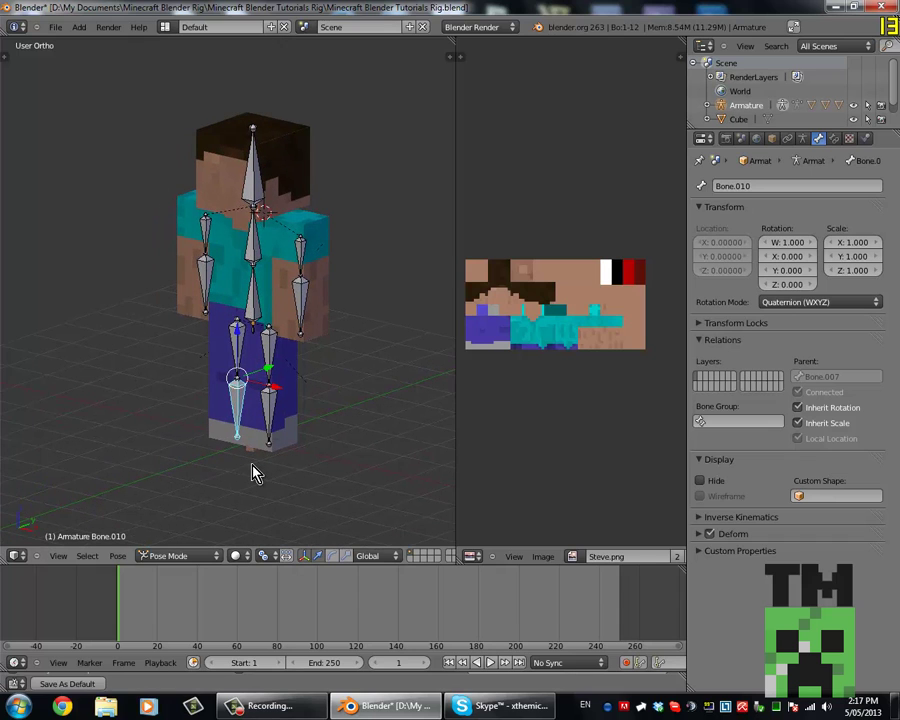
{"action": "scroll", "coordinate": [200, 170], "scroll_direction": "up", "scroll_amount": 5}
{"action": "scroll", "coordinate": [202, 175], "scroll_direction": "down", "scroll_amount": 3}
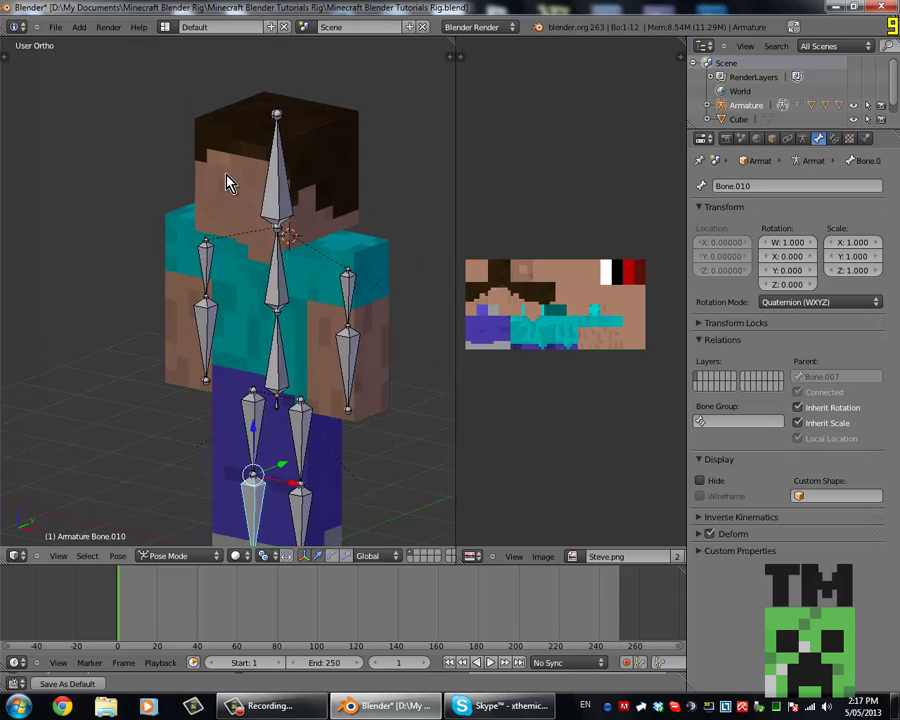
{"action": "middle_click_drag", "start_coordinate": [228, 183], "coordinate": [307, 185]}
{"action": "scroll", "coordinate": [291, 177], "scroll_direction": "up", "scroll_amount": 5}
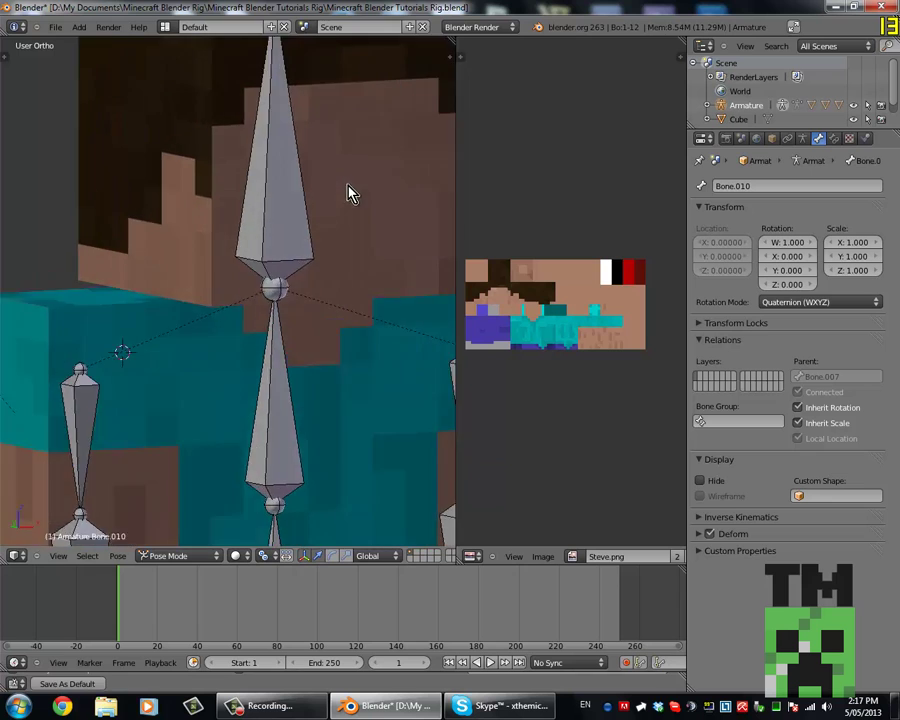
{"action": "scroll", "coordinate": [350, 210], "scroll_direction": "down", "scroll_amount": 7}
{"action": "middle_click_drag", "start_coordinate": [356, 294], "coordinate": [112, 288]}
Save over the existing rig file, select the small cube at the figure's feet, and save again.
{"action": "key", "text": "ctrl+s"}
{"action": "left_click", "coordinate": [265, 291]}
{"action": "scroll", "coordinate": [280, 284], "scroll_direction": "down", "scroll_amount": 3}
{"action": "scroll", "coordinate": [241, 298], "scroll_direction": "up", "scroll_amount": 1}
{"action": "middle_click_drag", "start_coordinate": [240, 294], "coordinate": [297, 330]}
{"action": "scroll", "coordinate": [234, 322], "scroll_direction": "up", "scroll_amount": 2}
{"action": "right_click", "coordinate": [276, 472]}
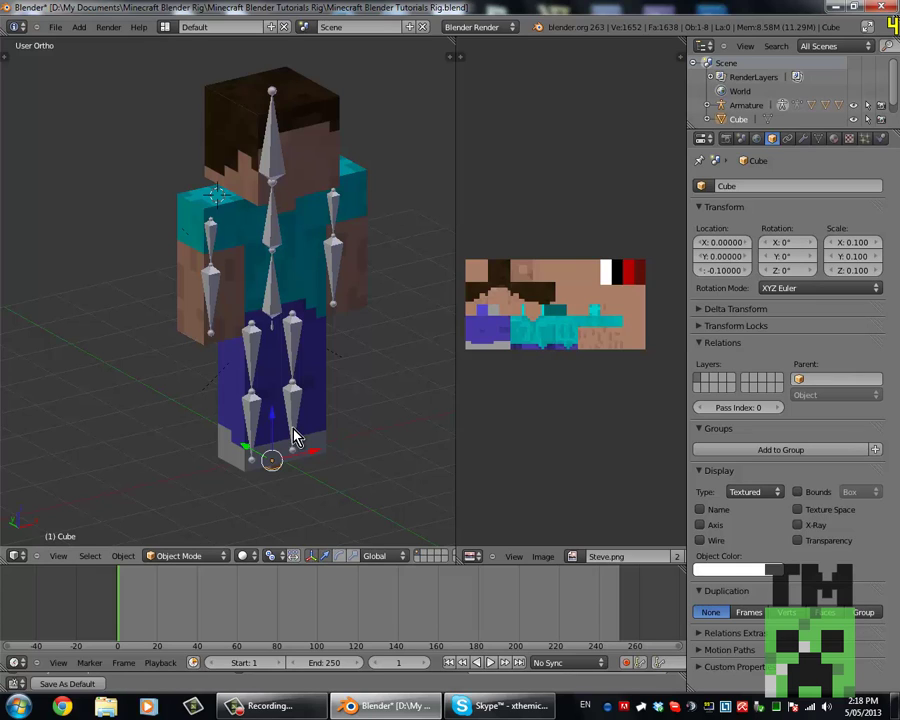
{"action": "key", "text": "ctrl+s"}
{"action": "left_click", "coordinate": [294, 428]}
{"action": "mouse_move", "coordinate": [300, 250]}
{"action": "middle_mouse_down", "text": "shift"}
{"action": "mouse_move", "coordinate": [314, 246]}
{"action": "mouse_move", "coordinate": [286, 256]}
{"action": "middle_mouse_up", "text": "shift"}
{"action": "scroll", "coordinate": [314, 246], "scroll_direction": "down", "scroll_amount": 3}
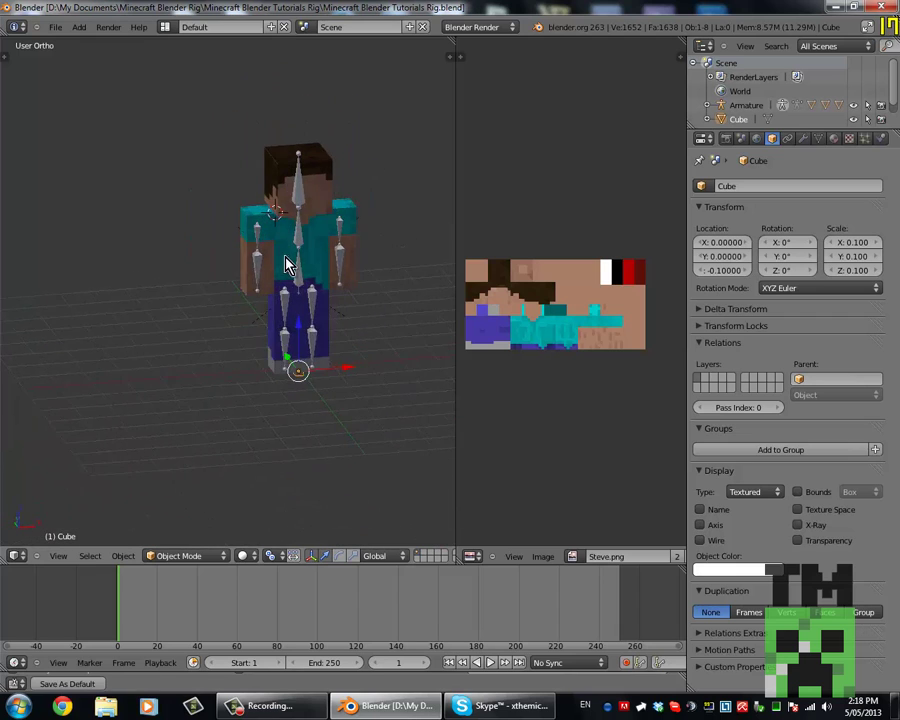
{"action": "scroll", "coordinate": [296, 314], "scroll_direction": "up", "scroll_amount": 3}
{"action": "middle_click_drag", "start_coordinate": [260, 320], "coordinate": [279, 321]}
{"action": "middle_click_drag", "start_coordinate": [298, 259], "coordinate": [280, 328], "text": "shift"}
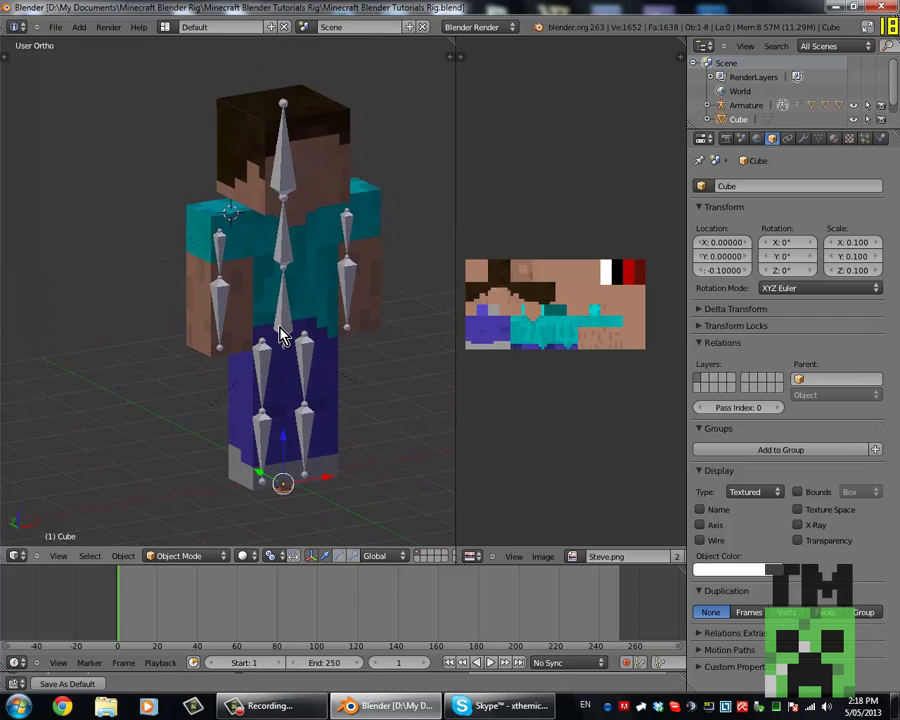